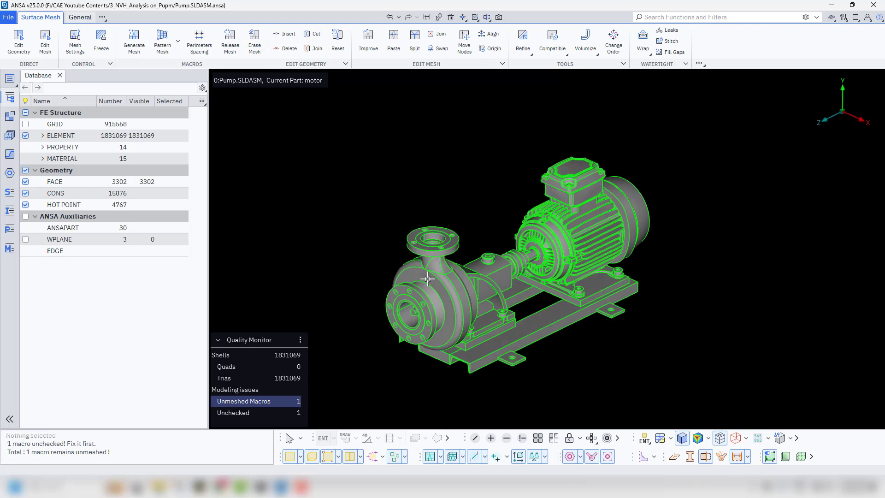
Release the surface mesh from all faces of the pump assembly geometry
click(229, 46)
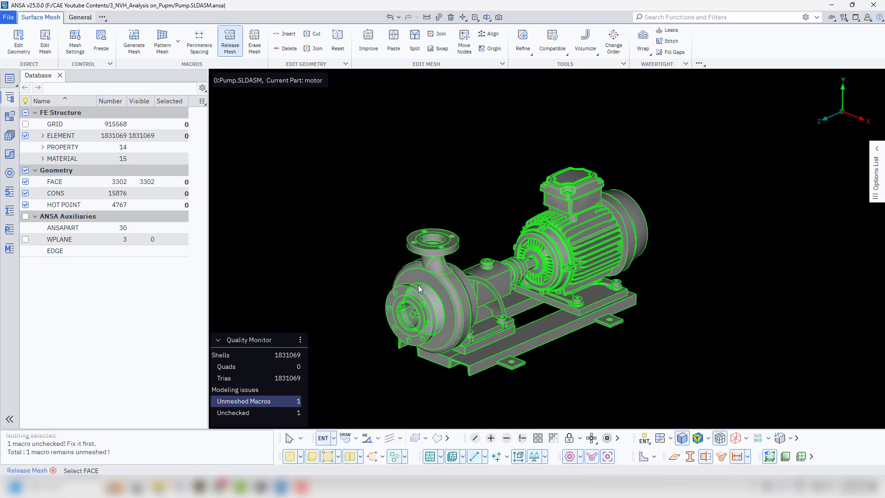
drag(326, 98, 765, 407)
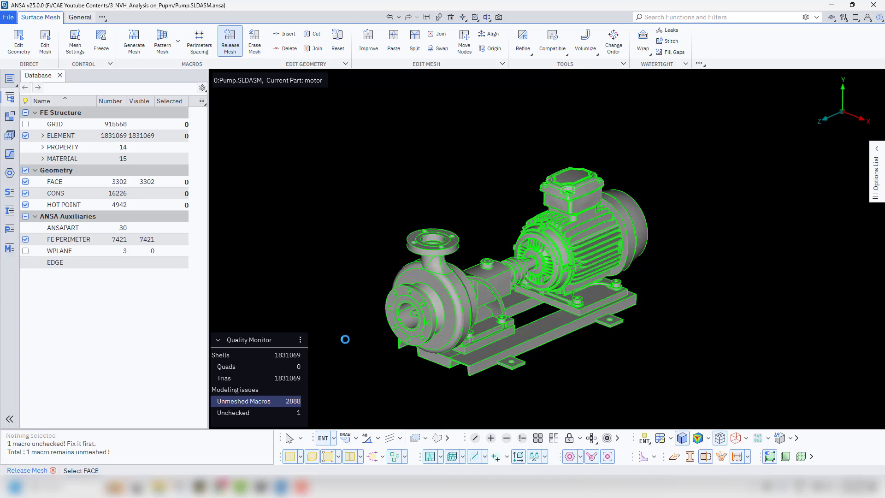
scroll(431, 314, up, 10)
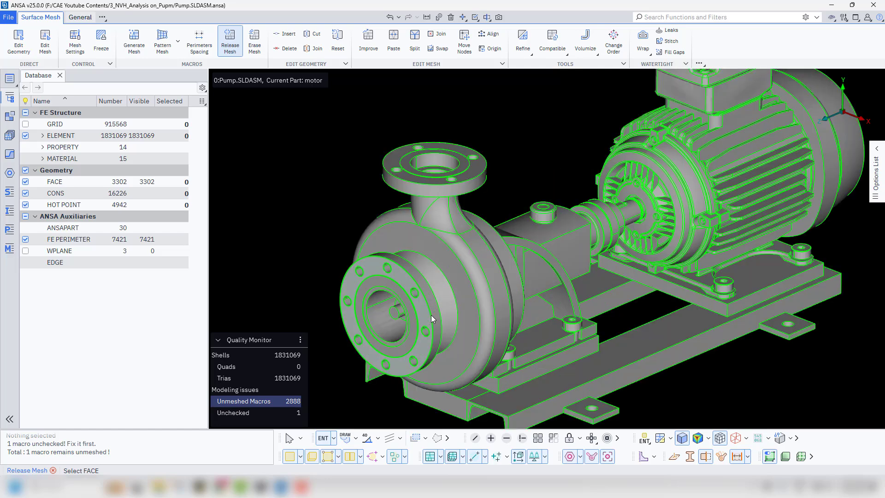
Hide the shell mesh and delete all geometry faces of the pump assembly
click(432, 457)
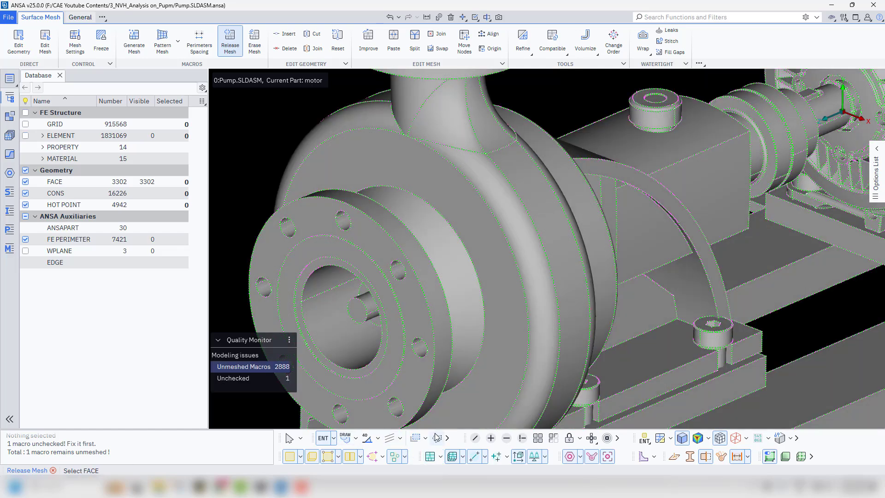
scroll(487, 278, down, 7)
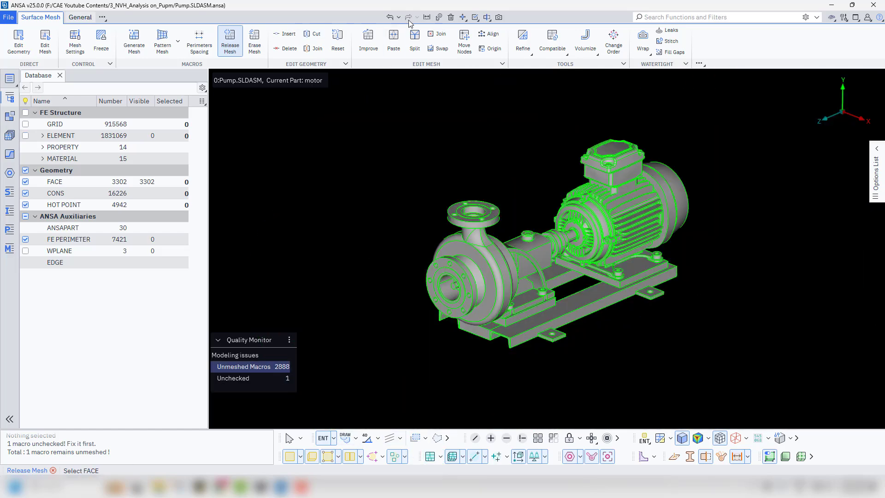
click(451, 17)
drag(380, 107, 793, 379)
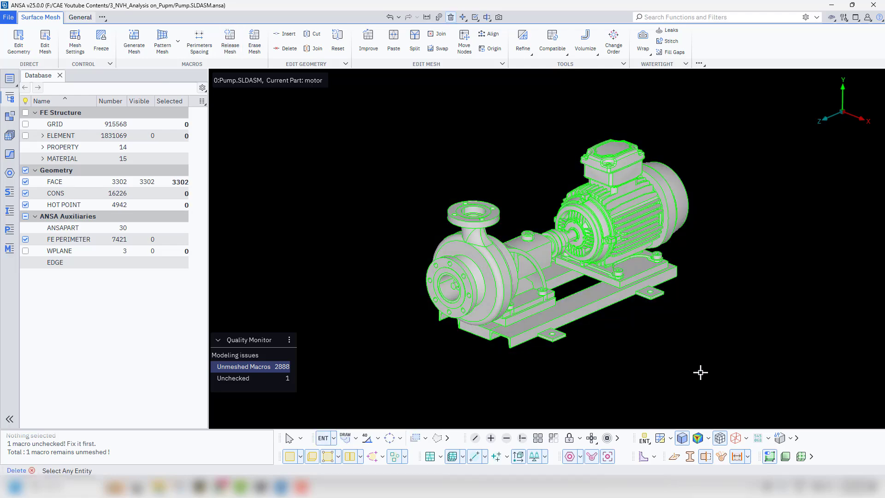
middle_click(701, 373)
click(638, 404)
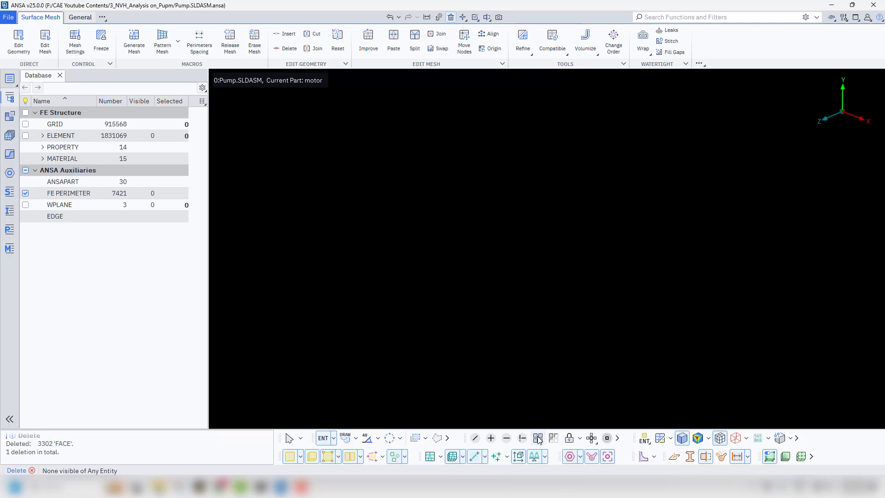
Show the whole shell mesh again and inspect it on the pump casing
click(290, 457)
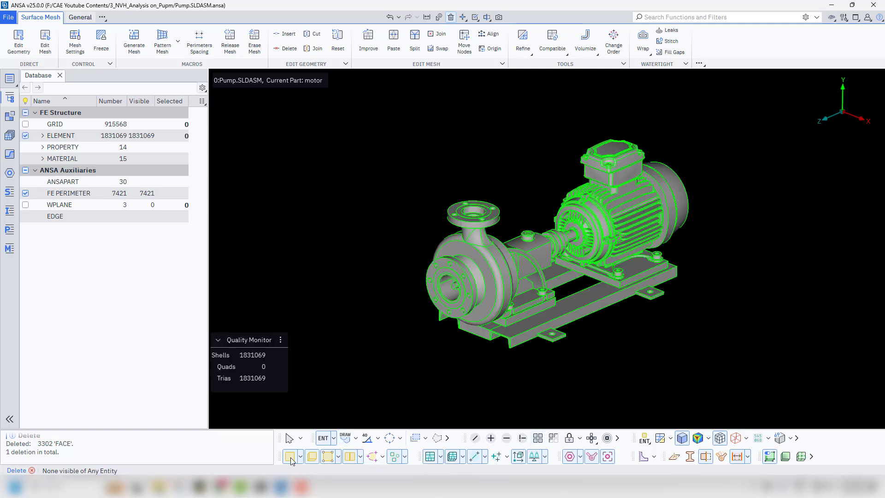
scroll(528, 259, up, 5)
scroll(420, 265, up, 3)
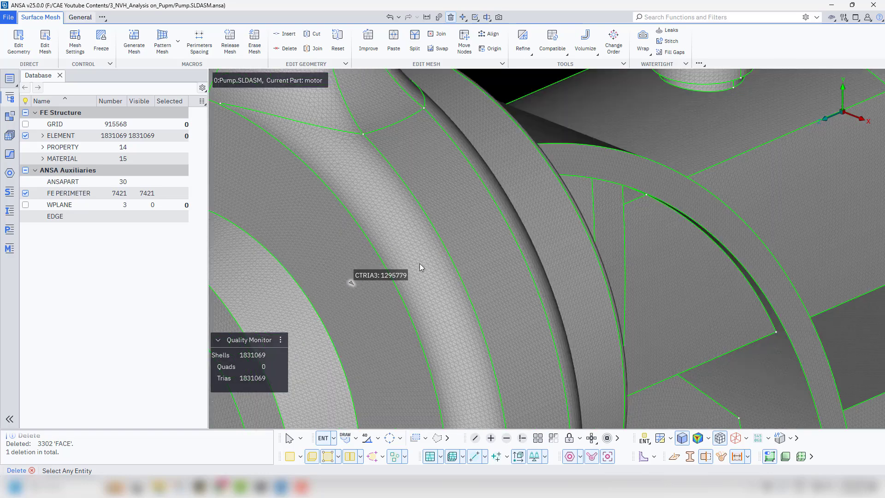
scroll(420, 266, down, 8)
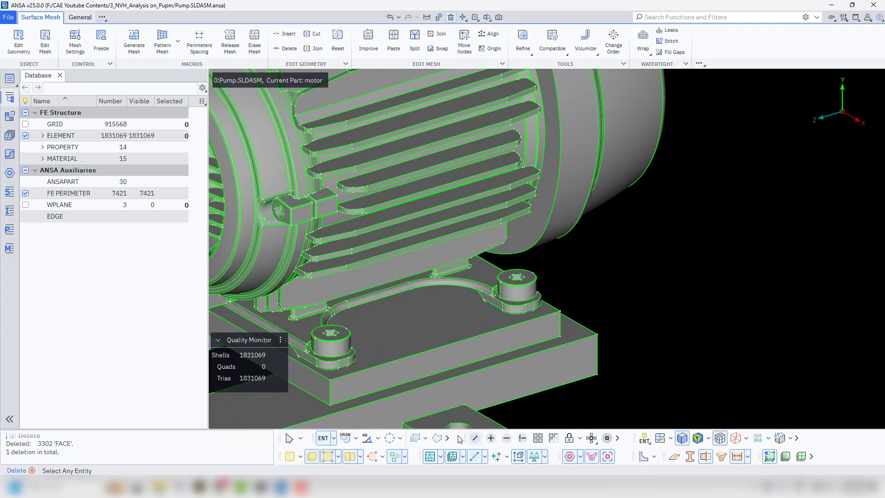
Delete the four bolts fastening the motor base, picked by PID region, together with their released nodes and properties
click(355, 438)
click(380, 411)
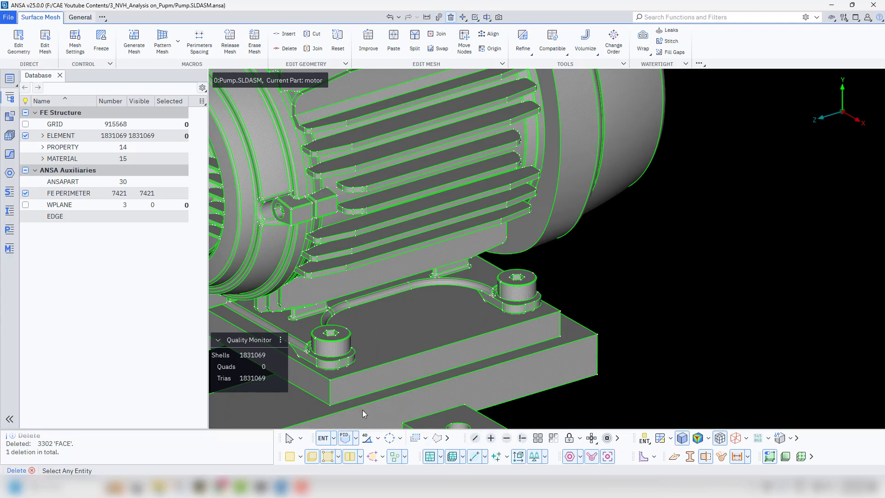
scroll(517, 294, up, 5)
click(515, 287)
scroll(516, 287, down, 5)
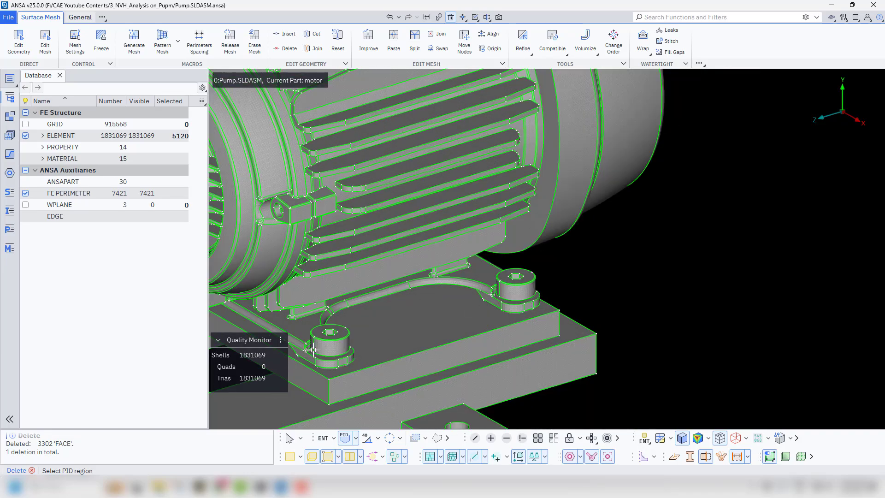
scroll(325, 342, up, 3)
click(325, 342)
scroll(416, 323, down, 5)
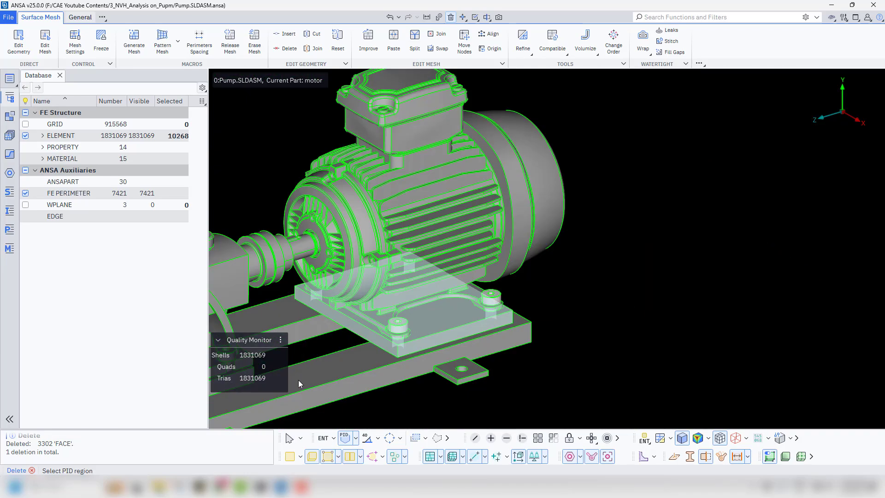
middle_drag(377, 339, 460, 336)
ctrl+drag(460, 336, 442, 364)
ctrl+middle_drag(442, 364, 472, 204)
scroll(461, 209, up, 5)
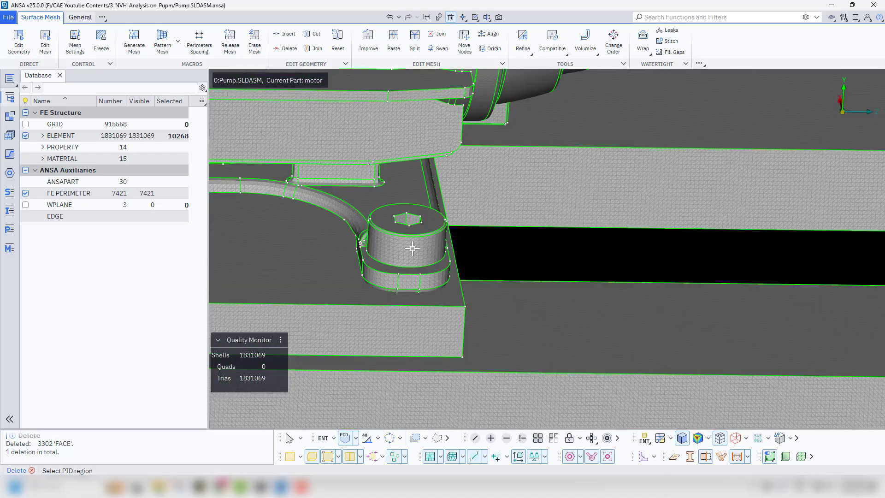
click(416, 248)
scroll(495, 233, down, 3)
ctrl+middle_drag(418, 241, 572, 220)
click(374, 218)
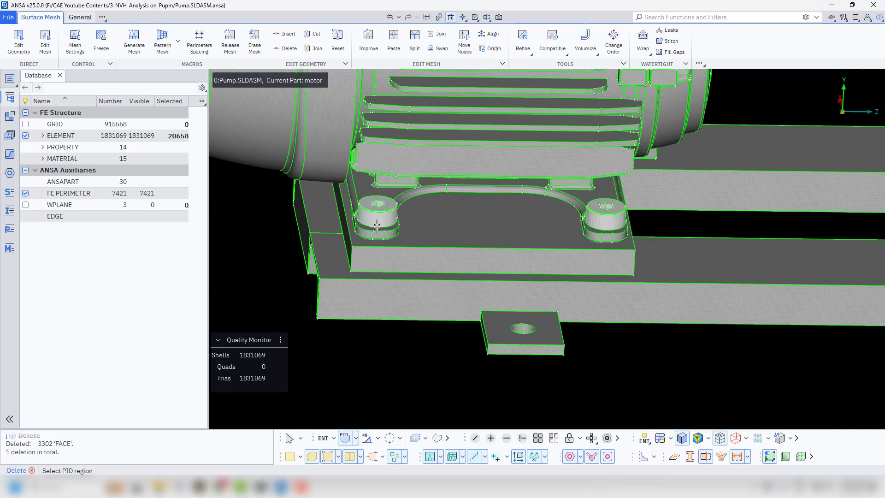
scroll(374, 218, up, 5)
ctrl+drag(375, 218, 371, 142)
ctrl+drag(375, 310, 402, 342)
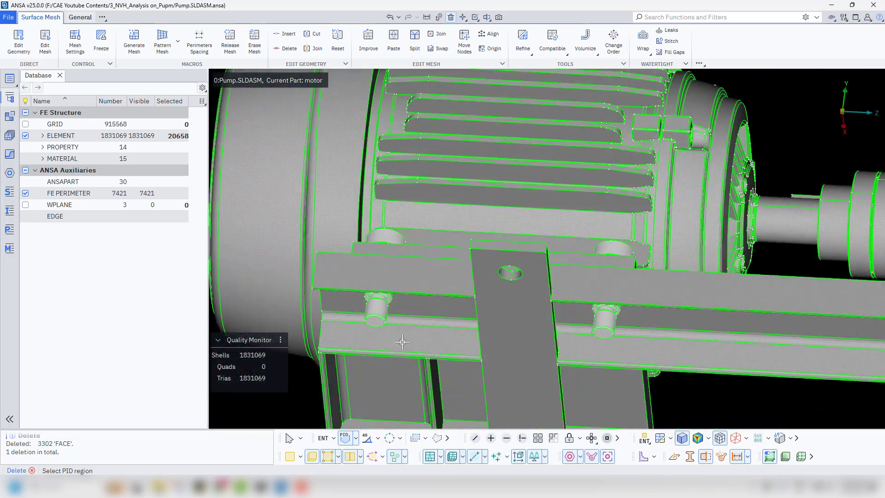
click(422, 341)
middle_click(422, 340)
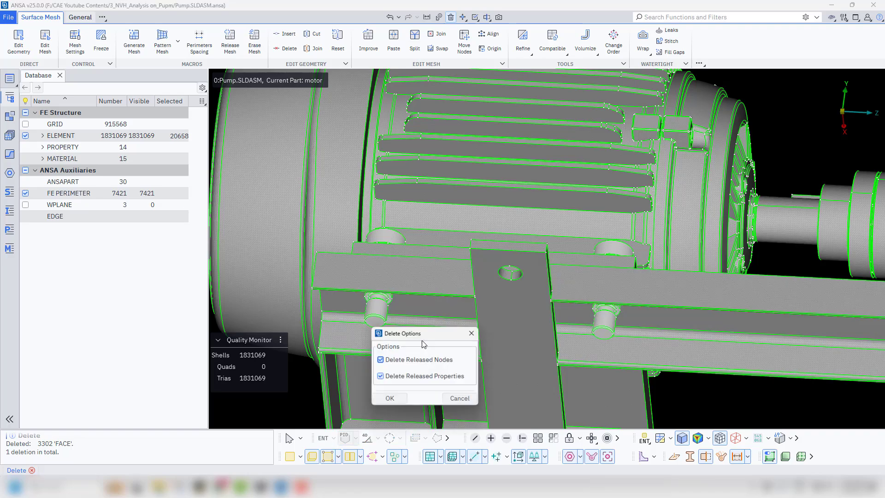
click(397, 400)
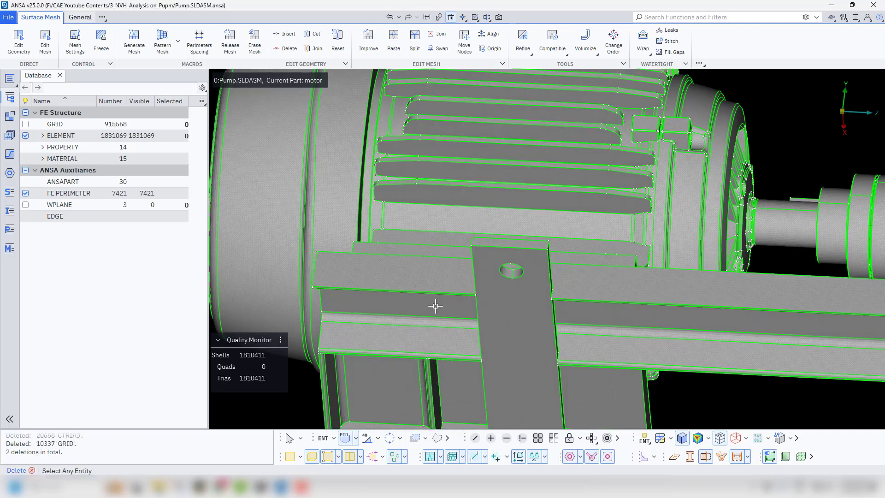
Measure the thickness of the plate beneath the pump support between its two corner nodes, and clear the measurement
ctrl+drag(435, 307, 447, 401)
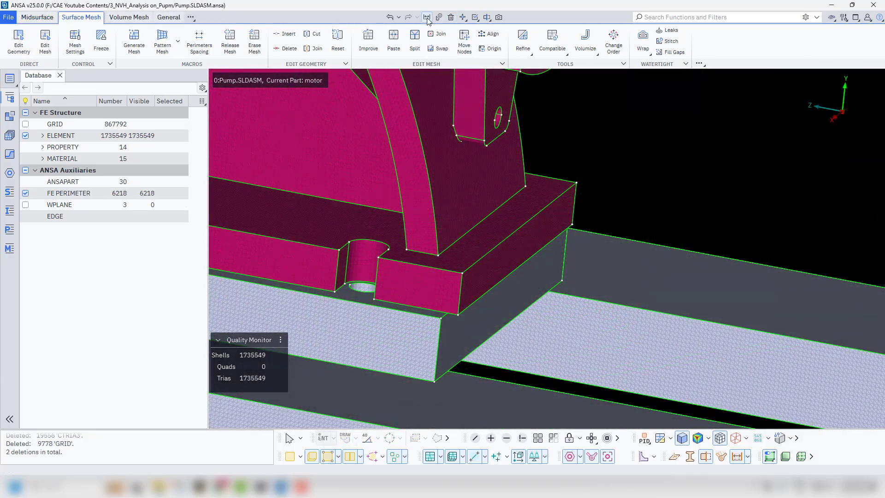
click(427, 18)
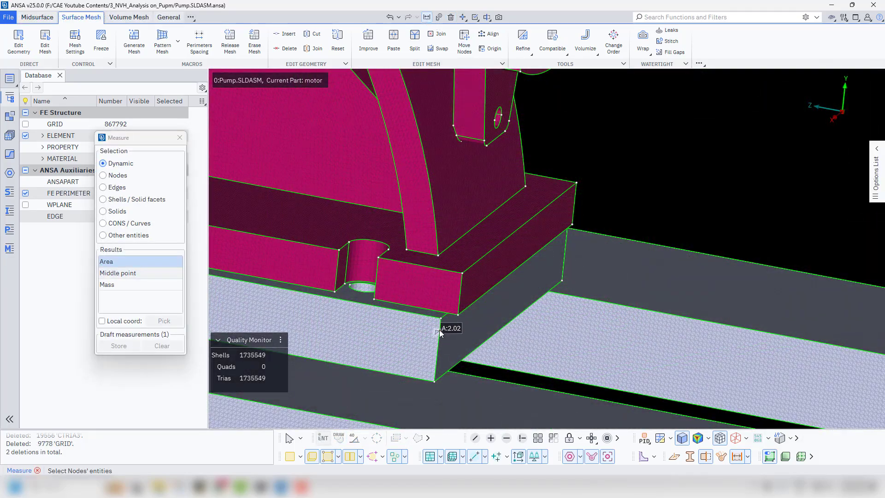
scroll(441, 323, up, 4)
click(439, 305)
scroll(438, 306, down, 4)
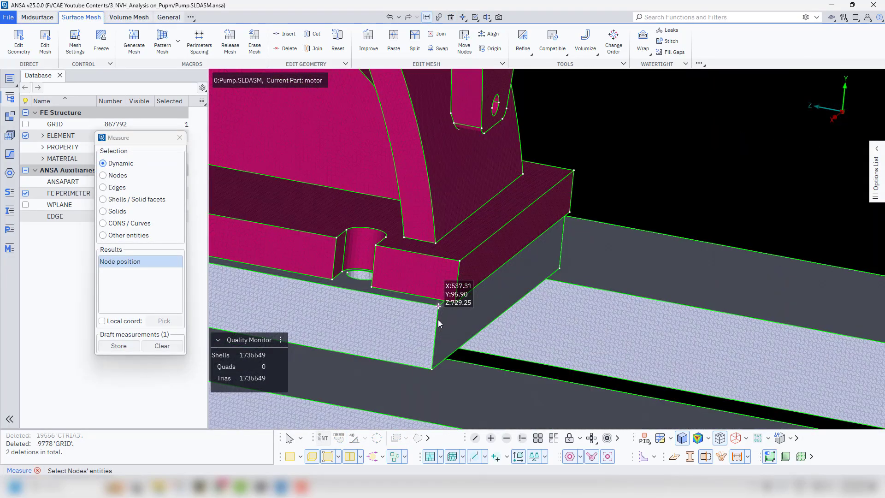
scroll(438, 324, up, 4)
click(430, 375)
scroll(435, 380, up, 2)
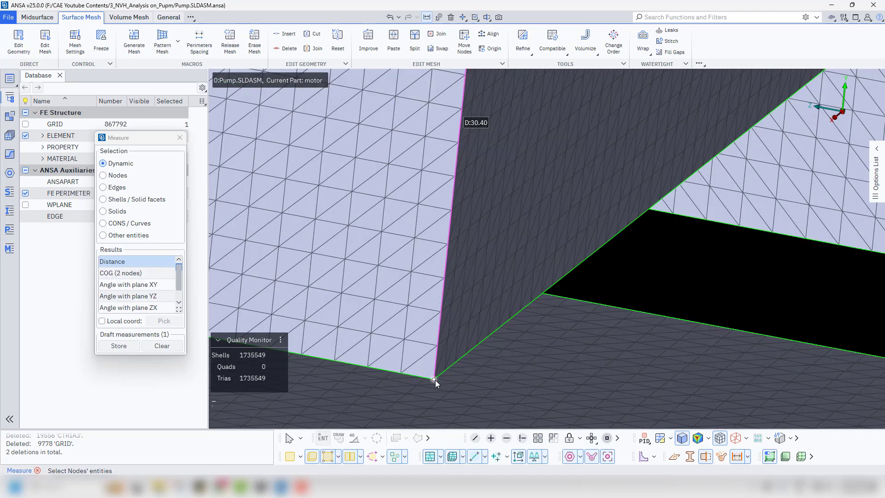
scroll(441, 380, down, 5)
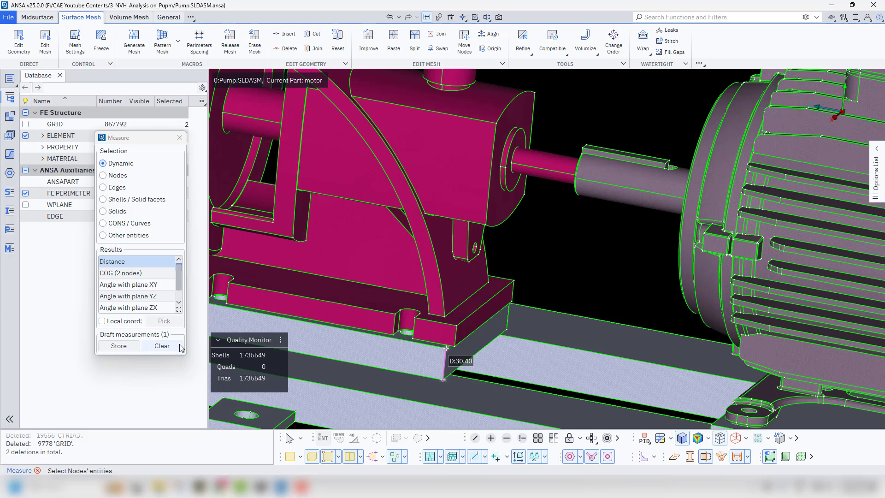
click(161, 345)
click(179, 138)
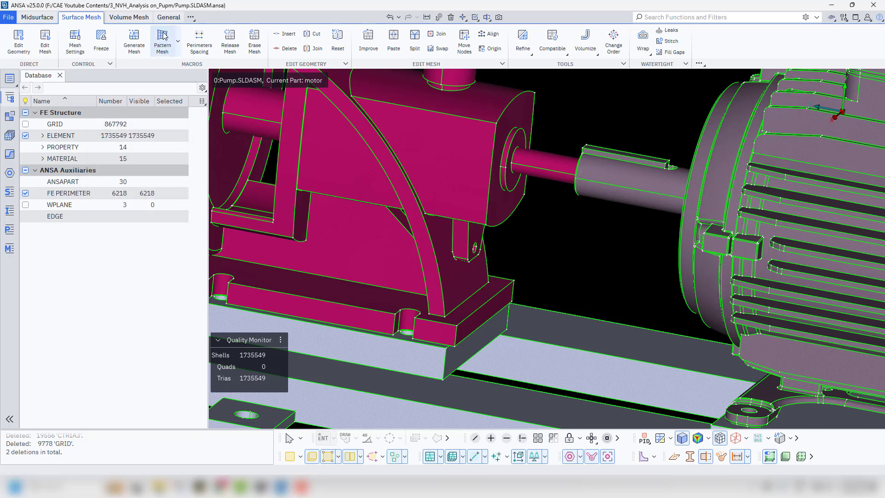
Start a geometry Offset with the Copy action and set its source entities to Shells
click(190, 17)
mouse_move(199, 32)
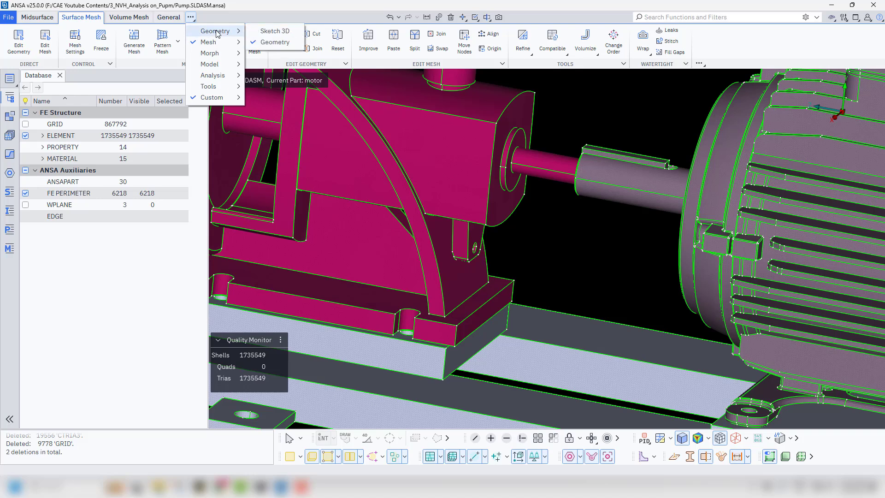
click(217, 32)
click(167, 64)
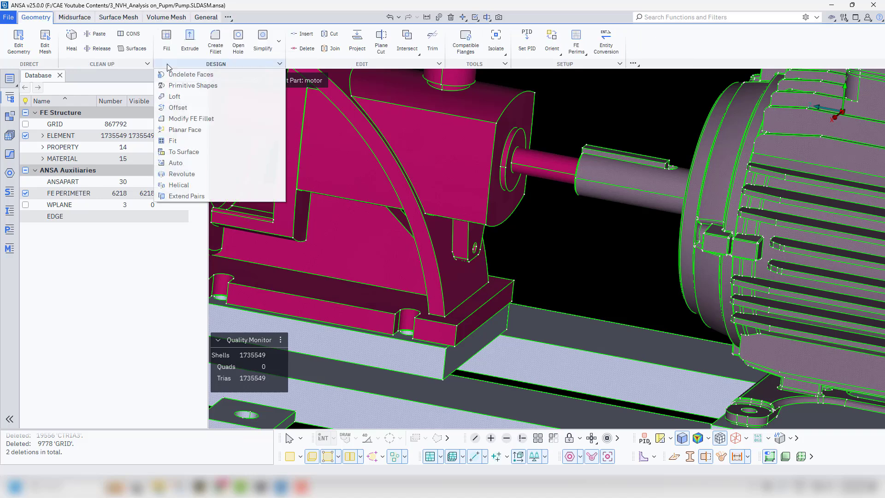
click(178, 107)
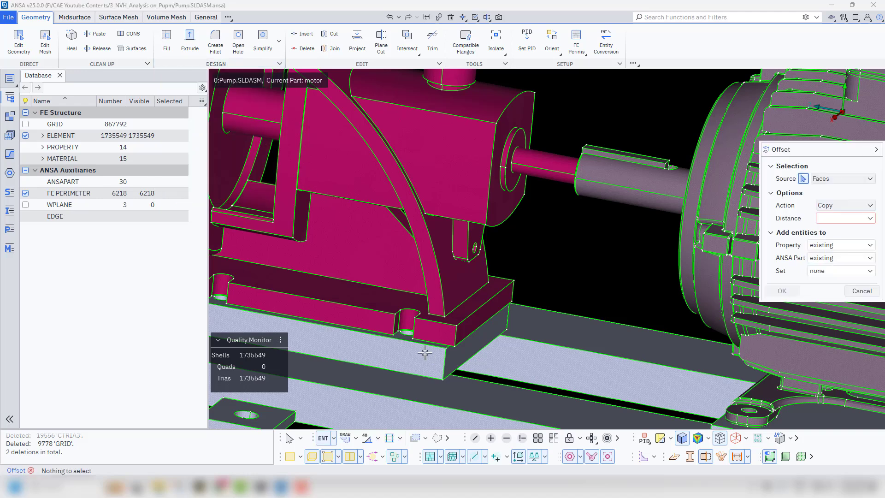
scroll(391, 301, up, 5)
click(392, 301)
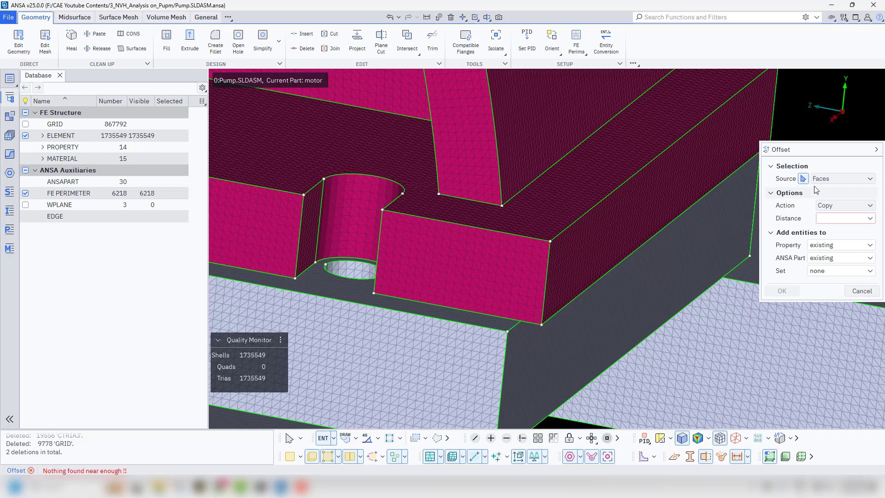
click(839, 178)
click(830, 203)
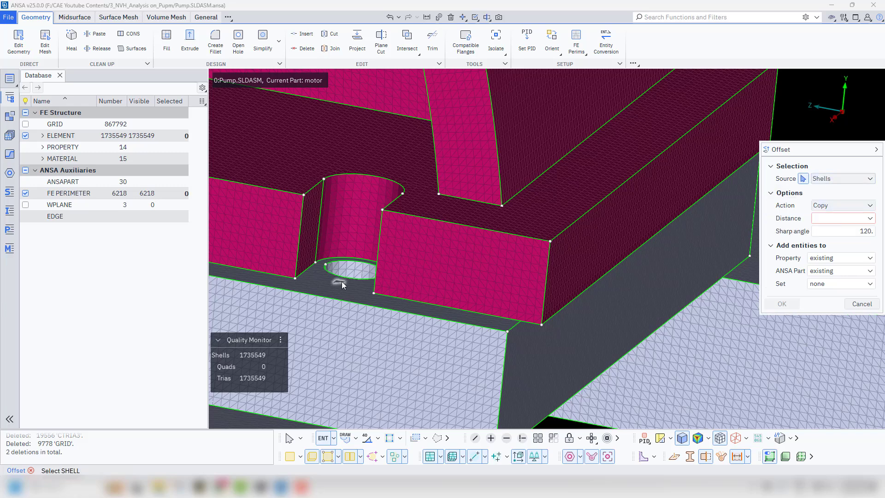
Offset a copy of the top-surface shells of the plate beneath the pump support by a distance of -15.2
click(367, 438)
click(363, 302)
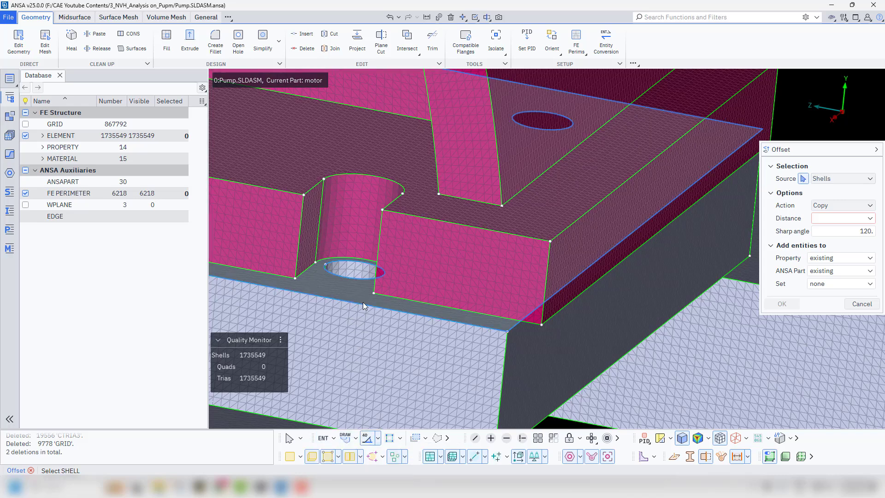
click(360, 297)
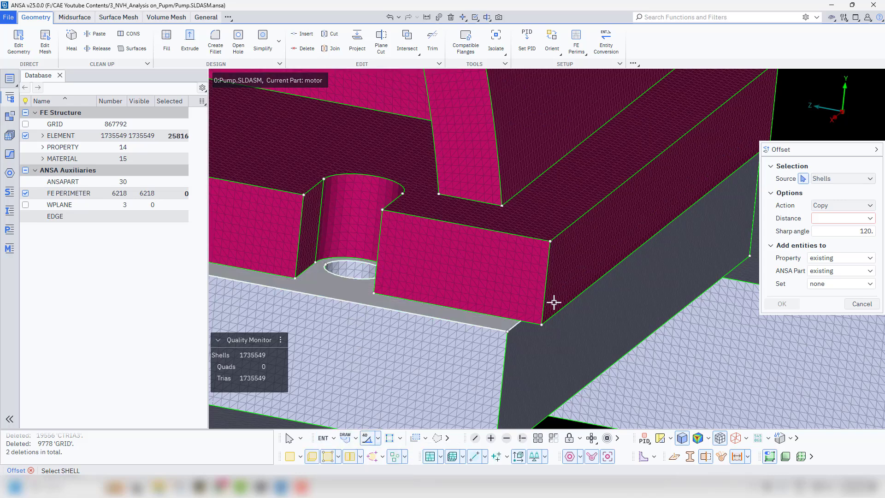
click(844, 217)
text(15.2)
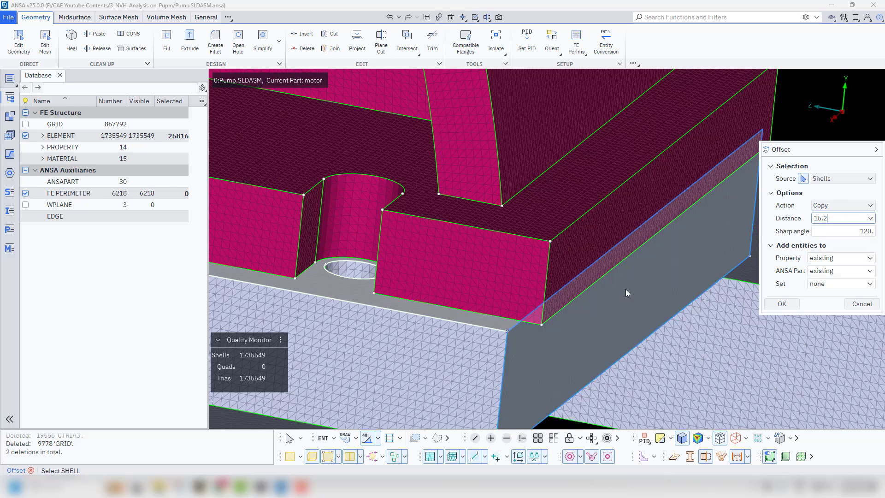
scroll(626, 289, down, 6)
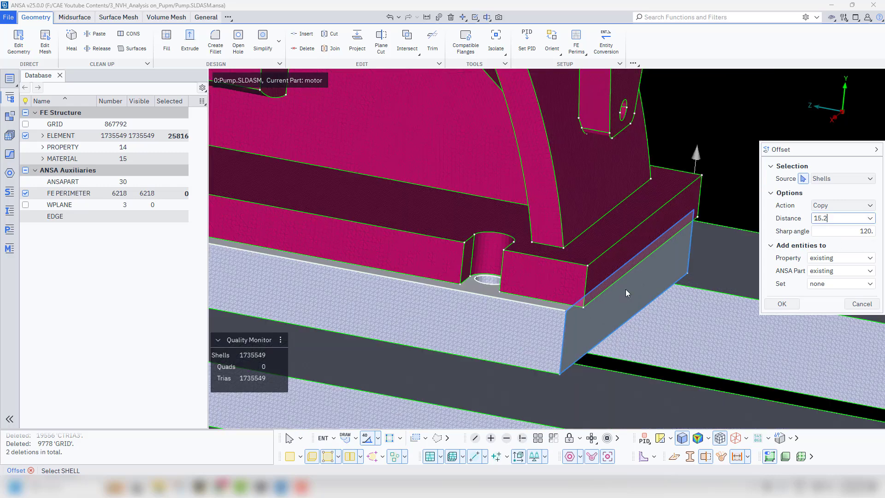
scroll(749, 266, up, 2)
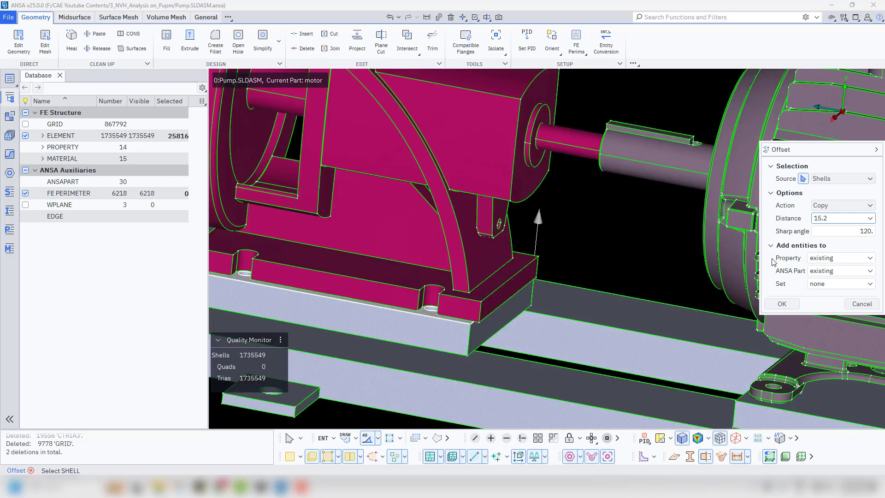
click(814, 218)
text(-)
click(786, 308)
click(863, 306)
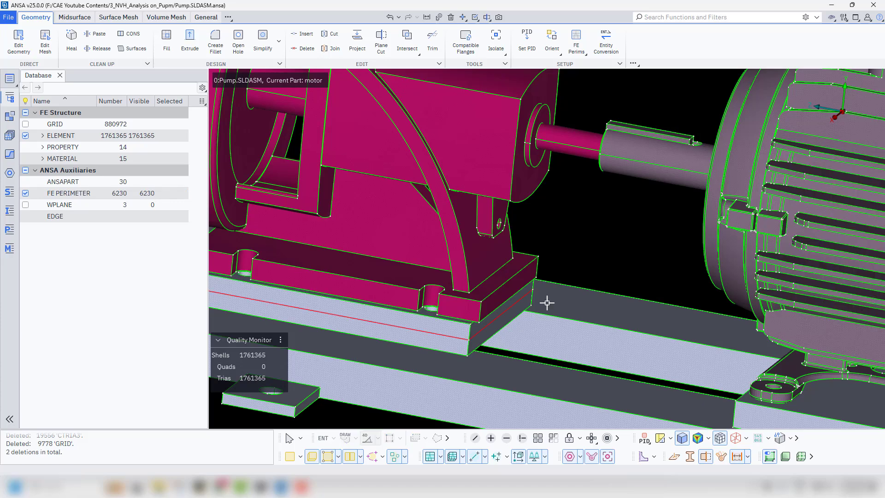
Offset a copy of the top-surface shells of the plate beneath the motor by a distance of -15.2
scroll(545, 301, down, 5)
scroll(640, 350, up, 5)
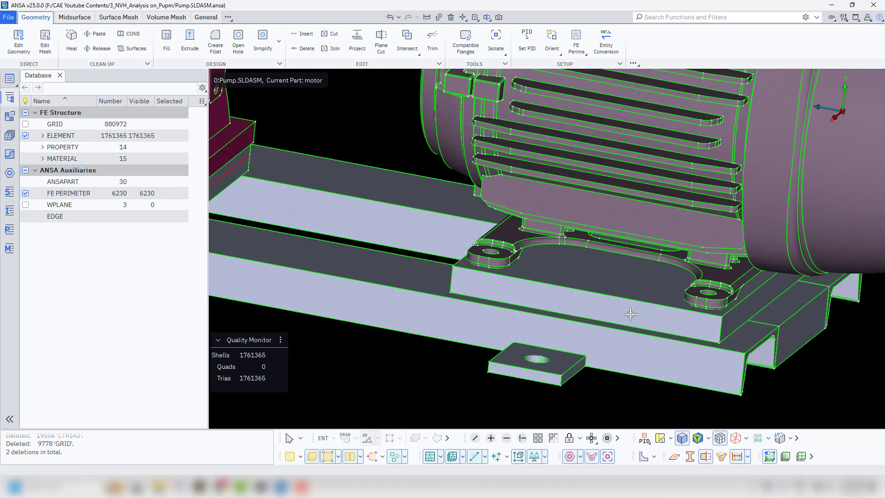
mouse_move(630, 315)
ctrl+mouse_down()
mouse_move(642, 306)
mouse_move(644, 361)
mouse_move(634, 317)
ctrl+mouse_up()
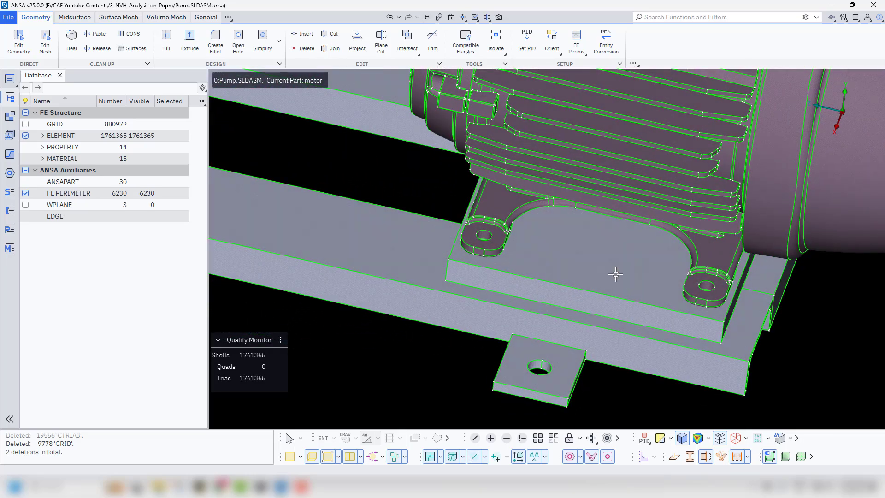
click(222, 67)
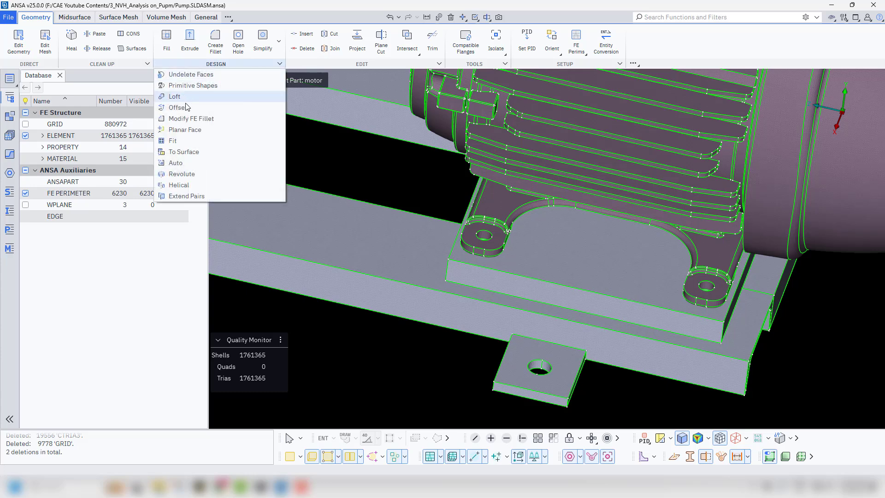
click(187, 109)
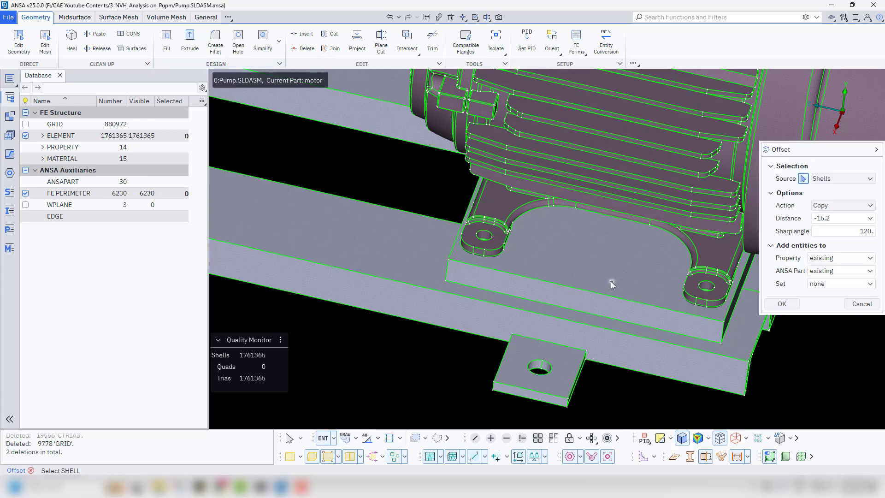
click(612, 282)
click(367, 444)
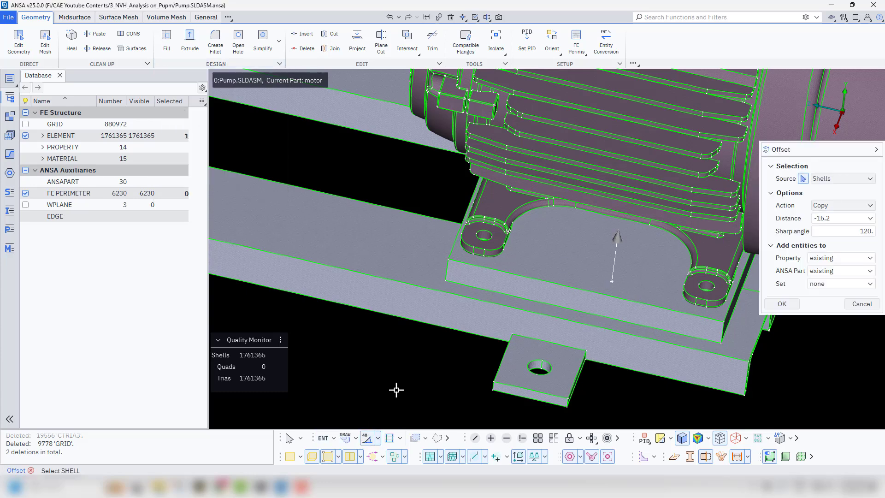
click(551, 266)
ctrl+middle_drag(617, 283, 577, 288)
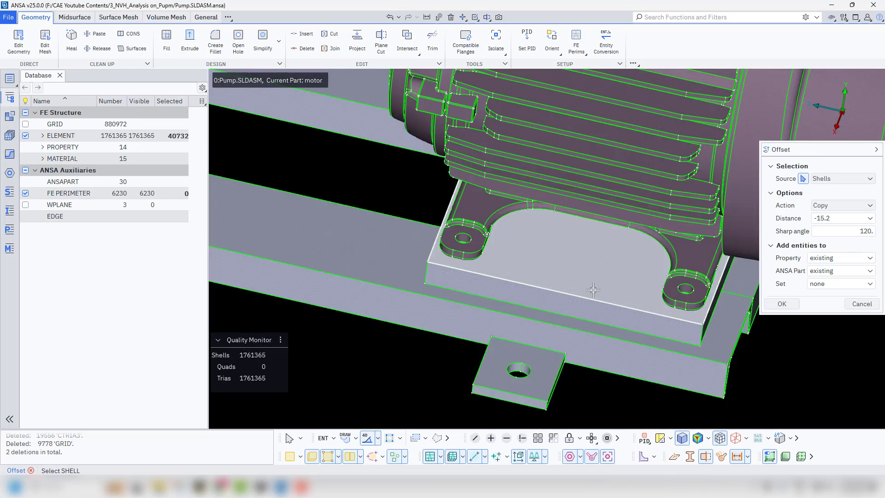
middle_click(594, 290)
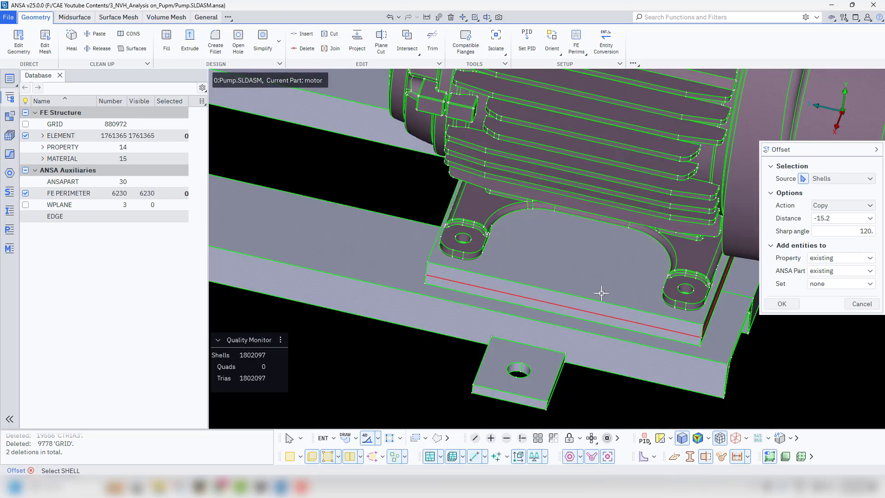
click(782, 304)
Delete the original solid-skin shells of the pump and motor plates by PID region with released nodes and properties, keeping the mid-plane copies
ctrl+drag(579, 317, 587, 291)
scroll(587, 290, down, 5)
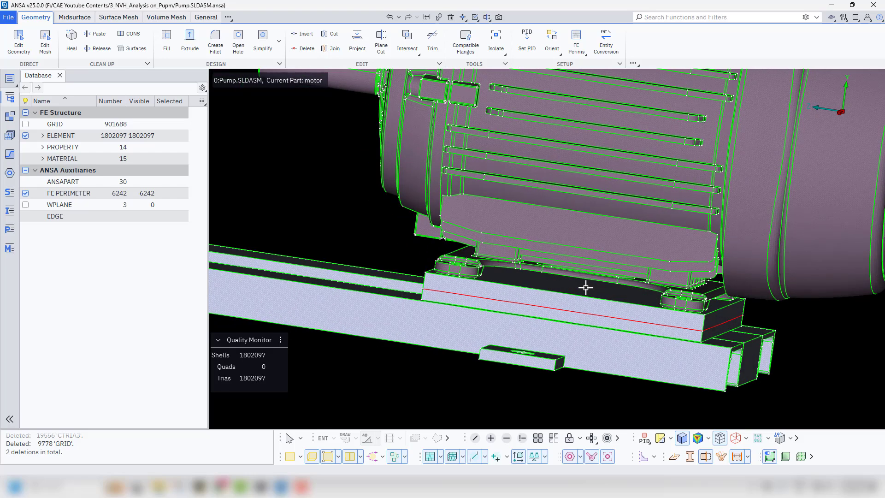
scroll(403, 303, up, 5)
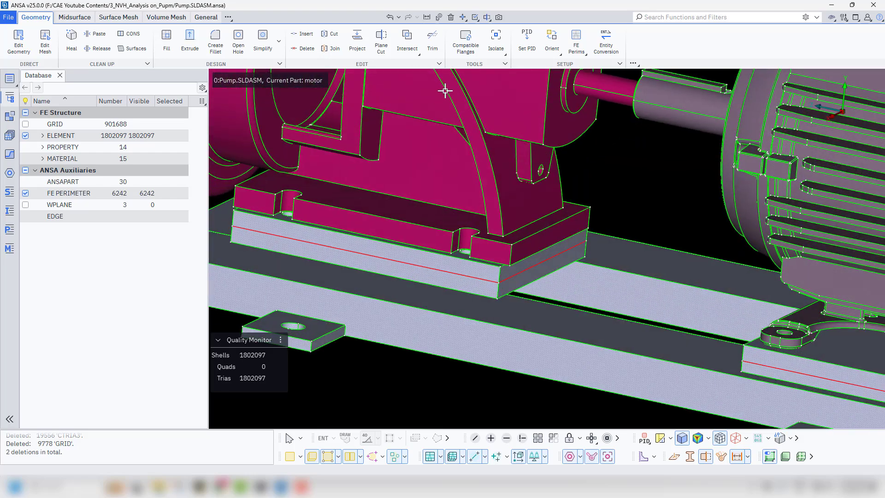
click(451, 17)
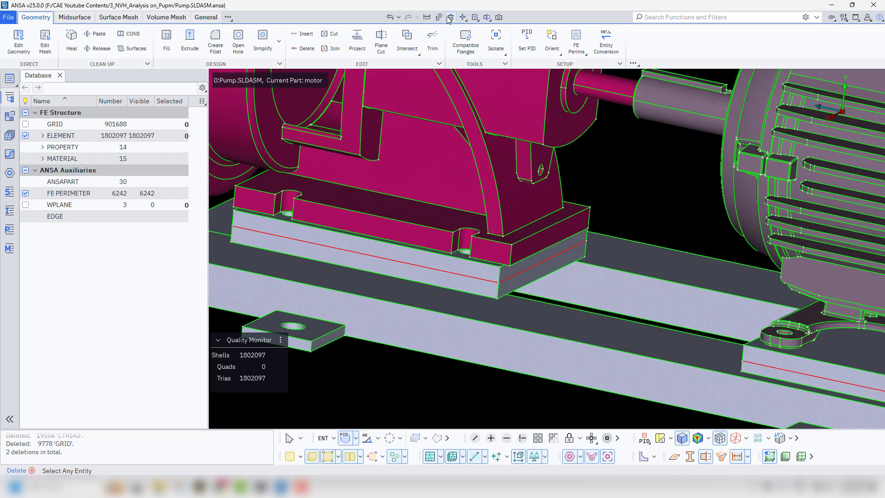
click(463, 276)
scroll(576, 304, down, 5)
scroll(674, 291, up, 8)
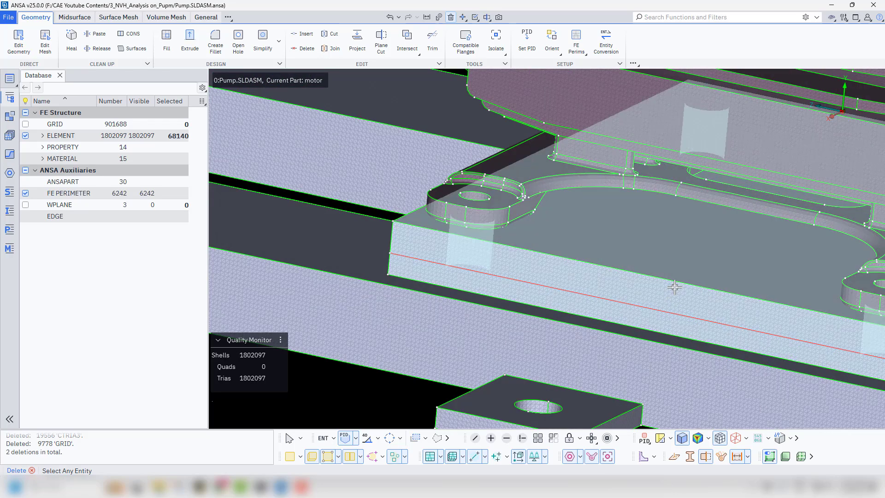
click(675, 287)
middle_click(675, 287)
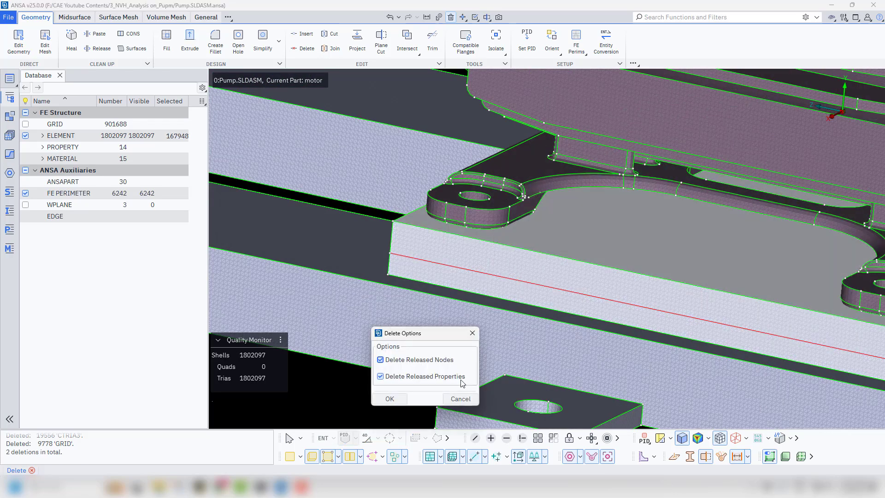
click(391, 399)
scroll(553, 289, down, 3)
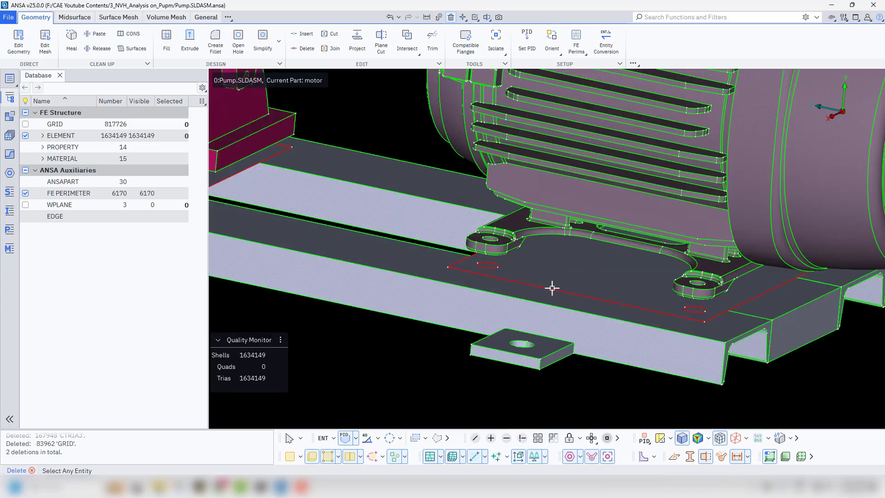
ctrl+drag(552, 288, 498, 358)
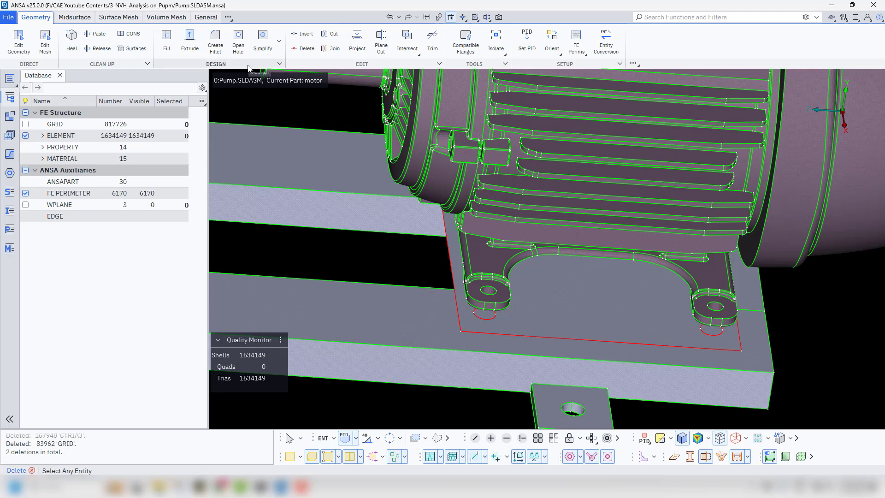
key(Escape)
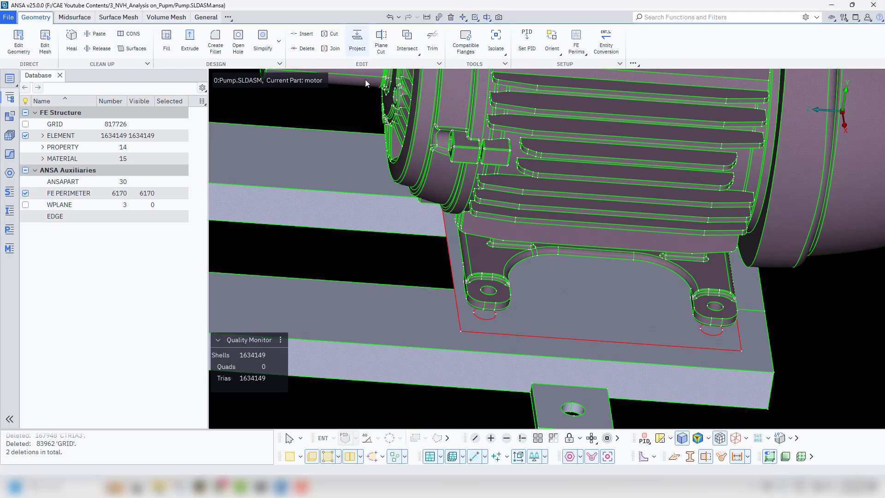
Start a Project operation from CONS/Perimeters and pick both half-circle perimeters of the two bolt holes along one side of the motor's mid-plane plate
scroll(500, 315, up, 5)
scroll(480, 325, down, 3)
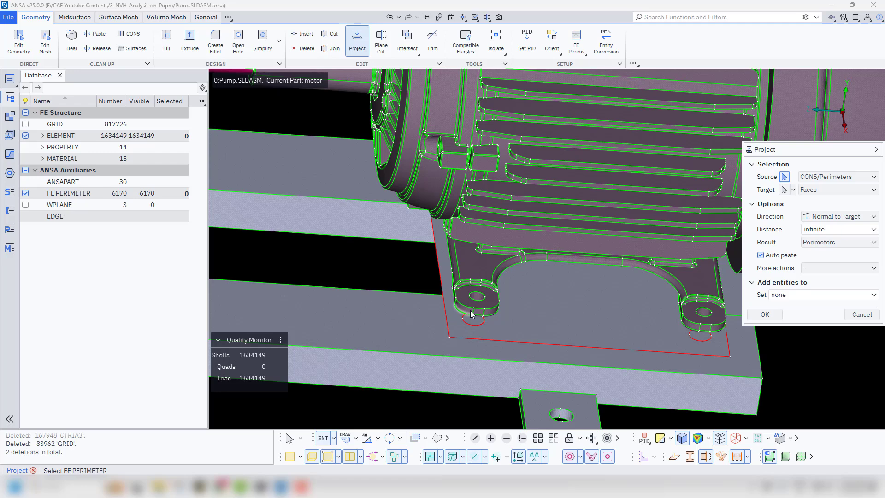
scroll(470, 305, up, 4)
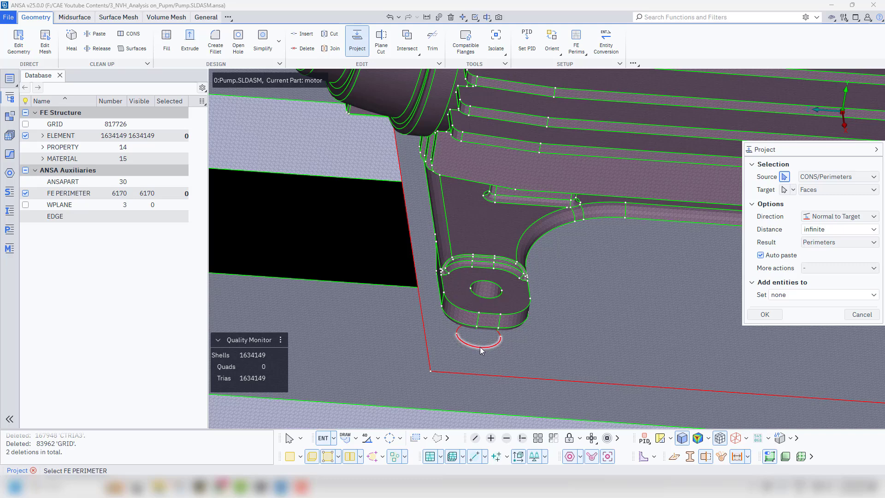
scroll(482, 349, down, 4)
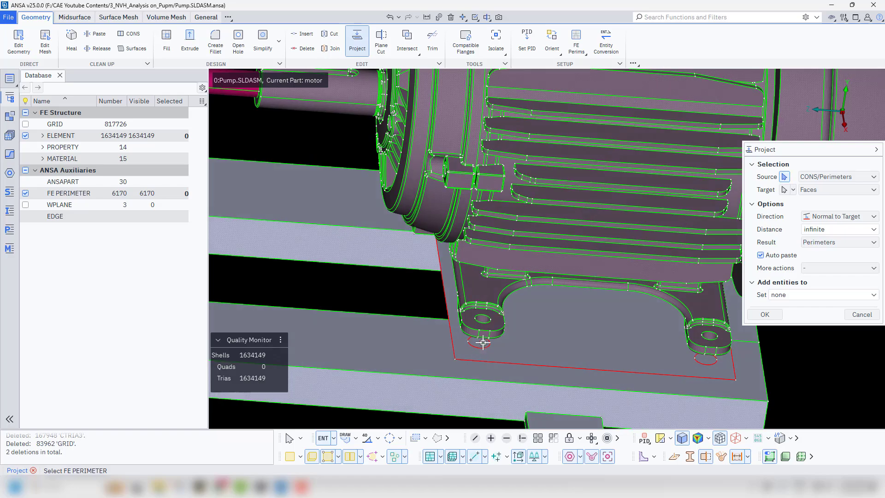
scroll(484, 343, up, 2)
scroll(482, 343, up, 5)
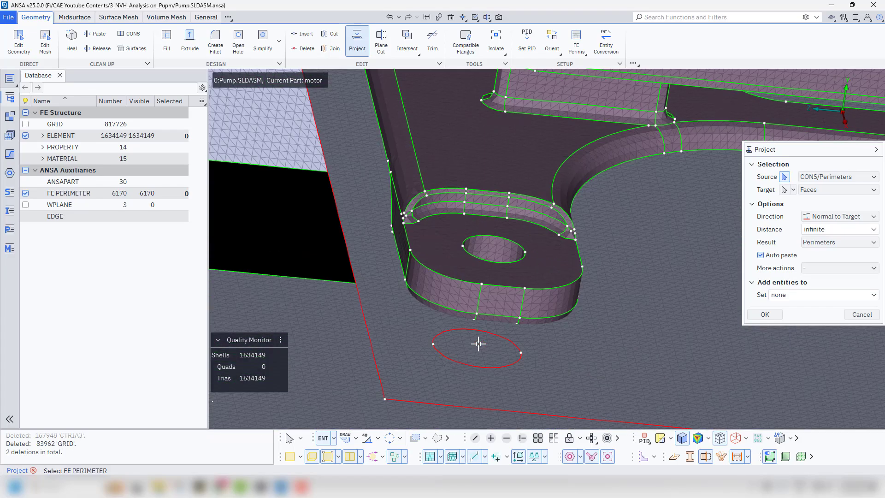
click(449, 335)
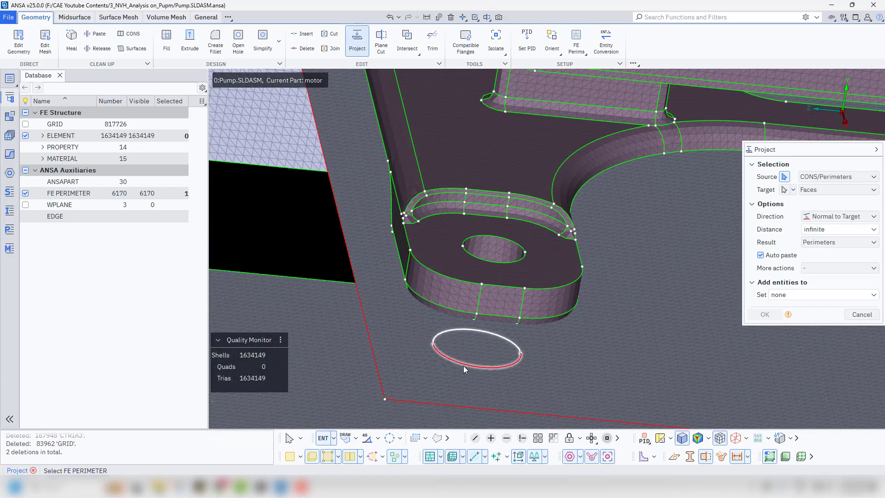
click(464, 368)
scroll(459, 361, down, 3)
ctrl+middle_drag(668, 375, 323, 348)
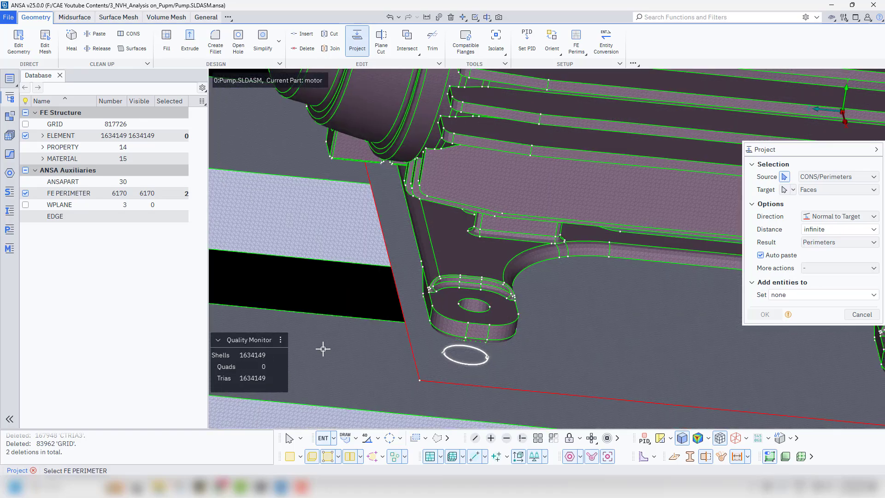
click(573, 388)
click(567, 369)
scroll(566, 369, up, 3)
scroll(566, 369, down, 6)
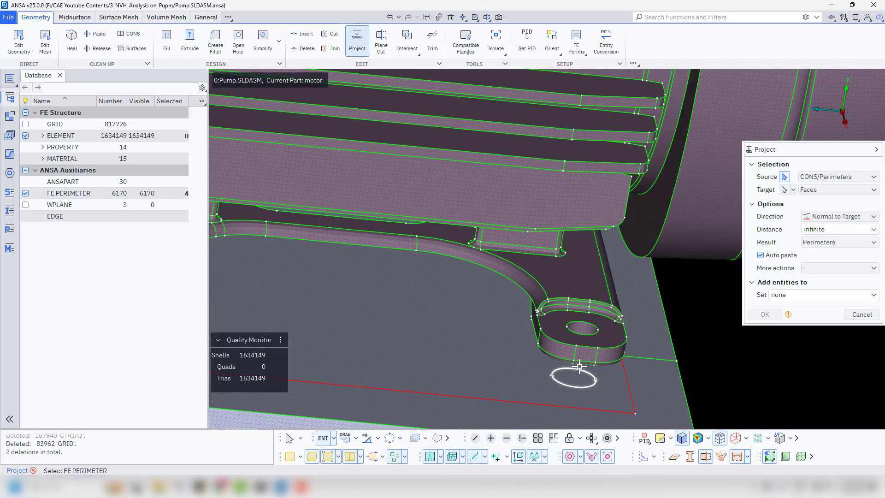
Add the perimeters of the two bolt holes on the opposite side of the motor plate to the projection source
scroll(666, 344, up, 5)
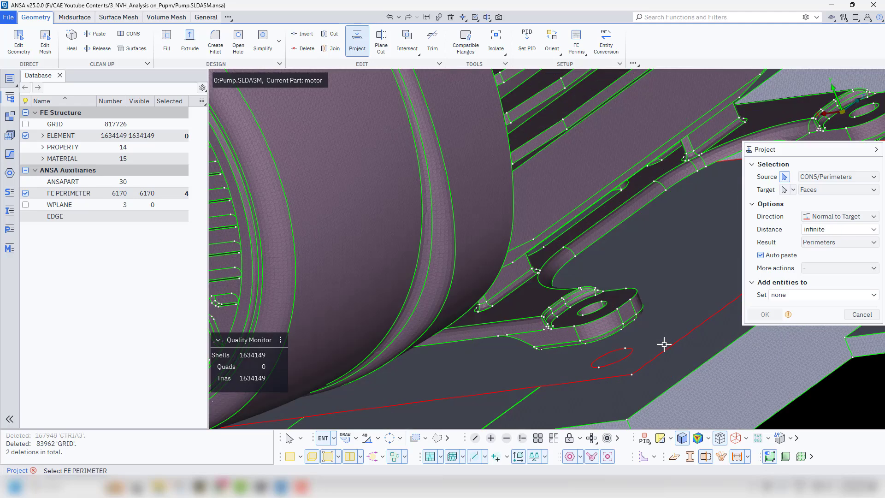
click(628, 356)
click(629, 354)
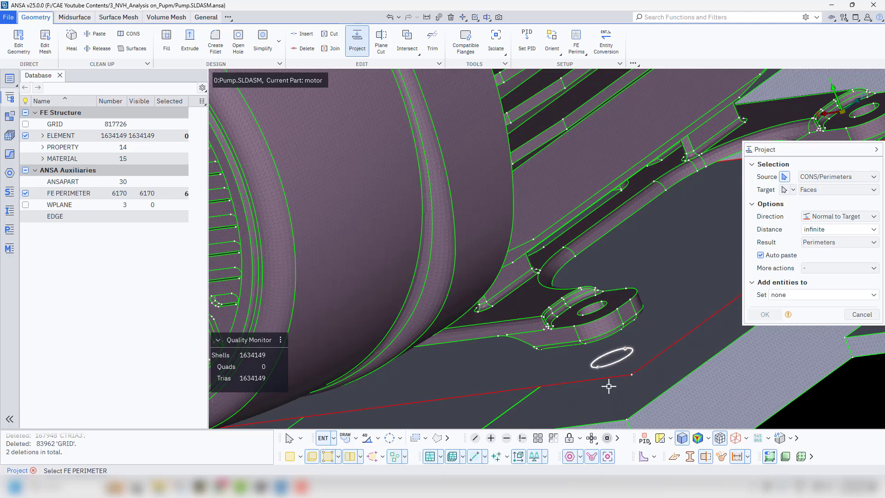
ctrl+middle_drag(632, 341, 310, 481)
click(575, 303)
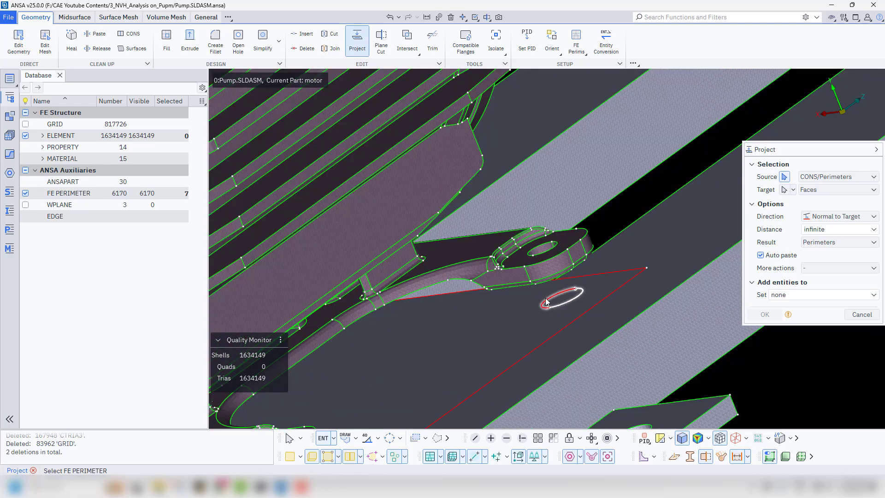
click(548, 304)
scroll(560, 303, down, 3)
scroll(560, 303, down, 3)
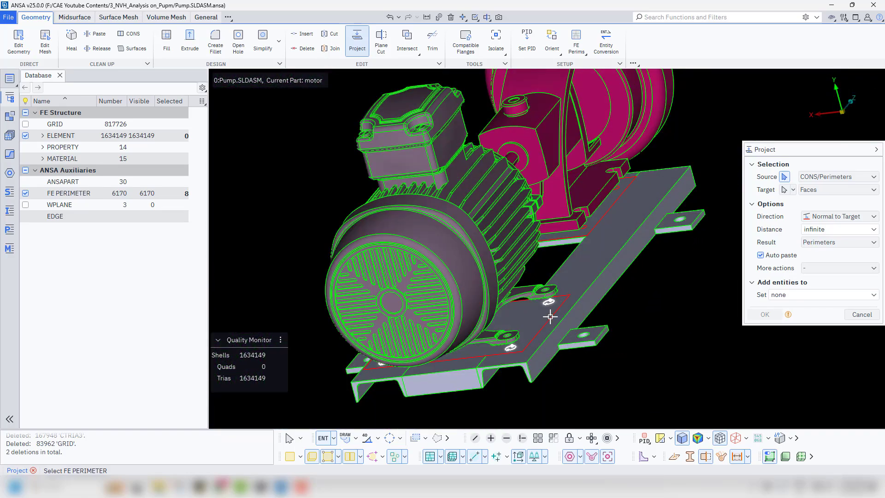
ctrl+drag(547, 306, 645, 314)
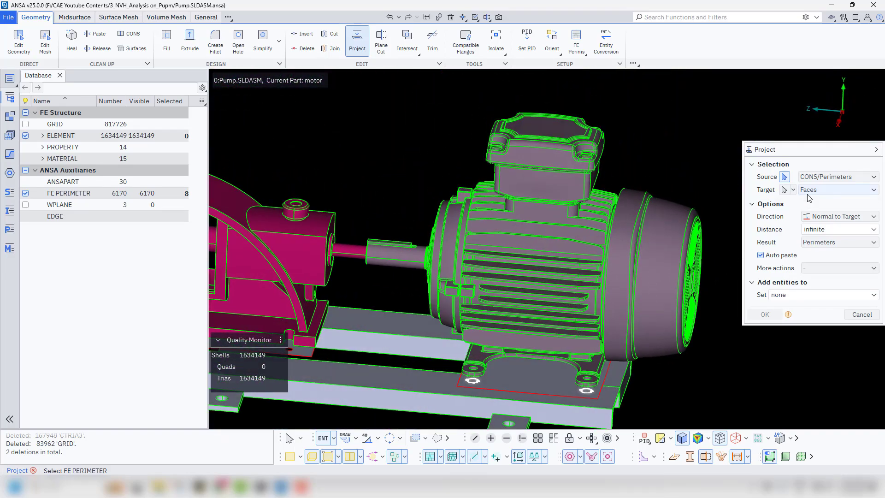
Project the hole perimeters normal to target onto the top shells of both base rails, with Shells as target and Edges as result
click(837, 189)
click(811, 211)
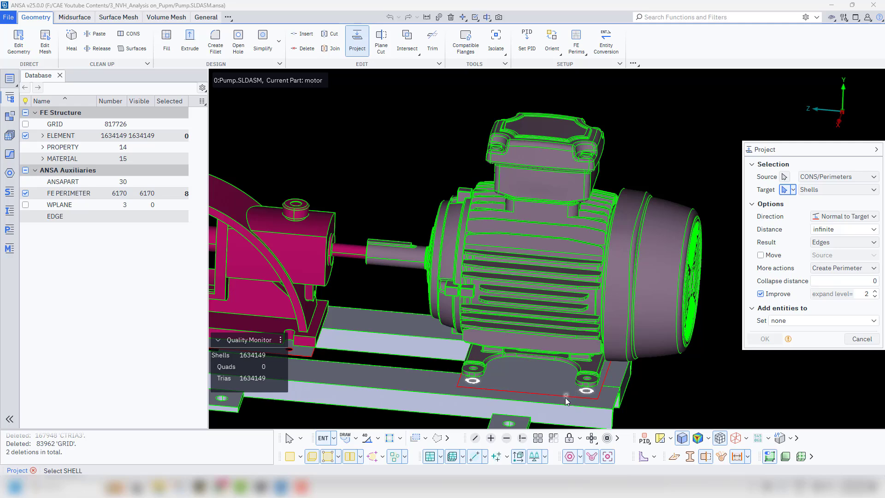
click(426, 384)
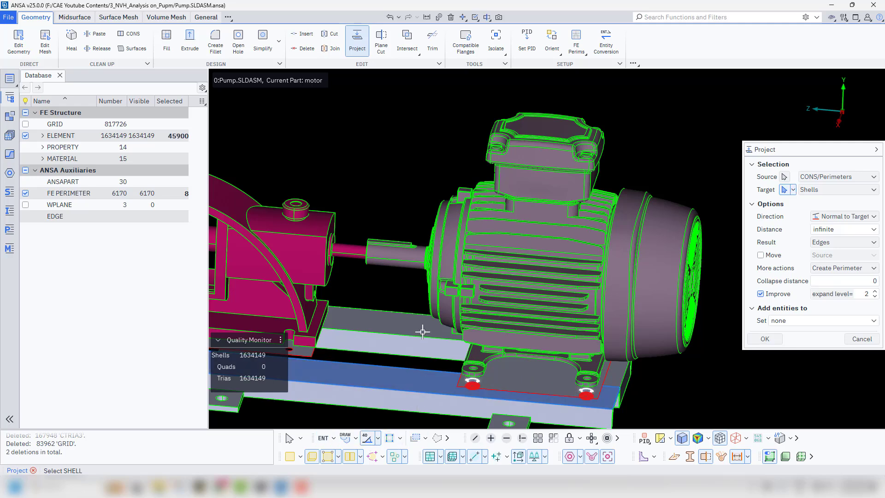
click(469, 392)
scroll(469, 391, up, 8)
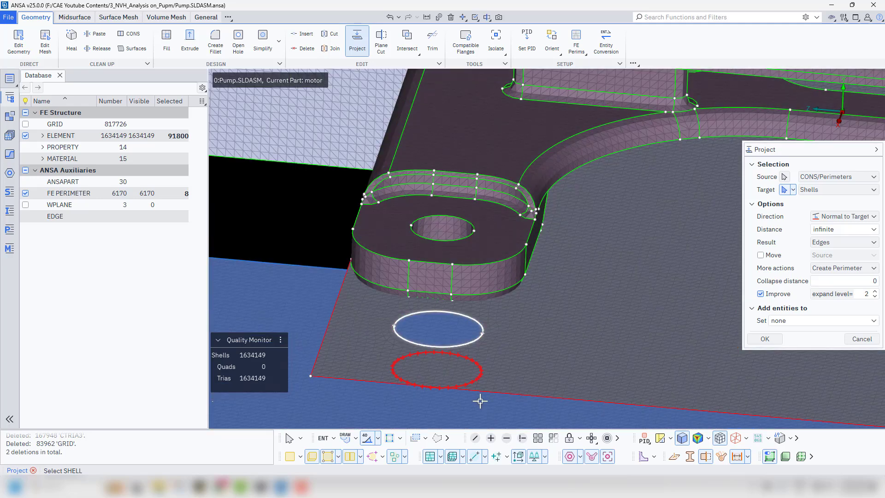
middle_click(480, 400)
scroll(480, 401, down, 5)
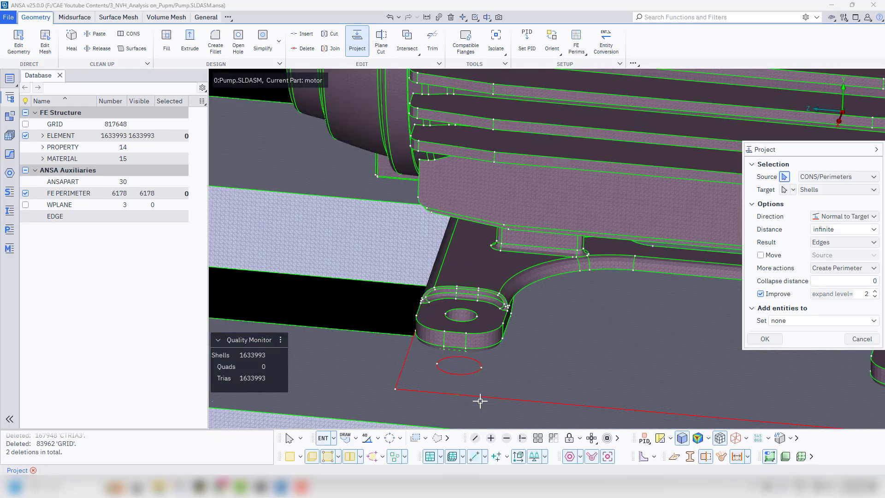
Pick as projection source the half-circle perimeters of the two motor bolt holes imprinted on the top of one base rail
click(480, 399)
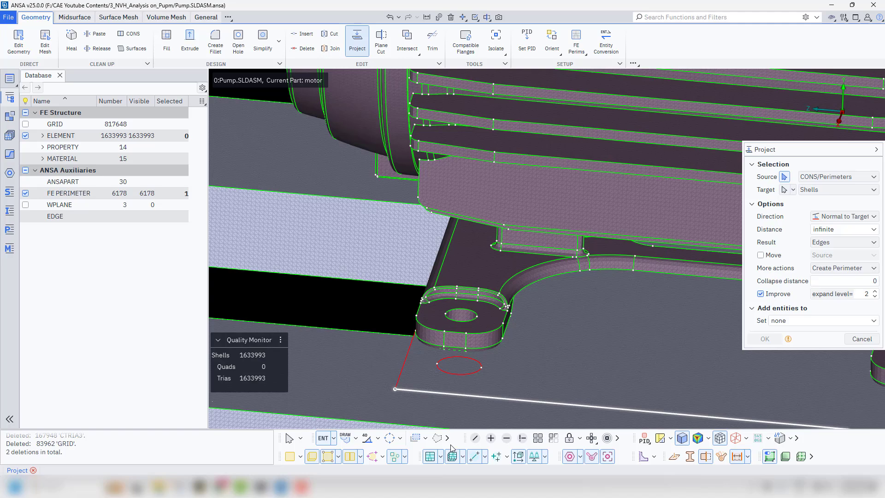
right_click(415, 391)
ctrl+drag(368, 305, 369, 292)
scroll(379, 309, down, 5)
ctrl+drag(651, 342, 611, 369)
scroll(449, 373, up, 4)
ctrl+drag(449, 373, 442, 344)
click(453, 348)
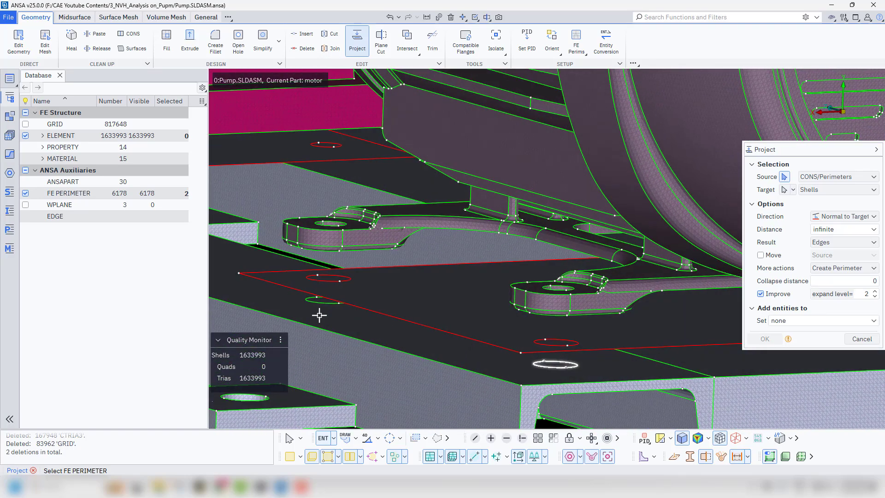
click(326, 302)
ctrl+drag(348, 312, 354, 302)
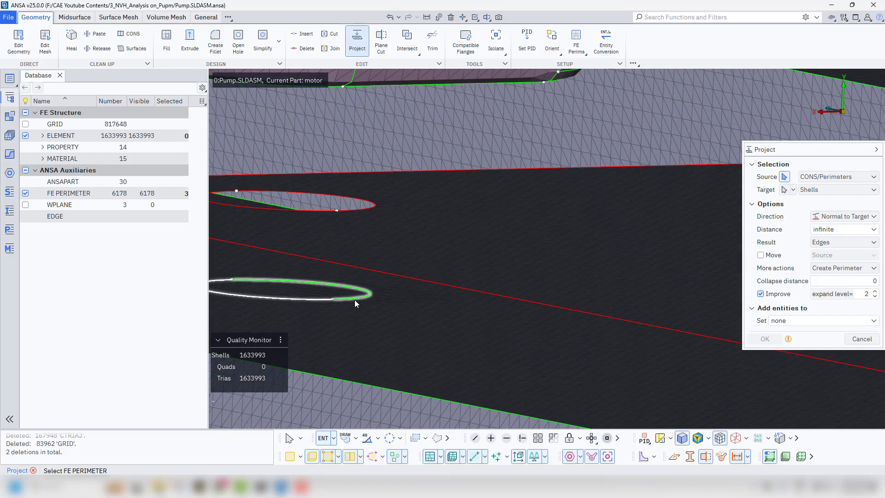
click(356, 301)
Add the perimeters of the two bolt holes imprinted on the top of the other base rail to the projection source
scroll(355, 300, down, 8)
ctrl+middle_drag(509, 326, 188, 403)
scroll(369, 400, up, 3)
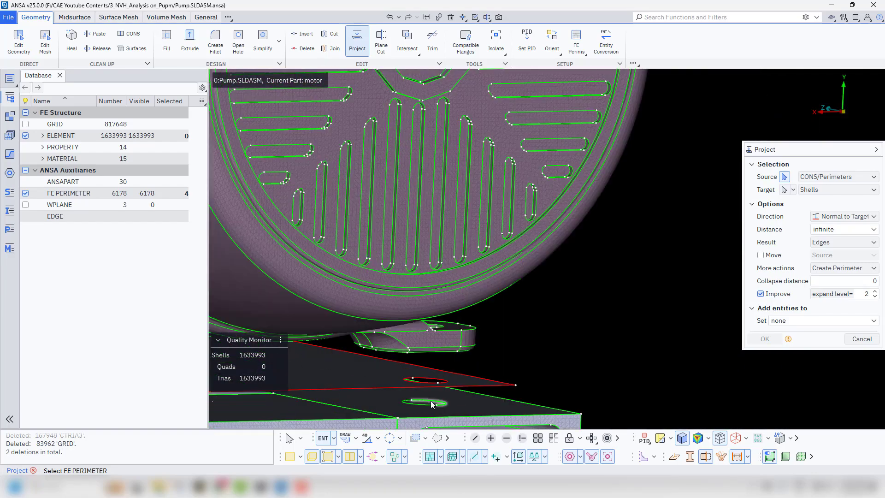
click(445, 401)
scroll(445, 400, down, 7)
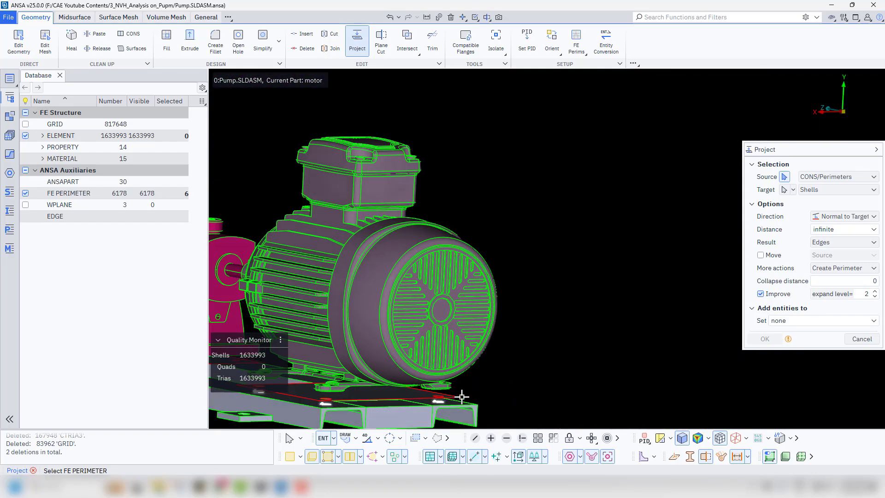
ctrl+drag(463, 397, 548, 405)
ctrl+middle_drag(468, 393, 500, 371)
ctrl+drag(500, 371, 439, 358)
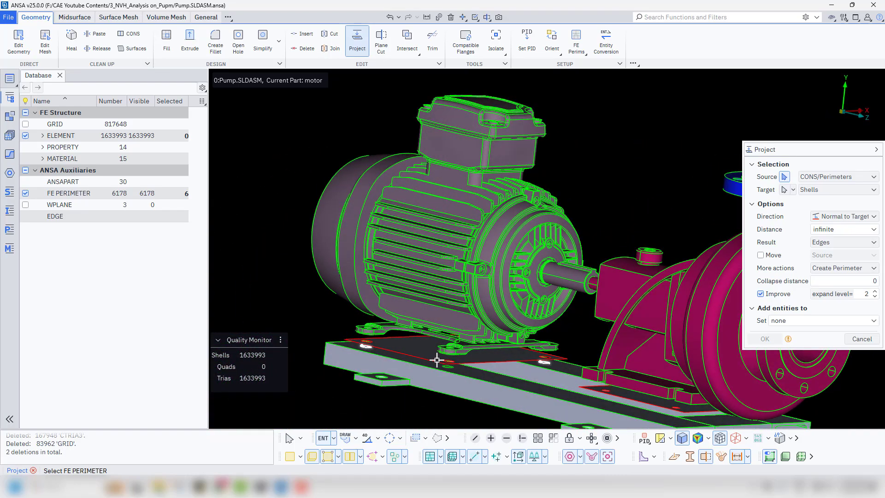
scroll(468, 392, up, 5)
click(468, 391)
click(501, 387)
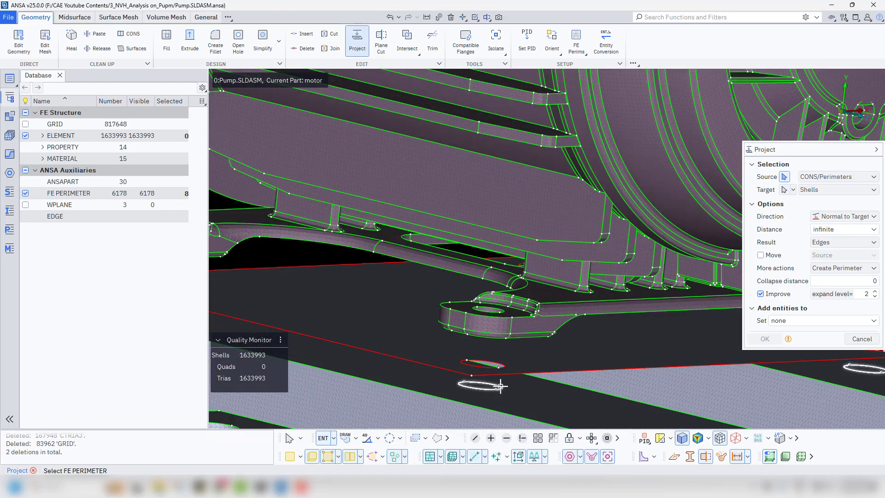
Project the picked perimeters normal to target onto the underside shells of both base rails, with Edges as result
scroll(501, 387, down, 6)
scroll(545, 376, up, 1)
scroll(544, 377, down, 6)
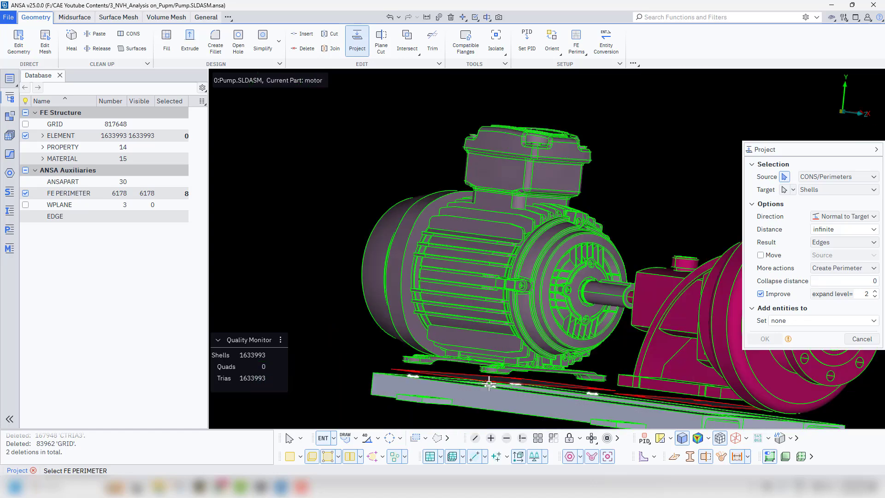
ctrl+drag(491, 383, 714, 262)
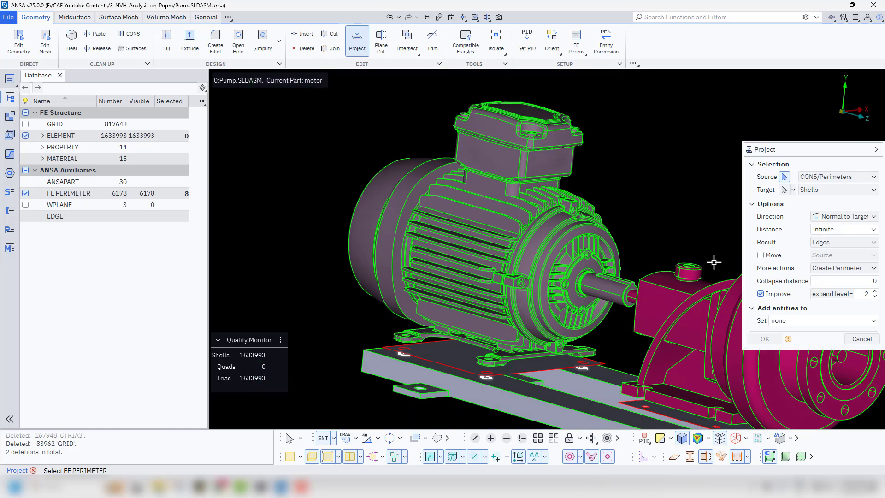
middle_click(538, 367)
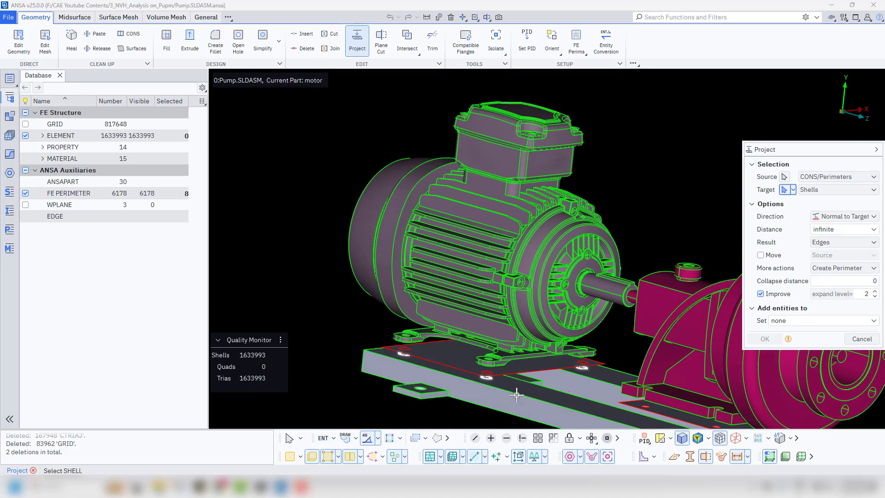
ctrl+drag(515, 395, 441, 344)
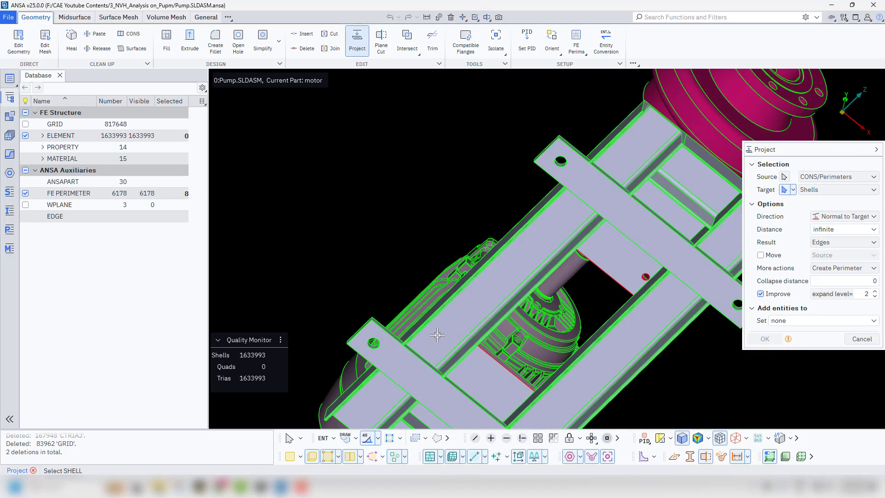
click(442, 345)
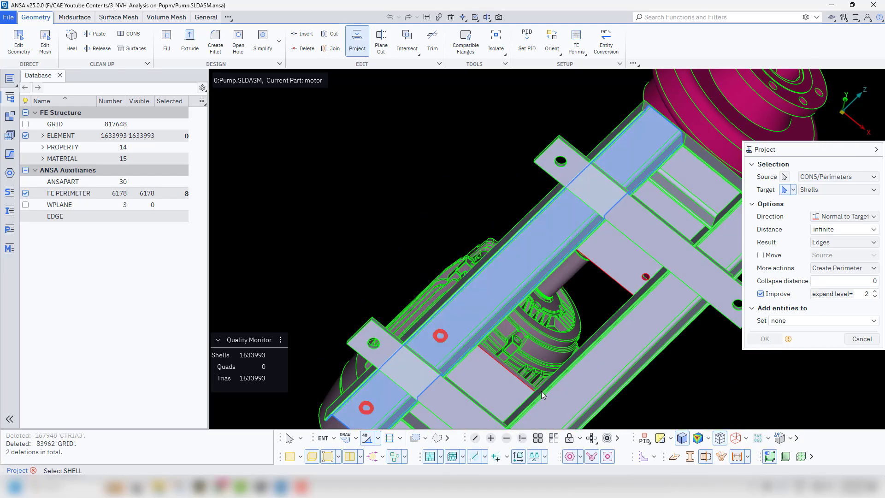
click(568, 397)
ctrl+right_drag(568, 397, 425, 273)
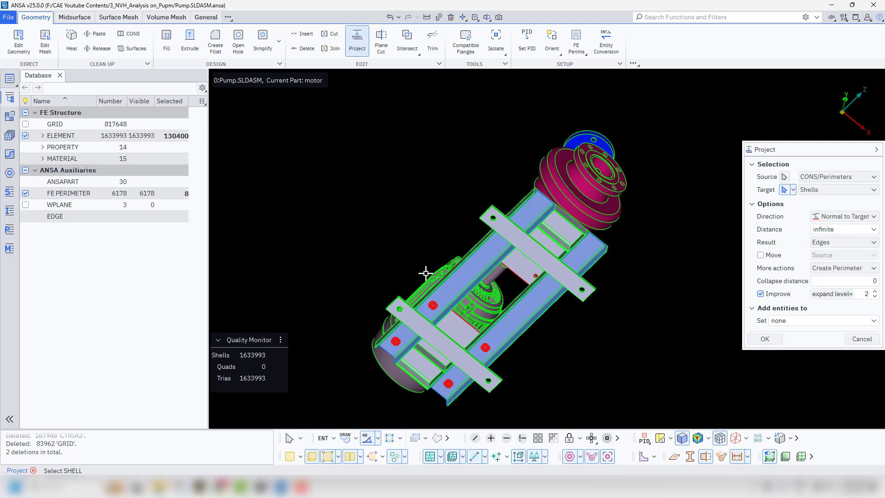
middle_click(426, 273)
click(762, 339)
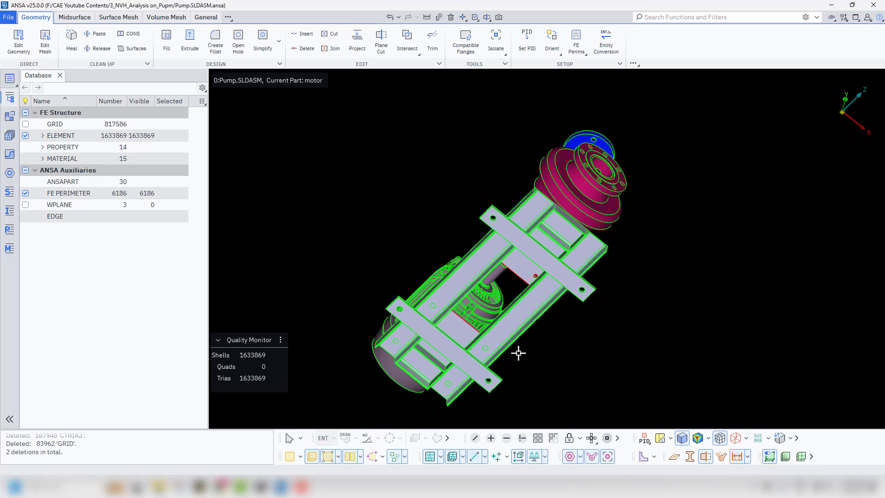
Start a Delete operation with Macro selection and select the four circular shell discs on the undersides of both base rails
scroll(518, 352, up, 5)
scroll(402, 354, up, 3)
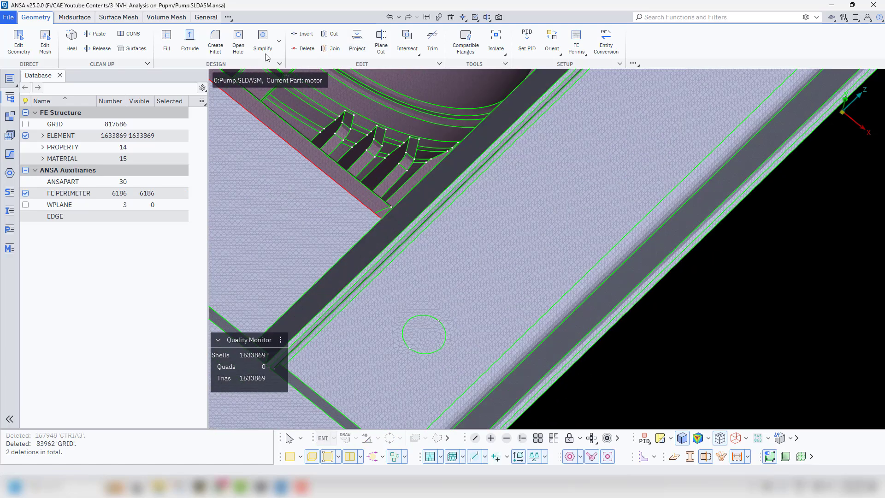
click(451, 17)
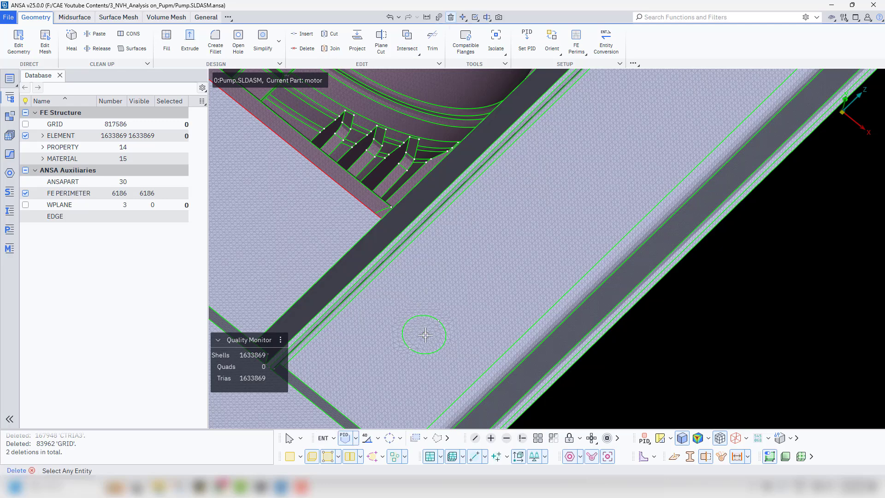
click(356, 438)
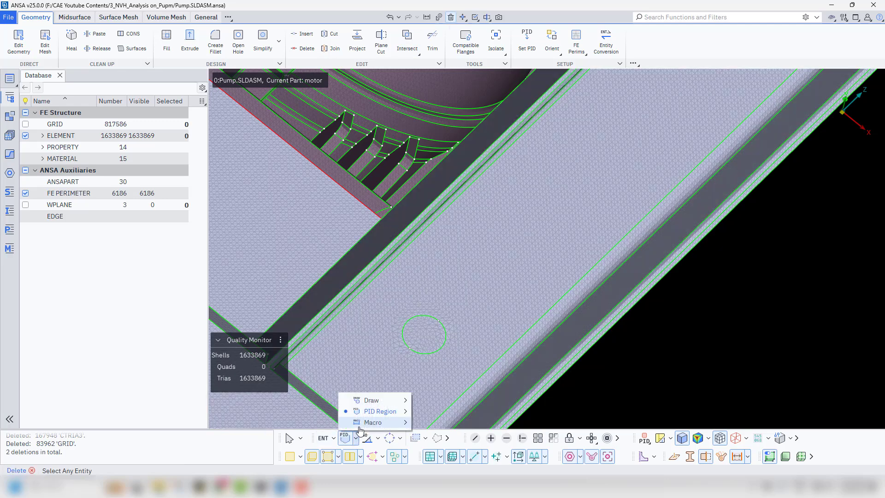
click(369, 420)
click(427, 335)
scroll(428, 334, down, 3)
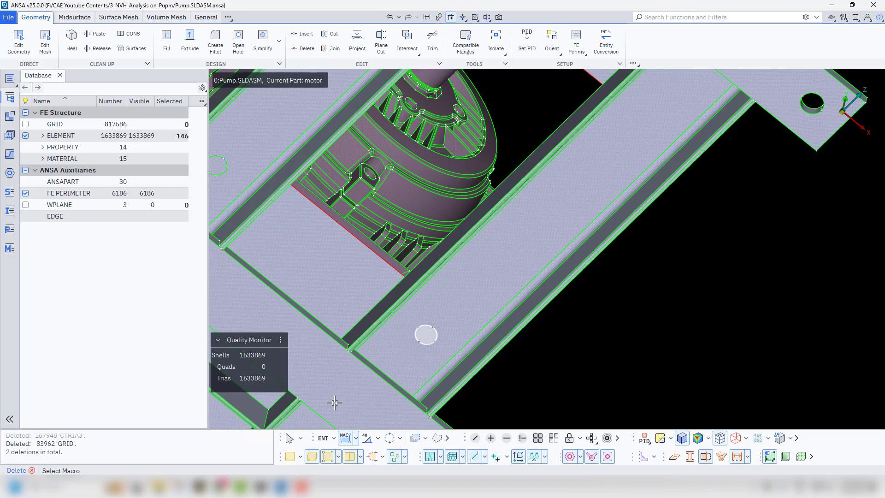
ctrl+middle_drag(335, 403, 433, 259)
click(366, 352)
ctrl+middle_drag(369, 345, 471, 379)
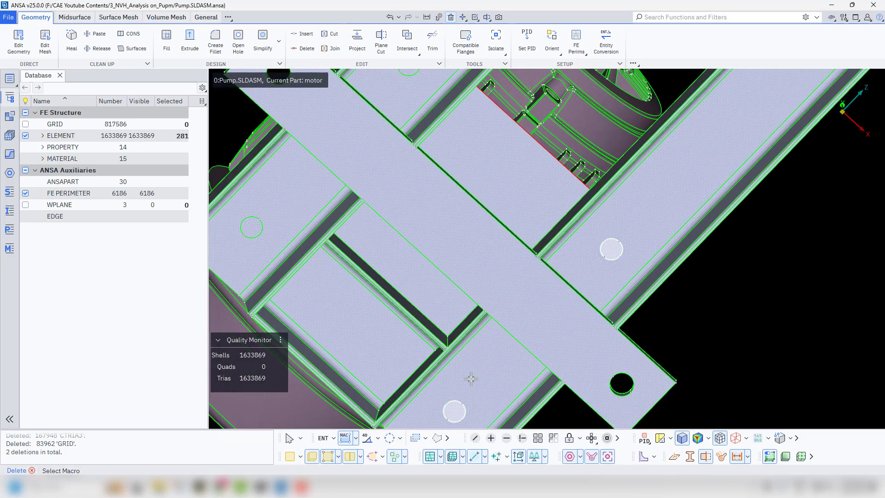
click(326, 273)
ctrl+middle_drag(350, 236, 308, 380)
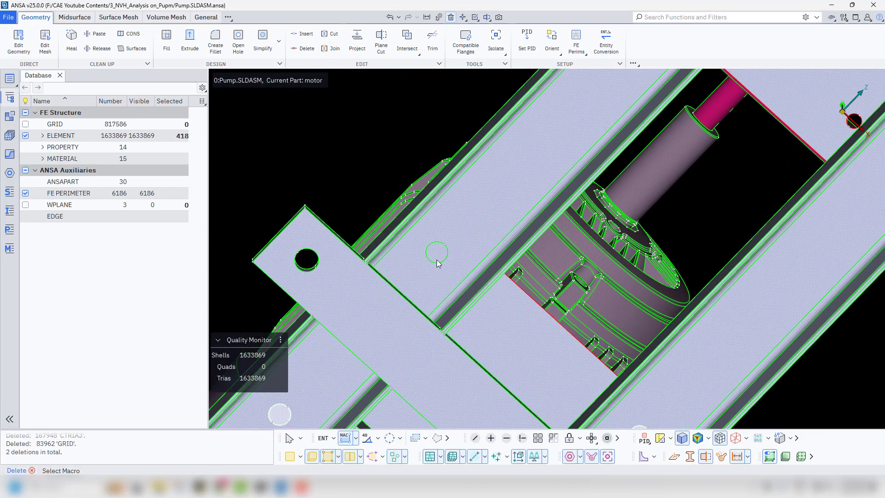
click(438, 257)
ctrl+drag(435, 259, 419, 338)
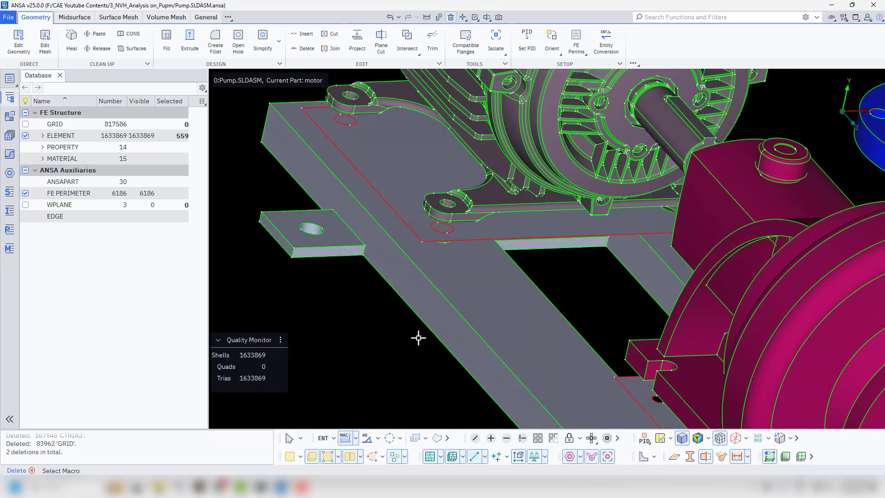
Add the four circular discs on the rails' top faces and delete all selected shells with released nodes and properties
scroll(409, 263, up, 5)
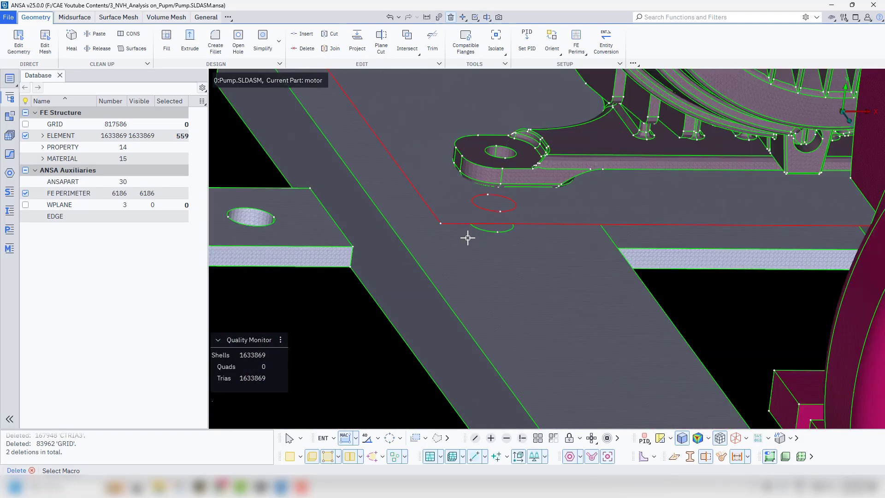
click(485, 228)
scroll(507, 257, down, 5)
ctrl+drag(508, 257, 474, 269)
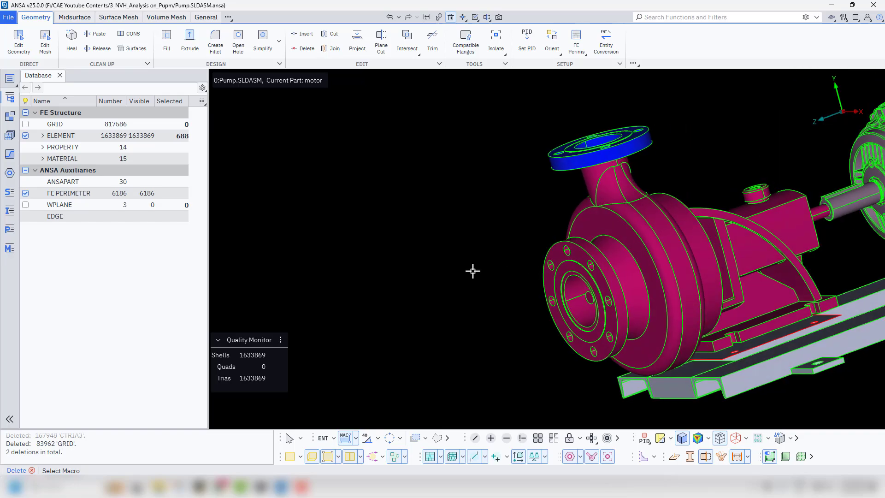
scroll(548, 283, up, 4)
scroll(586, 311, up, 6)
click(544, 300)
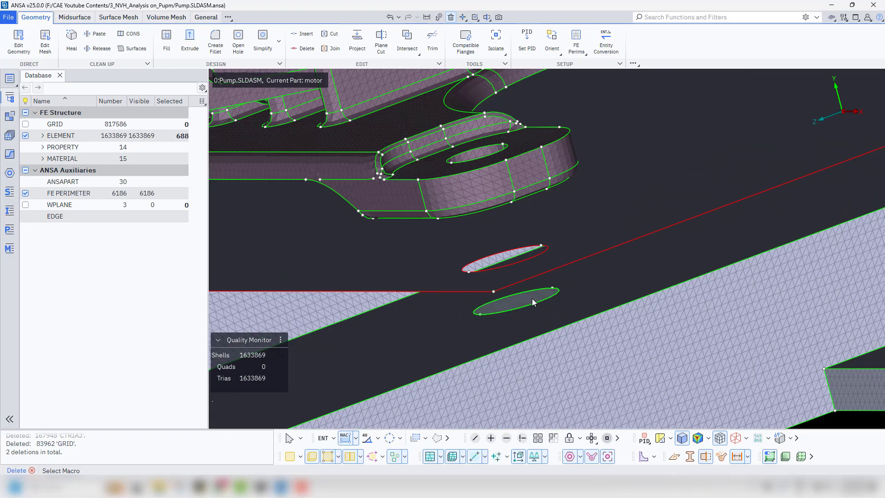
scroll(422, 331, down, 4)
scroll(593, 257, up, 6)
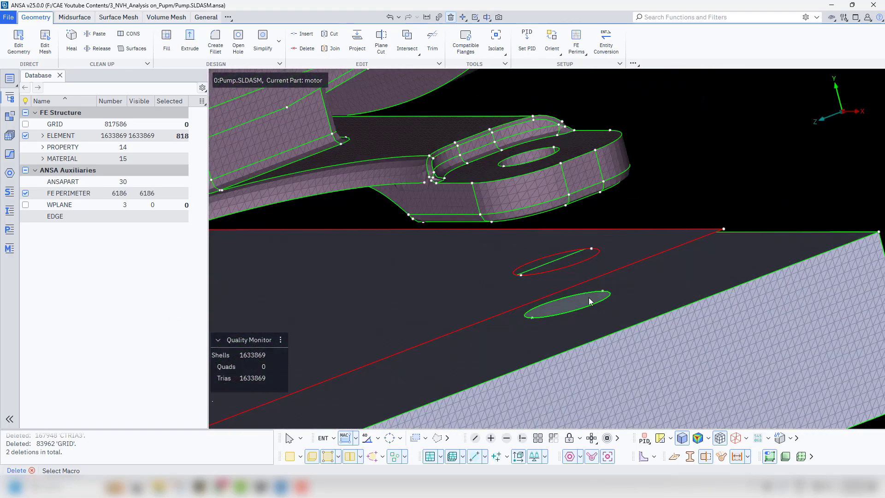
click(588, 299)
scroll(587, 298, down, 2)
scroll(508, 314, down, 4)
ctrl+drag(453, 323, 337, 351)
scroll(336, 352, up, 5)
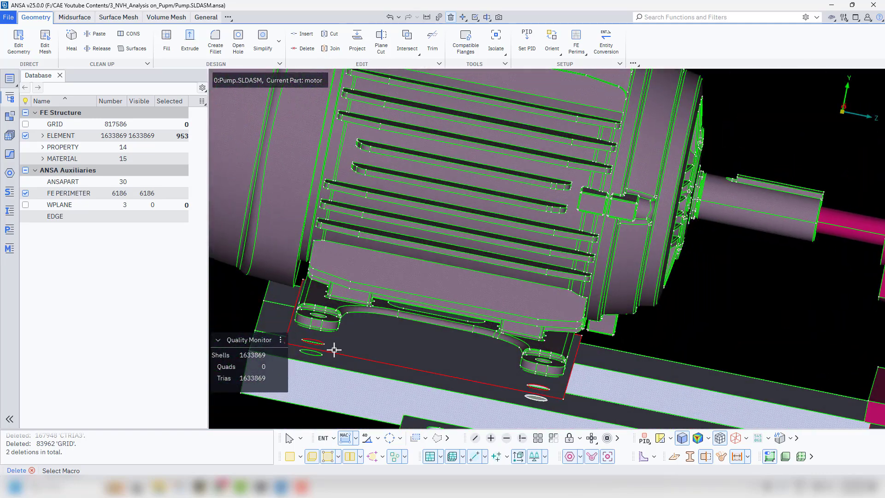
click(349, 335)
scroll(355, 350, down, 8)
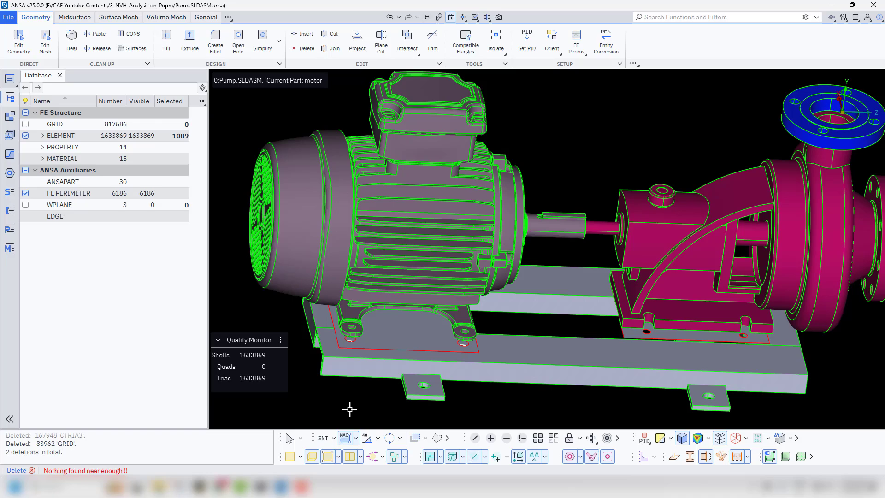
middle_click(350, 409)
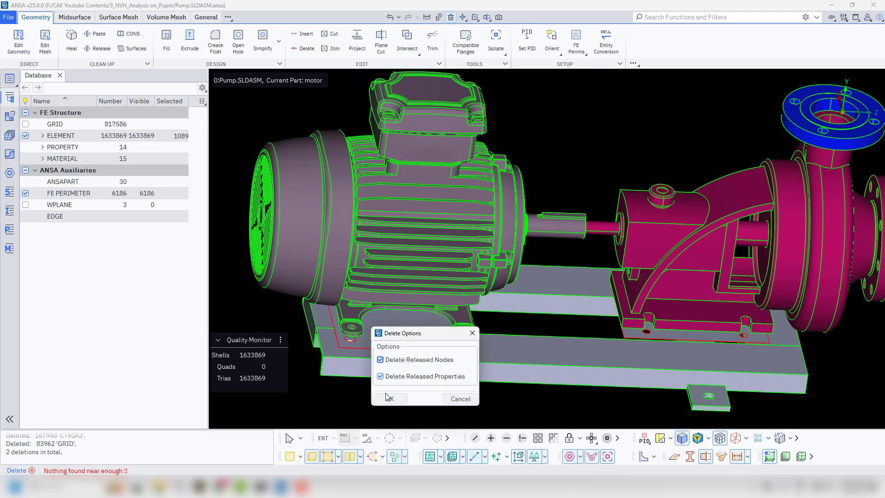
click(389, 398)
Fill the wall between the upper and lower perimeters of one bolt hole near a base rail's motor-side end
ctrl+drag(350, 386, 261, 199)
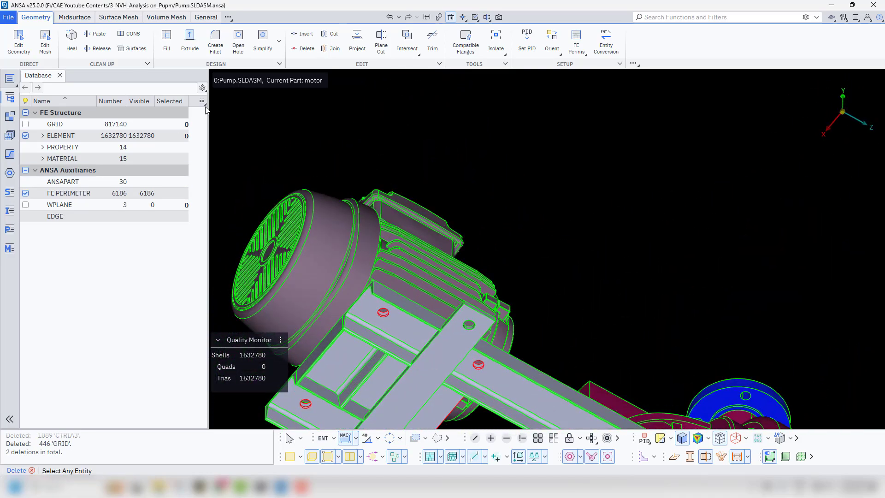
click(175, 53)
scroll(380, 315, up, 10)
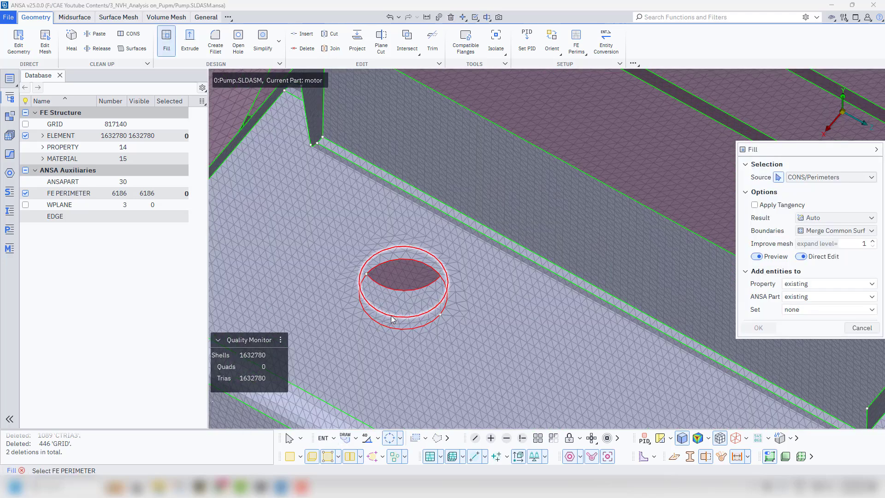
click(399, 328)
click(397, 328)
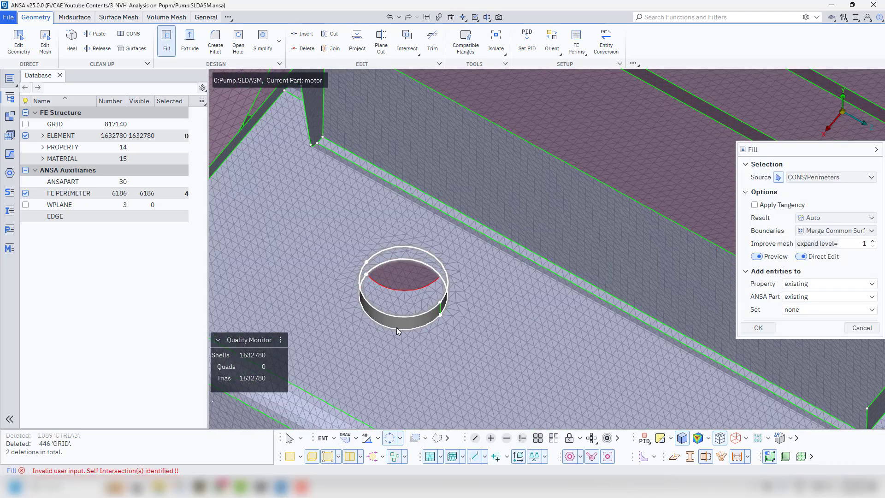
middle_click(396, 327)
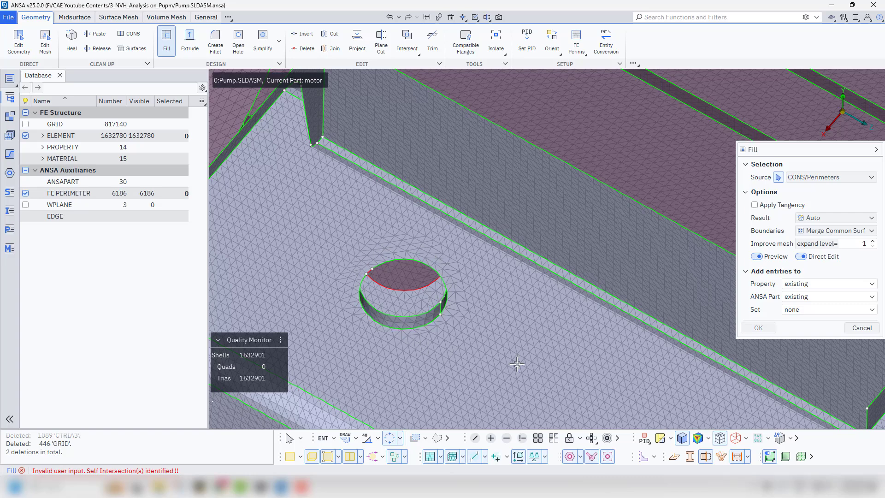
ctrl+drag(396, 327, 395, 232)
scroll(395, 232, down, 4)
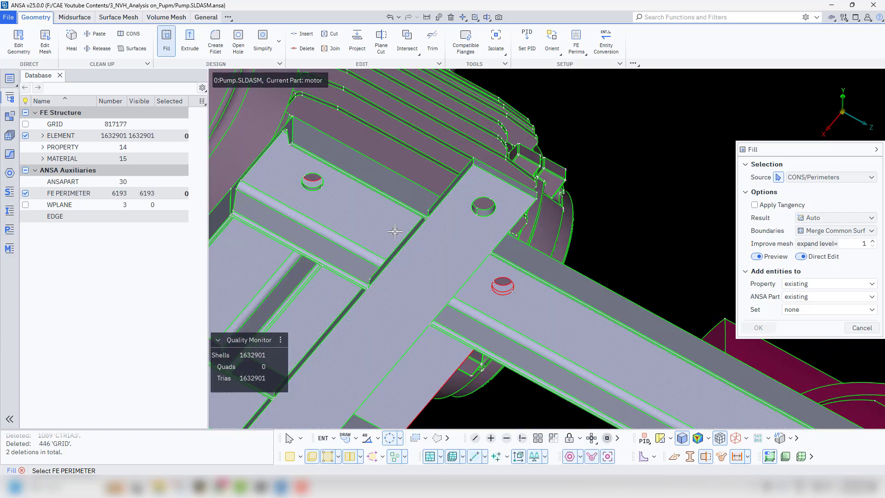
scroll(493, 310, up, 5)
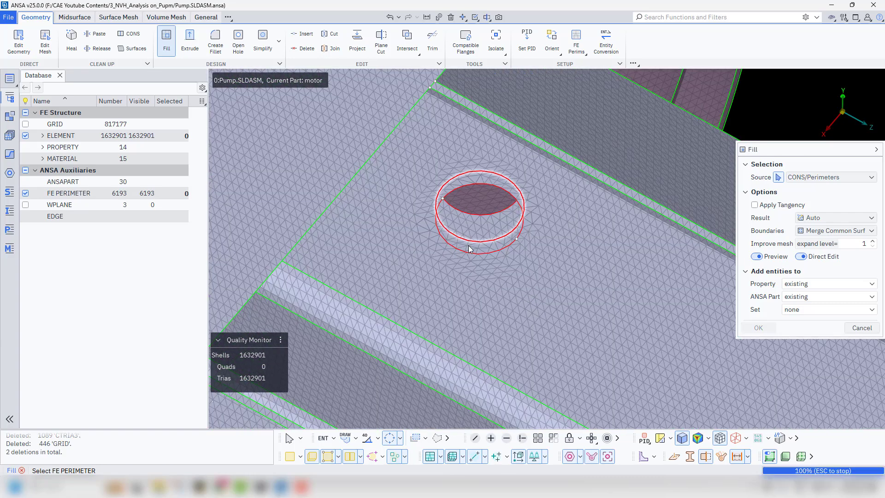
click(471, 252)
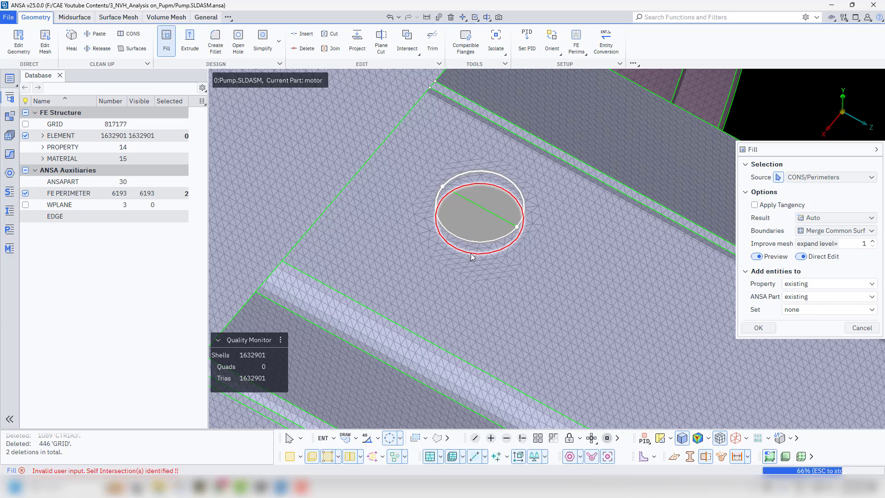
click(471, 253)
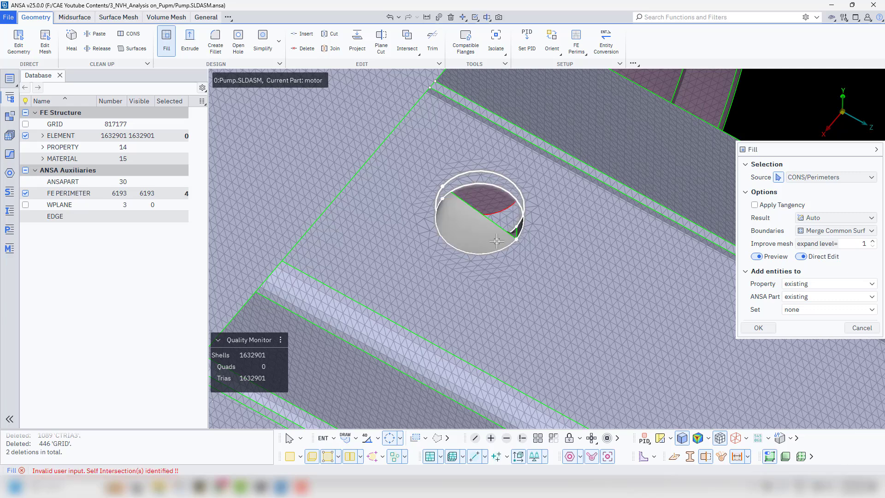
mouse_move(516, 239)
ctrl+mouse_down()
mouse_move(528, 245)
mouse_move(504, 248)
ctrl+mouse_up()
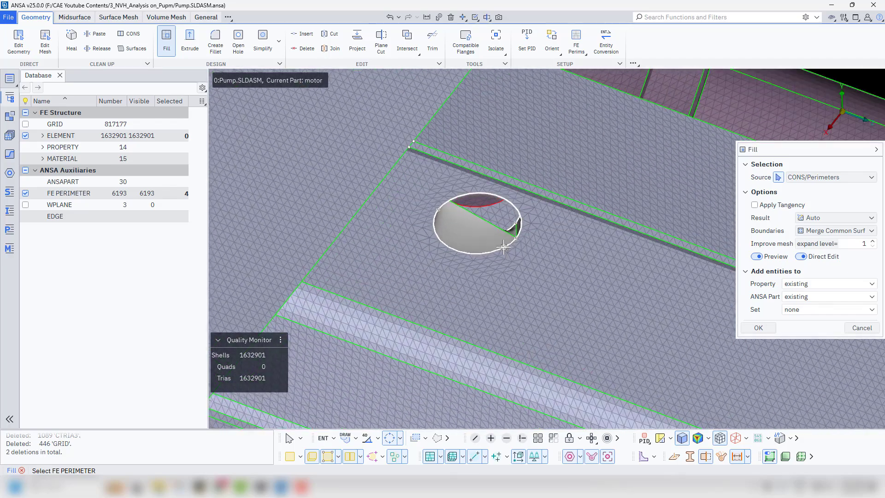
click(869, 328)
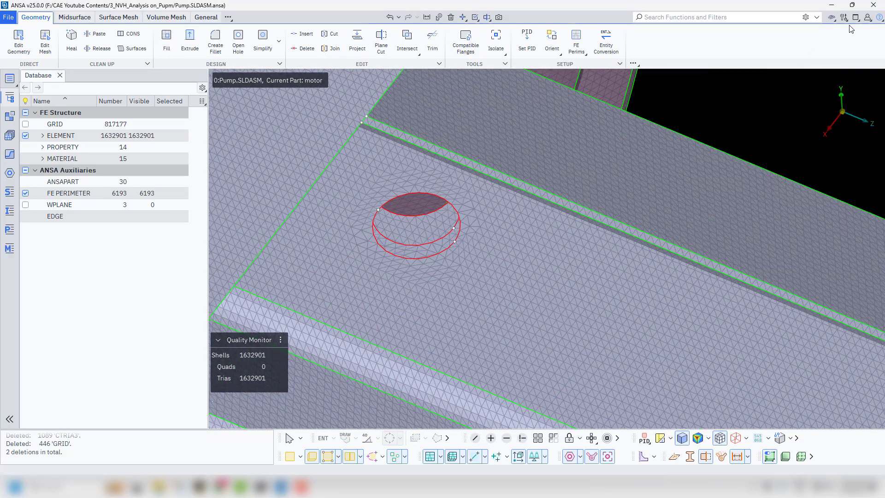
Display the Modules Buttons and switch them to the Mesh module
click(858, 17)
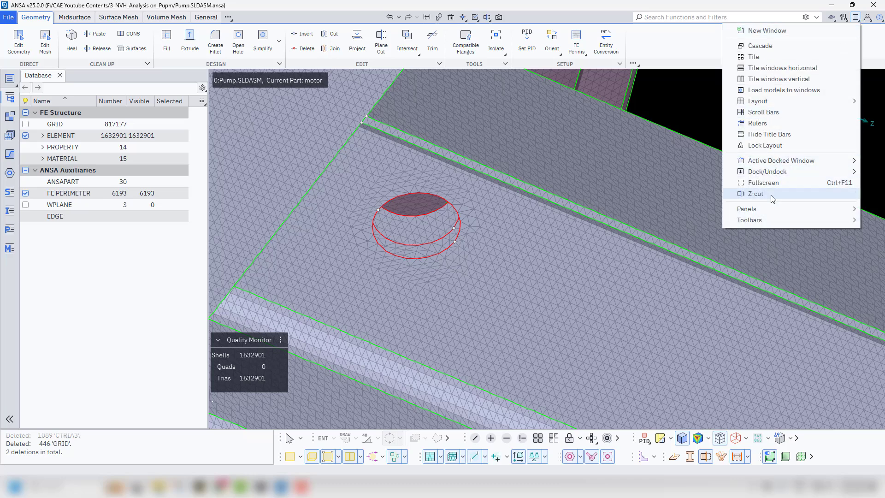
mouse_move(773, 210)
click(548, 258)
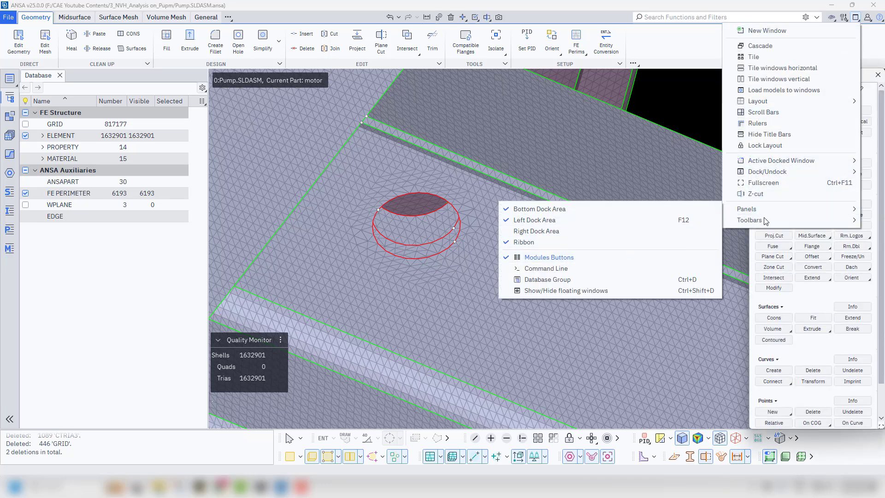
click(679, 88)
click(773, 92)
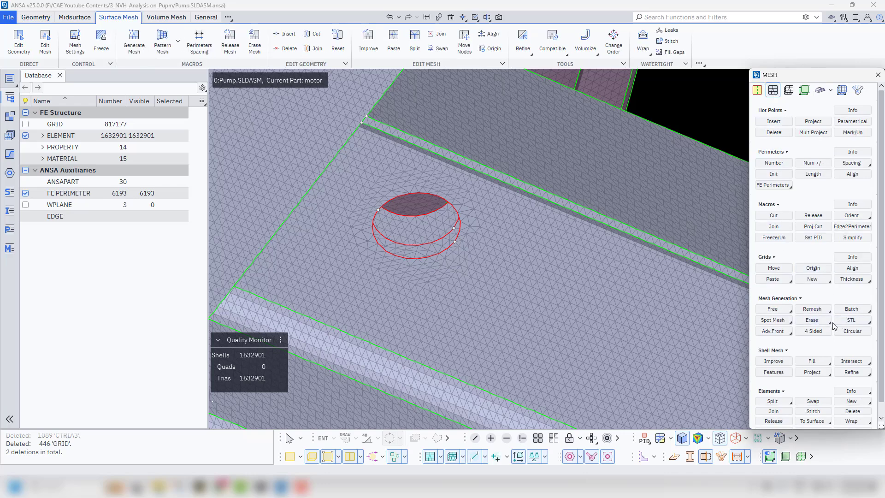
Manually fill the wall between the upper and lower perimeters of the same rail's bolt hole across the cross member, using the Draft method
click(812, 362)
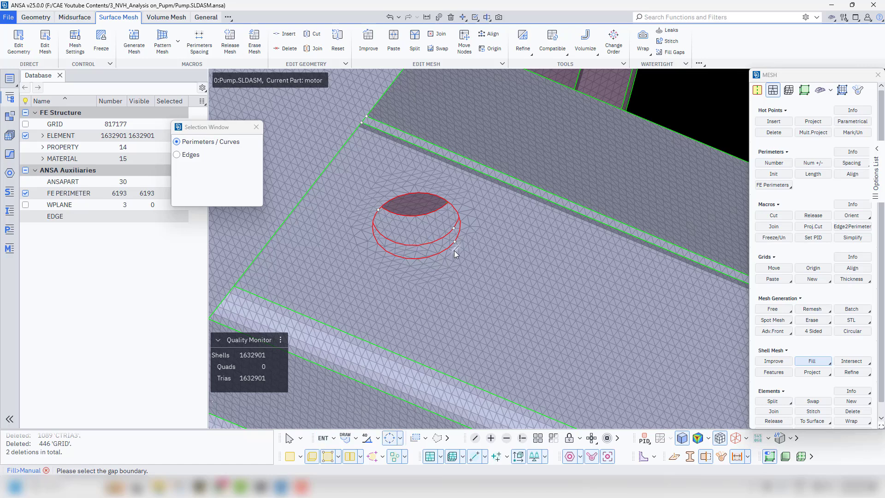
click(441, 240)
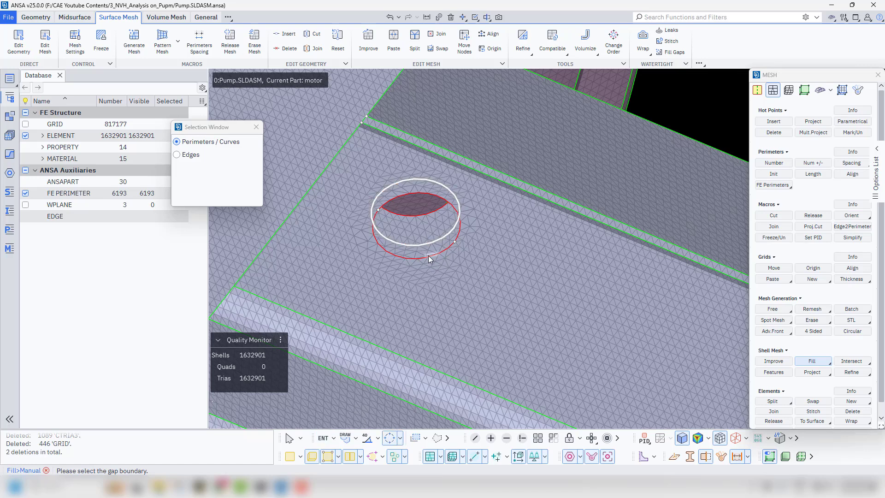
click(414, 258)
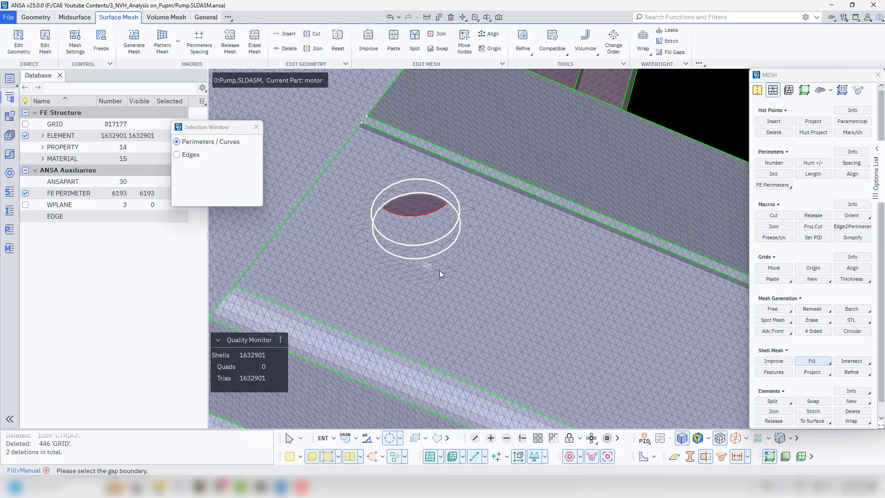
middle_click(452, 274)
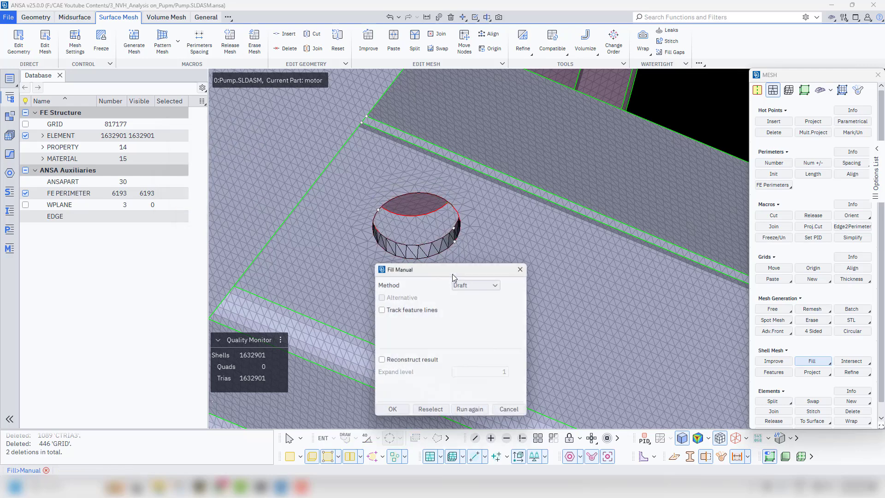
click(391, 412)
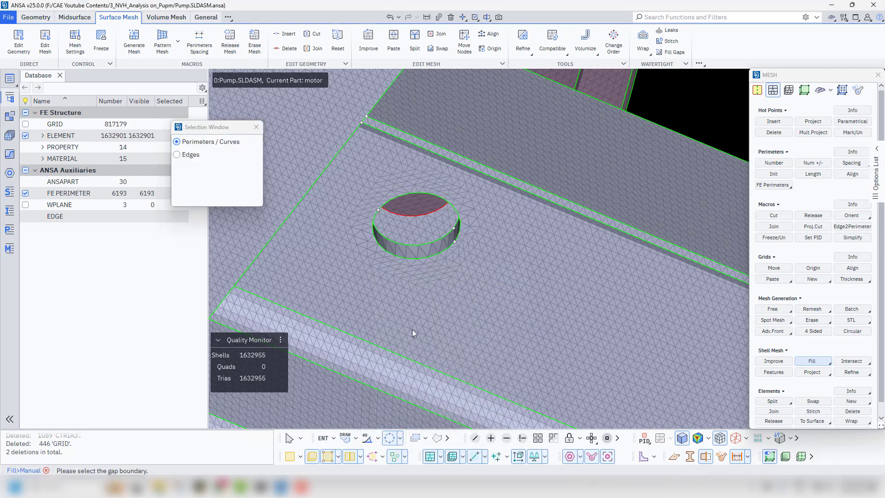
Manually fill the wall of the first bolt hole in the other base rail between its two perimeters with the Draft method
scroll(413, 333, down, 5)
scroll(464, 189, up, 4)
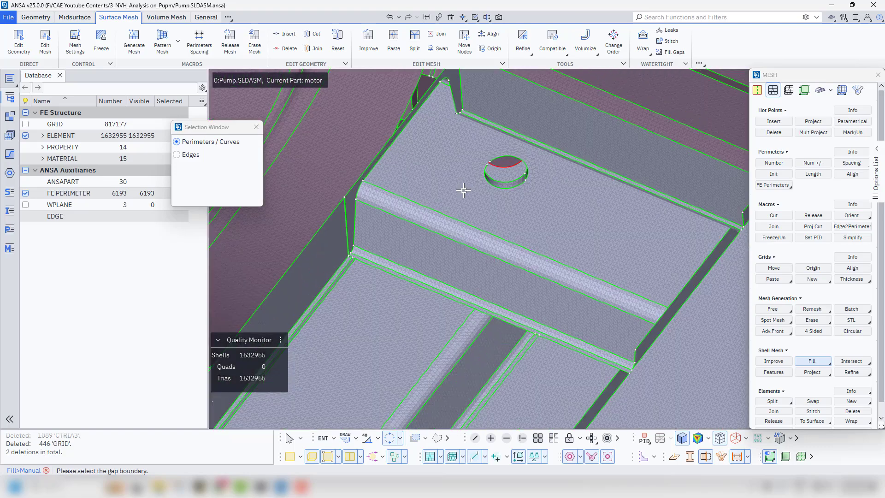
scroll(464, 190, up, 3)
ctrl+middle_drag(546, 182, 572, 108)
scroll(482, 159, down, 3)
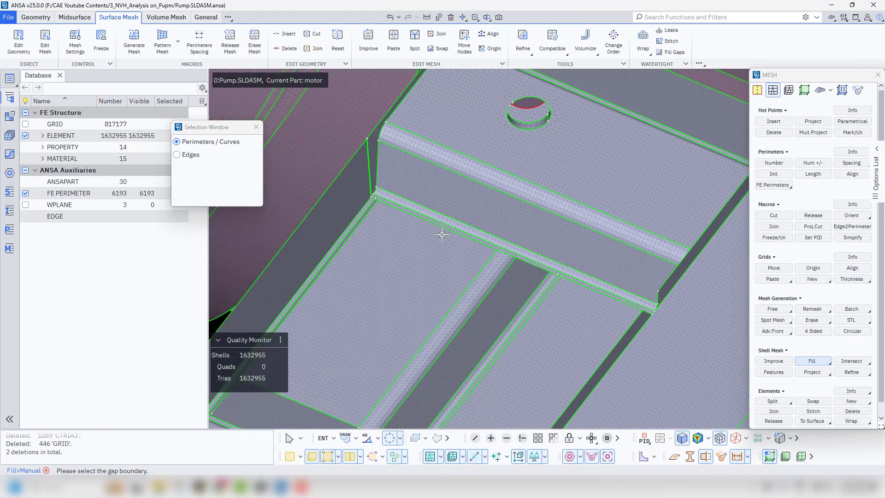
scroll(442, 235, down, 3)
ctrl+middle_drag(323, 375, 460, 215)
scroll(460, 215, up, 5)
ctrl+middle_drag(564, 133, 422, 259)
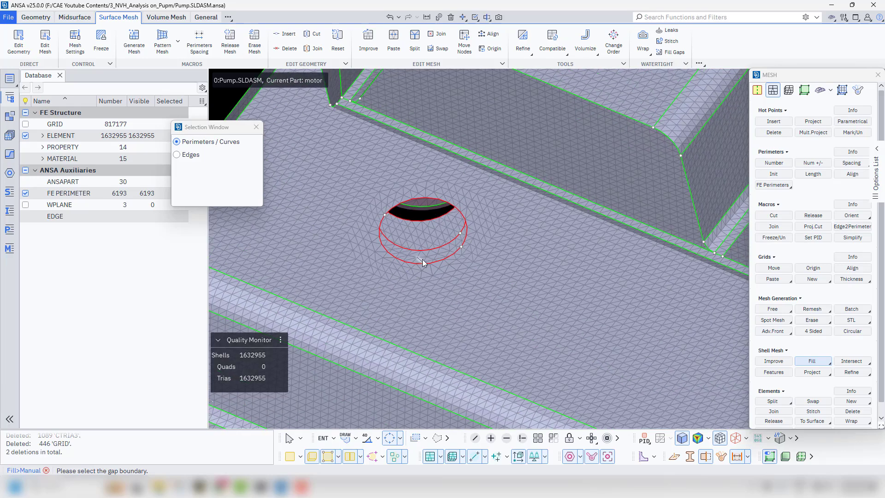
click(417, 264)
click(419, 250)
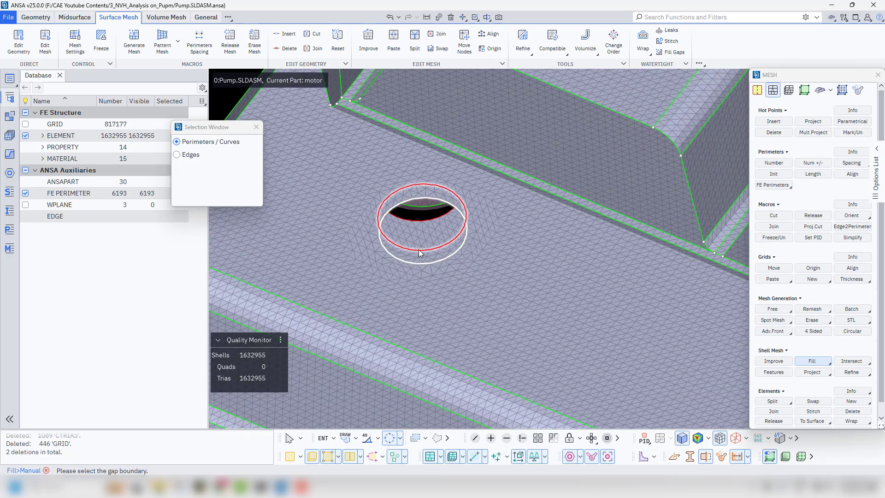
middle_click(419, 250)
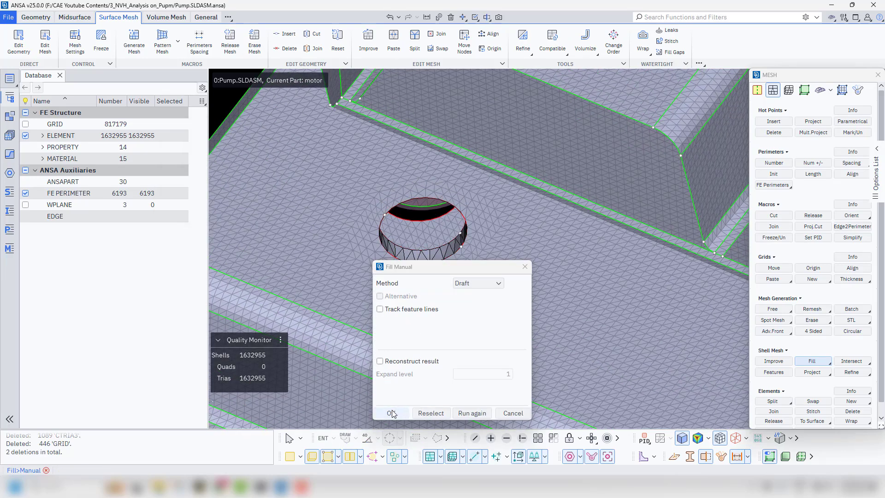
click(392, 414)
Fill the wall of the remaining rail bolt hole across the cross member with the Draft method and leave the manual fill
ctrl+middle_drag(551, 282, 371, 177)
ctrl+middle_drag(692, 331, 512, 252)
scroll(528, 265, down, 3)
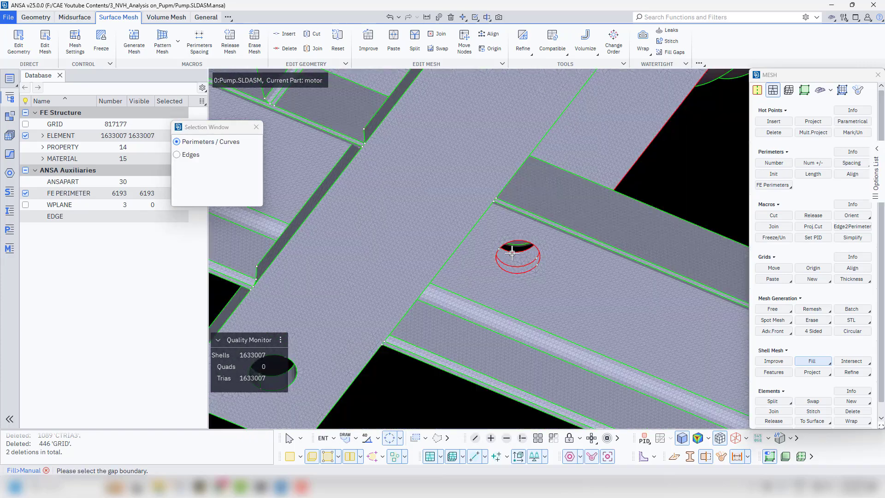
scroll(512, 252, up, 5)
click(479, 264)
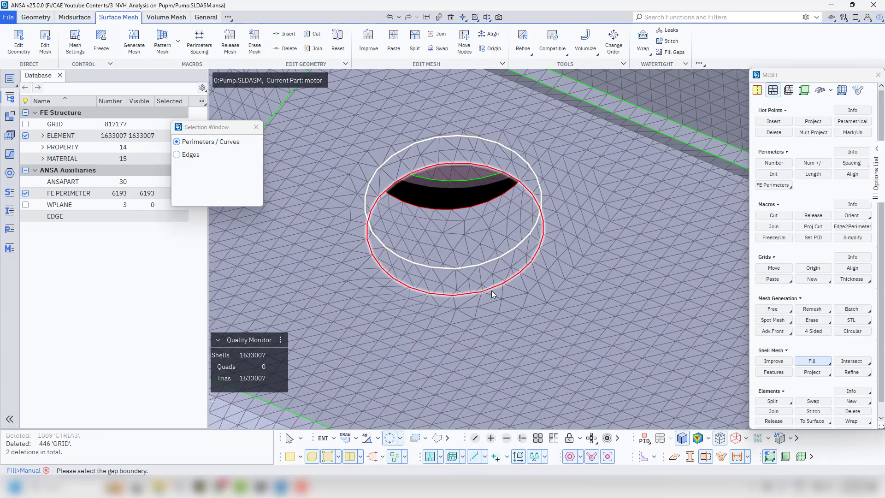
click(489, 289)
middle_click(489, 289)
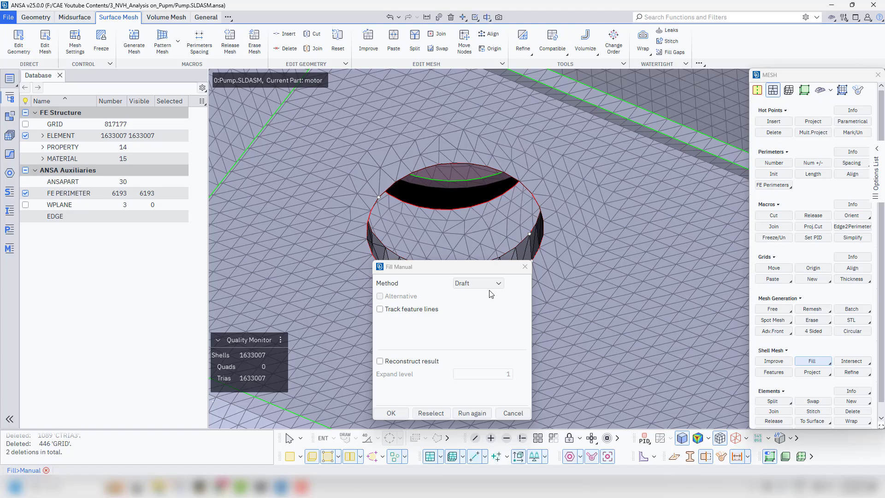
click(401, 411)
scroll(473, 281, down, 5)
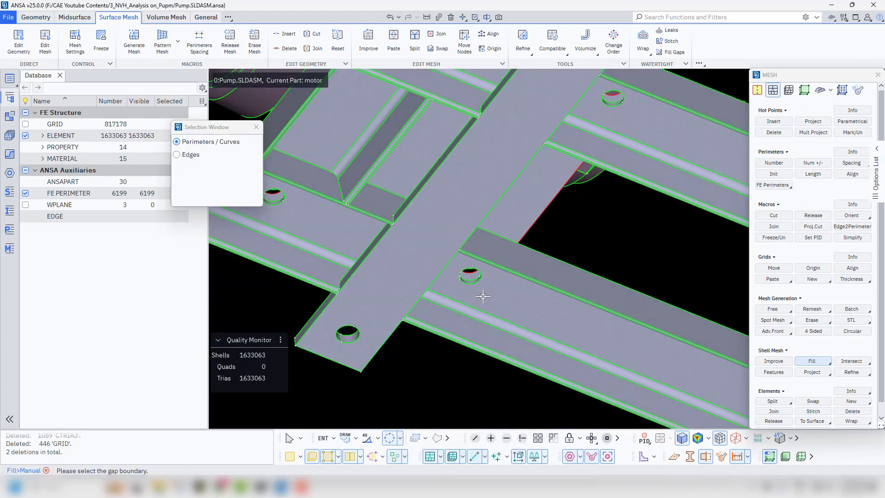
ctrl+drag(483, 297, 320, 247)
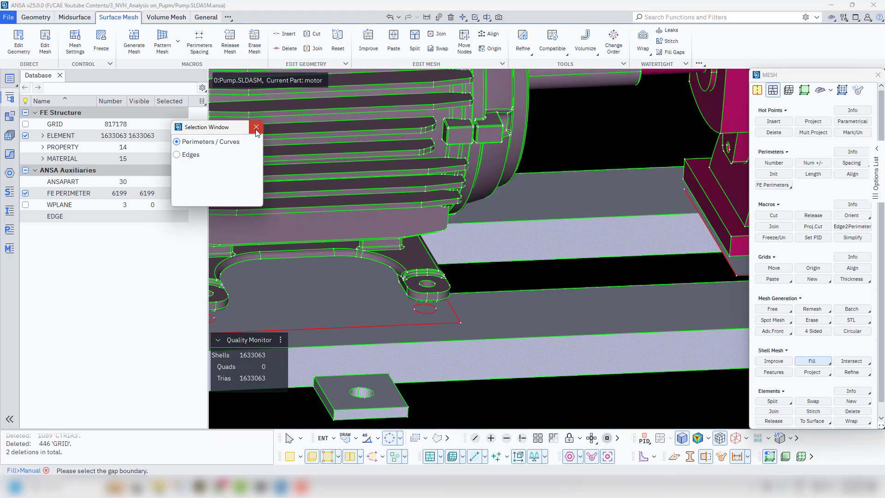
click(256, 127)
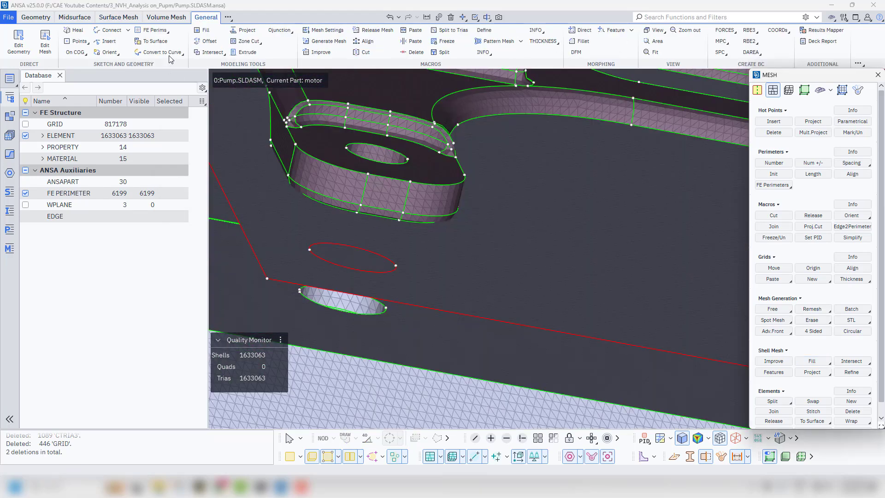
Create a Many Nodes RBE2 on the top rim of the motor foot's bolt hole, with the master node on the convex hull centroid and CM 123456
click(755, 43)
click(763, 57)
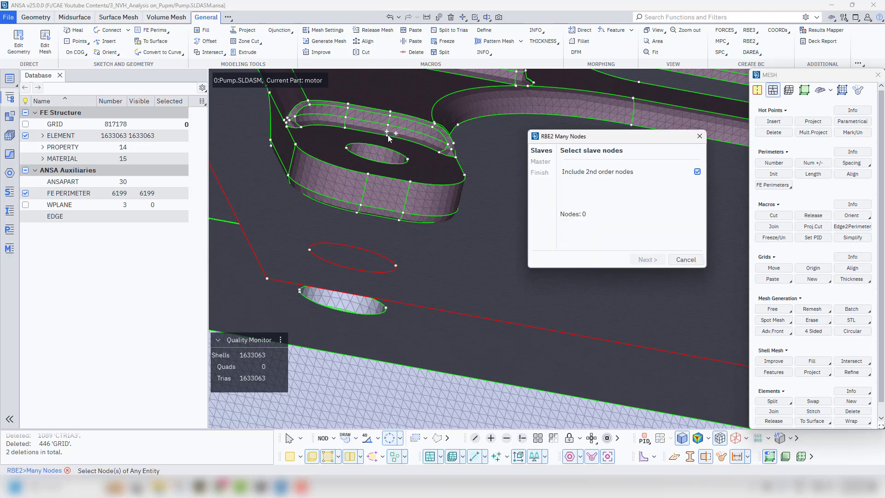
scroll(388, 135, up, 3)
click(381, 157)
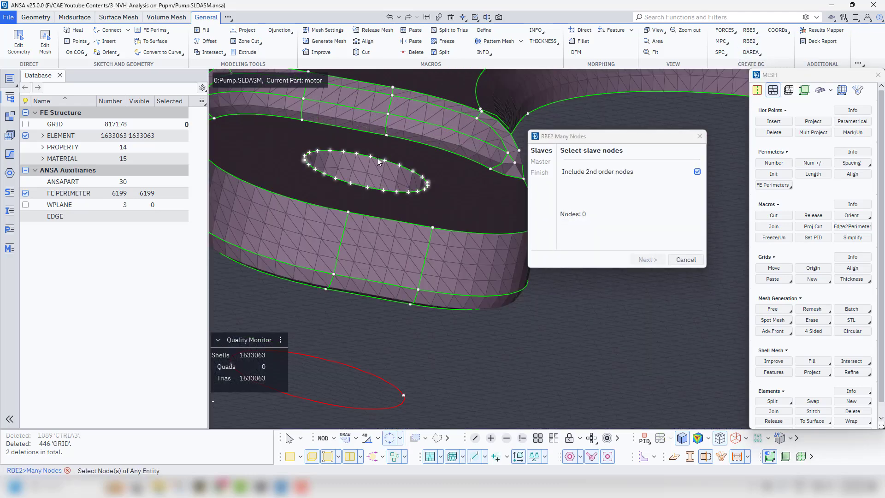
middle_click(374, 198)
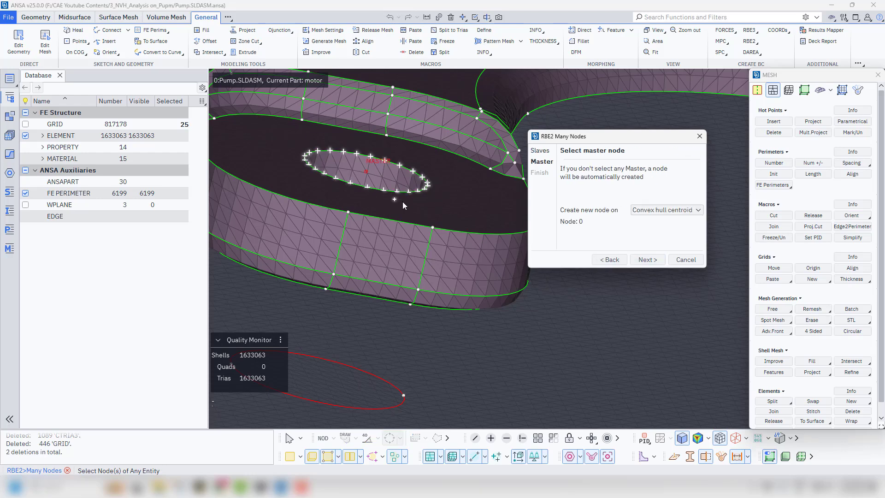
middle_click(425, 294)
ctrl+middle_drag(365, 364, 401, 272)
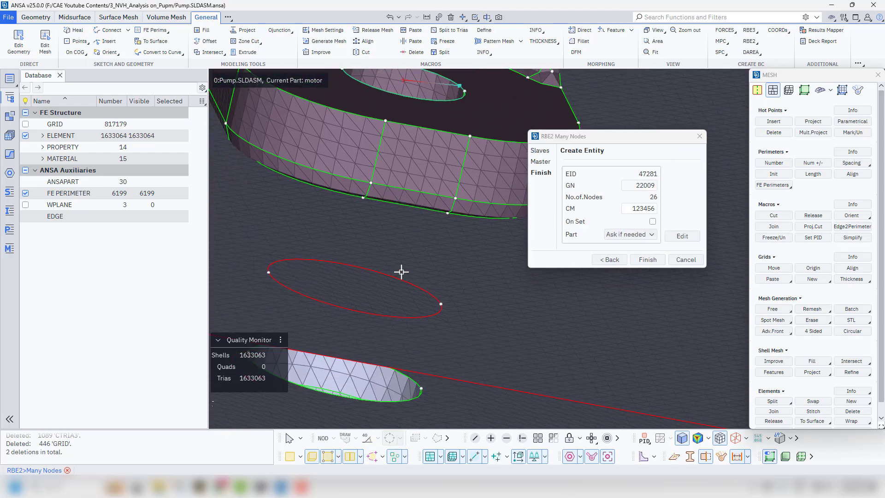
scroll(407, 279, up, 5)
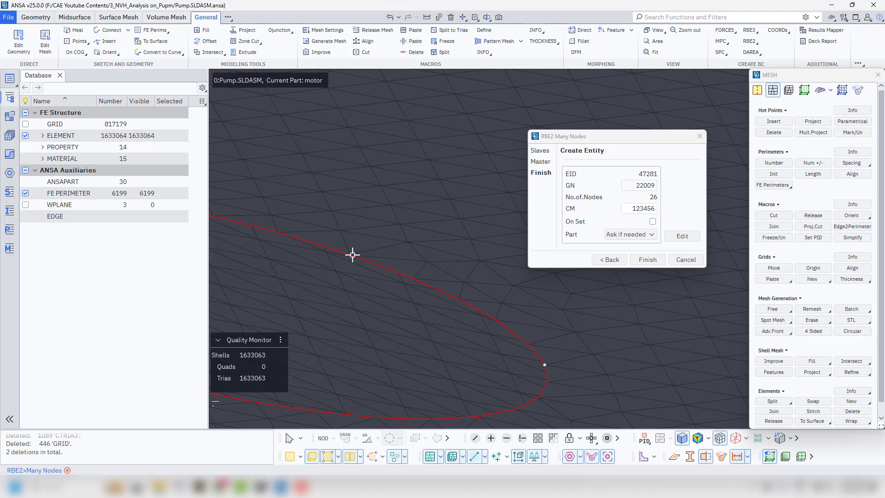
middle_click(391, 256)
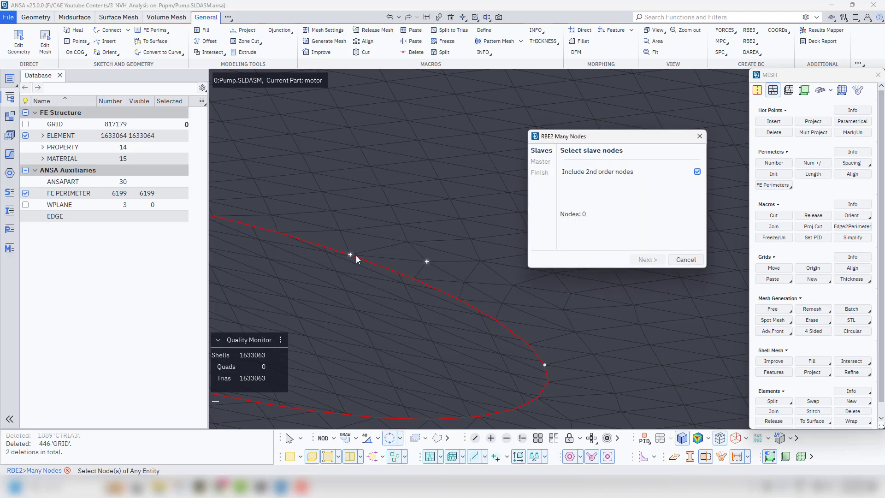
Create a second RBE2 from the perimeter nodes of the plate shell hole below that foot, with the master on the convex hull centroid
click(374, 265)
middle_click(429, 244)
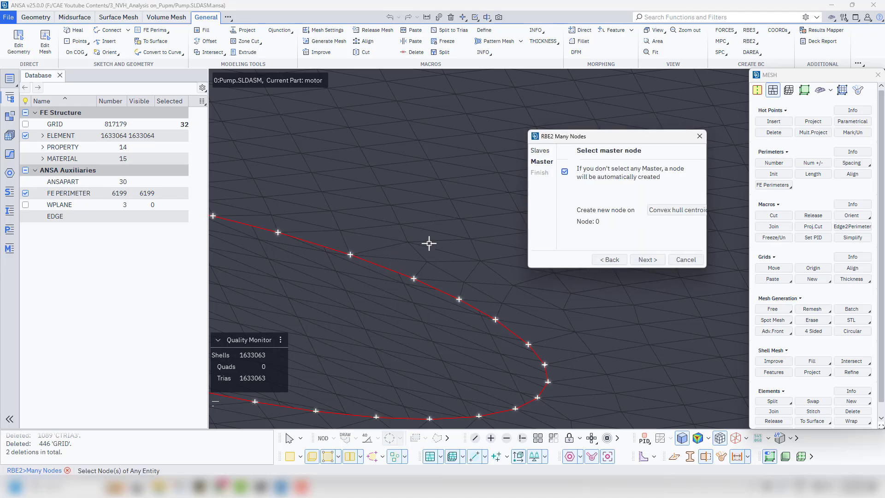
scroll(429, 243, down, 5)
middle_click(410, 280)
scroll(417, 300, up, 5)
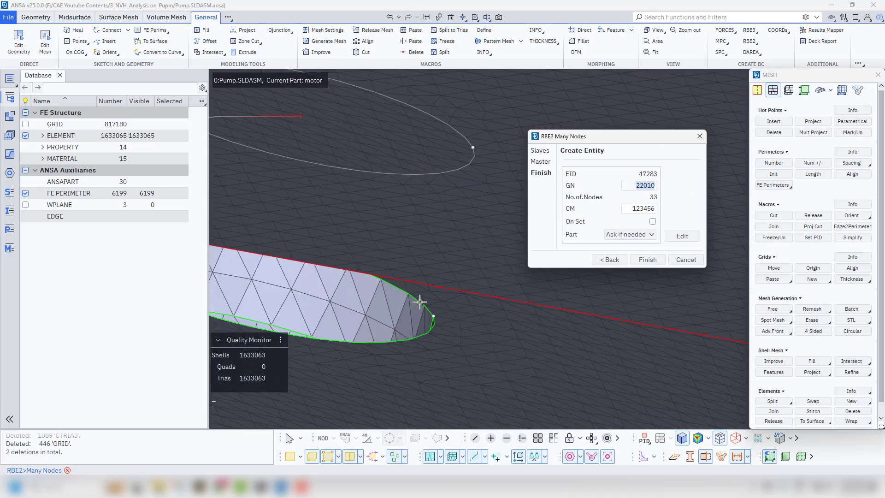
middle_click(419, 301)
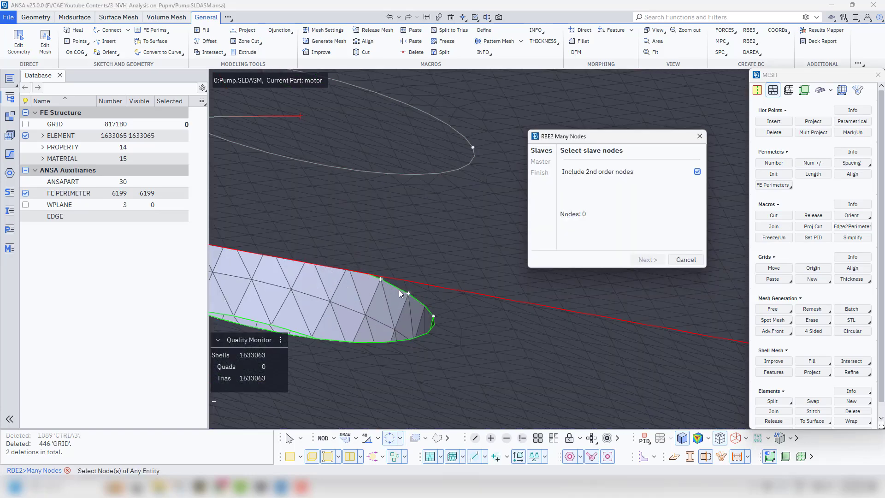
scroll(397, 289, down, 5)
ctrl+drag(397, 291, 373, 328)
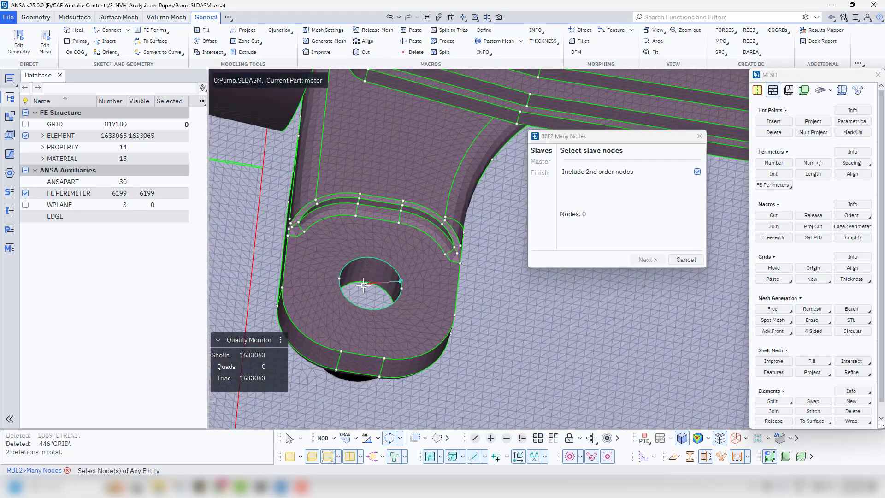
Create an RBE2 with CM 123456 from the bottom rim nodes of the motor foot's bolt hole, and close the RBE2 creation
scroll(363, 284, up, 6)
ctrl+drag(364, 273, 378, 275)
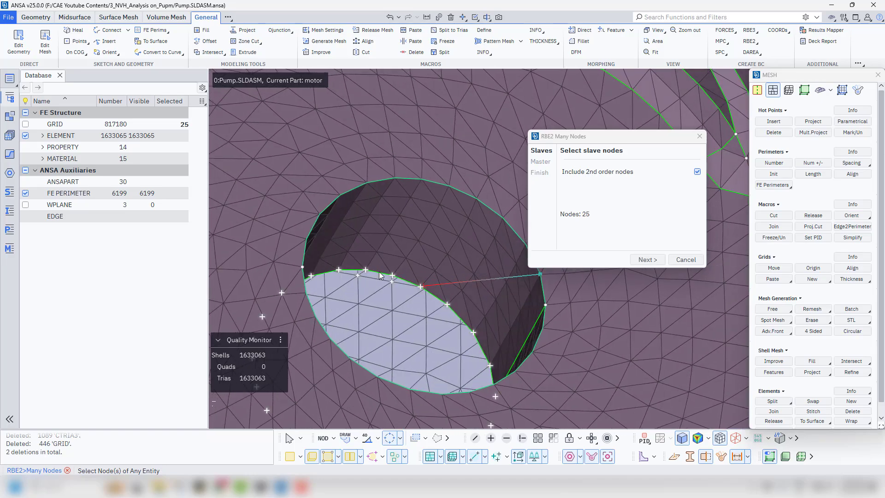
middle_click(380, 275)
middle_click(380, 275)
scroll(379, 271, down, 5)
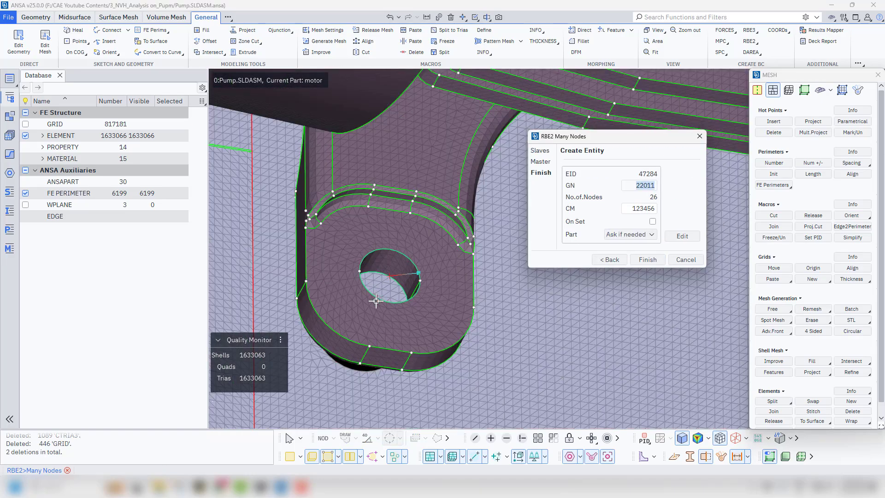
ctrl+middle_drag(311, 393, 429, 238)
ctrl+drag(417, 313, 424, 231)
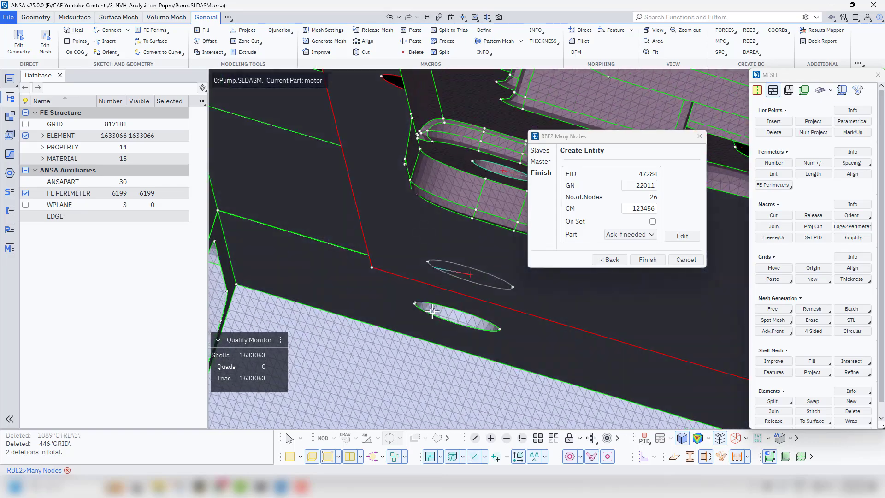
scroll(432, 311, up, 5)
scroll(452, 305, down, 5)
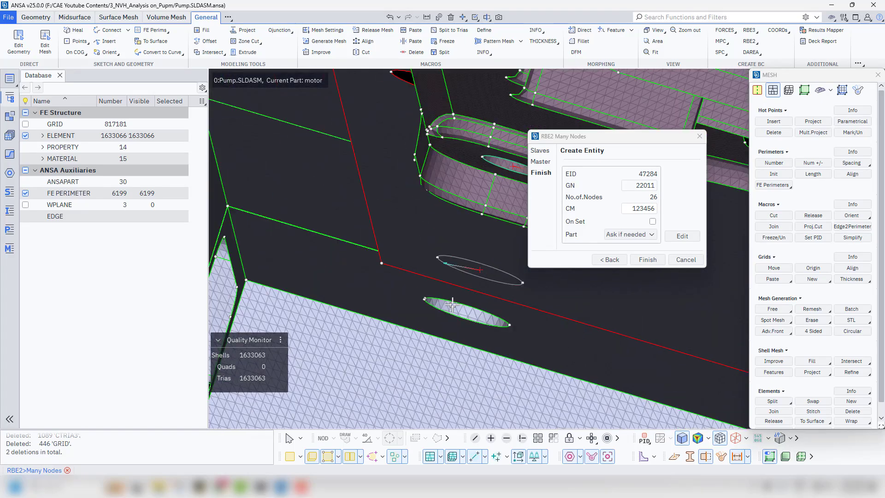
ctrl+drag(447, 311, 440, 283)
scroll(451, 300, up, 5)
scroll(441, 284, down, 3)
ctrl+drag(470, 319, 450, 312)
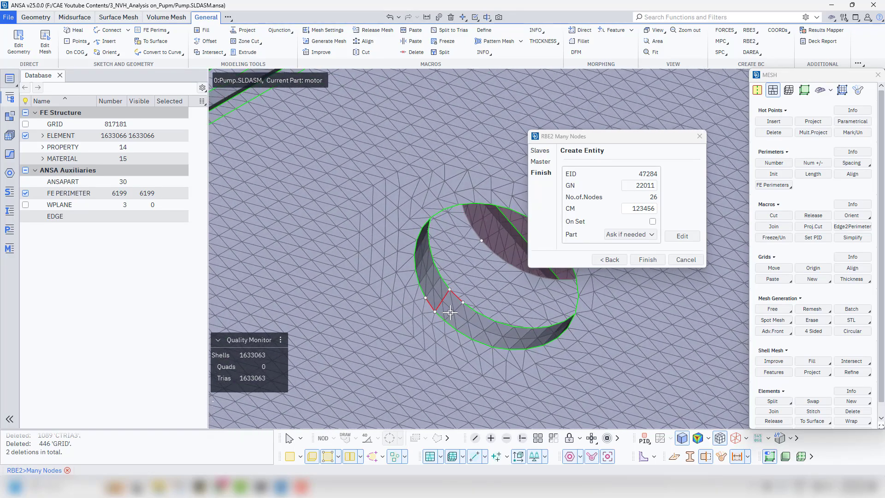
click(639, 262)
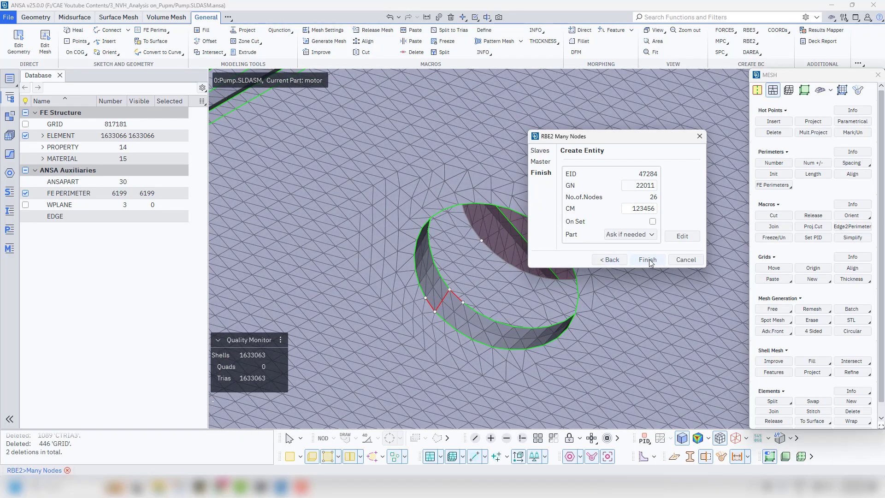
click(686, 260)
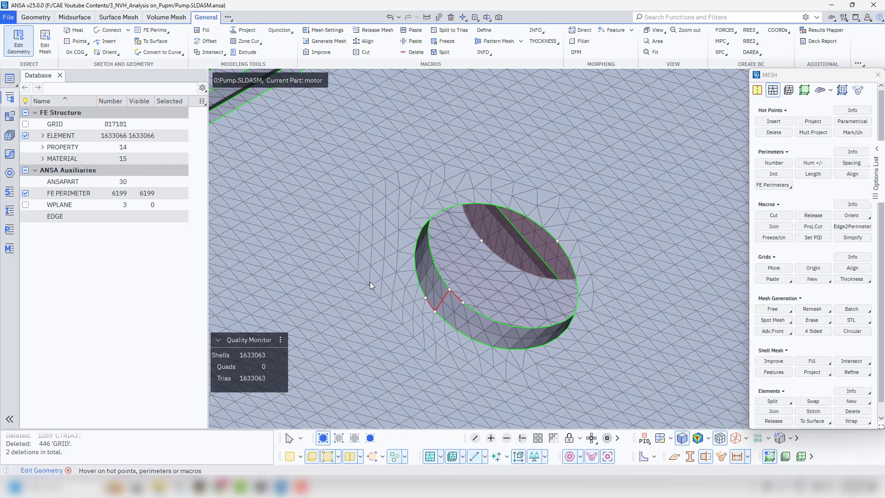
Join the broken perimeter segments on the rail bolt hole's wall and remove the extra hot points from its two rims
scroll(460, 299, up, 3)
click(430, 282)
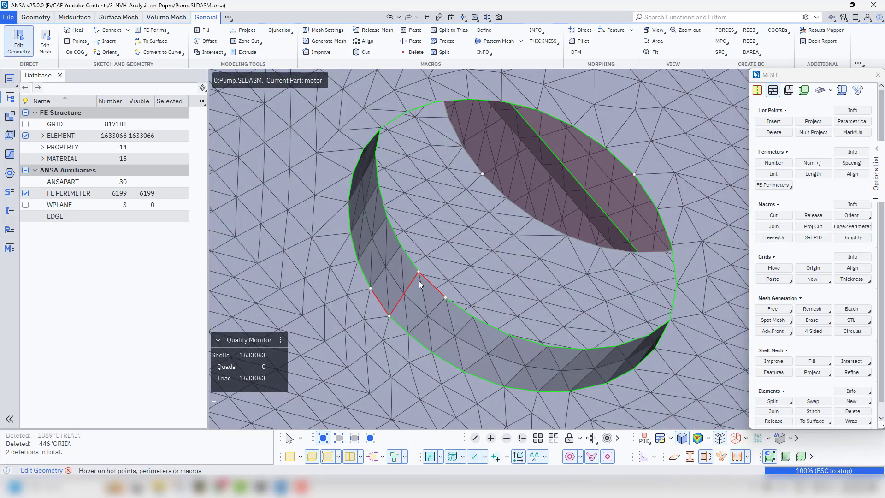
click(414, 280)
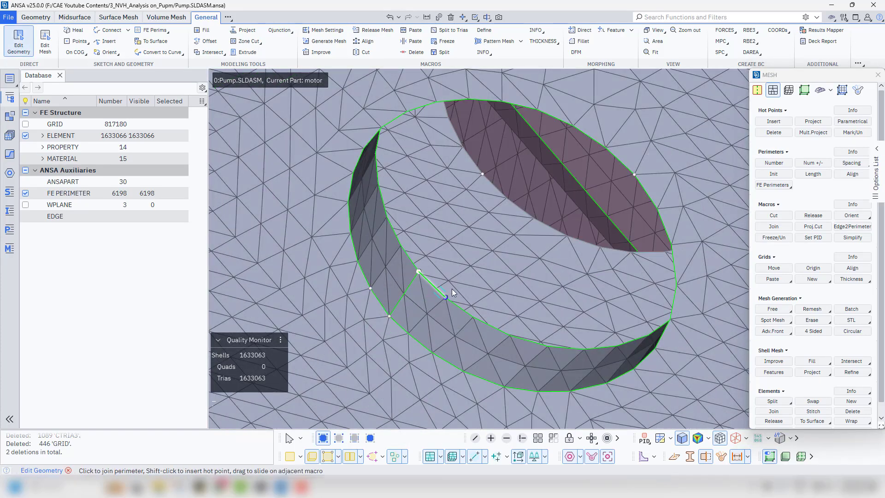
mouse_move(452, 288)
ctrl+mouse_down()
mouse_move(458, 296)
mouse_move(370, 306)
mouse_move(429, 300)
mouse_move(449, 280)
ctrl+mouse_up()
click(367, 306)
scroll(374, 314, down, 5)
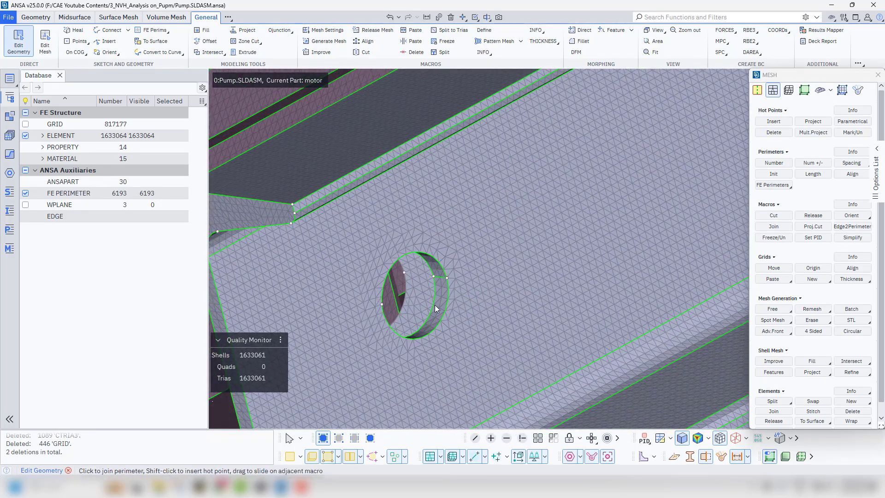
click(433, 309)
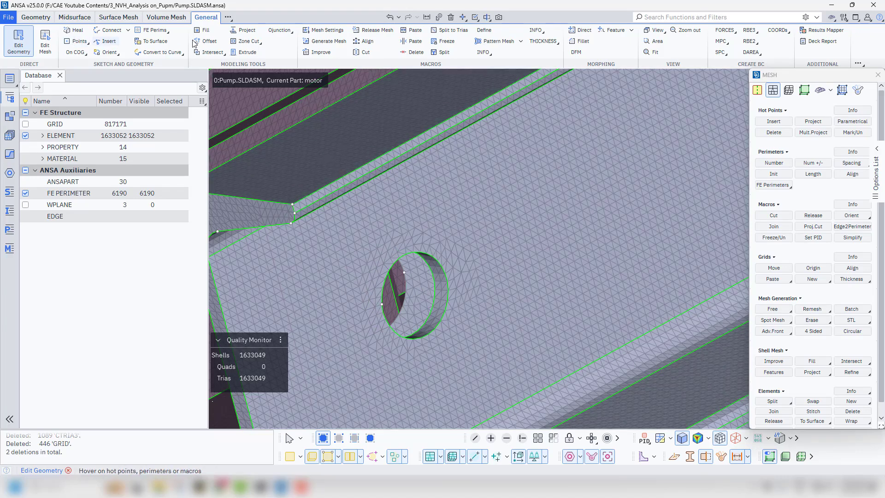
Create a Many Nodes RBE2 with CM 123456 from the inner rim nodes of the rail's bolt hole
click(748, 44)
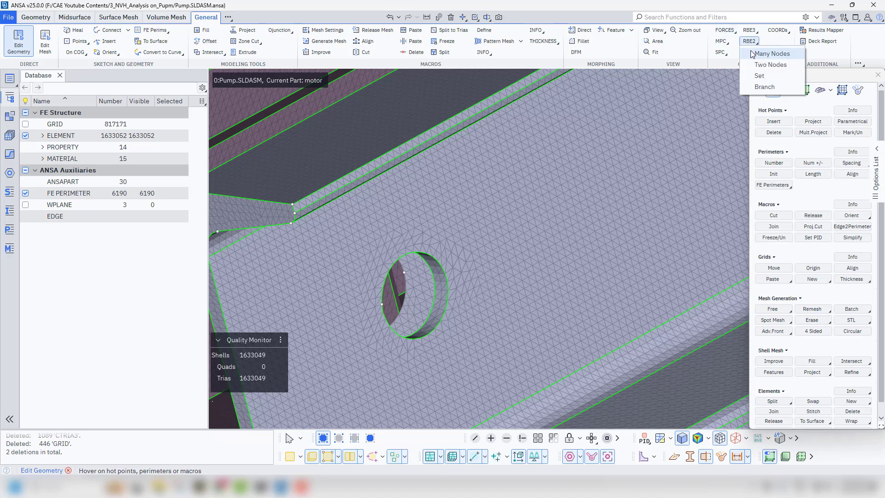
click(764, 79)
click(436, 293)
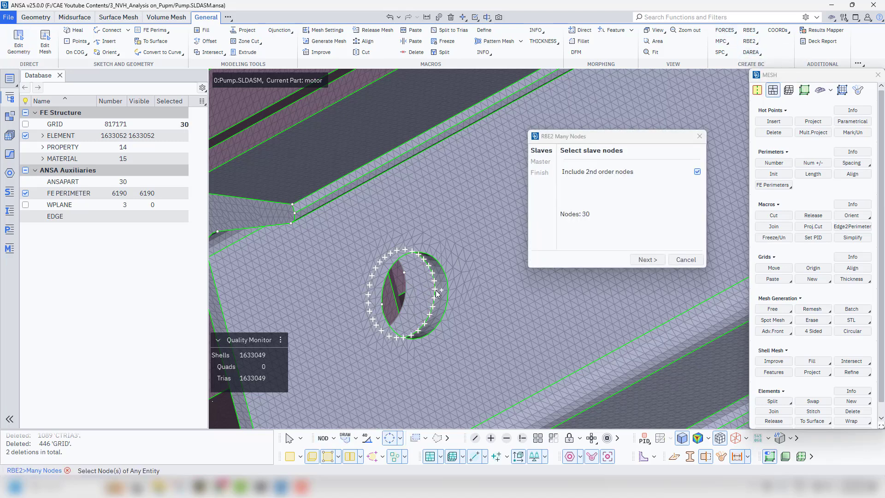
middle_click(438, 295)
middle_click(449, 297)
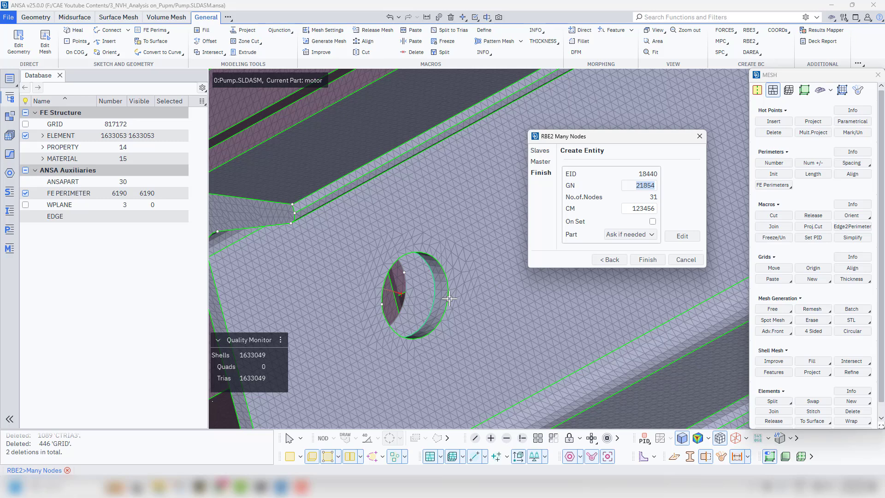
scroll(449, 298, up, 5)
middle_click(445, 273)
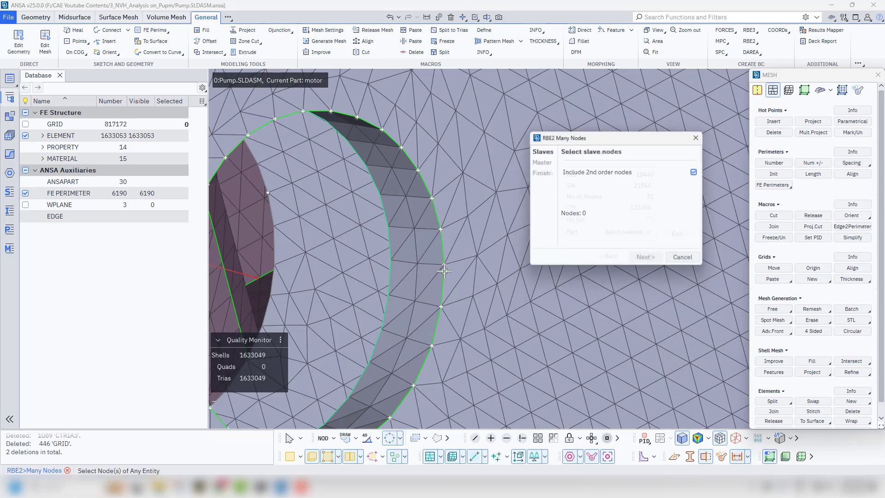
Create another RBE2 with CM 123456 from the rim nodes on the rail bolt hole's underside, and leave the RBE2 tool
click(444, 274)
middle_click(443, 274)
middle_click(444, 274)
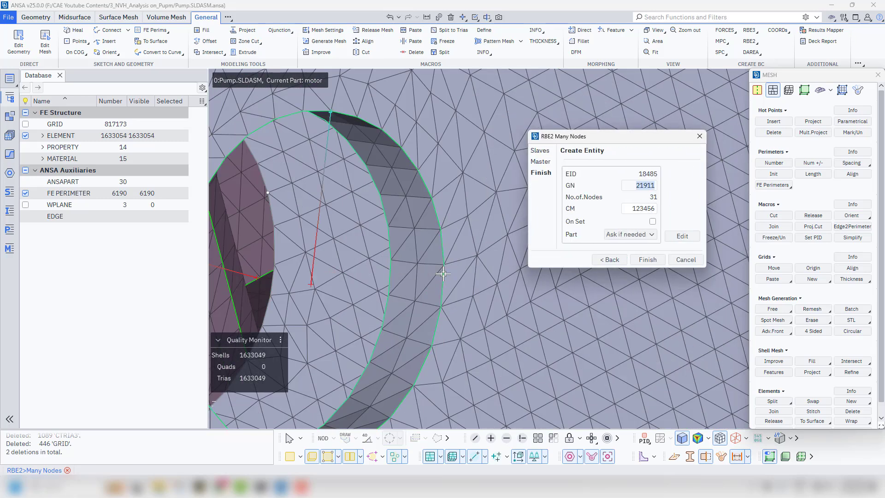
scroll(444, 274, down, 2)
middle_click(408, 296)
scroll(407, 296, down, 6)
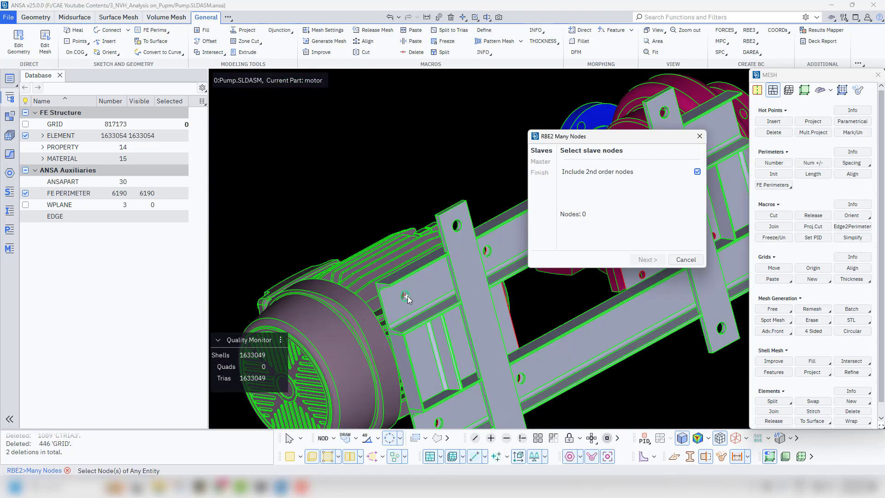
ctrl+middle_drag(432, 299, 325, 252)
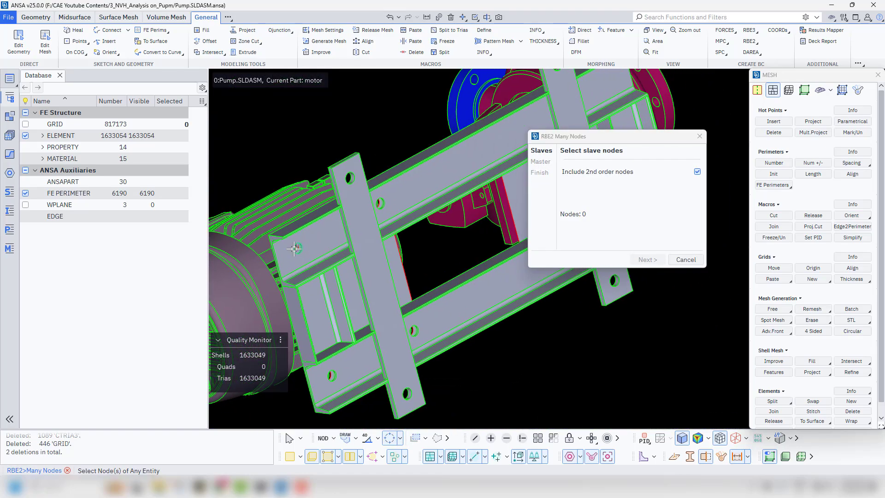
scroll(295, 249, up, 6)
scroll(305, 249, down, 1)
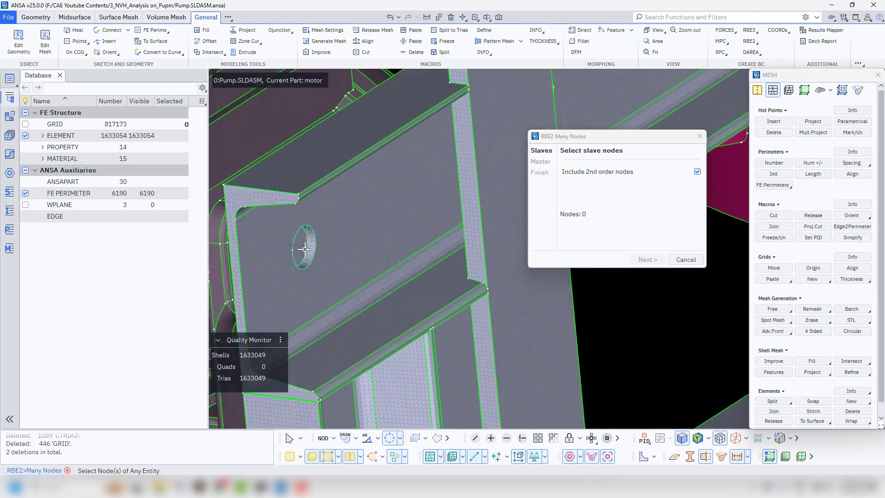
ctrl+drag(305, 250, 388, 276)
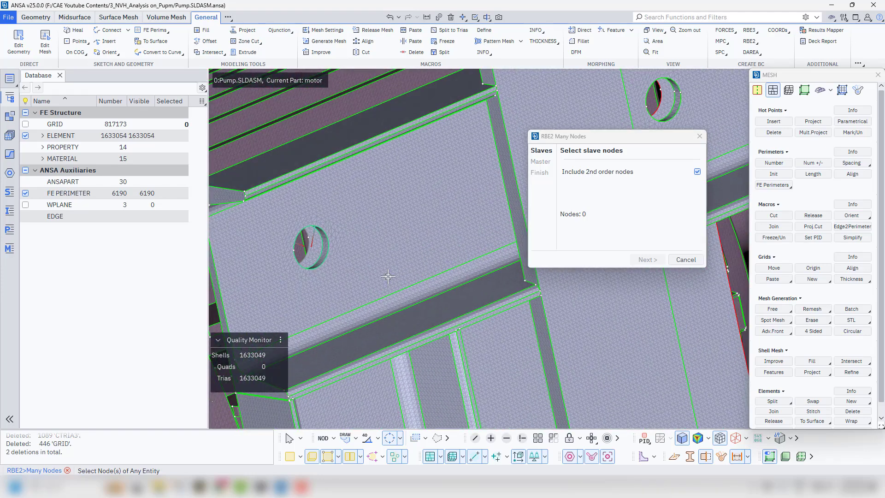
click(685, 259)
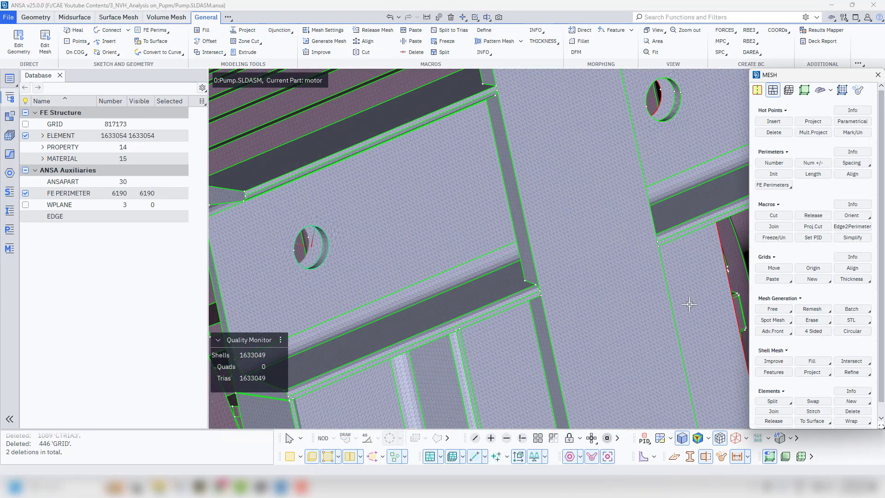
Disable Optimize Rbe2 draw in the presentation parameters and examine how the RBE2s are drawn at the motor foot's bolt hole
click(844, 17)
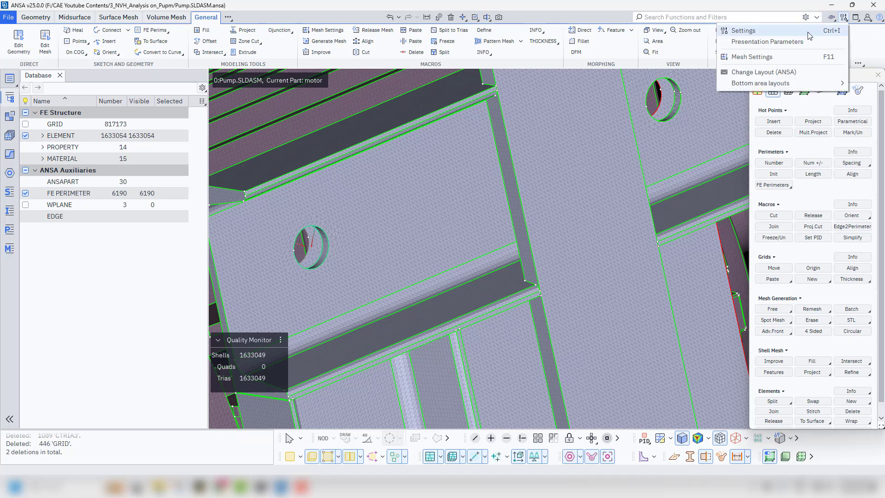
click(782, 42)
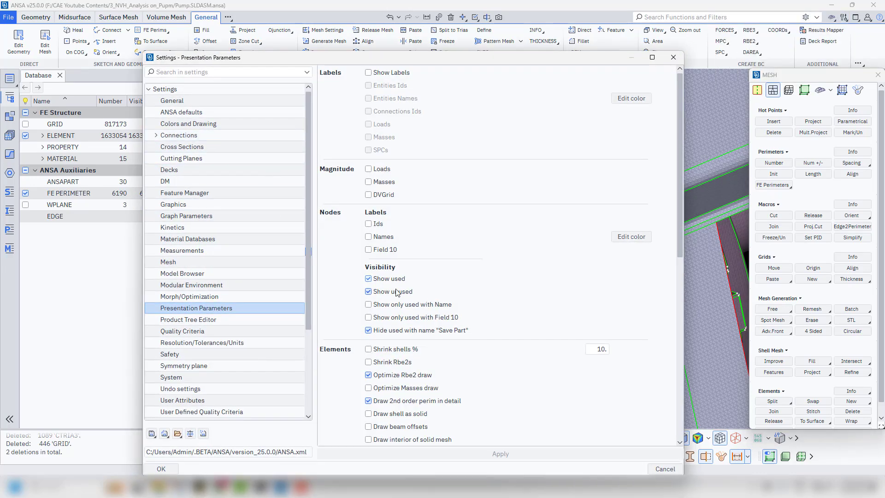
click(374, 375)
click(368, 453)
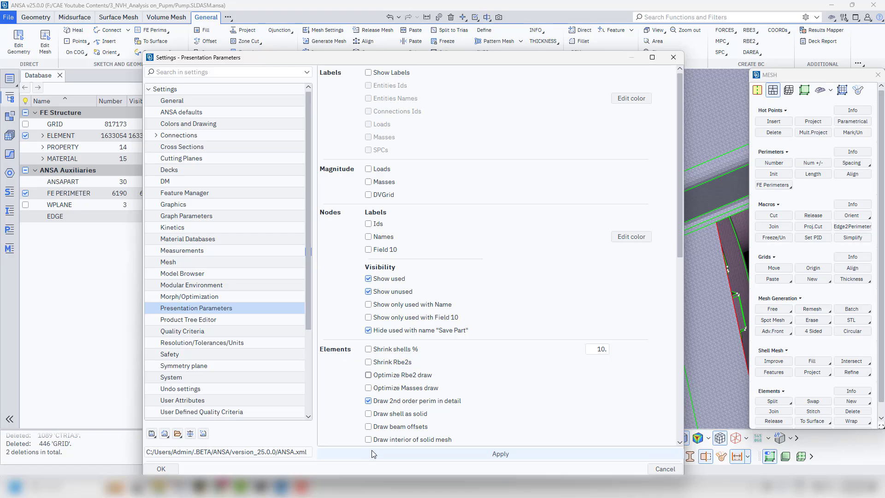
click(178, 468)
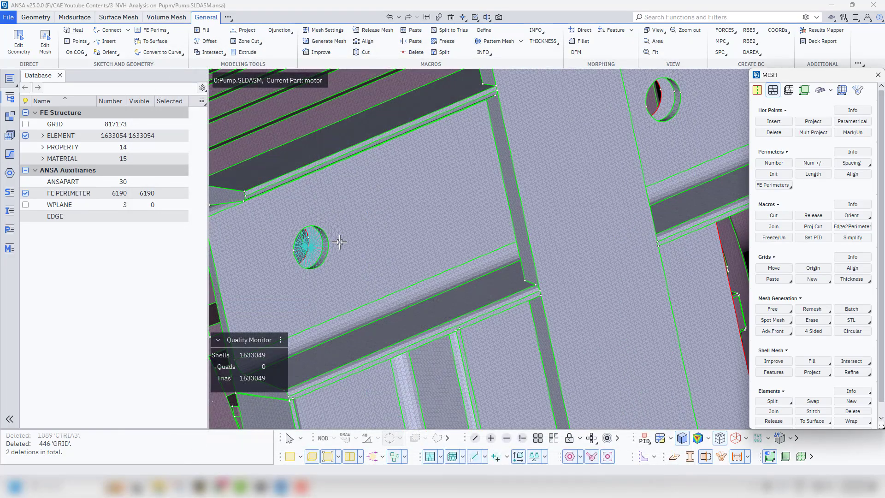
scroll(313, 288, up, 5)
ctrl+drag(312, 288, 364, 324)
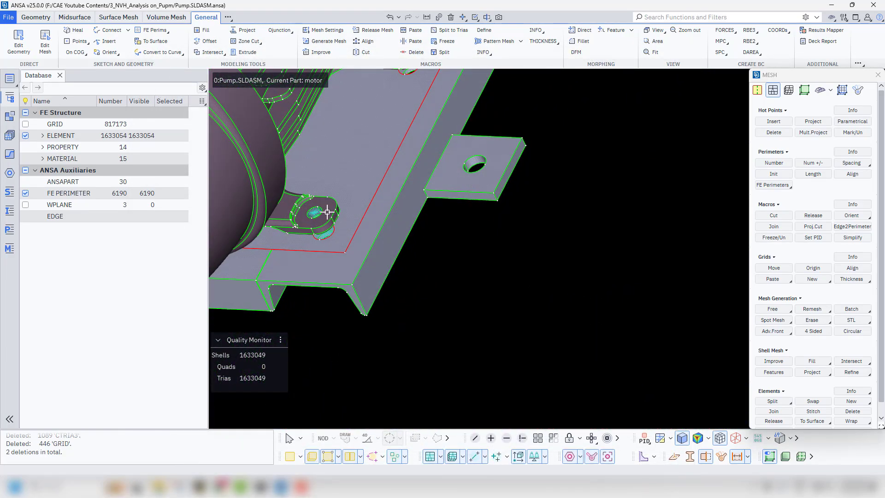
scroll(327, 212, up, 6)
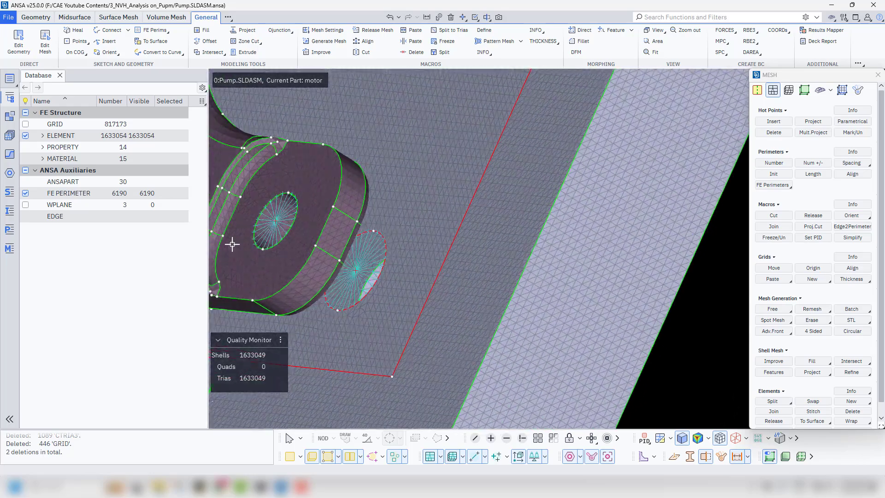
mouse_move(232, 244)
ctrl+mouse_down()
mouse_move(199, 227)
mouse_move(223, 253)
ctrl+mouse_up()
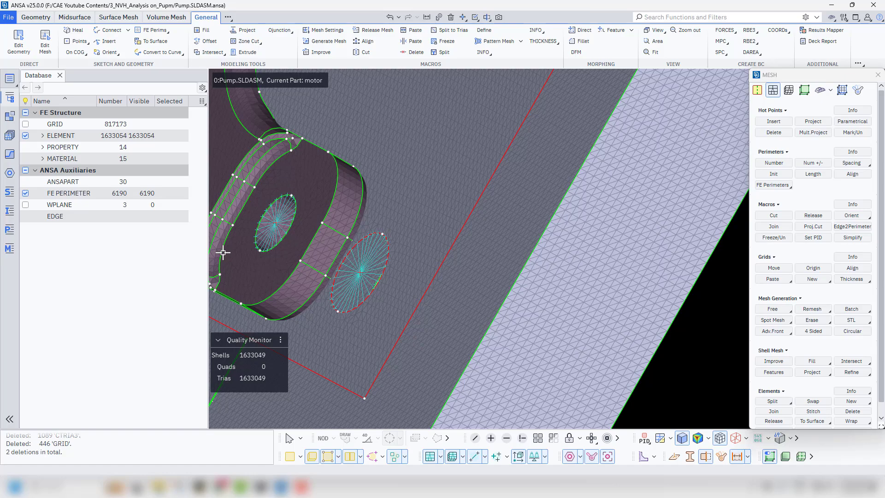
ctrl+drag(223, 252, 304, 257)
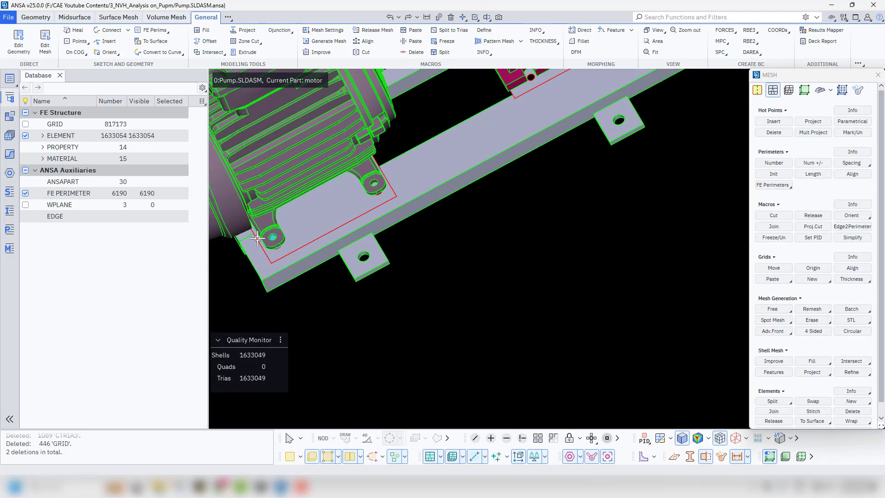
Undo the RBE2 elements at the motor foot's bolt connection and the perimeter edits on the rail's bolt hole
scroll(257, 238, up, 5)
key(ctrl+z)
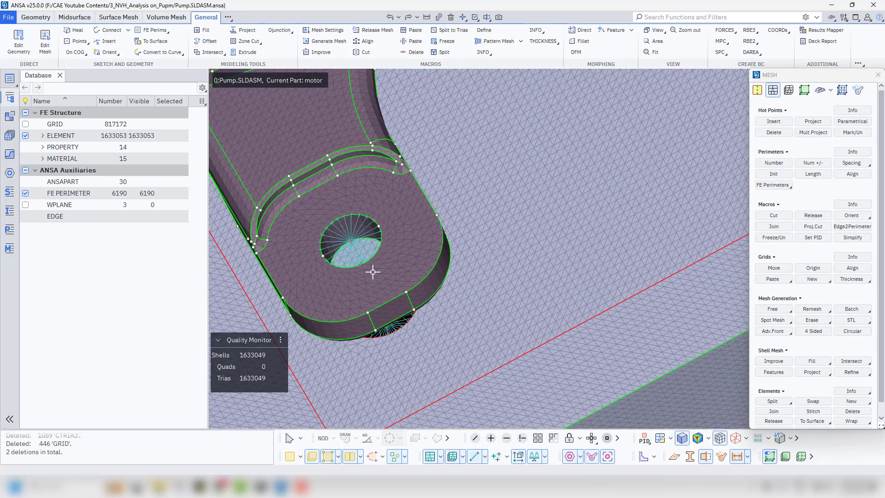
key(ctrl+z)
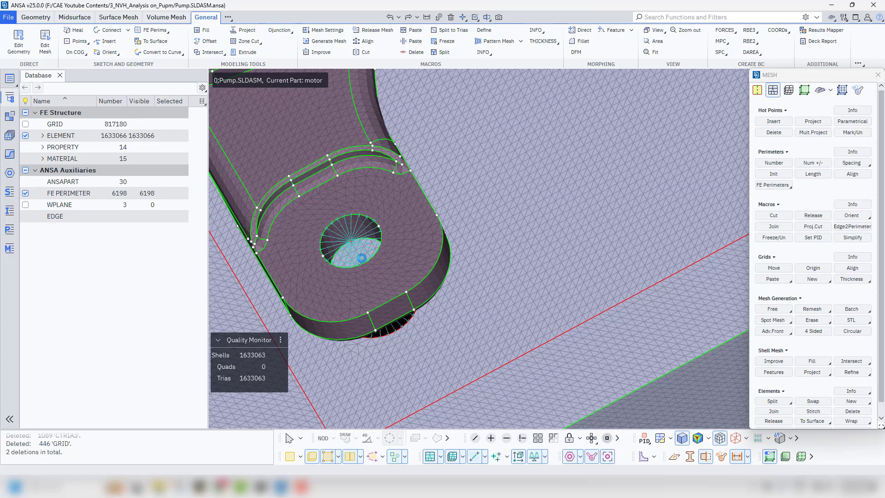
key(ctrl+z)
scroll(362, 258, down, 8)
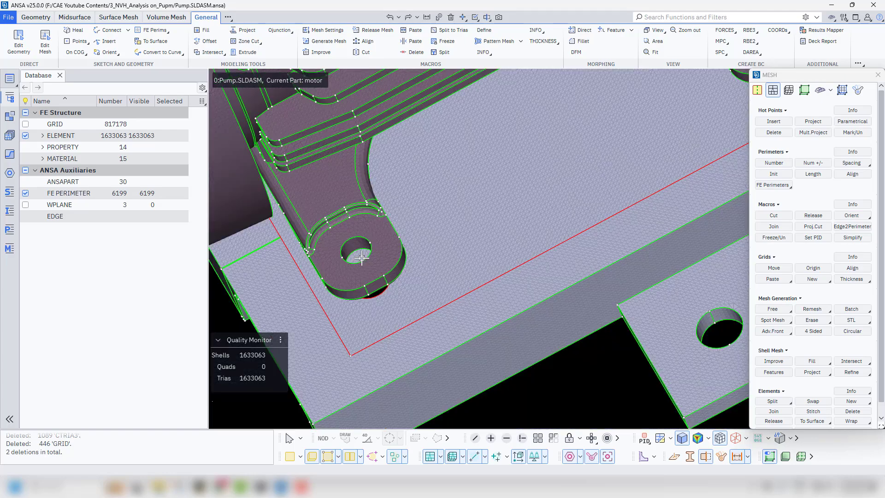
ctrl+drag(328, 219, 361, 272)
scroll(374, 268, down, 4)
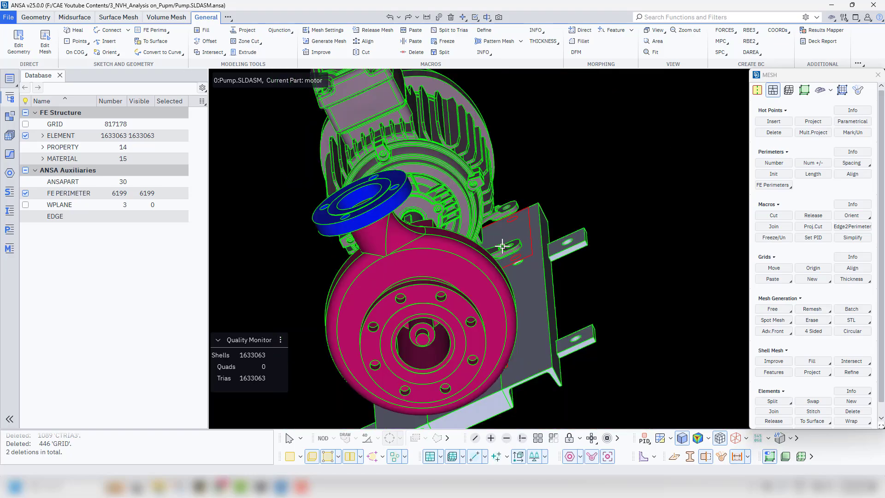
ctrl+drag(504, 247, 497, 277)
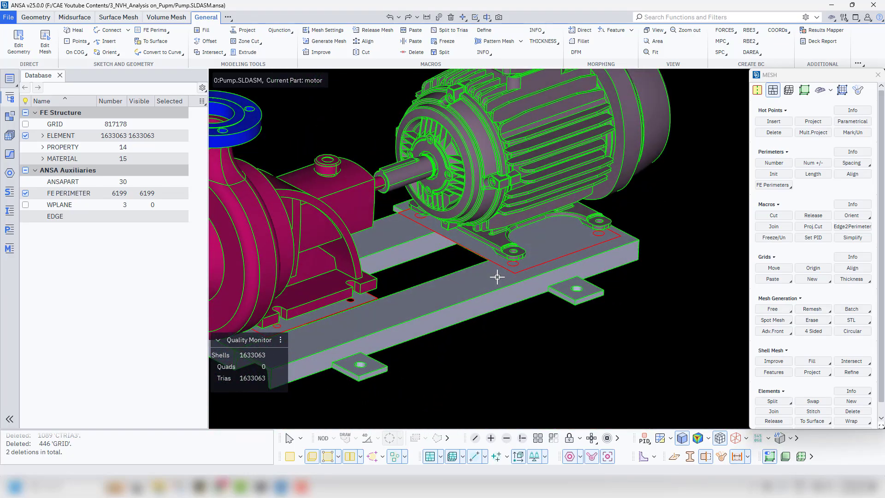
scroll(497, 277, down, 4)
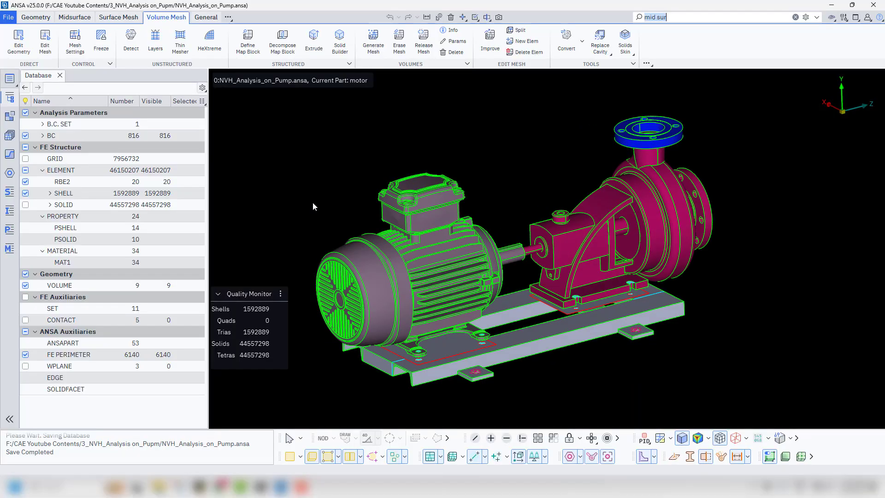
Find the CBAR: New function by searching for "cbar" and start it with node picking
scroll(315, 200, down, 2)
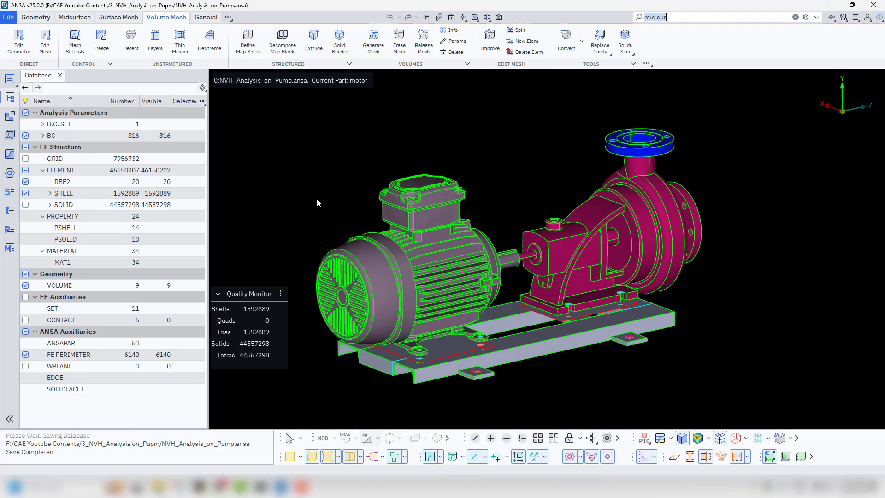
scroll(544, 369, up, 5)
scroll(481, 316, down, 5)
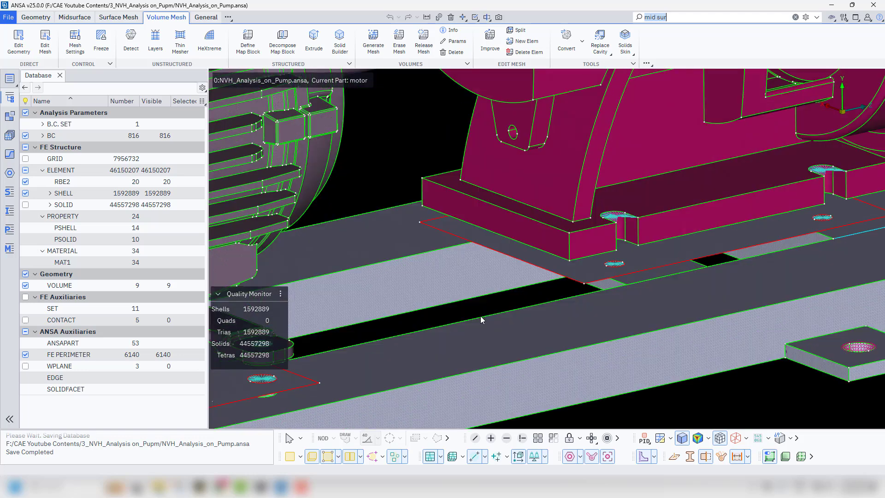
click(704, 13)
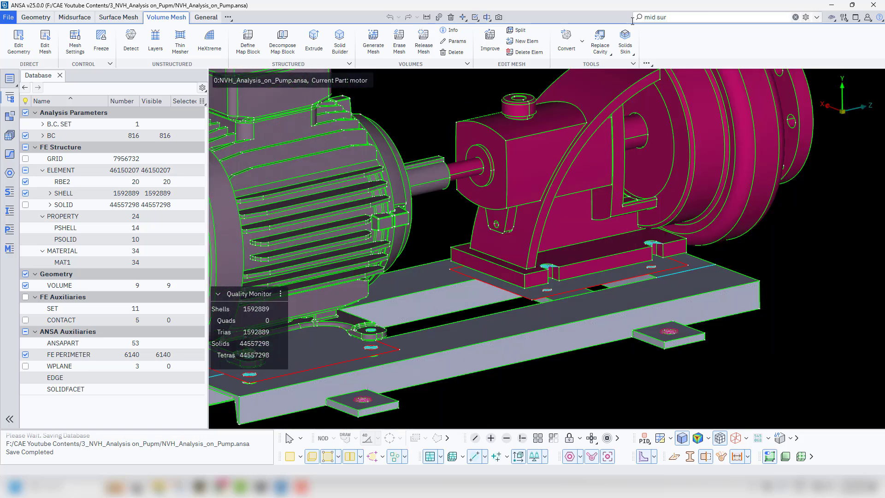
click(705, 21)
drag(682, 16, 634, 19)
key(BackSpace)
text(c)
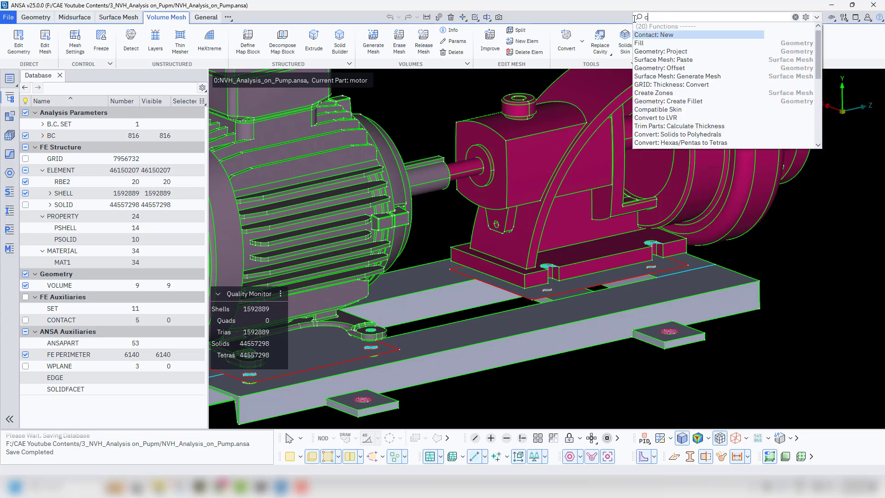
text( bar)
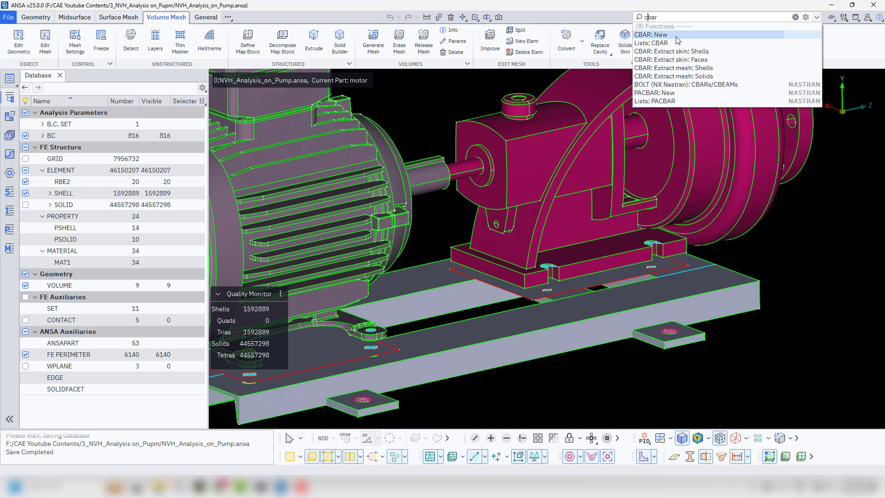
click(675, 36)
drag(615, 131, 440, 124)
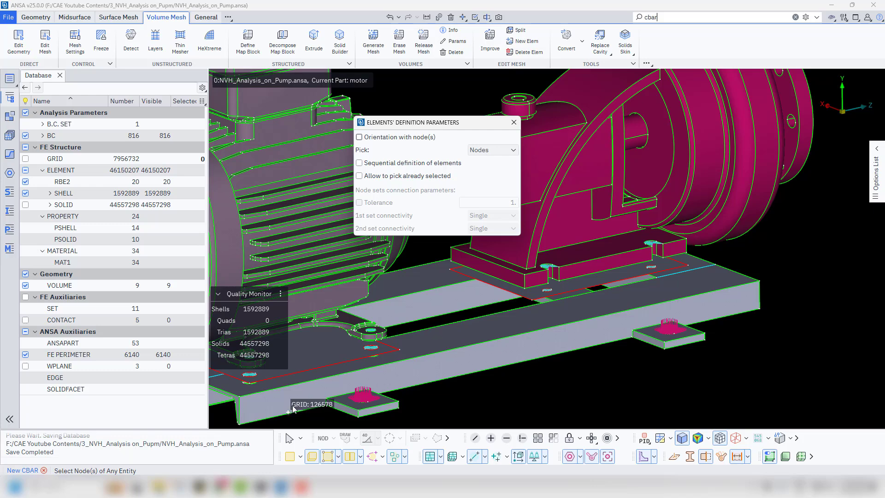
Define a CBAR between the RBE2 centre nodes of the rail's bolt hole and the motor foot above it, assigned to the motor part
scroll(342, 358, up, 5)
scroll(463, 327, down, 3)
ctrl+middle_drag(525, 298, 442, 412)
scroll(522, 307, up, 3)
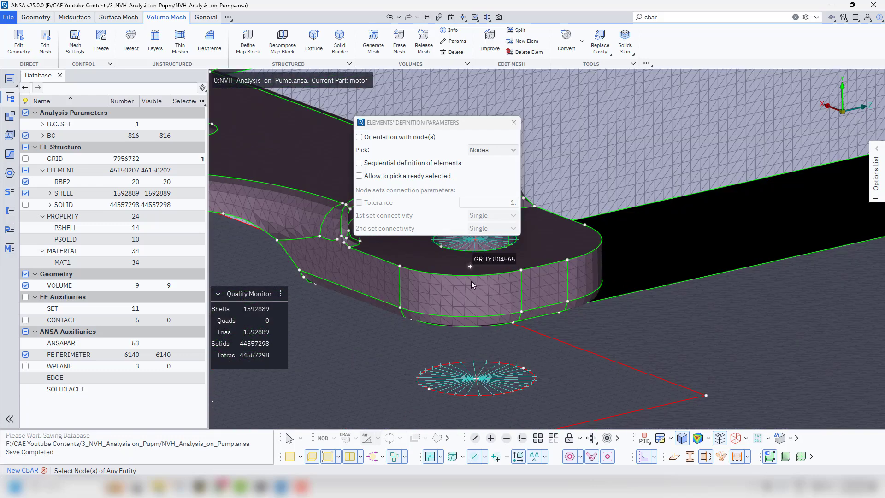
click(474, 378)
ctrl+drag(474, 376, 479, 389)
ctrl+middle_drag(477, 273, 472, 349)
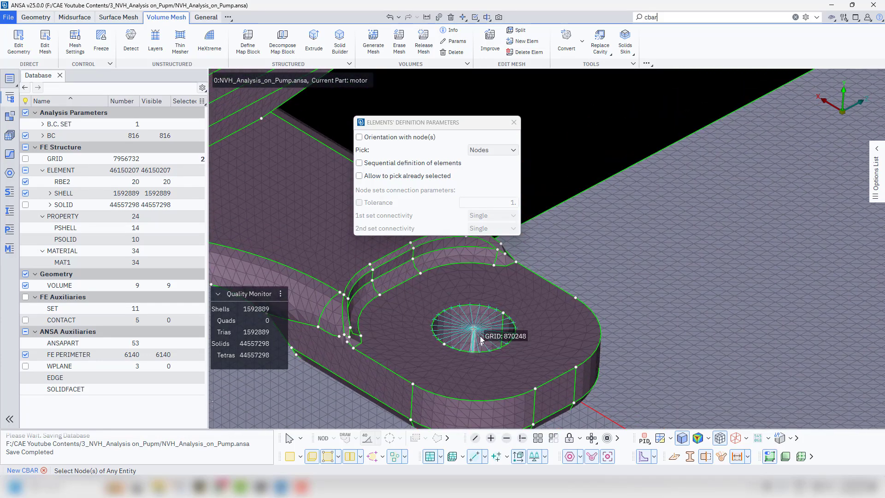
click(476, 329)
ctrl+drag(468, 316, 463, 317)
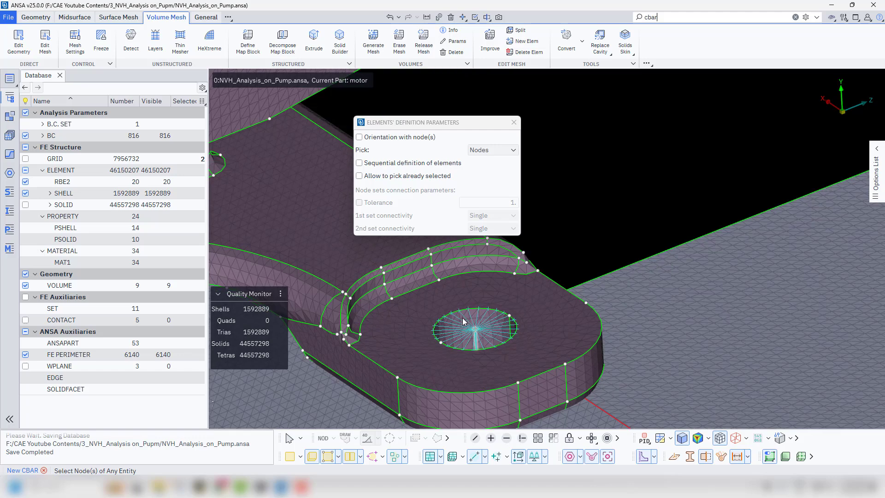
middle_click(463, 318)
scroll(484, 304, down, 3)
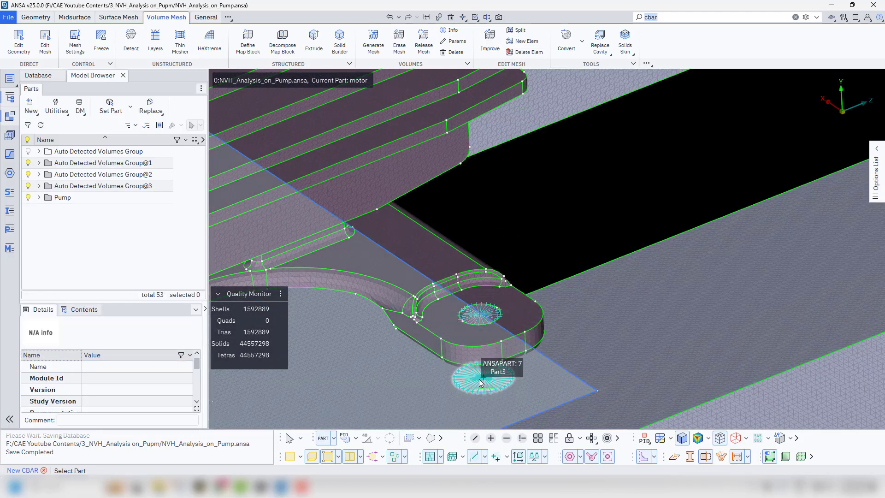
click(484, 394)
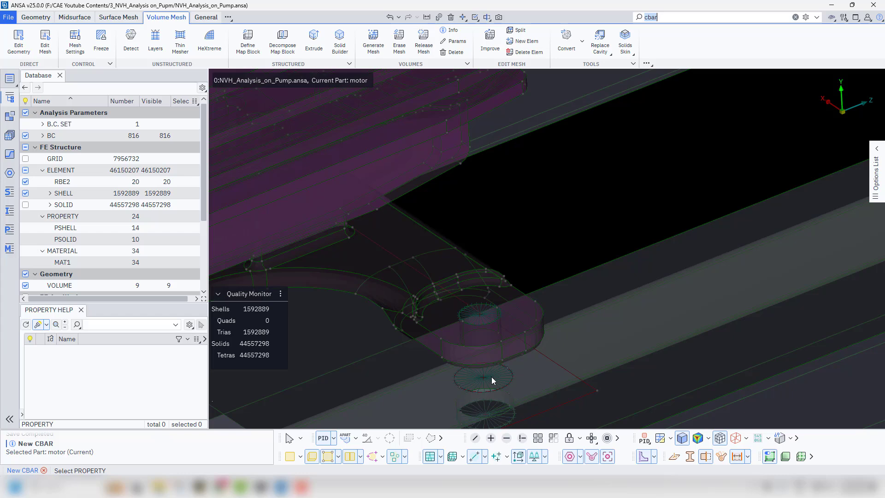
Create a new property named PBAR with type PBAR for the bolt's CBAR
scroll(498, 379, up, 2)
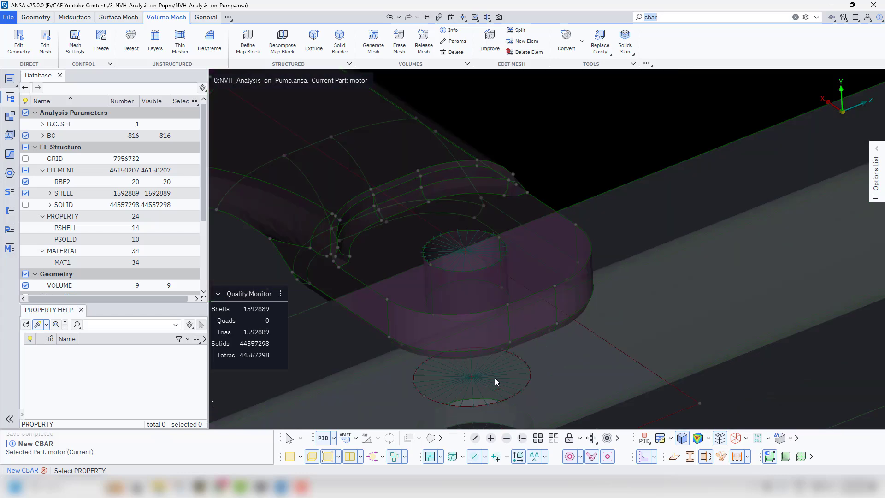
right_click(77, 360)
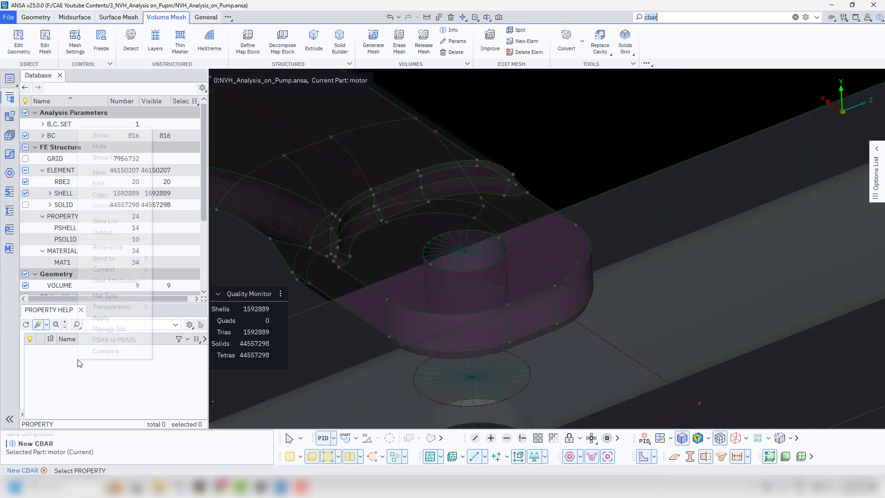
click(105, 176)
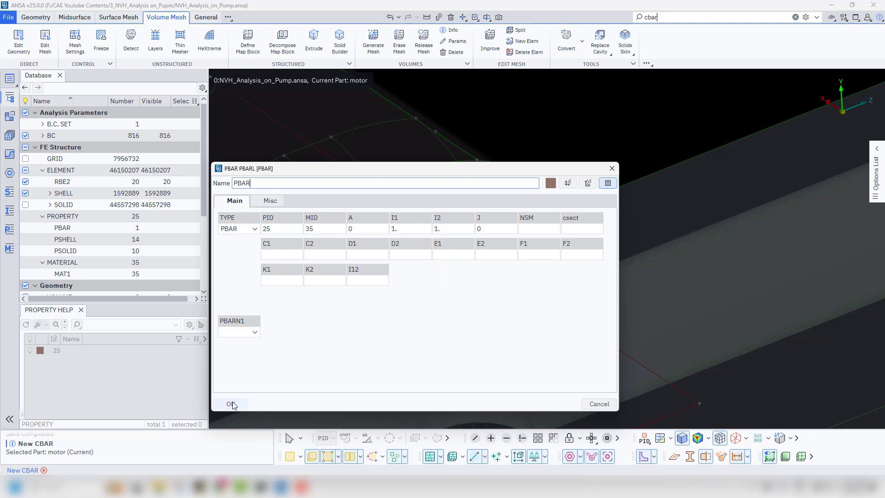
click(255, 229)
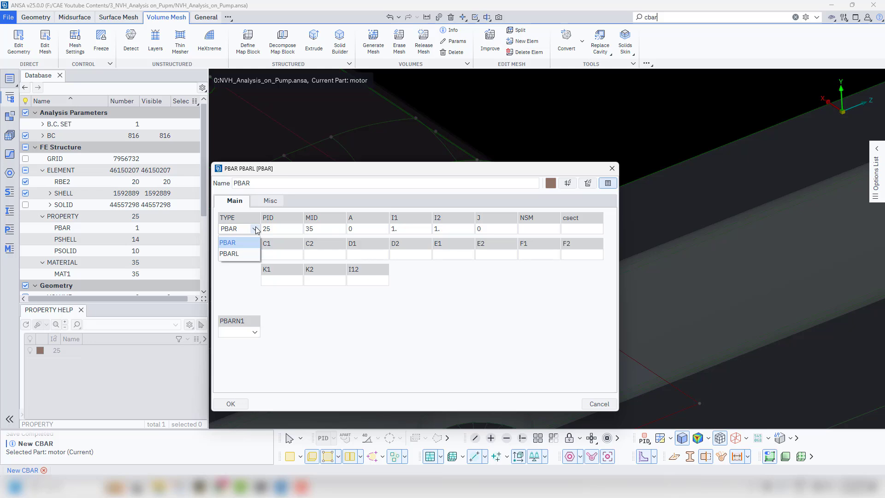
click(255, 230)
click(255, 229)
click(255, 229)
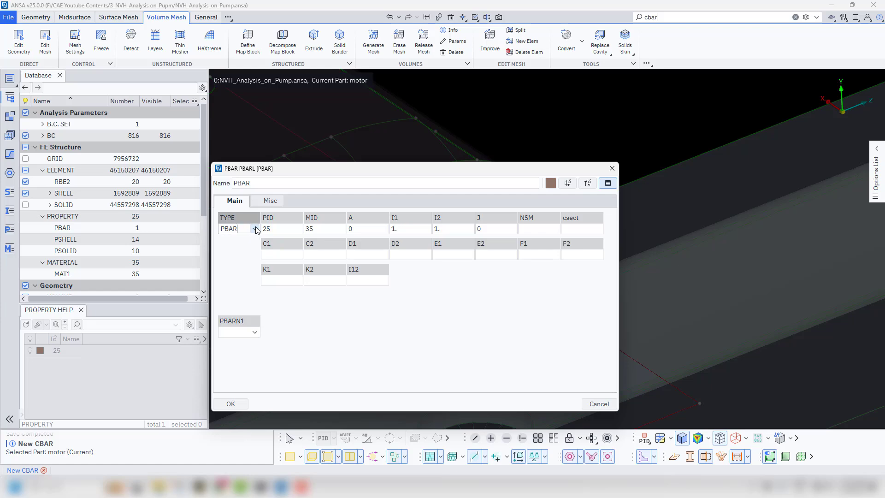
click(237, 402)
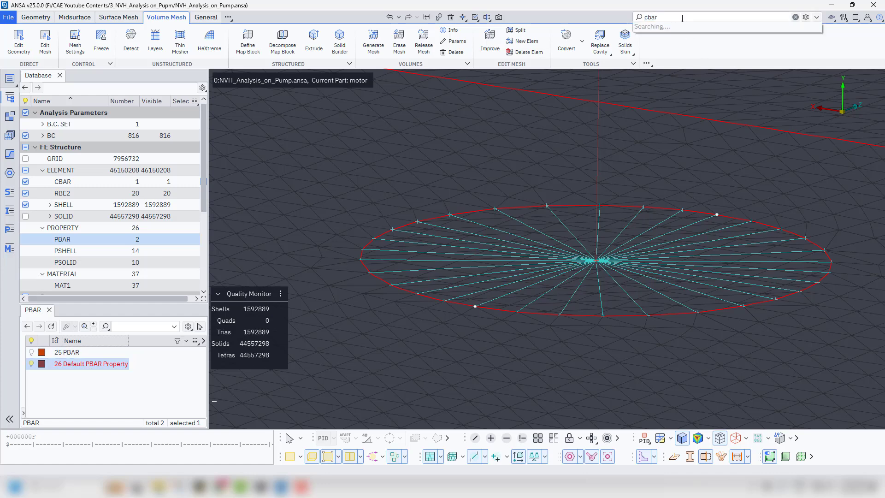
Start another new CBAR from the existing CBAR entries and pick the two RBE2 centre nodes at the rail's bolt hole from below
click(69, 182)
double_click(70, 182)
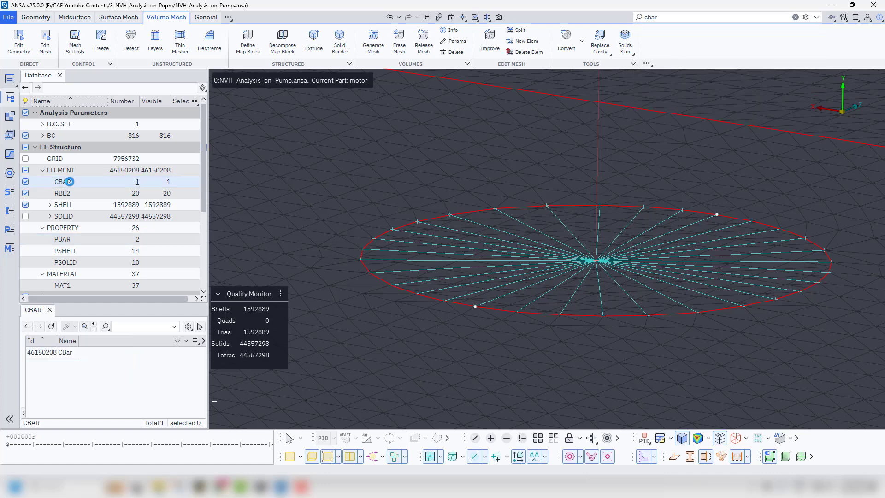
right_click(69, 370)
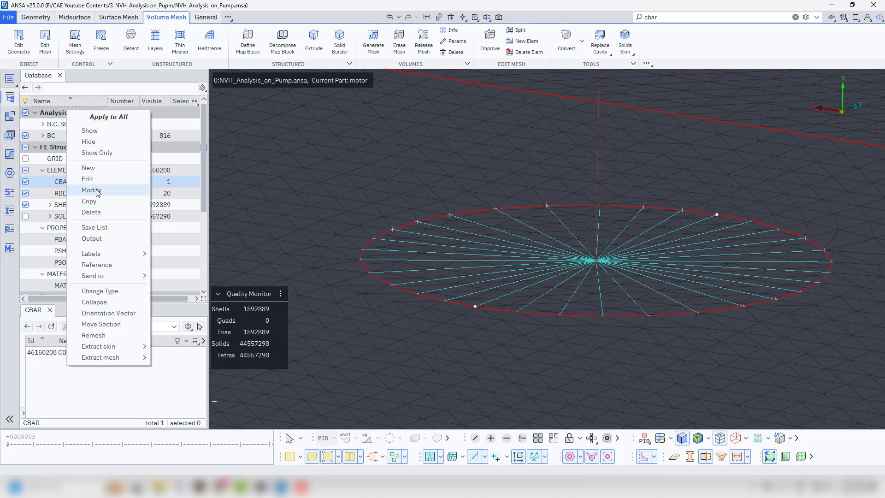
click(101, 169)
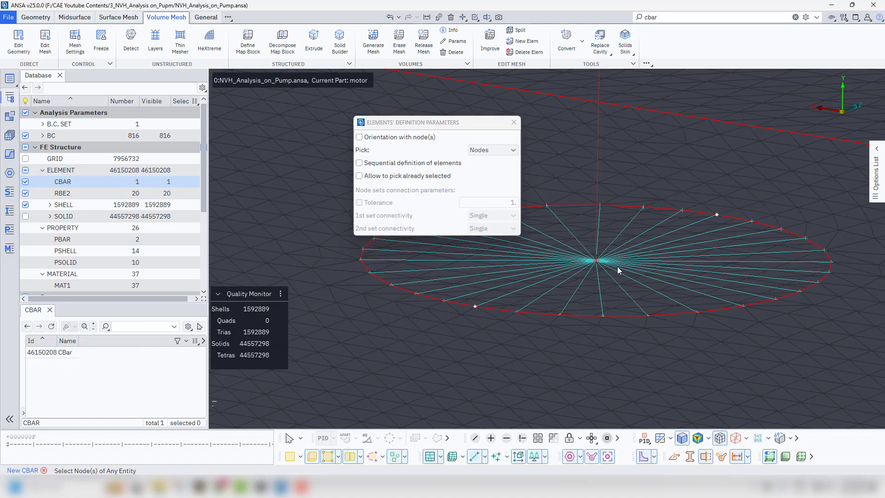
scroll(596, 262, down, 5)
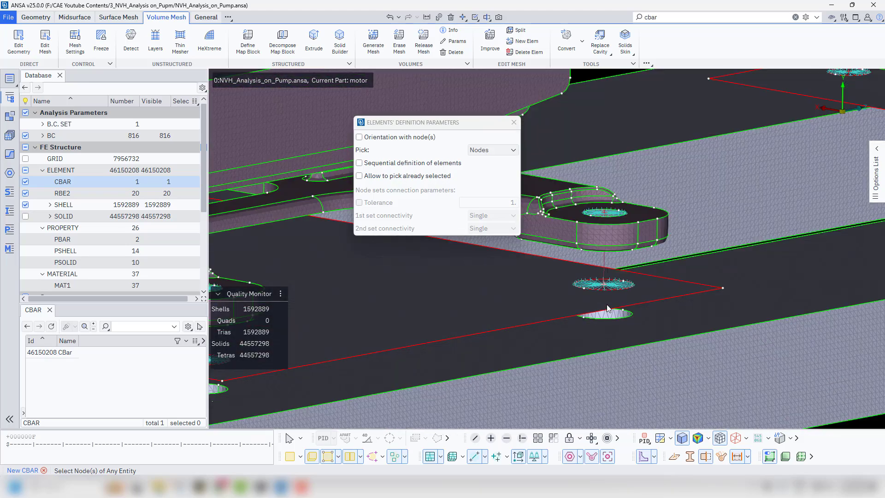
ctrl+middle_drag(608, 305, 605, 211)
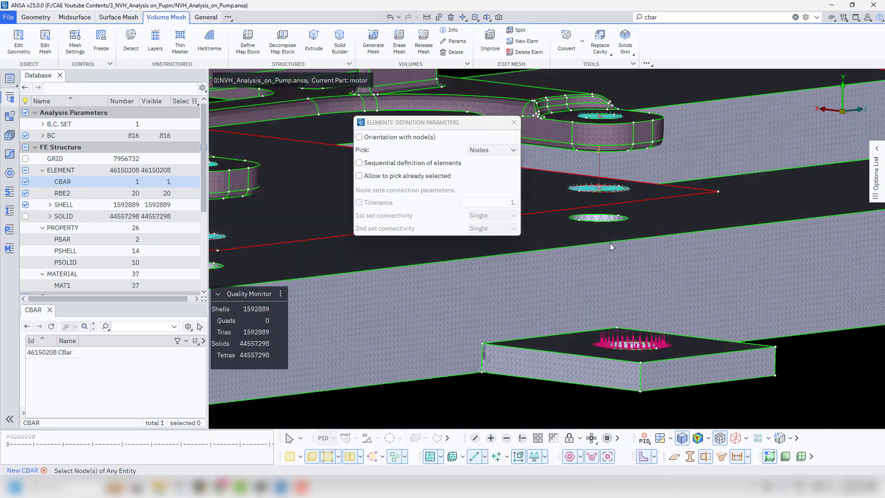
ctrl+drag(610, 242, 611, 196)
scroll(630, 399, up, 5)
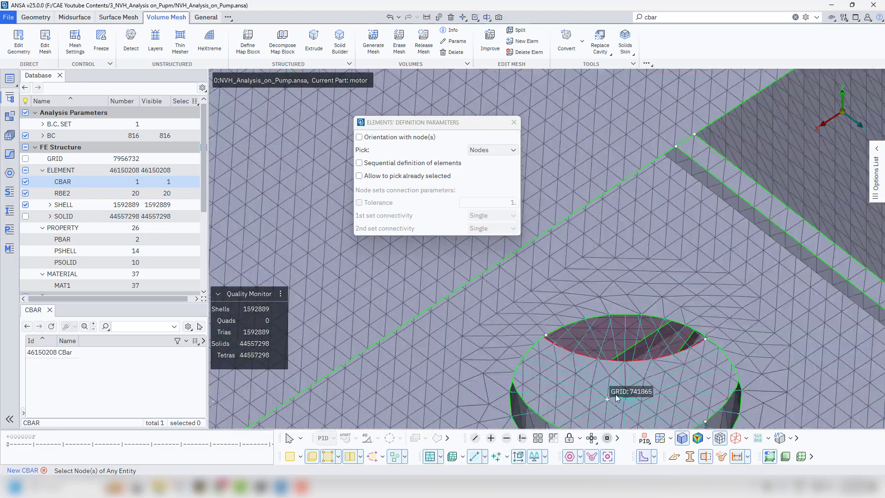
ctrl+drag(642, 357, 652, 342)
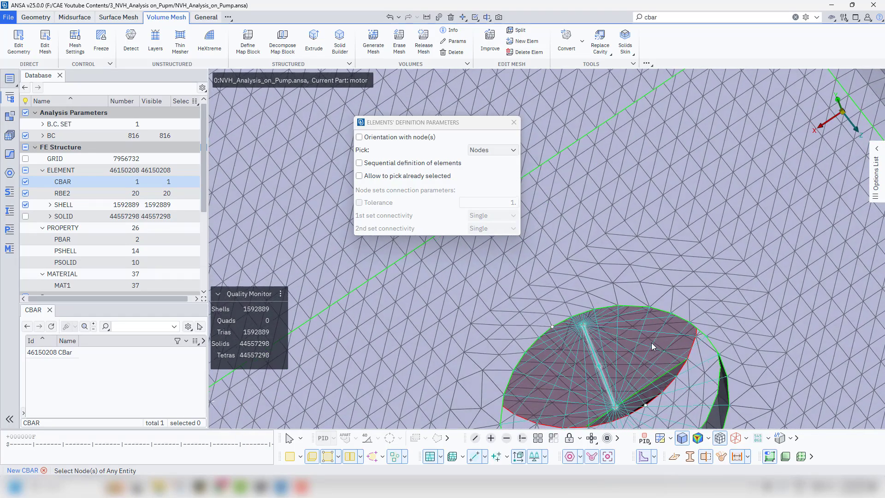
click(613, 345)
middle_click(613, 345)
Assign the rail bolt hole's CBAR to Part10 and accept its definition with PID 26 and With Vector orientation
scroll(618, 340, down, 5)
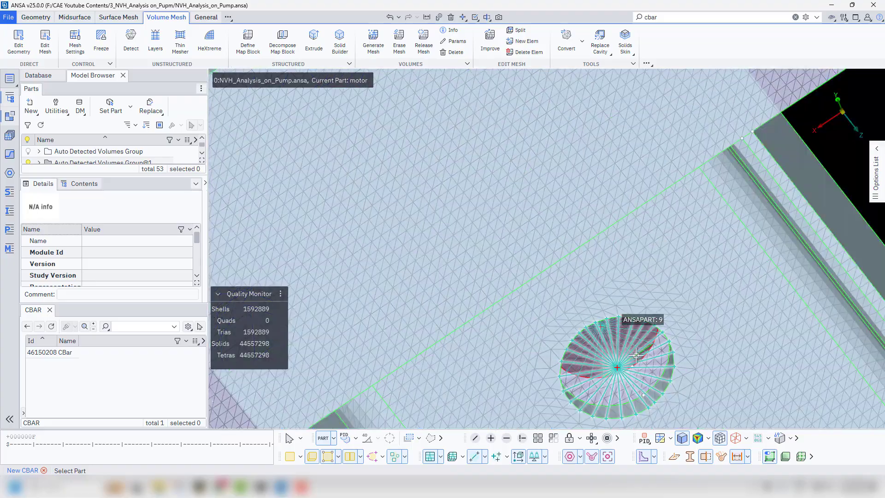
ctrl+drag(618, 367, 659, 334)
click(620, 357)
scroll(620, 356, up, 5)
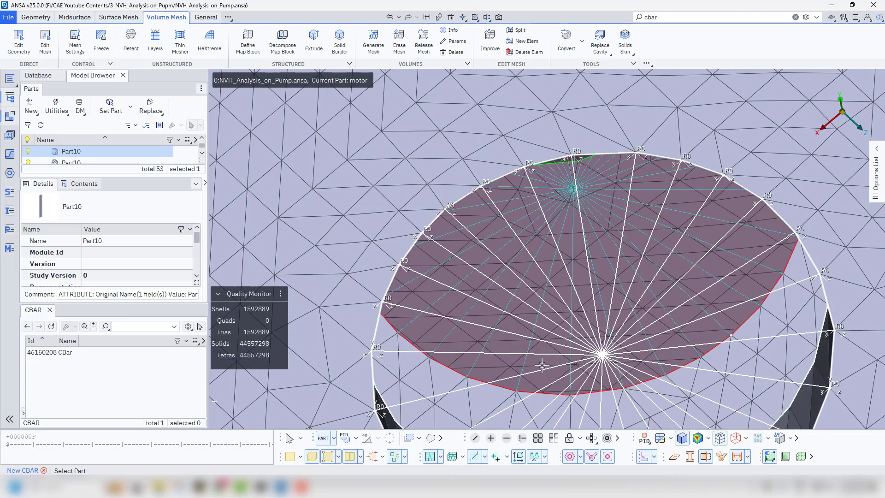
middle_click(580, 355)
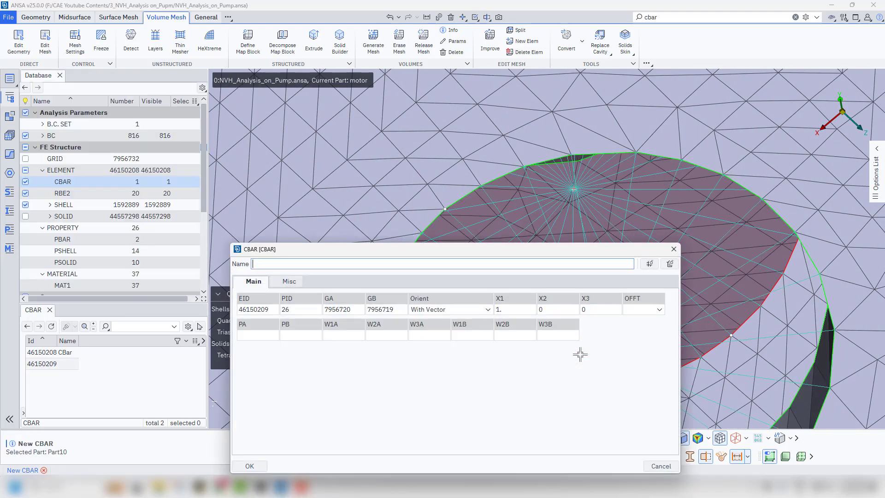
click(248, 467)
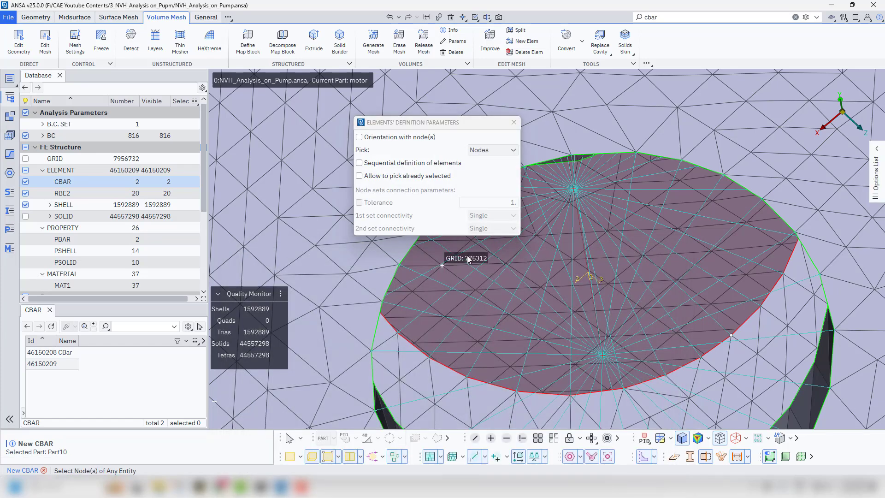
Create a CBAR between the two RBE2 centre nodes at the neighbouring rail bolt hole, assigned to the motor part
scroll(607, 309, down, 5)
ctrl+middle_drag(613, 318, 702, 236)
scroll(702, 236, up, 10)
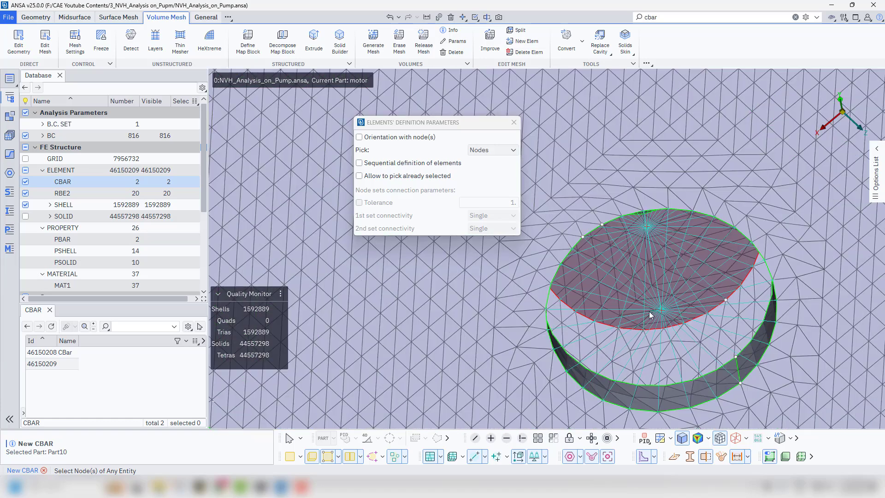
click(662, 310)
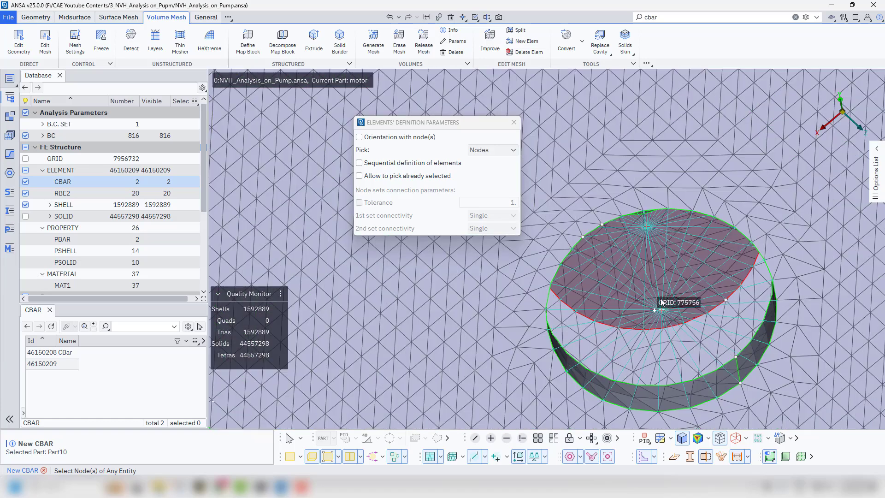
click(647, 234)
middle_click(644, 270)
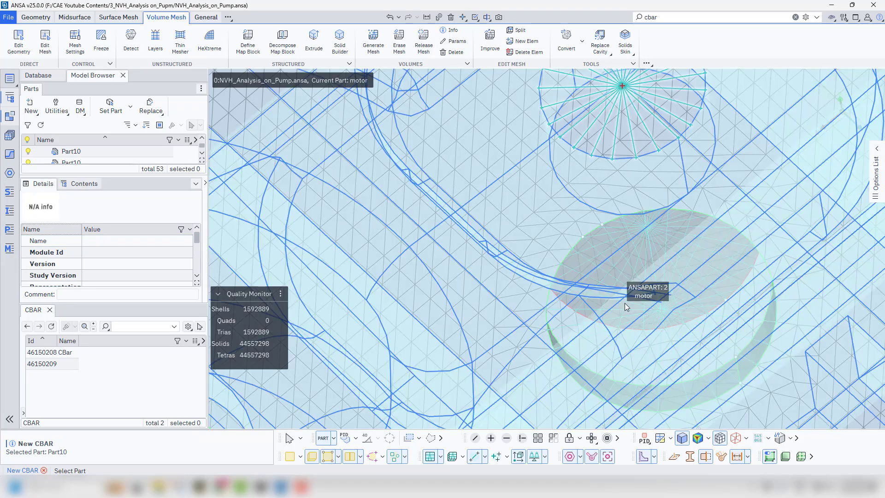
click(661, 295)
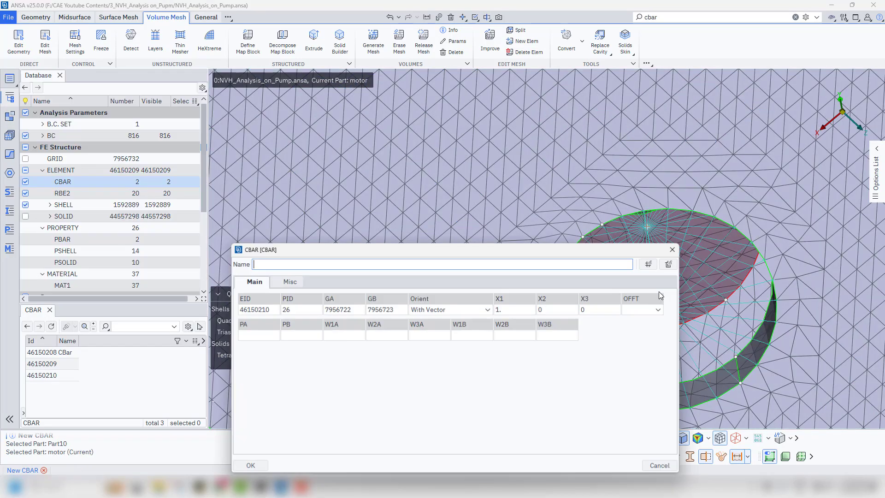
click(241, 467)
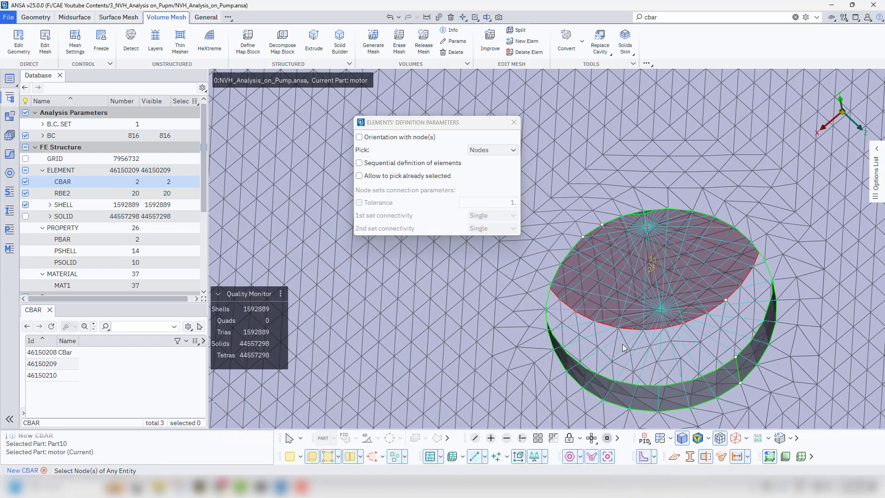
Create a CBAR between RBE2 centre nodes 7956723 and 7956724, joining the plate to the motor foot, with PID 26 and With Vector orientation
scroll(622, 344, down, 4)
ctrl+drag(658, 319, 642, 404)
scroll(647, 231, up, 4)
ctrl+drag(649, 233, 634, 267)
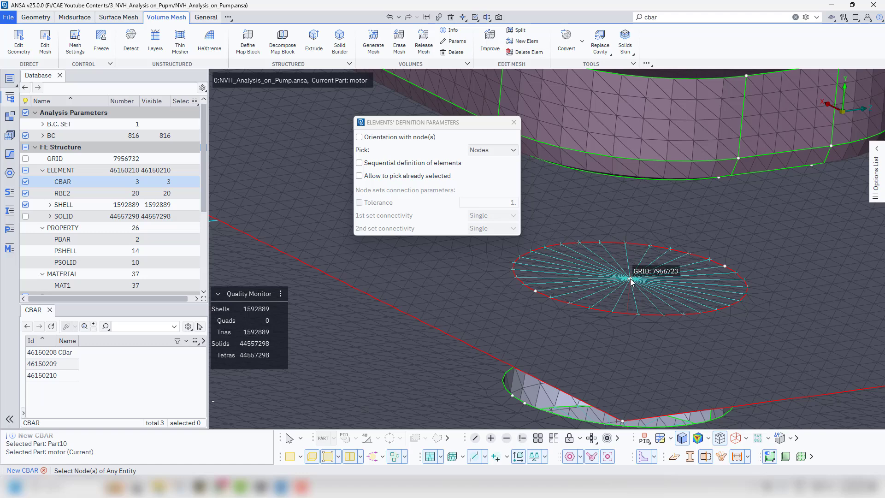
click(631, 279)
scroll(627, 296, down, 4)
ctrl+middle_drag(645, 173, 596, 298)
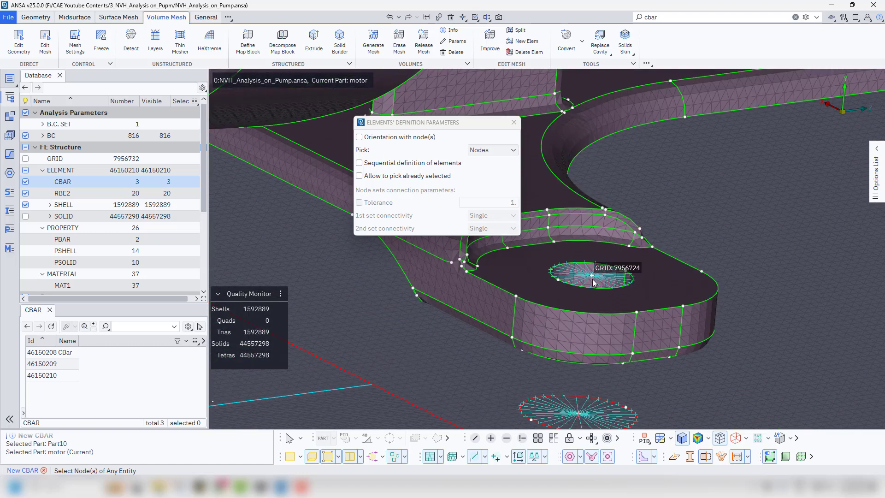
click(593, 283)
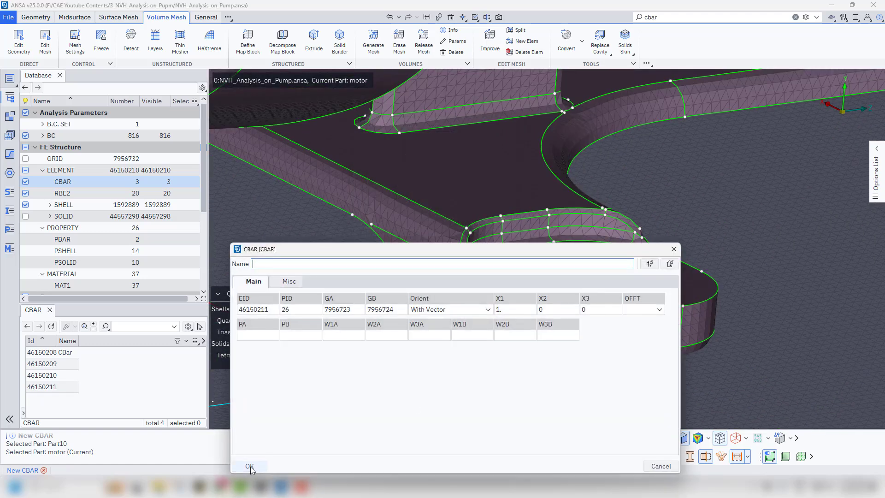
click(251, 470)
Create CBARs at the next motor foot bolt holes, joining each foot's RBE2 centre node to the plate's centre node beneath it
ctrl+drag(604, 277, 664, 332)
click(682, 237)
click(648, 375)
middle_click(648, 377)
ctrl+drag(648, 377, 615, 241)
click(658, 323)
click(639, 300)
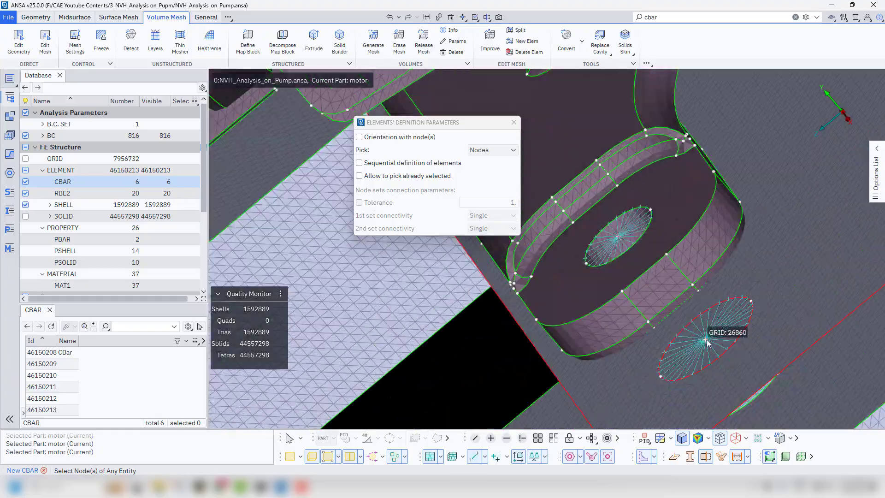
Join the RBE2 centre nodes at the remaining motor foot bolt holes with CBARs, beginning from plate node 26860
click(707, 340)
click(684, 275)
ctrl+drag(707, 340, 610, 317)
middle_click(685, 275)
click(607, 281)
middle_click(607, 281)
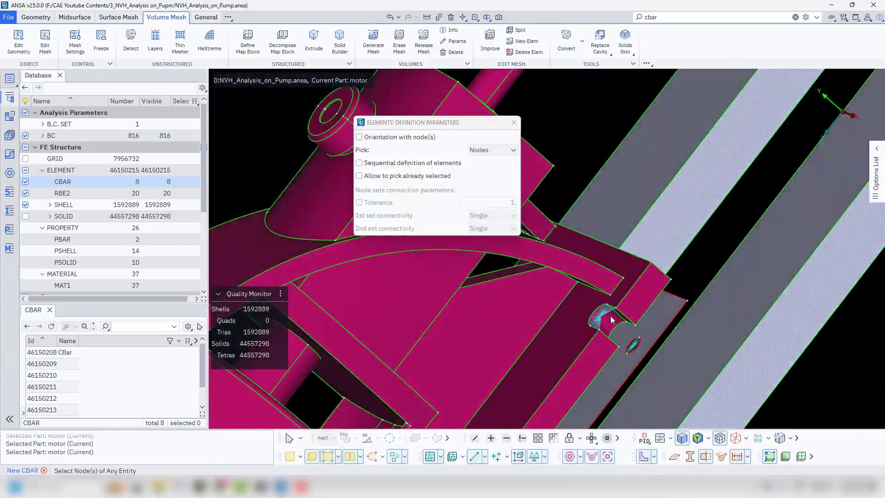
Create a CBAR from the pump foot slot's RBE2 centre node to the centre node of the plate hole below it
scroll(611, 318, up, 5)
click(701, 327)
scroll(701, 329, down, 5)
middle_click(702, 328)
scroll(582, 263, up, 4)
click(589, 247)
click(713, 380)
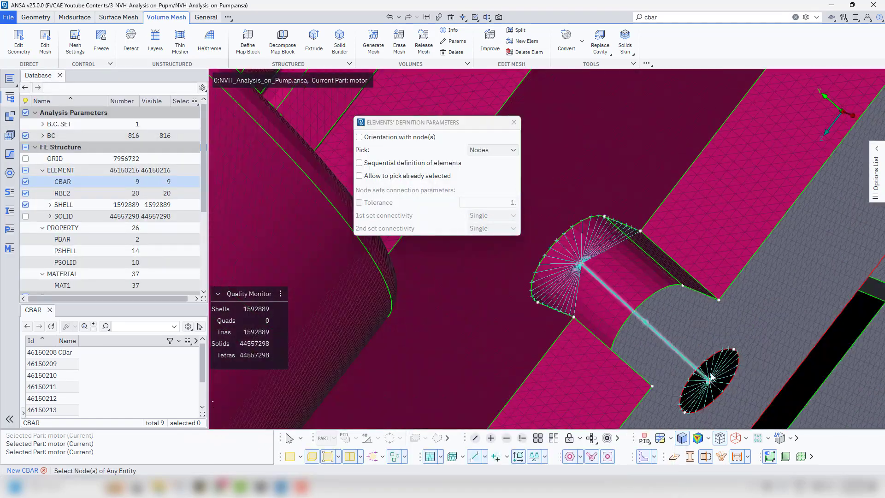
middle_click(714, 378)
Create a CBAR at another pump foot slot, connecting its RBE2 centre node to plate hole node 7956727
scroll(718, 367, down, 7)
scroll(719, 367, down, 5)
ctrl+drag(718, 367, 661, 353)
scroll(661, 352, up, 10)
click(616, 267)
ctrl+drag(616, 267, 603, 345)
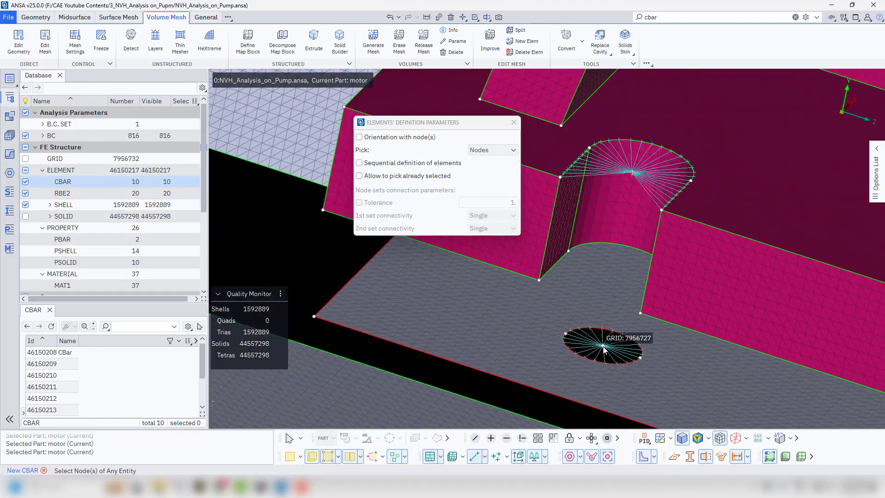
click(603, 346)
middle_click(604, 346)
scroll(699, 344, down, 3)
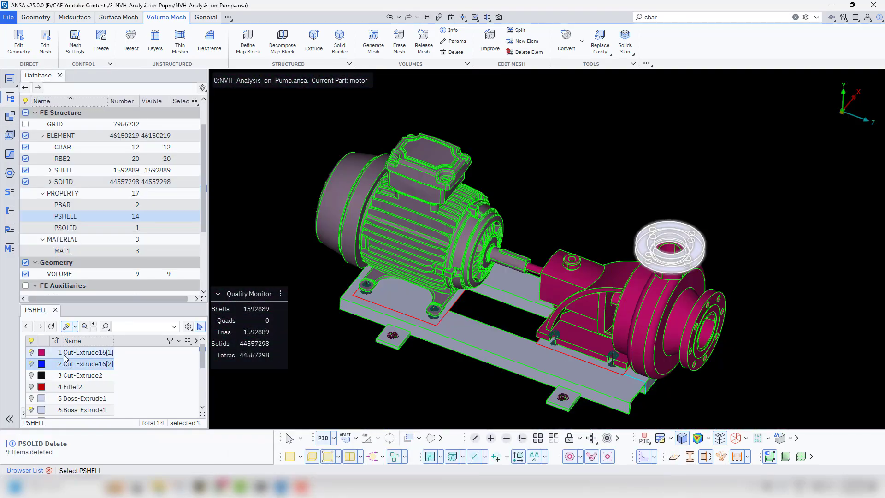
Rename PSHELL property 1 (the pump body) as Rotor and property 2 (the top flange) as Valve
click(64, 354)
double_click(80, 356)
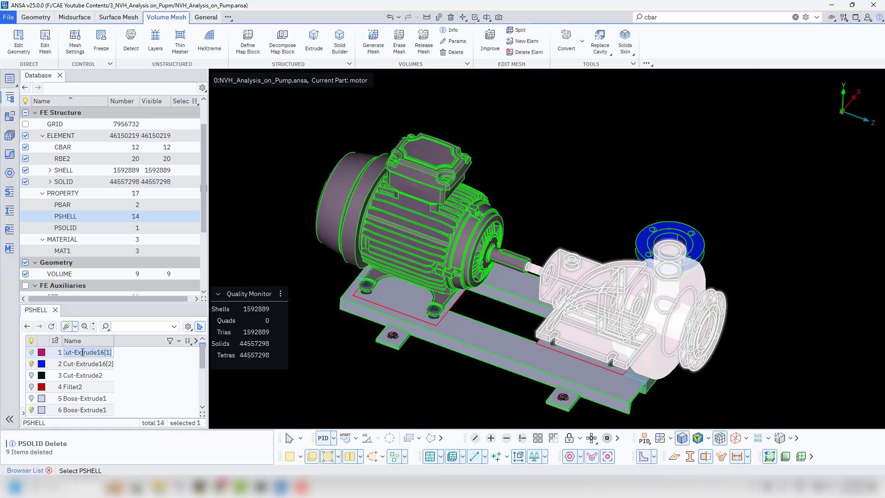
text(Rotor)
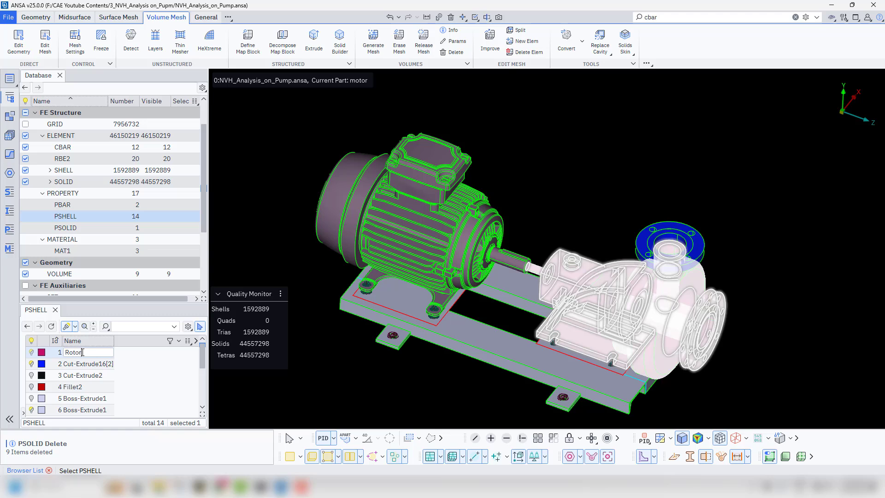
key(Return)
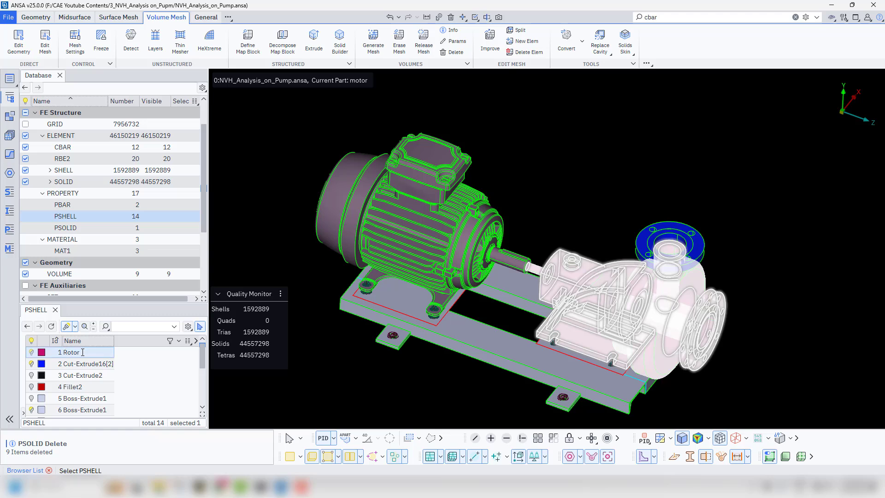
click(81, 364)
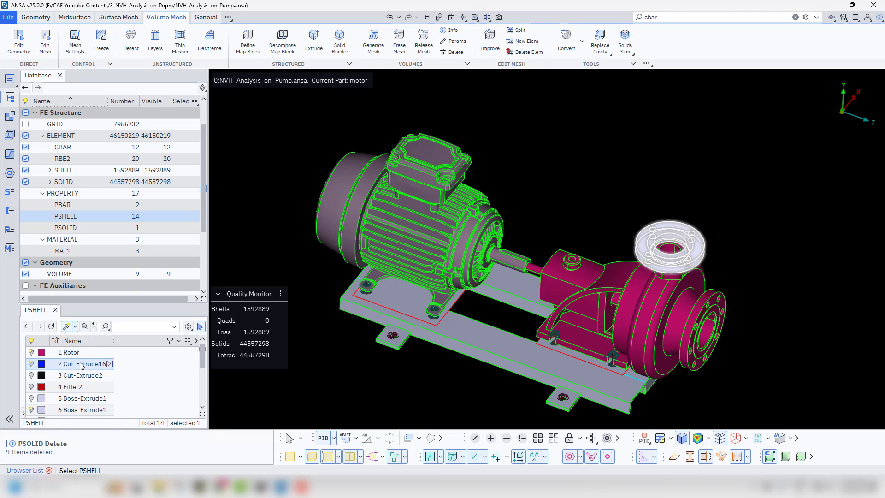
click(81, 365)
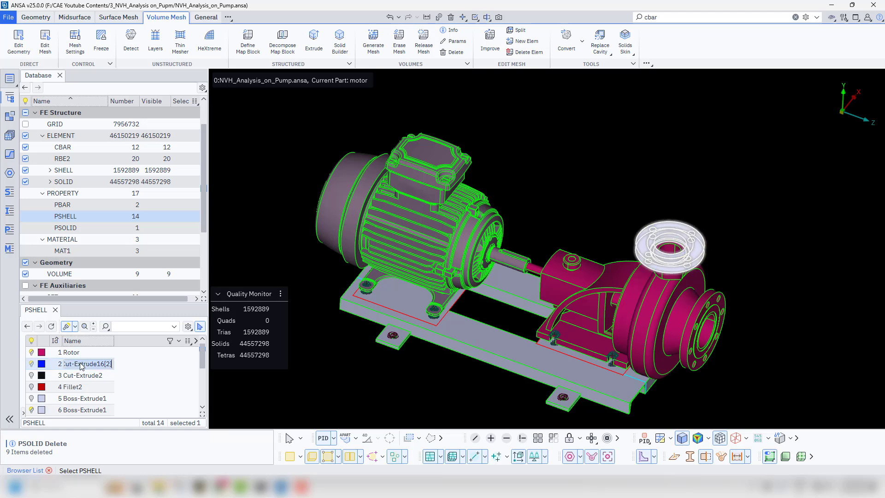
text(Valve)
key(Return)
Delete the unused PSHELL properties, including Cut-Extrude2 and Fillet2, from the property list
click(83, 375)
ctrl+drag(337, 391, 341, 353)
right_click(92, 377)
click(137, 389)
click(538, 438)
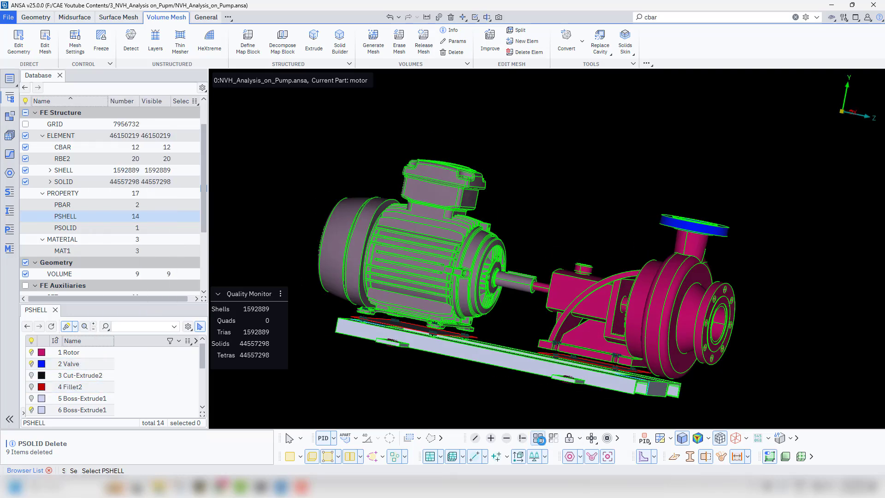
drag(67, 376, 67, 402)
scroll(67, 399, down, 3)
ctrl+click(67, 387)
ctrl+click(67, 376)
ctrl+click(68, 400)
key(Delete)
Rename PSHELL property 14, Cut-Extrude54, as Motor
click(389, 398)
double_click(69, 411)
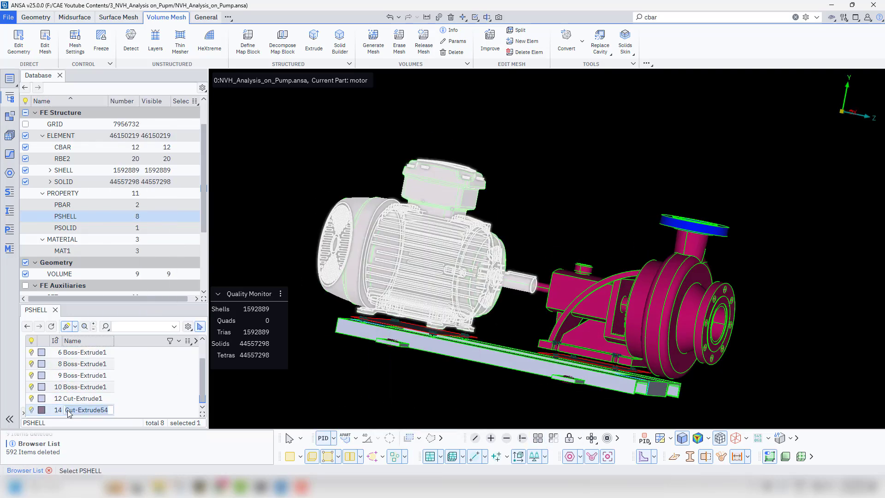
text(Motor)
key(Return)
Rename PSHELL property 12 as CBeam_Plate_1 and property 10 as CBeam_Plate_2
double_click(79, 400)
text(C)
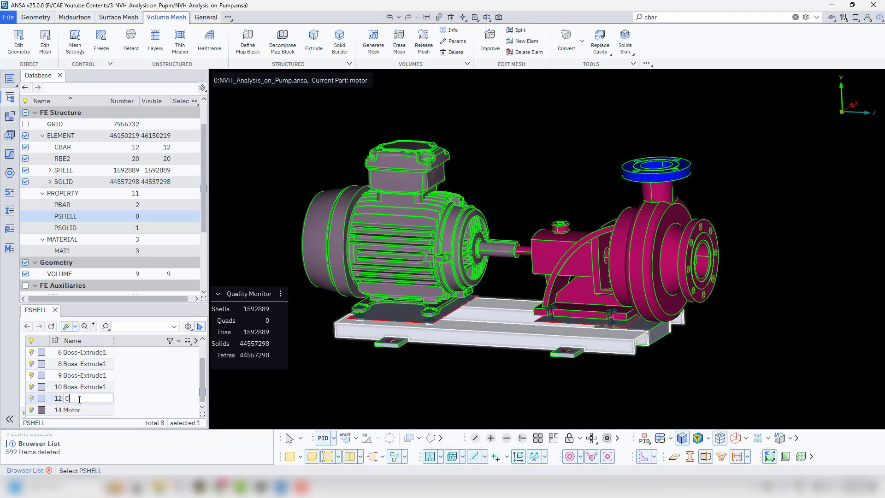
text(Beam_Plate_1)
key(Return)
double_click(68, 387)
text(CBeam_Plate_2)
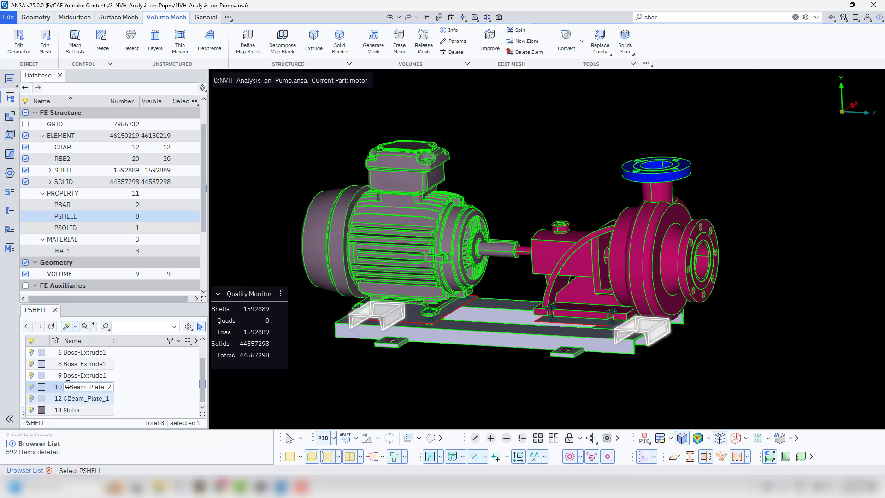
key(Return)
Rename PSHELL property 9, the small mounting plates under the base frame, as Plate_1
double_click(69, 375)
key(ctrl+v)
drag(86, 375, 65, 375)
key(BackSpace)
key(Return)
Rename PSHELL property 8, the plate under the pump, as Optimized_Plate_1 and property 6 as Optimized_Plate_2
click(78, 367)
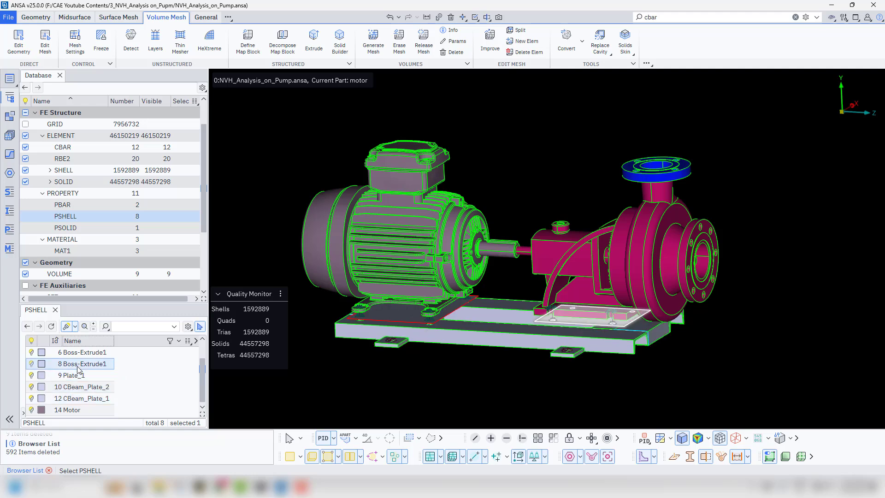
double_click(78, 365)
text(Optimized_Plate_1)
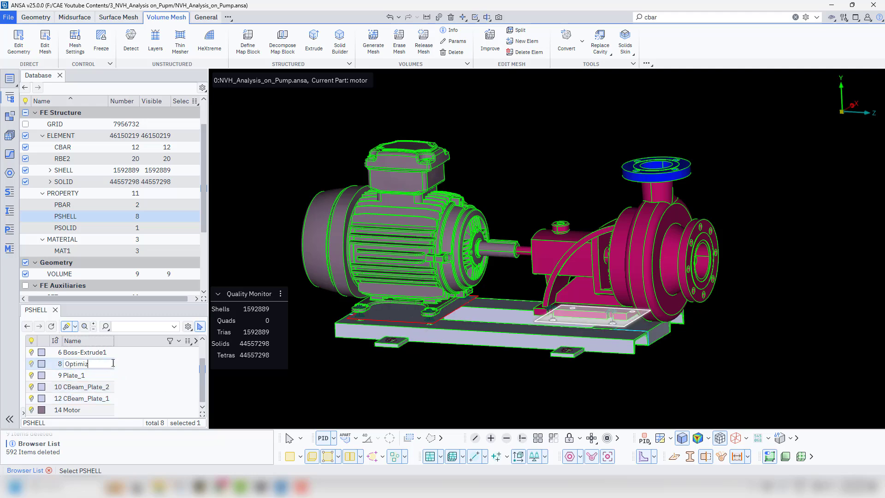
click(84, 354)
double_click(84, 354)
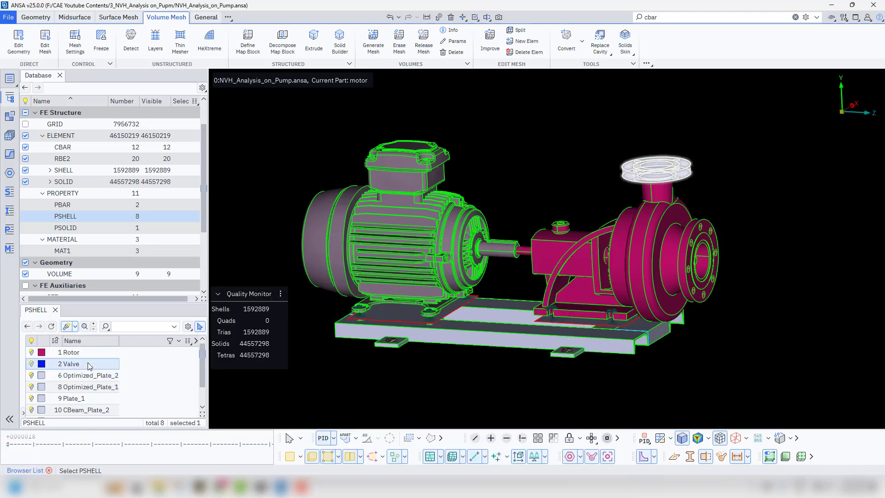
click(89, 364)
scroll(87, 383, down, 1)
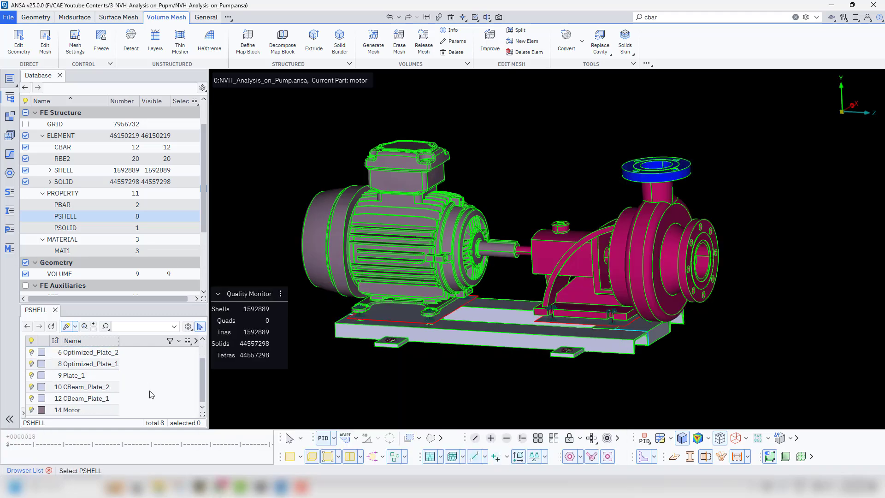
Identify the plate under the motor feet, open its Optimized_Plate_2 PSHELL definition at the thickness value and accept it
ctrl+drag(355, 366, 374, 357)
scroll(328, 317, up, 5)
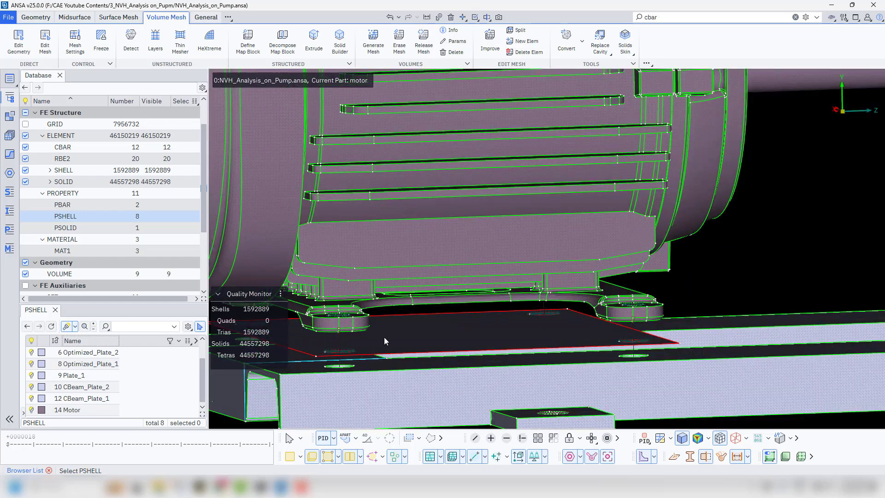
click(399, 344)
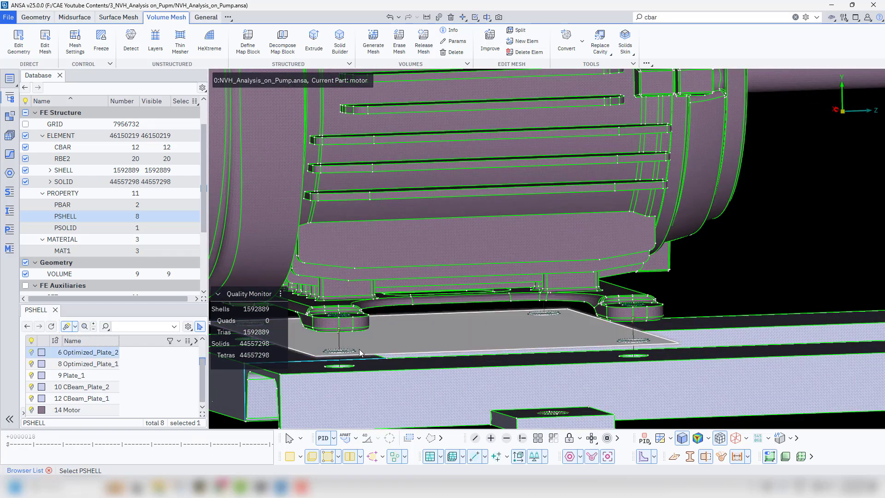
double_click(86, 354)
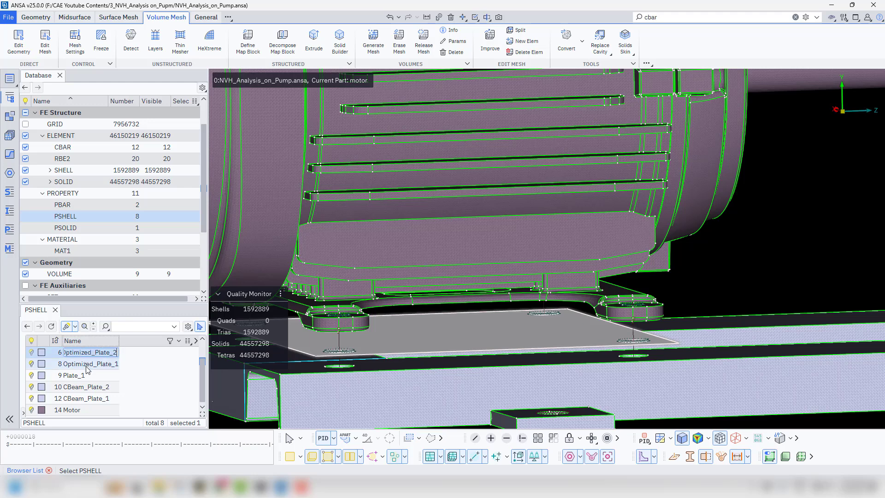
click(87, 364)
click(89, 359)
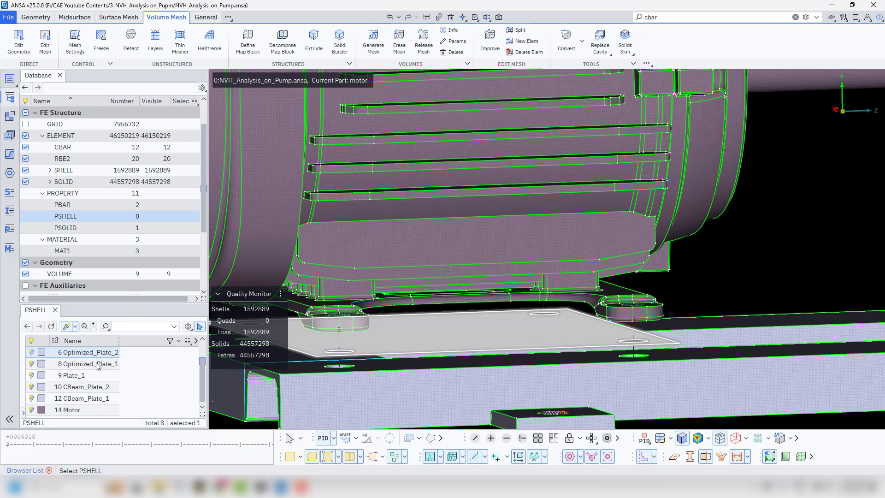
double_click(87, 352)
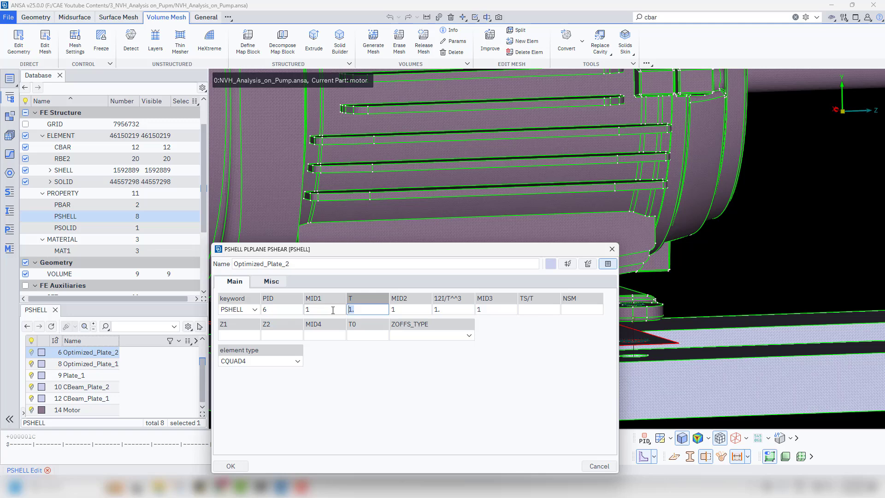
click(231, 467)
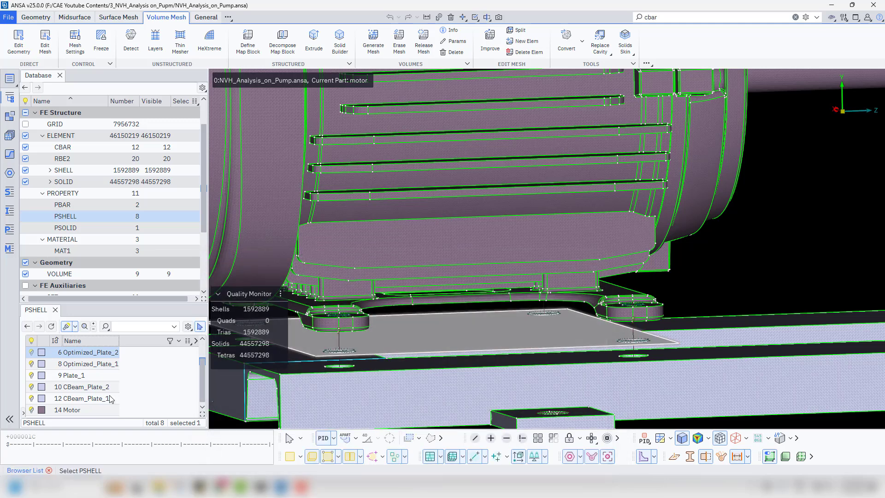
Set the shell thickness T of Optimized_Plate_1 to 5
click(94, 365)
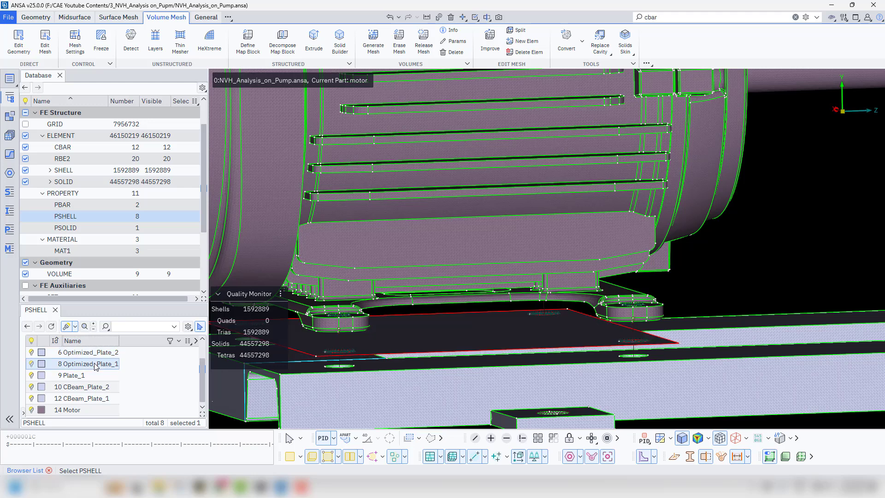
double_click(96, 364)
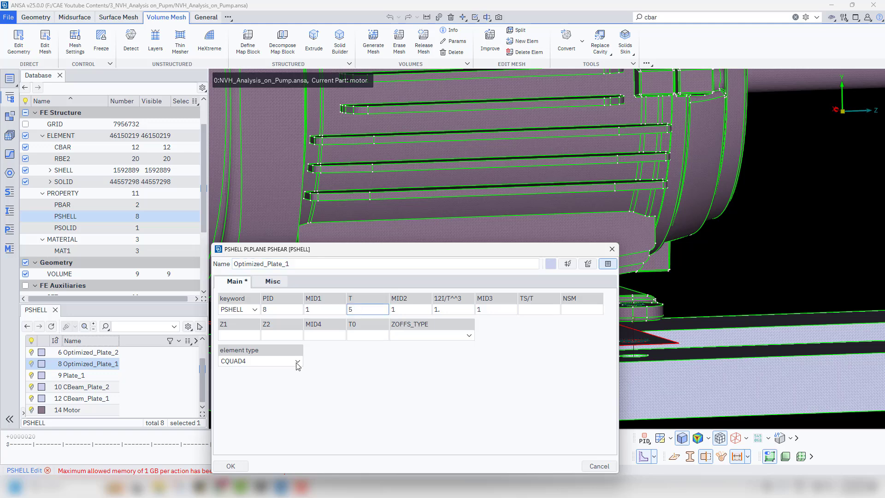
click(228, 467)
Set the shell thickness T of the CBeam_Plate_2 property to 0.01 and accept the definition
click(75, 374)
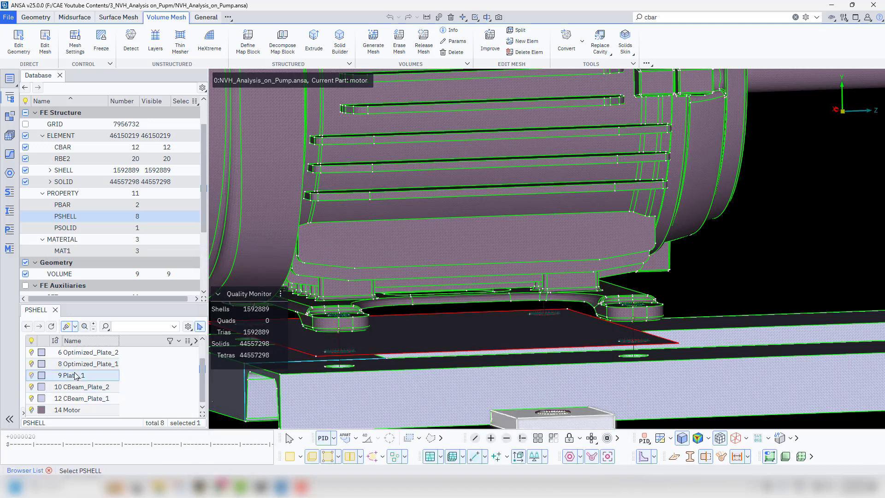
click(167, 383)
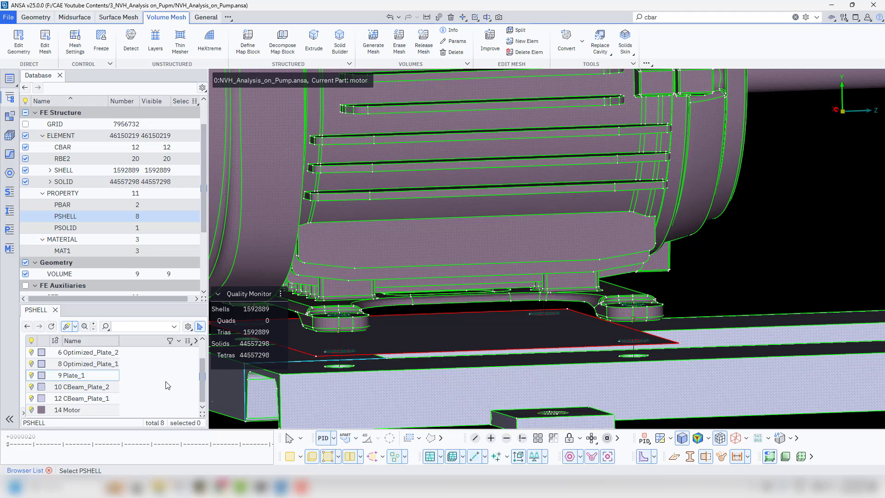
click(78, 410)
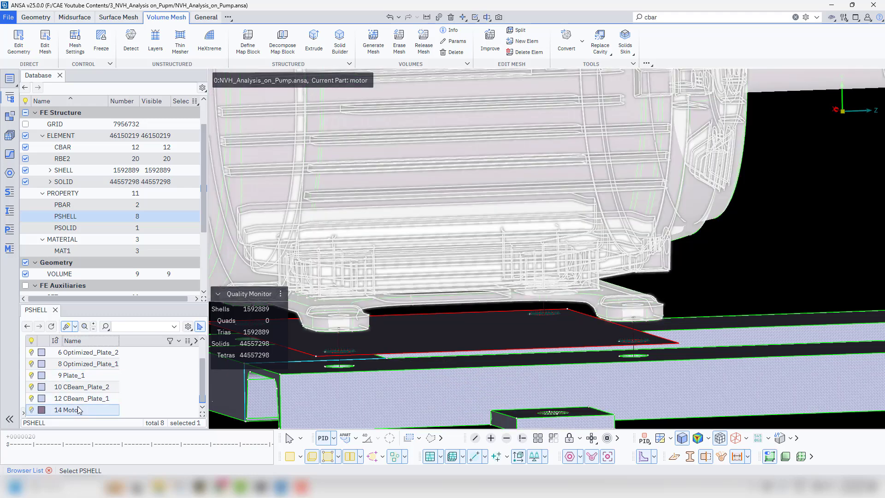
ctrl+click(79, 398)
ctrl+click(77, 388)
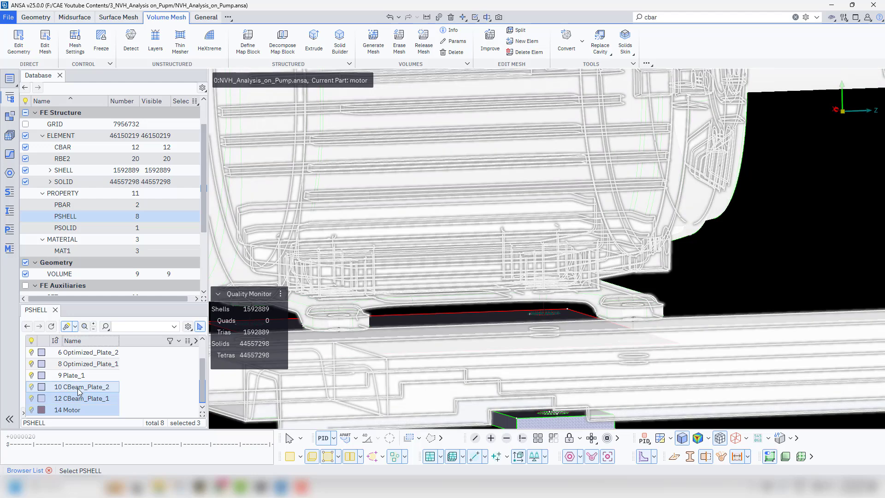
click(78, 388)
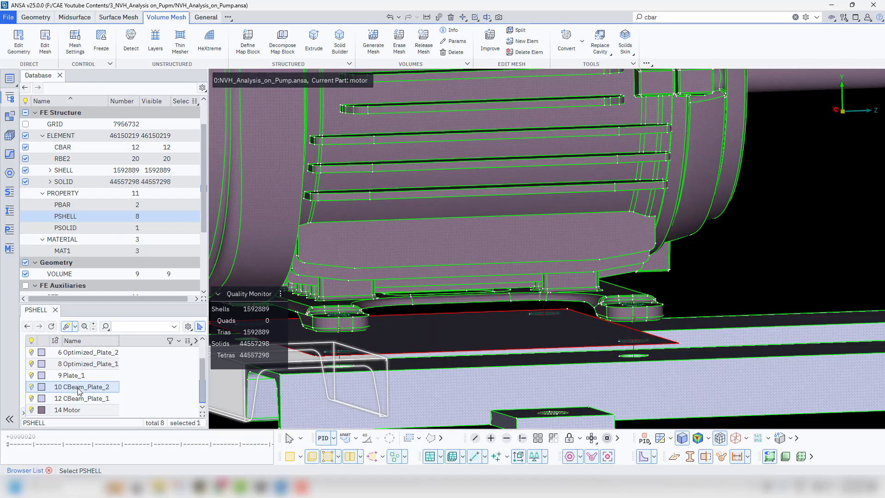
double_click(80, 388)
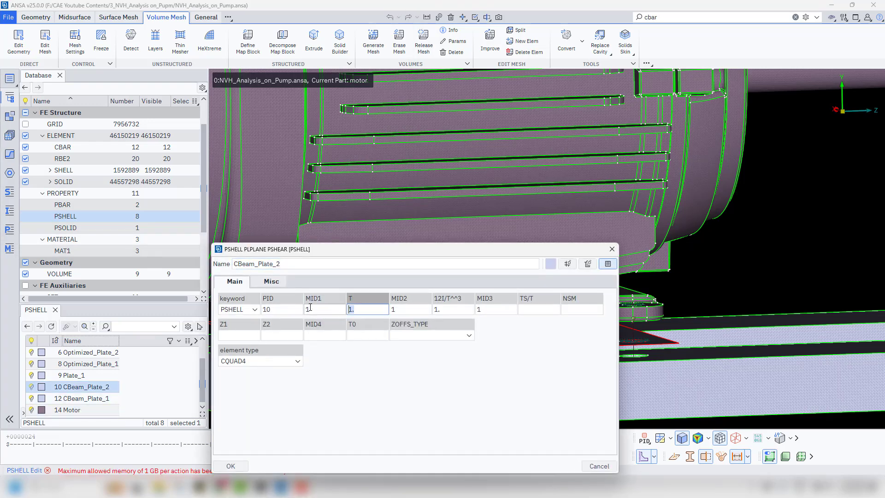
text(0.01)
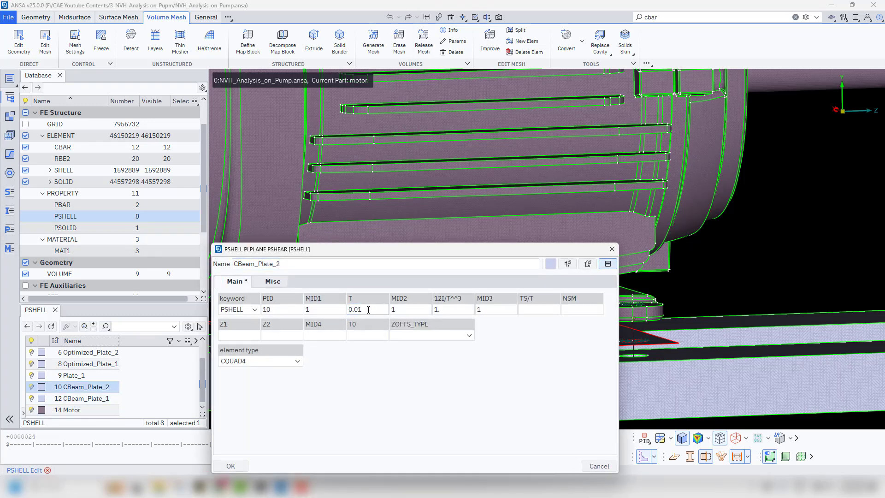
double_click(368, 310)
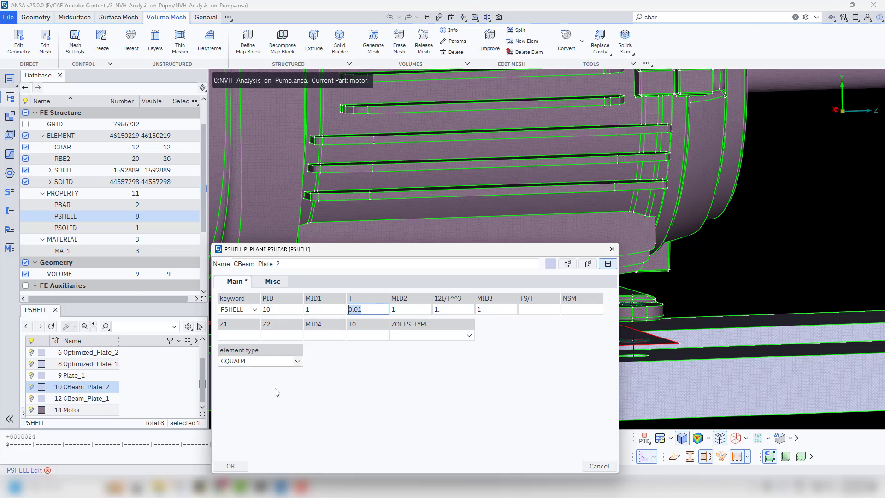
click(231, 466)
Set the shell thickness T of the Motor PSHELL property to 0.01
click(71, 410)
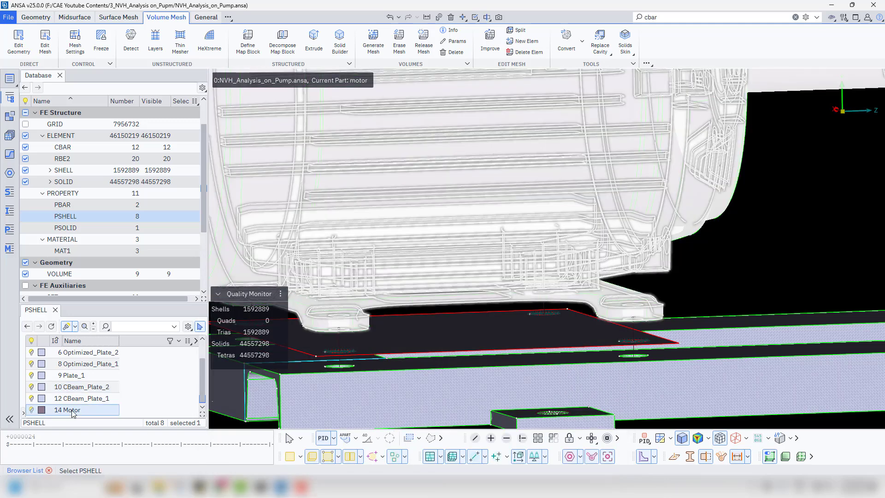
double_click(73, 410)
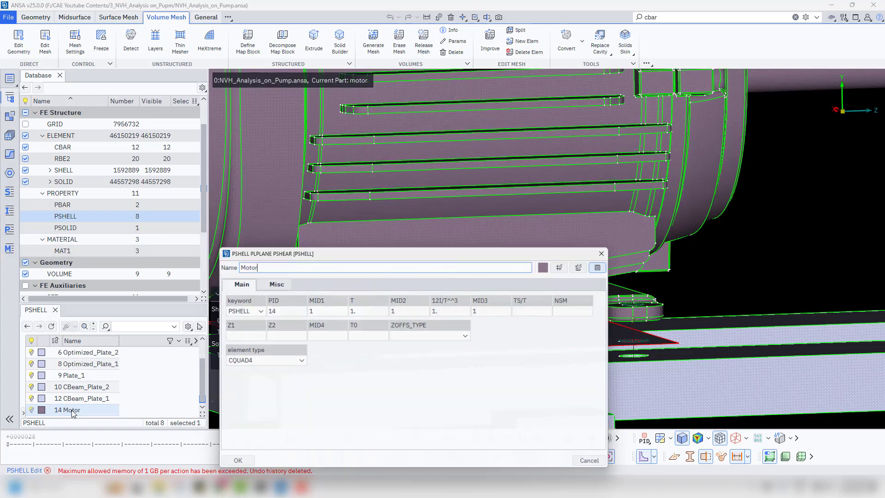
click(366, 309)
text(0.01)
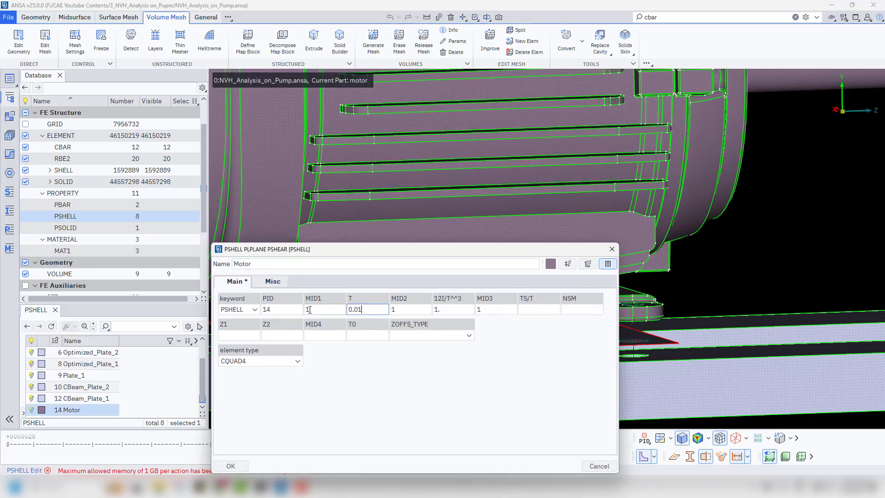
middle_click(314, 323)
Set the shell thickness T of the CBeam_Plate_1 property to 0.01 and accept the definition
click(102, 402)
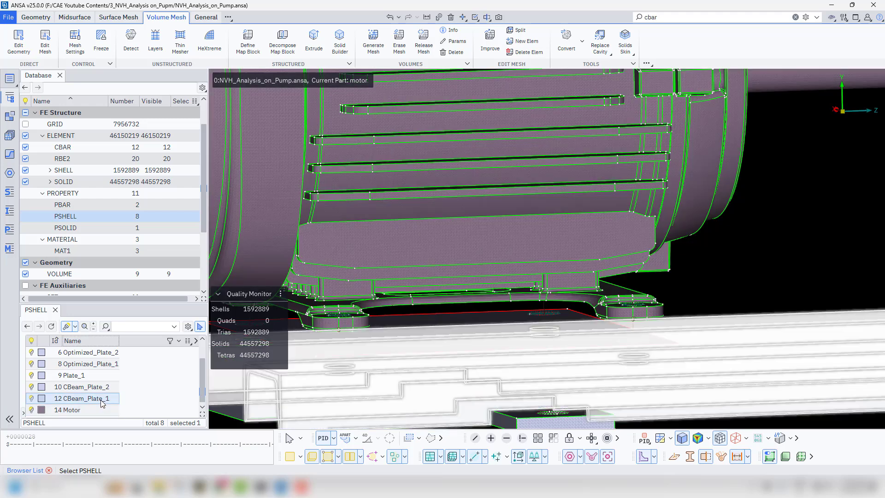
double_click(102, 403)
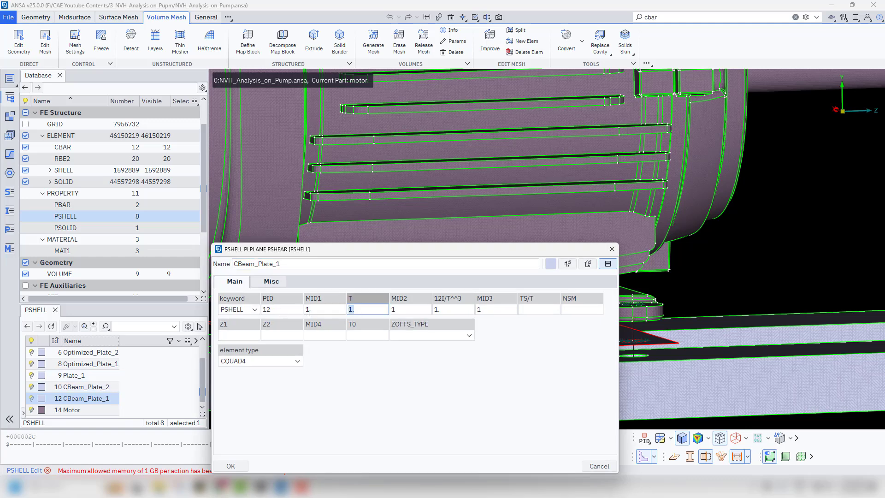
text(0.01)
click(230, 466)
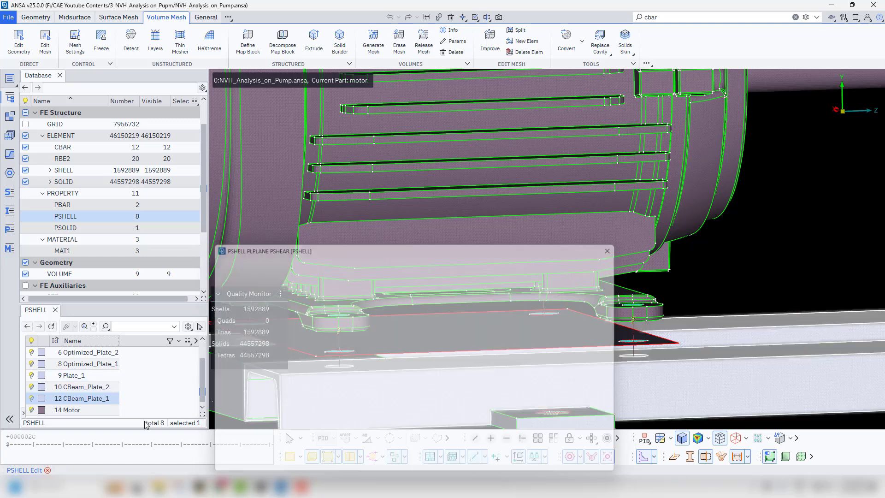
Reopen the CBeam_Plate_2 definition to check its thickness value and accept it
click(94, 389)
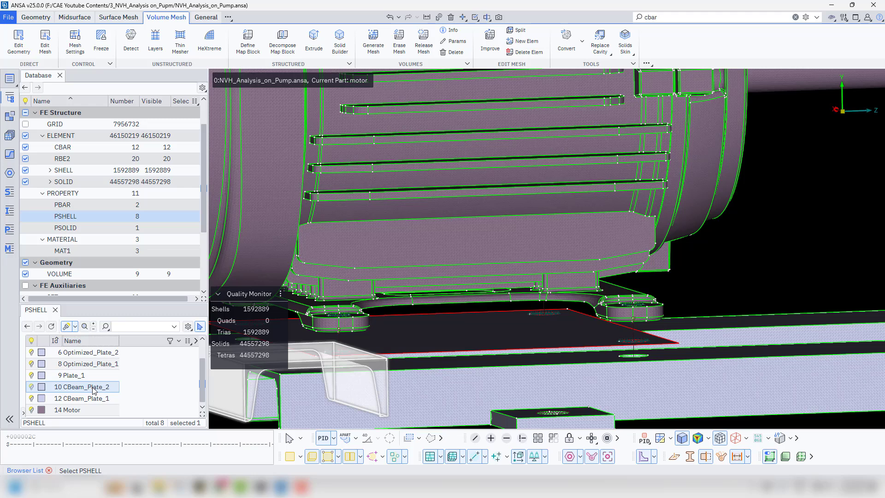
double_click(93, 387)
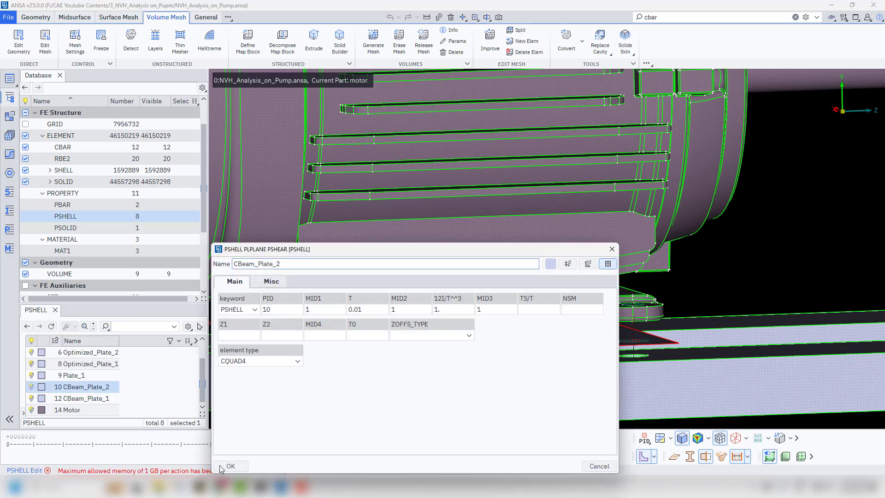
click(232, 467)
Set the shell thickness T of the Plate_1 property to 0.01 and accept the definition
click(90, 377)
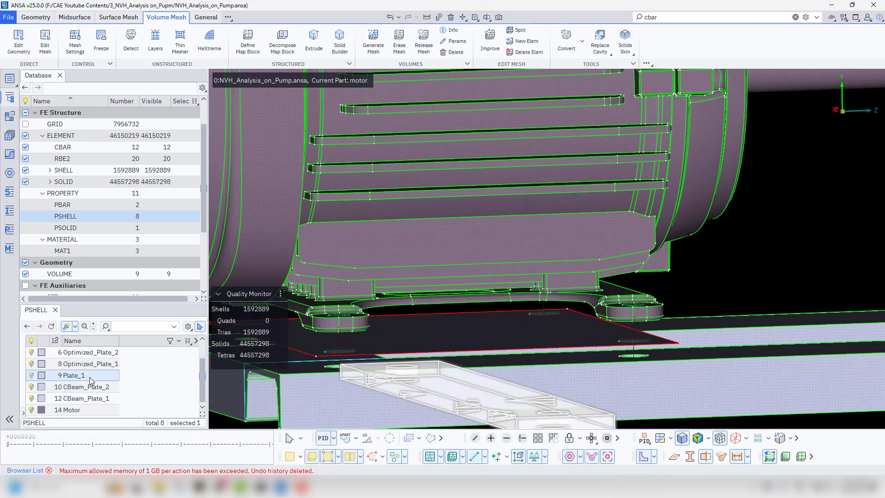
double_click(91, 380)
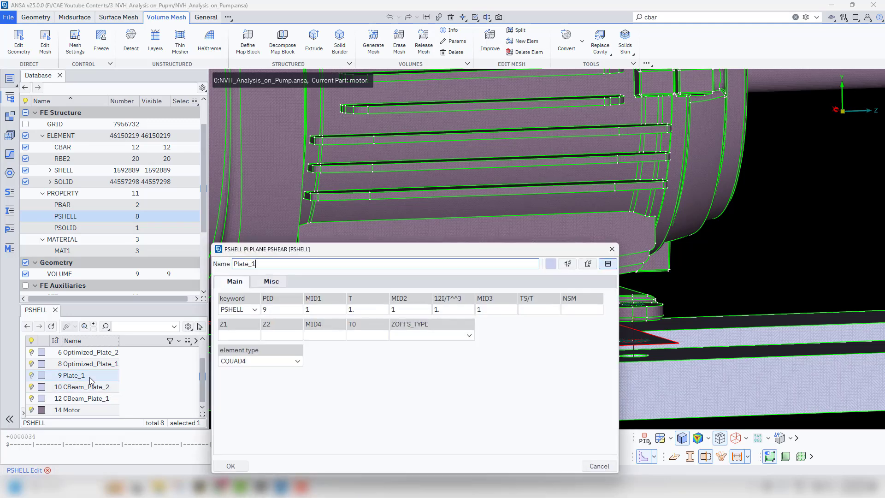
click(370, 308)
text(0.01)
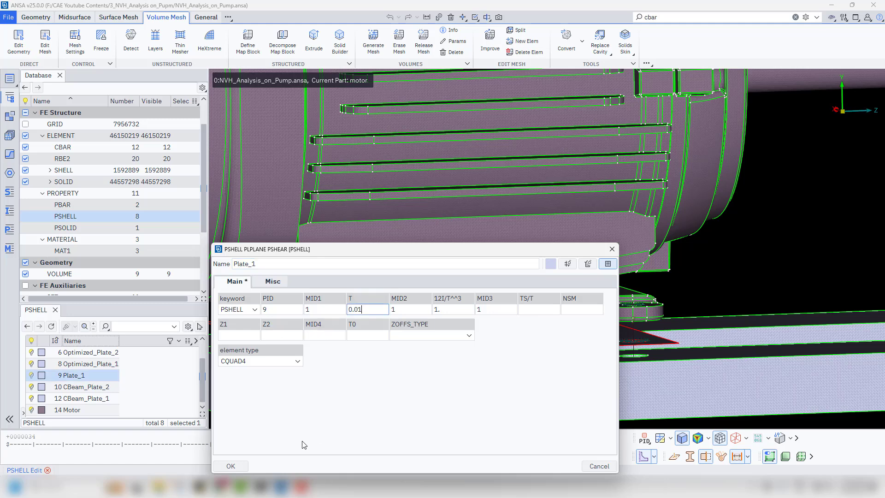
click(230, 467)
Add the thickness field T as a column in the PSHELL property list
click(188, 341)
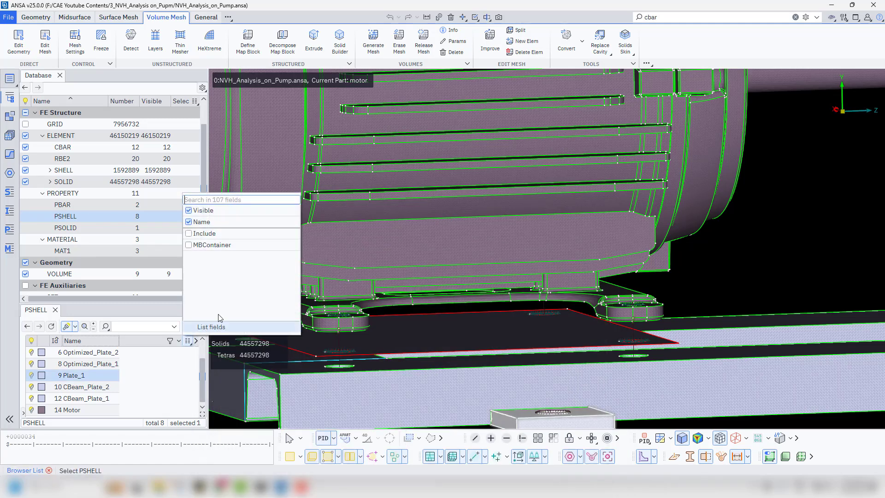
text(T)
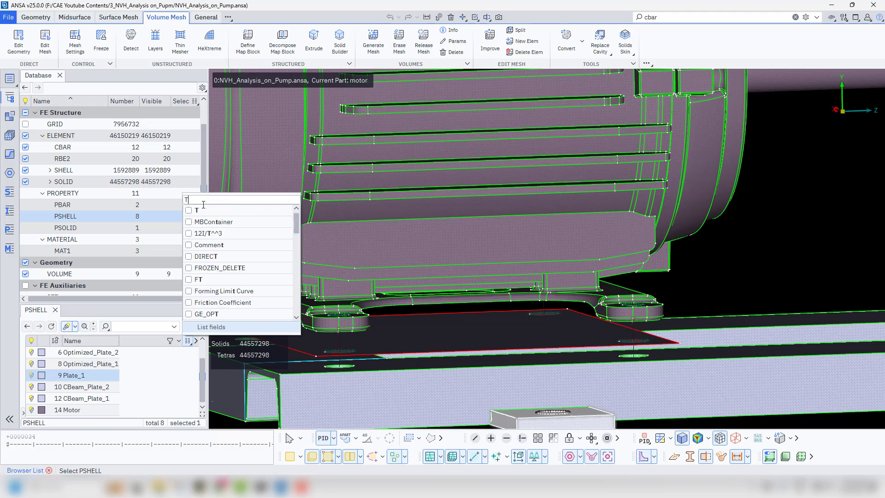
click(188, 211)
click(163, 389)
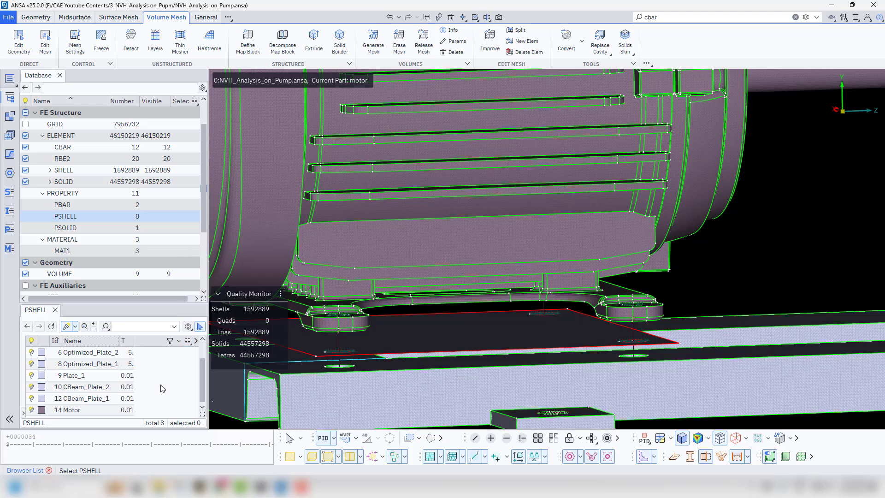
Set the thickness T of the Valve and Rotor properties to 0.01 directly in the PSHELL list
scroll(148, 378, up, 1)
click(131, 365)
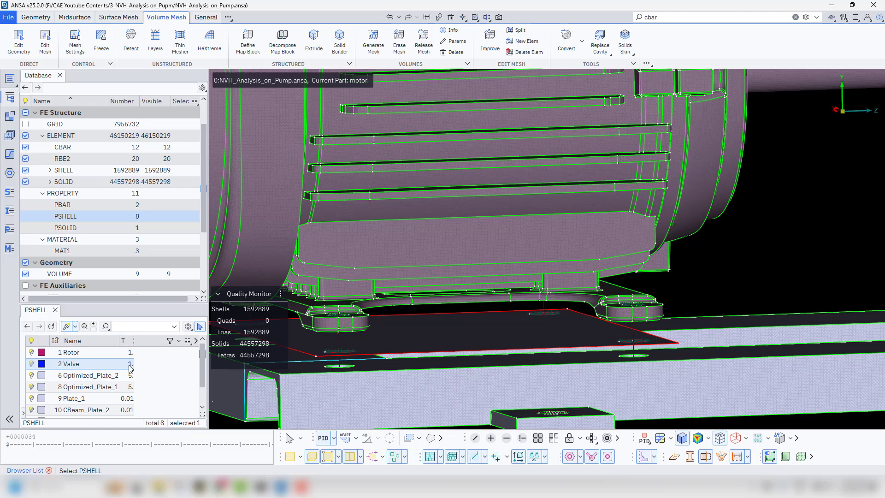
click(130, 364)
text(0.01)
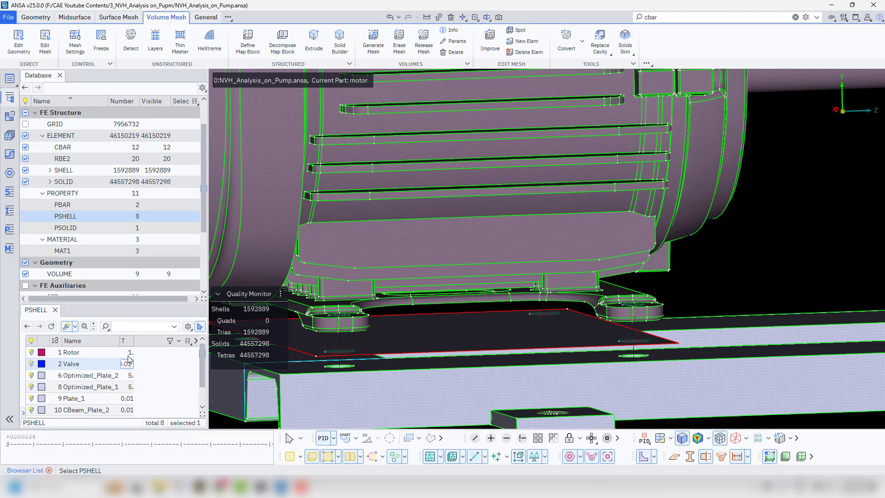
click(126, 352)
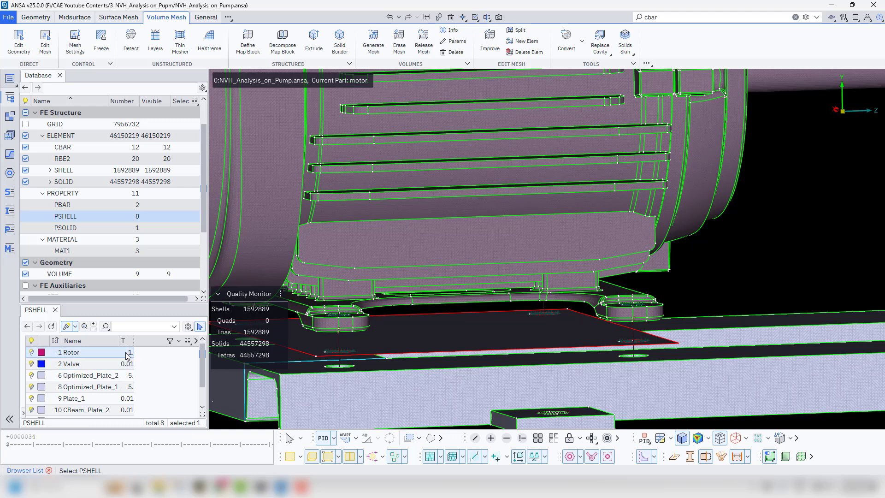
click(128, 353)
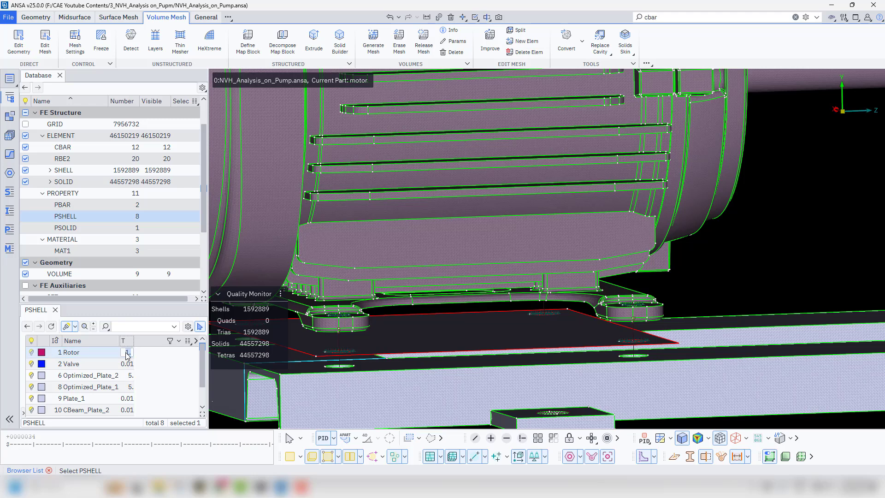
text(0.01)
key(Return)
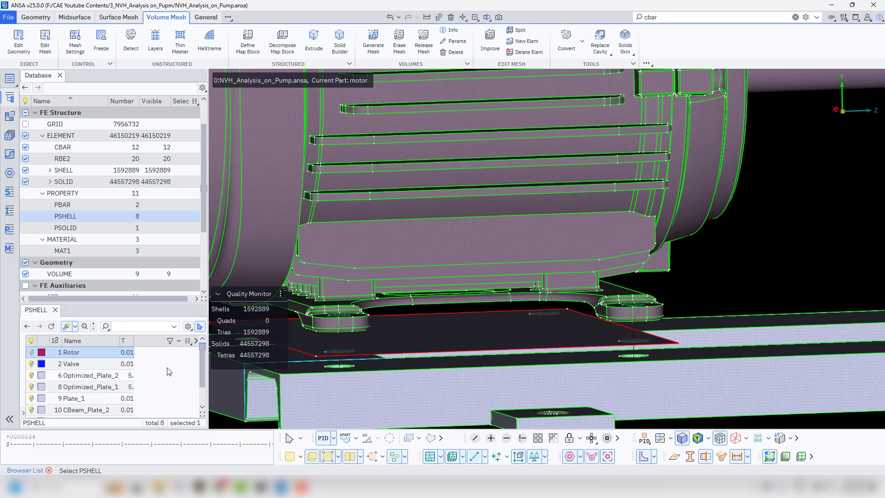
Clear the Rotor selection and close the PSHELL property list
scroll(372, 343, down, 5)
click(331, 384)
scroll(342, 356, up, 3)
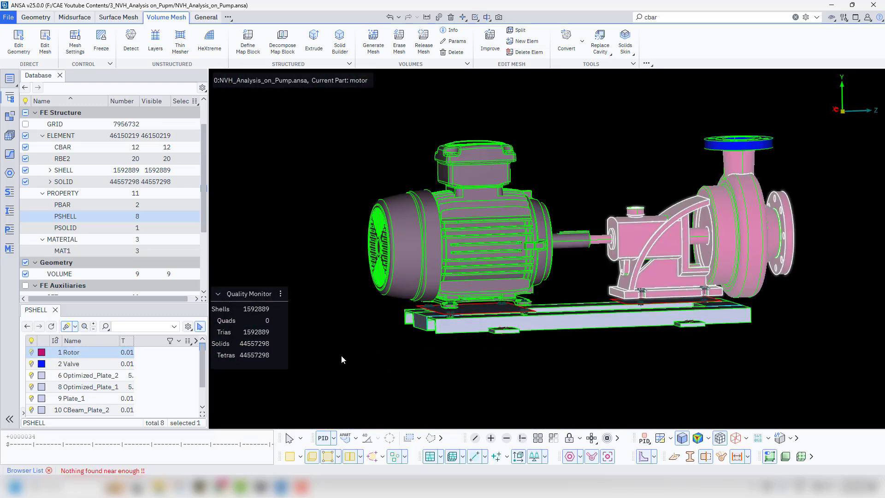
scroll(341, 355, up, 2)
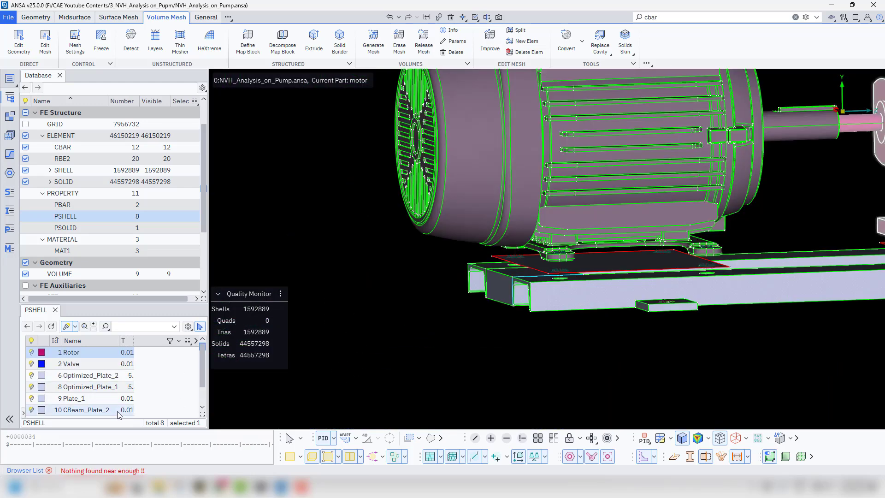
click(167, 390)
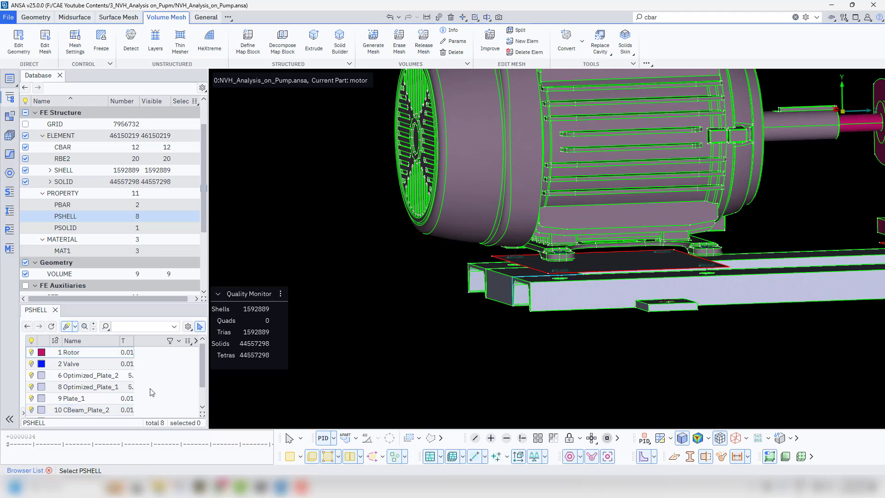
click(55, 310)
Open the list of MAT1 materials defined in the model
scroll(364, 349, down, 3)
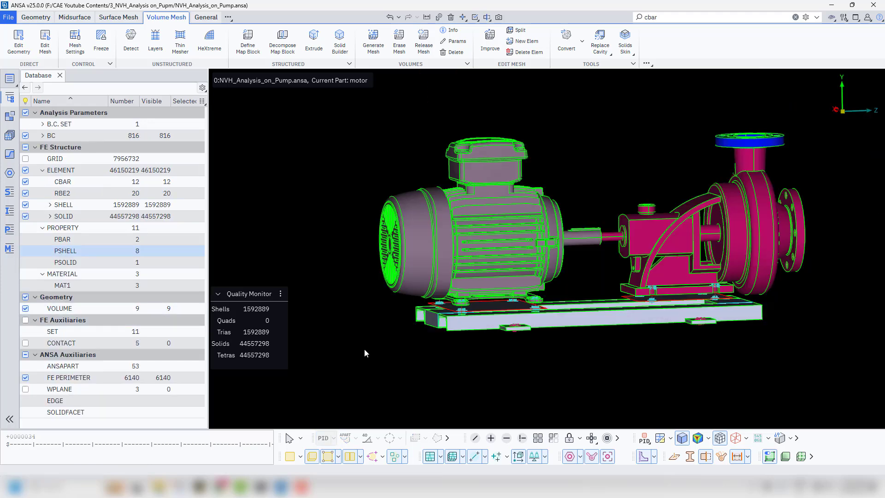
scroll(391, 342, up, 3)
scroll(361, 338, down, 3)
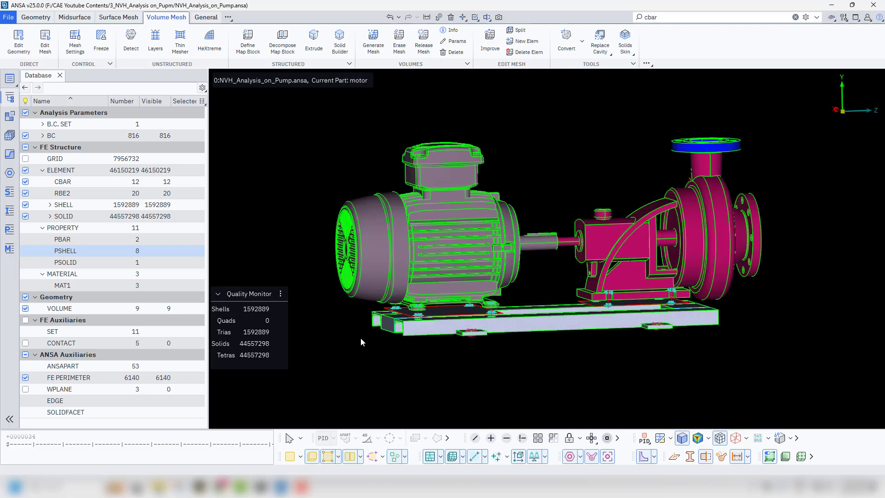
ctrl+drag(361, 338, 386, 354)
ctrl+middle_drag(386, 354, 336, 361)
scroll(325, 360, up, 3)
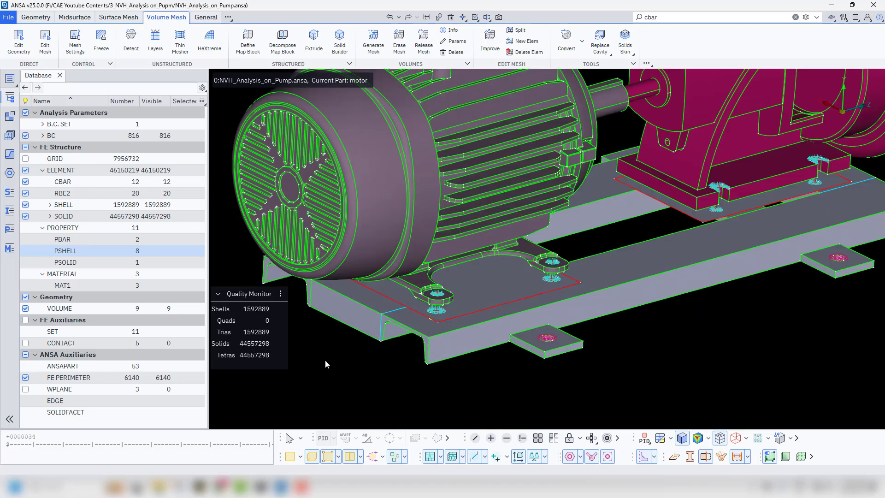
click(74, 308)
click(71, 286)
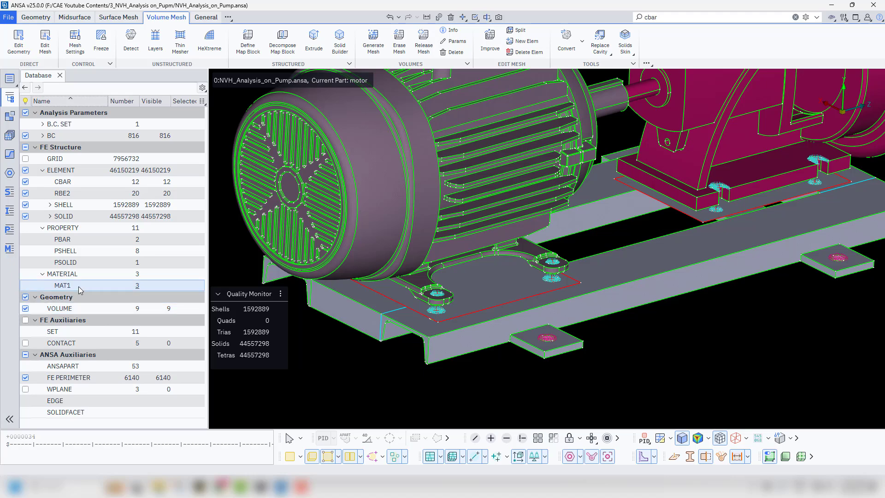
double_click(79, 286)
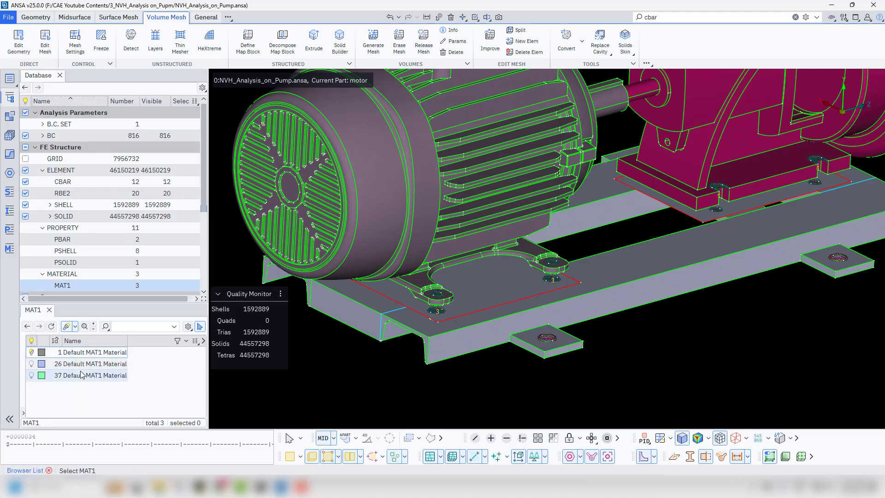
Delete the unused default MAT1 material with ID 26, including its referenced material entities
click(79, 375)
click(82, 365)
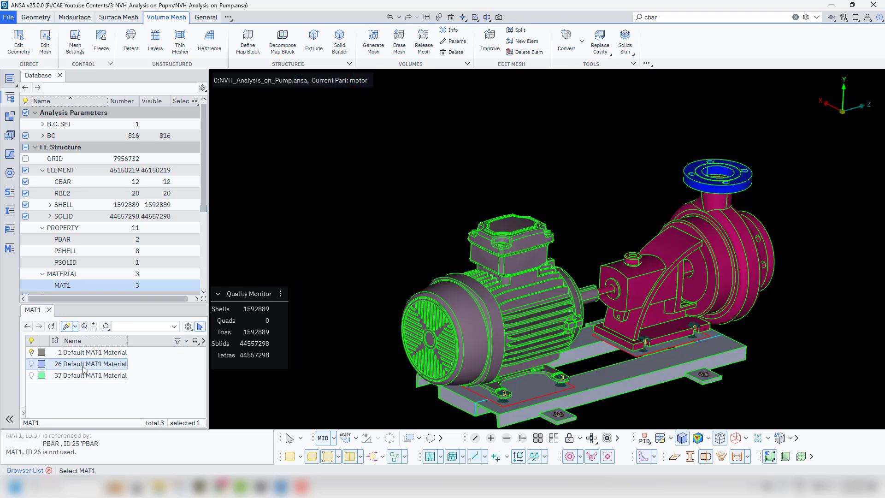
right_click(83, 365)
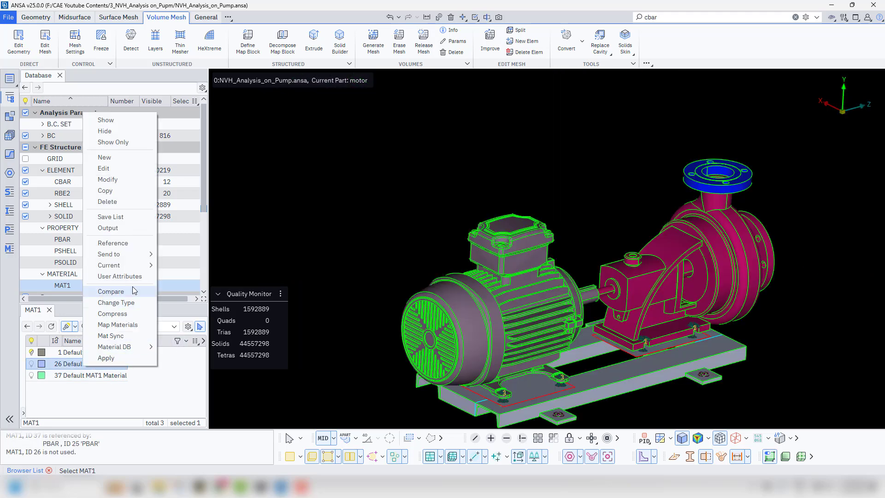
click(107, 201)
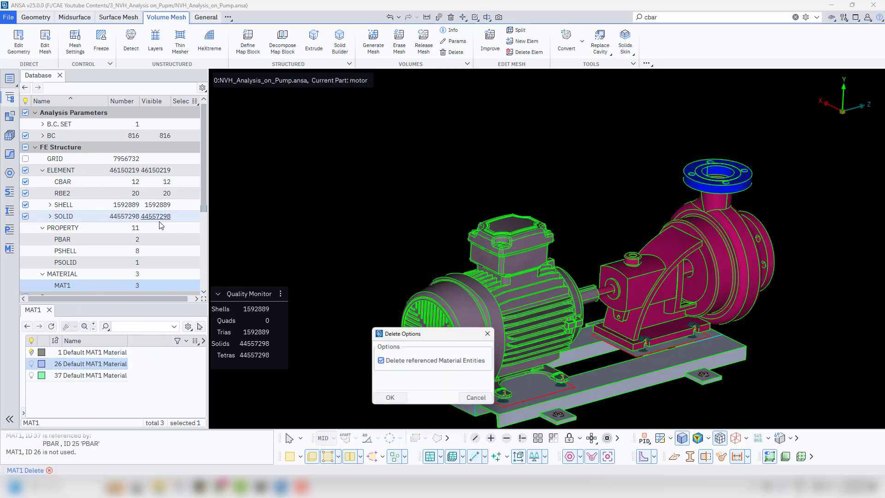
click(391, 399)
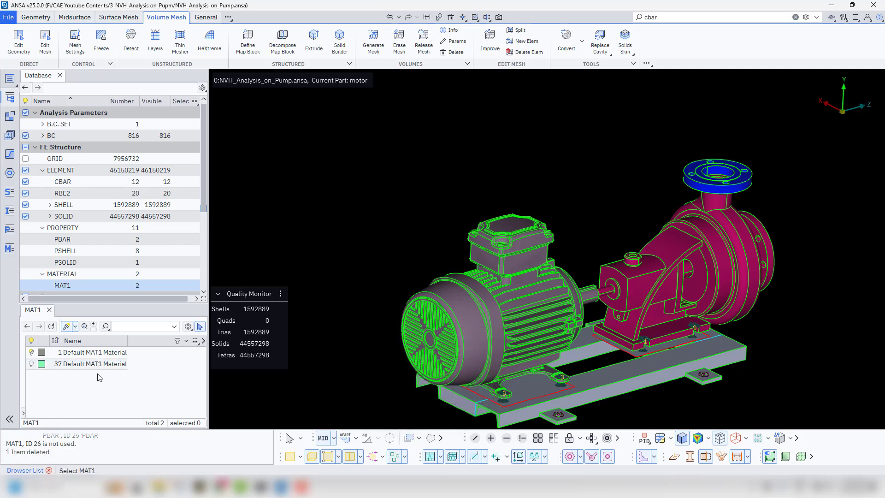
Delete the PBAR property with ID 25 from the list of PBAR properties
click(71, 246)
click(72, 239)
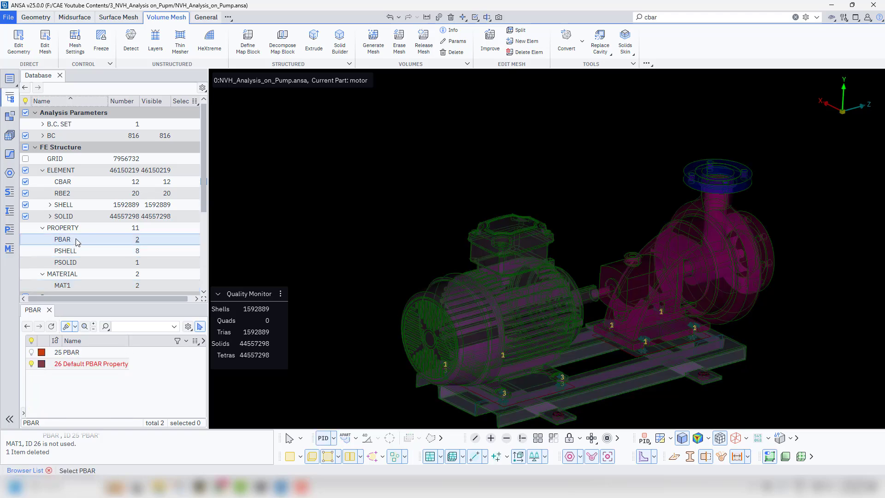
click(67, 353)
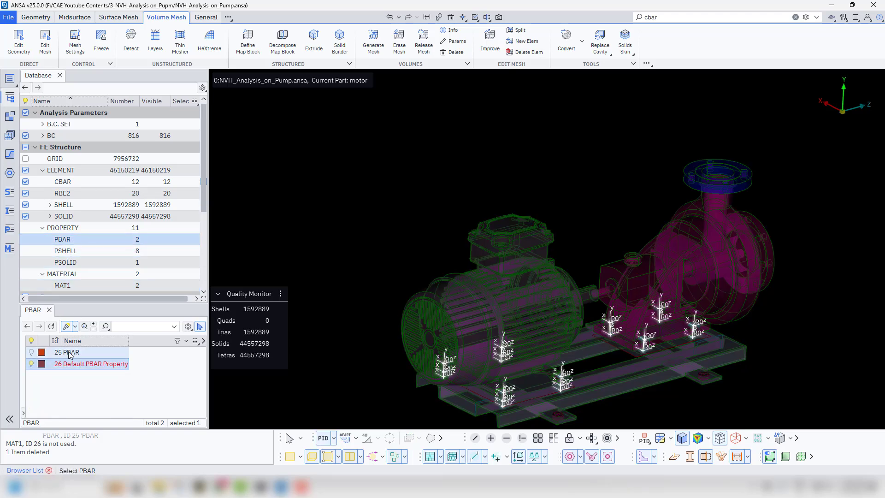
click(68, 353)
click(73, 365)
click(74, 353)
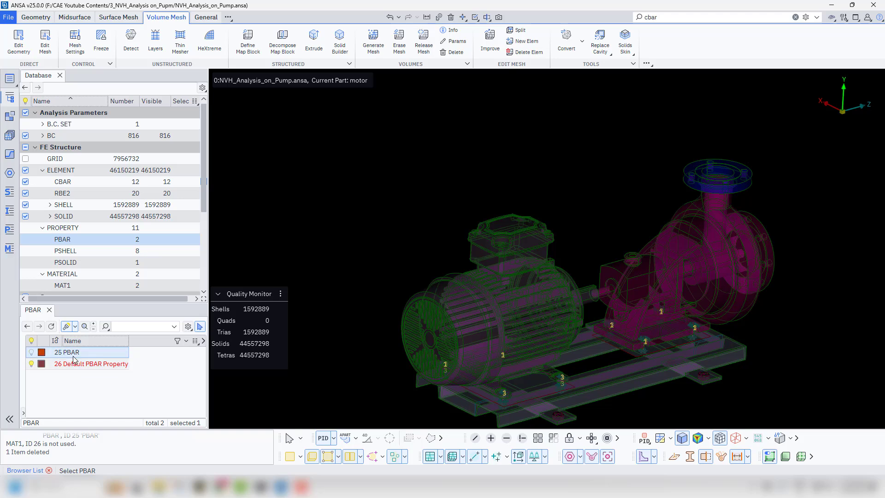
right_click(74, 353)
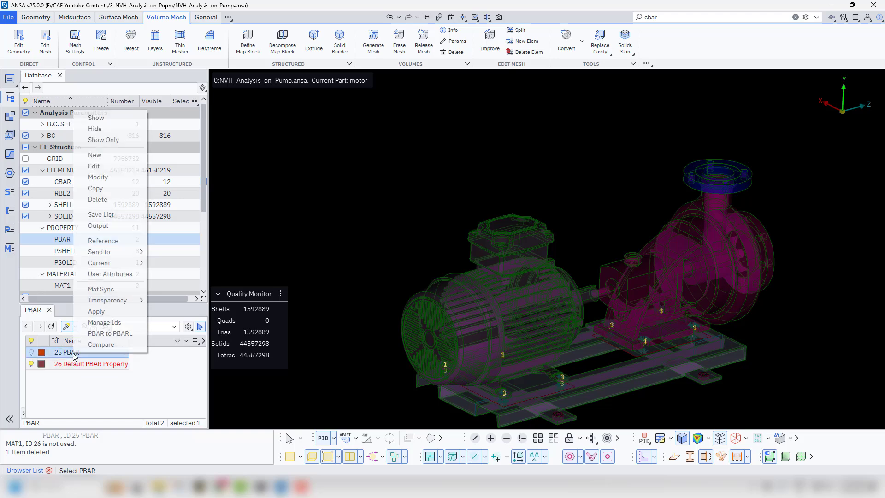
click(98, 200)
click(391, 397)
Open the remaining default PBAR property for editing and rename it M14_PBAR_Properties
click(96, 353)
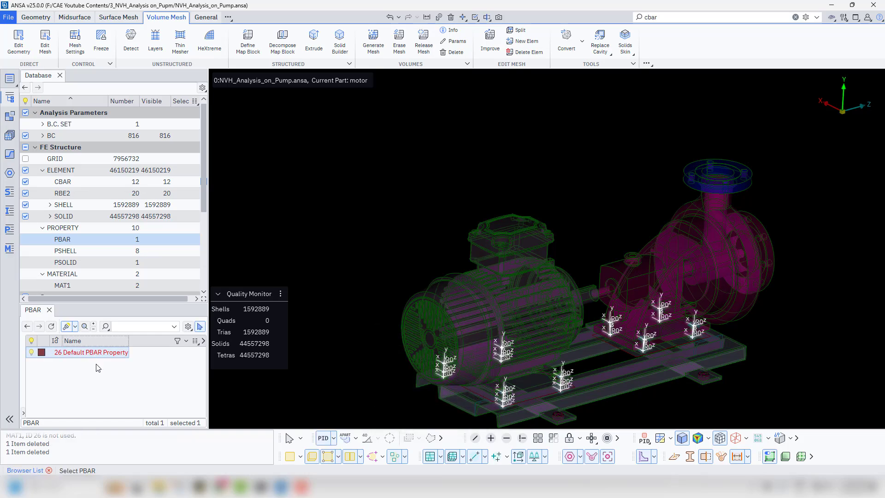
double_click(96, 354)
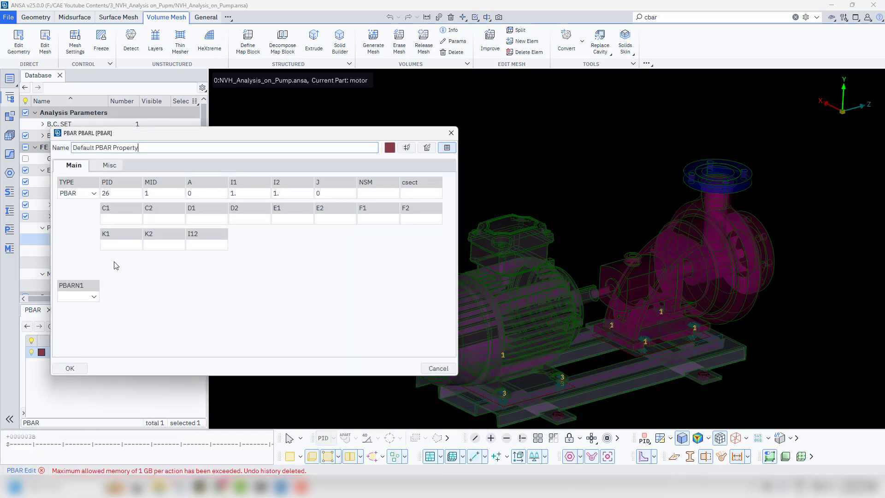
drag(146, 151, 26, 144)
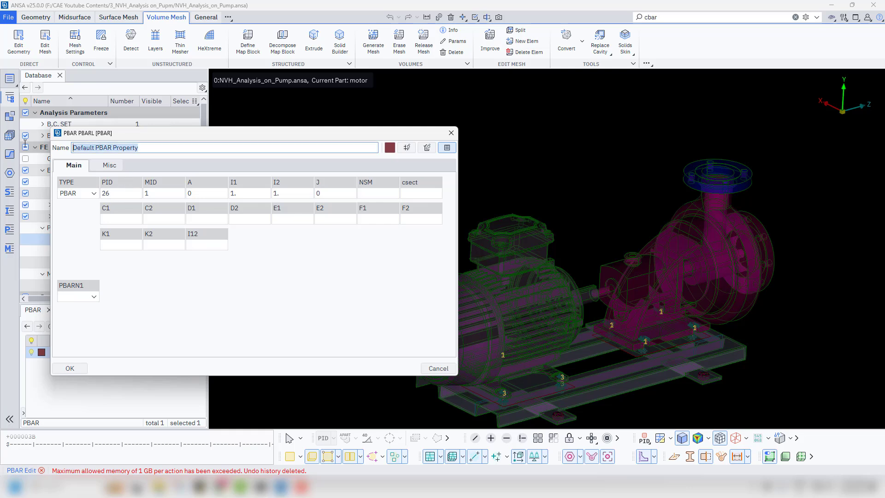
text(M)
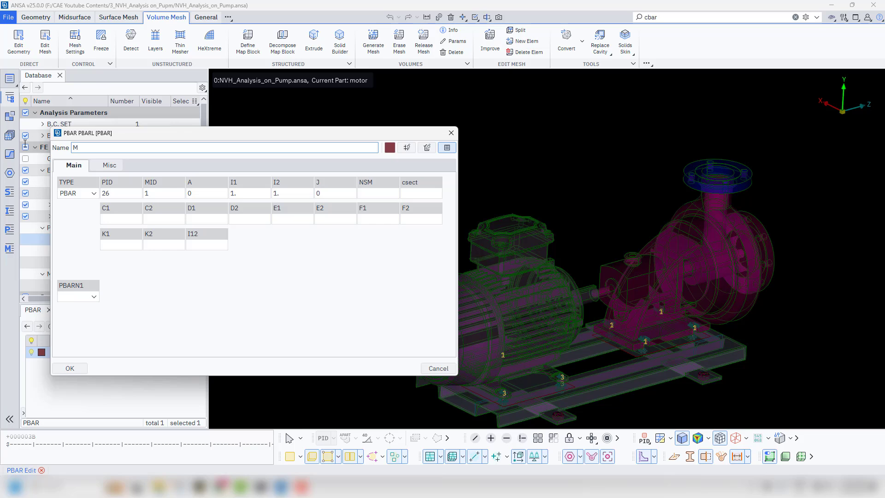
text(14_PBAR_Properties)
Set both moments of inertia, I1 and I2, of the M14 bar property to 9000
click(244, 194)
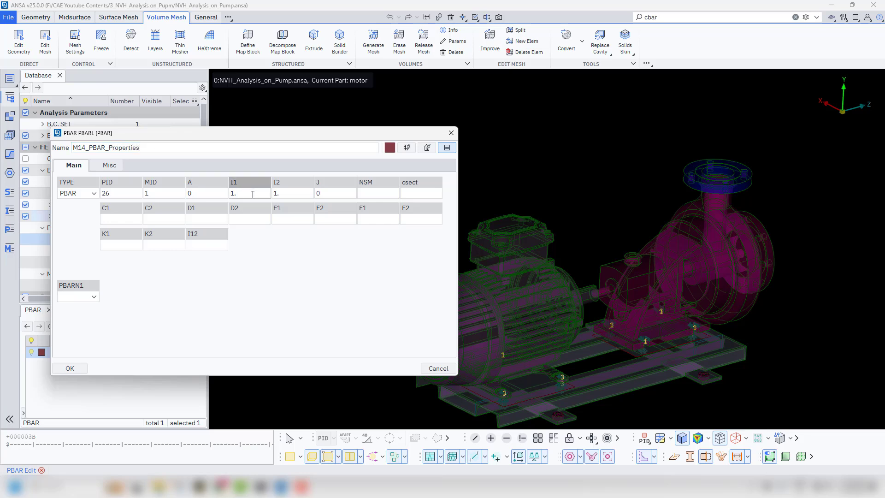
double_click(253, 194)
text(9000)
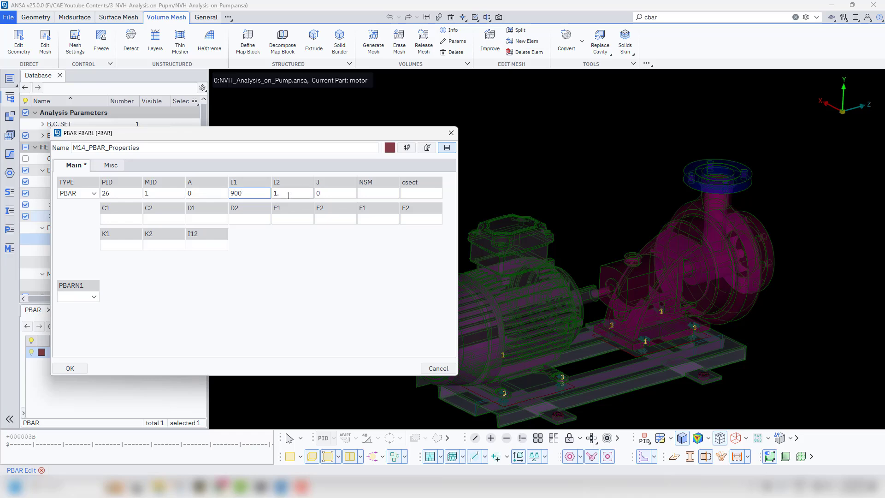
click(286, 194)
double_click(278, 194)
text(90000)
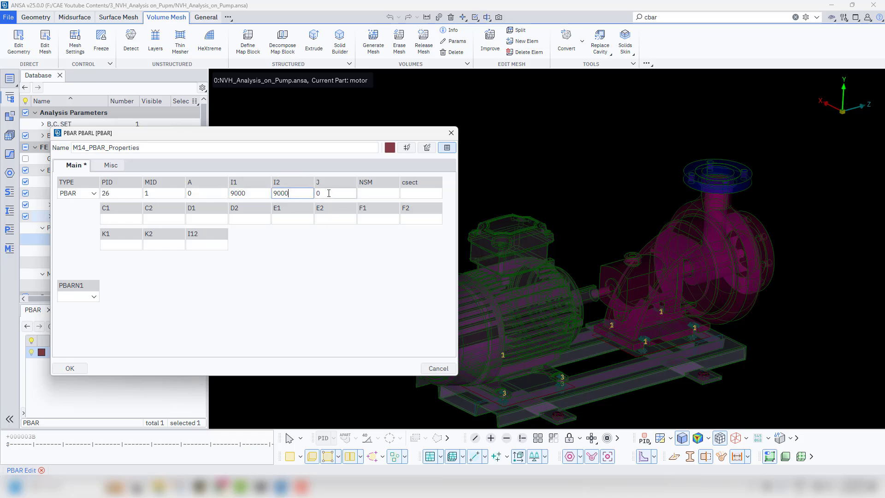
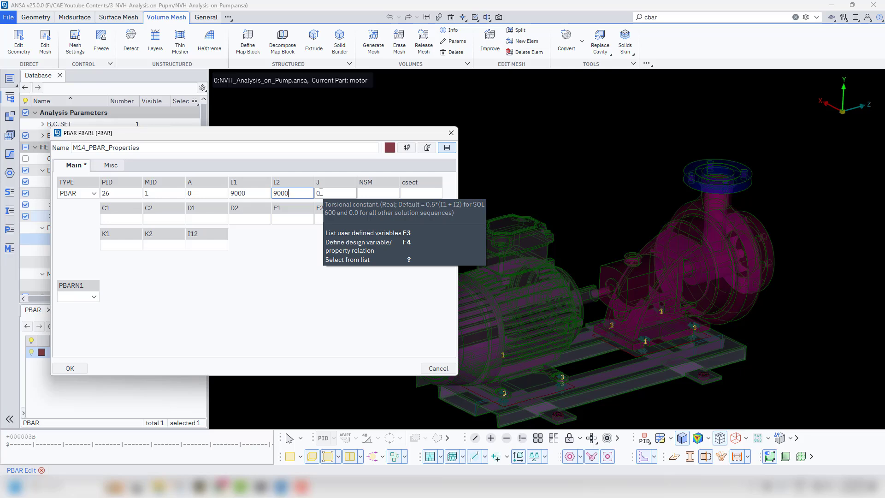
Set the M14 bar property's torsional constant J to 18000 and area A to 10, and accept the property definition
click(321, 193)
text(1800)
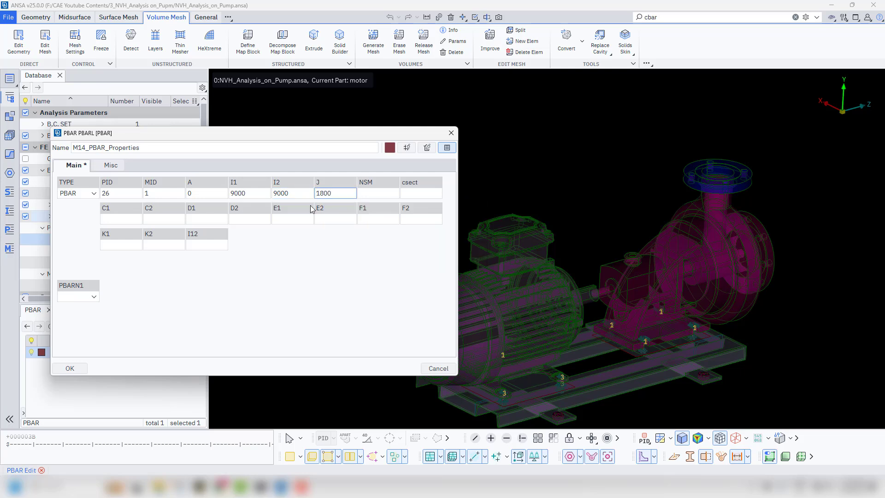
text(0)
click(187, 193)
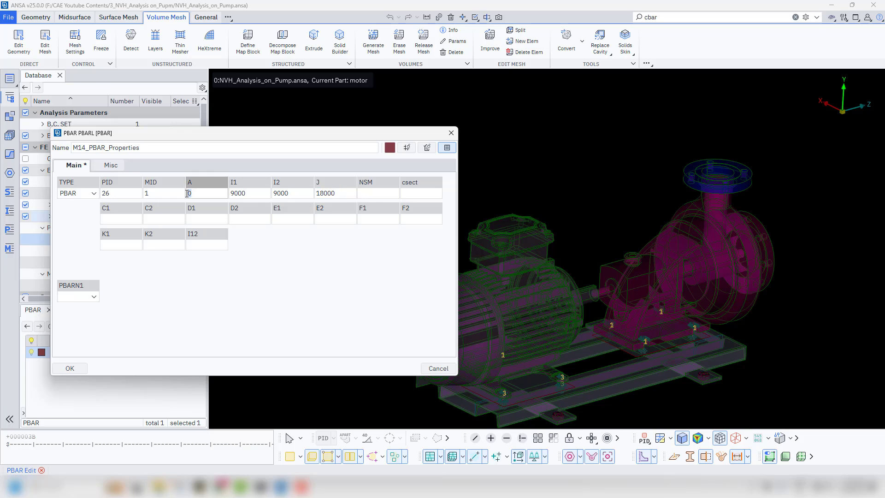
text(1)
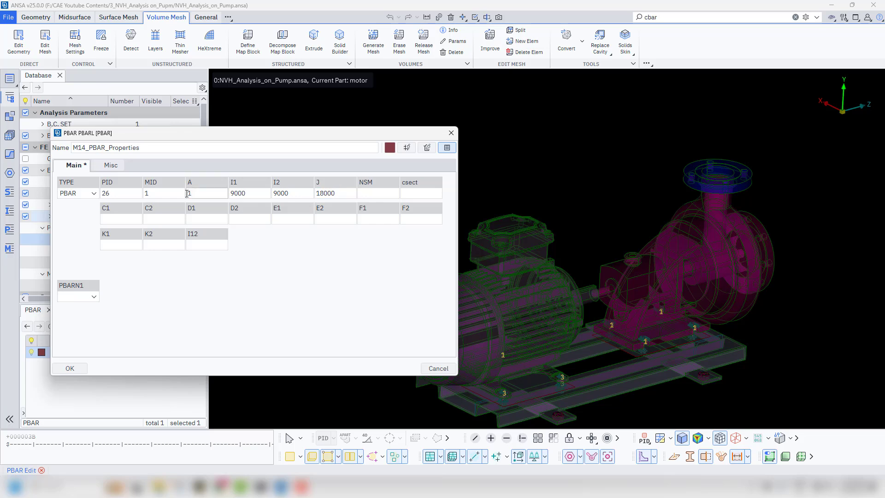
text(0)
click(69, 368)
click(68, 375)
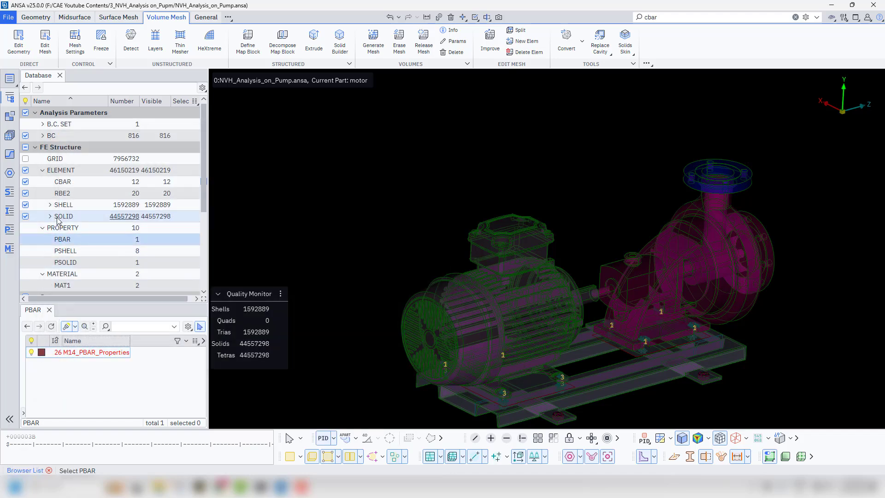
Rename the default MAT1 material with ID 37, starting its new name with PBar
click(68, 286)
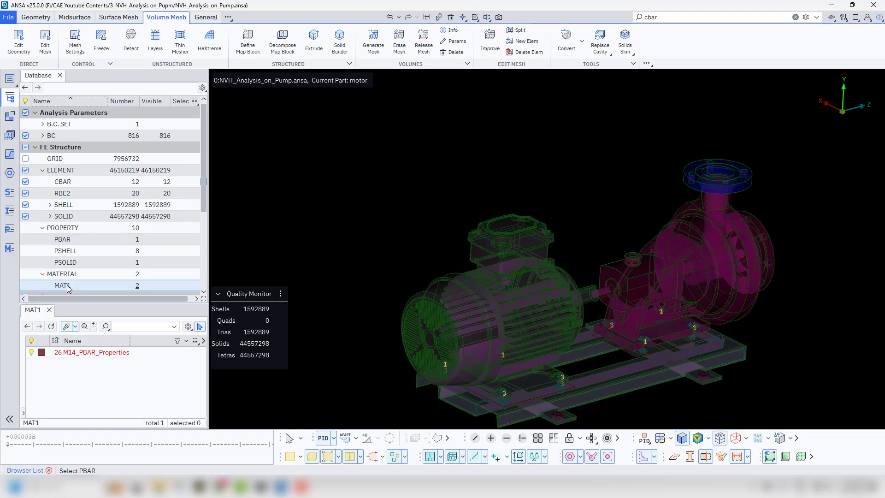
click(79, 365)
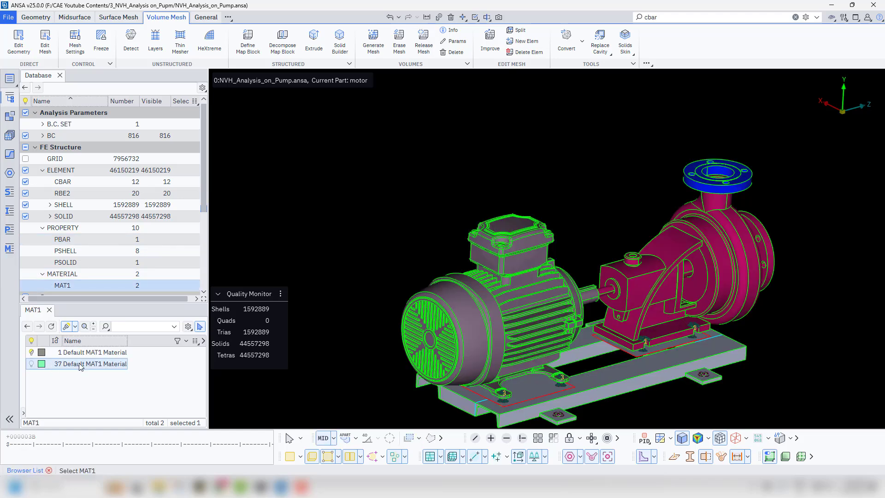
double_click(79, 364)
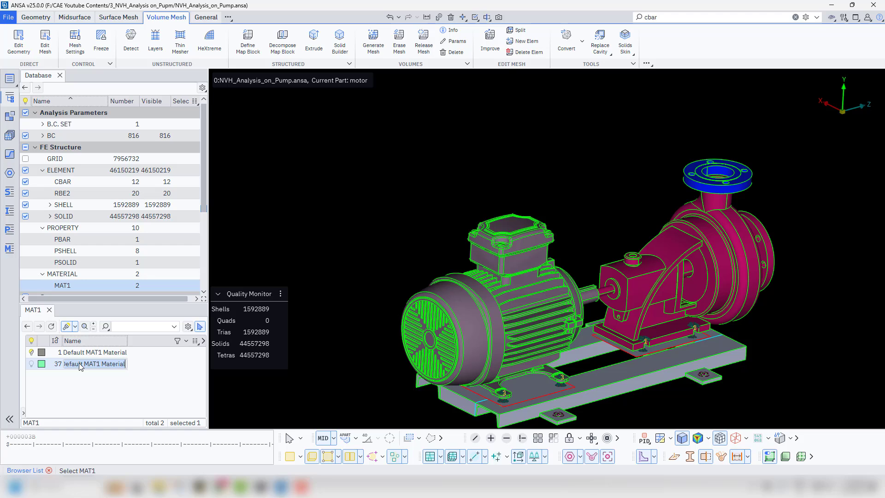
text(PBa)
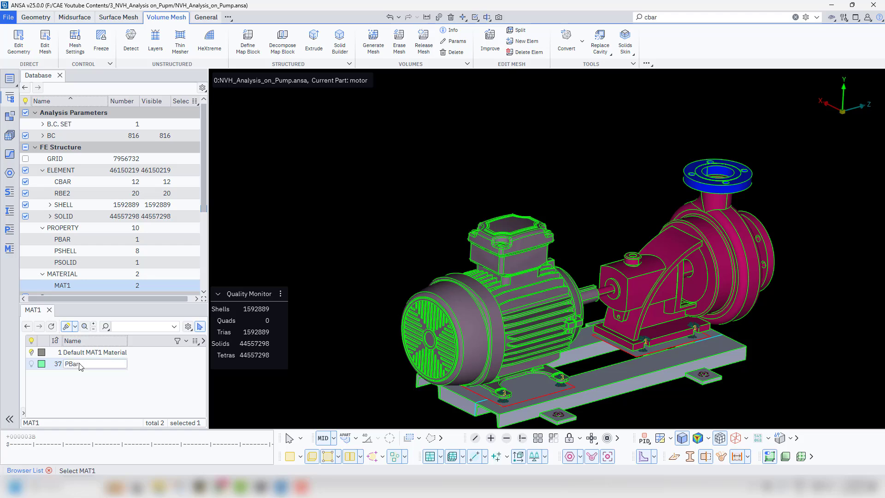
Rename the new MAT1 material to PBar_M and set its material ID to 2 and its G value to 80000
text(r_M)
key(Return)
double_click(79, 364)
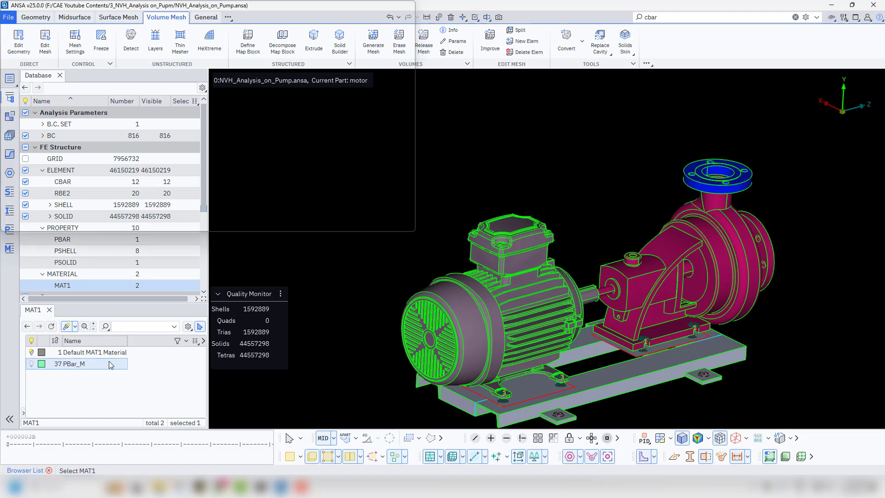
click(281, 326)
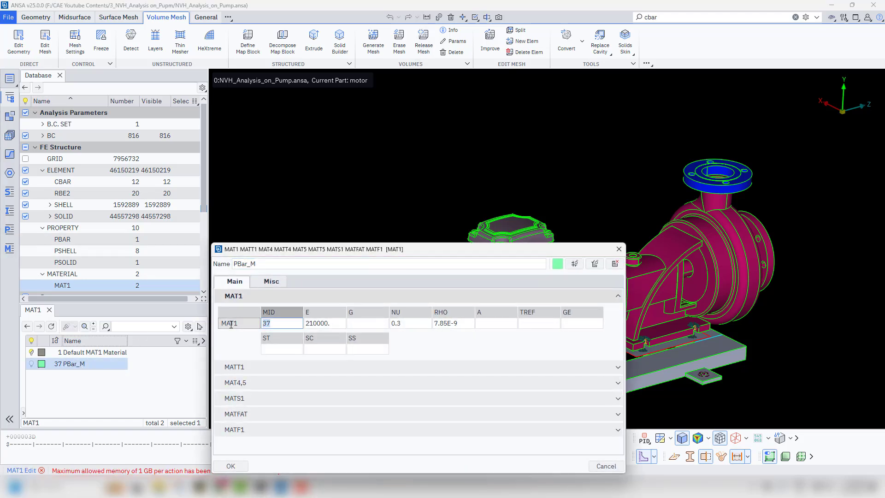
text(2)
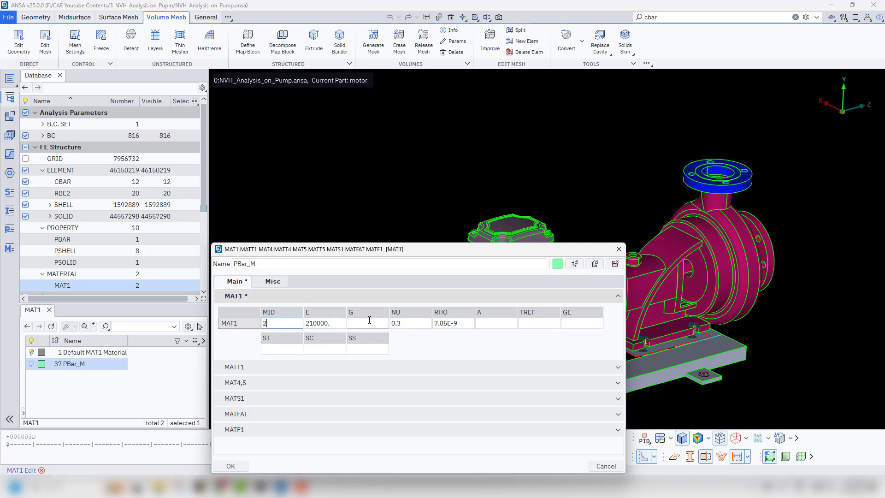
click(358, 323)
text(8000)
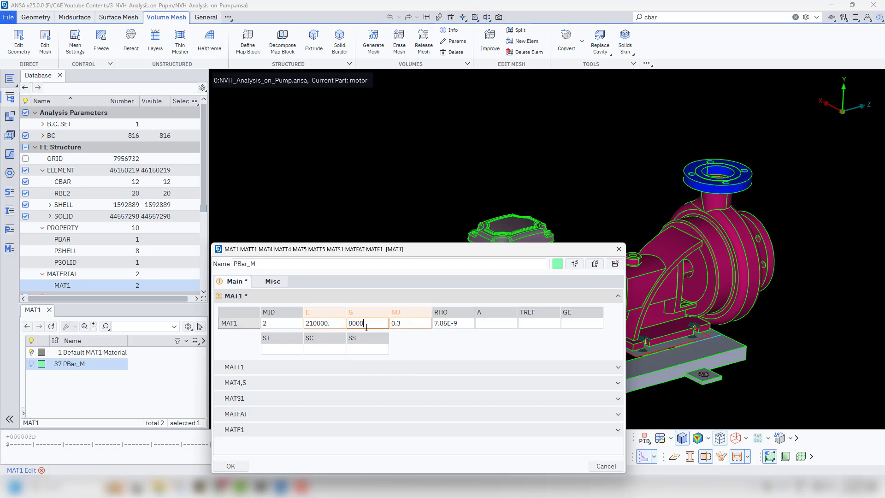
text(0)
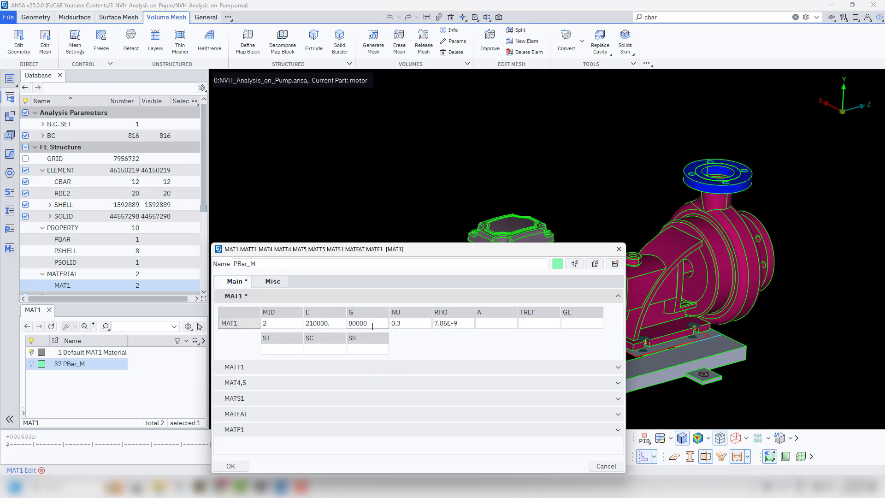
key(Return)
Replace the material ID of the M14_PBAR_Properties bar property and accept the edit
click(70, 240)
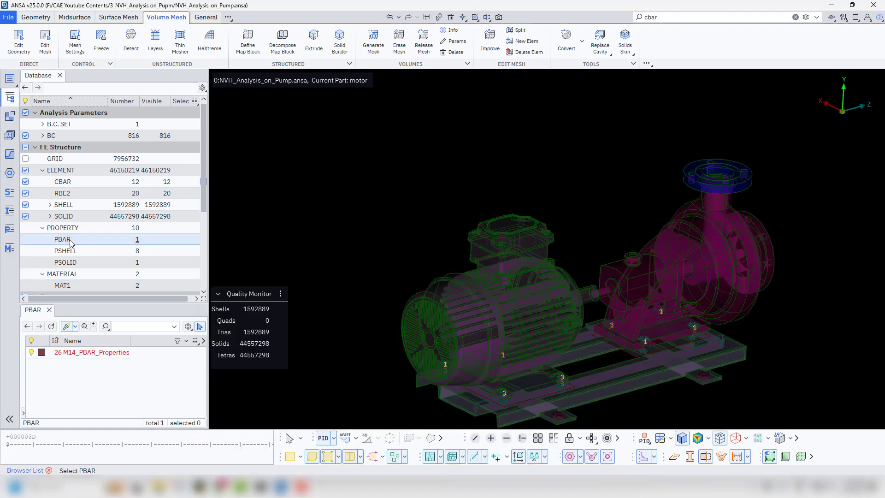
click(82, 356)
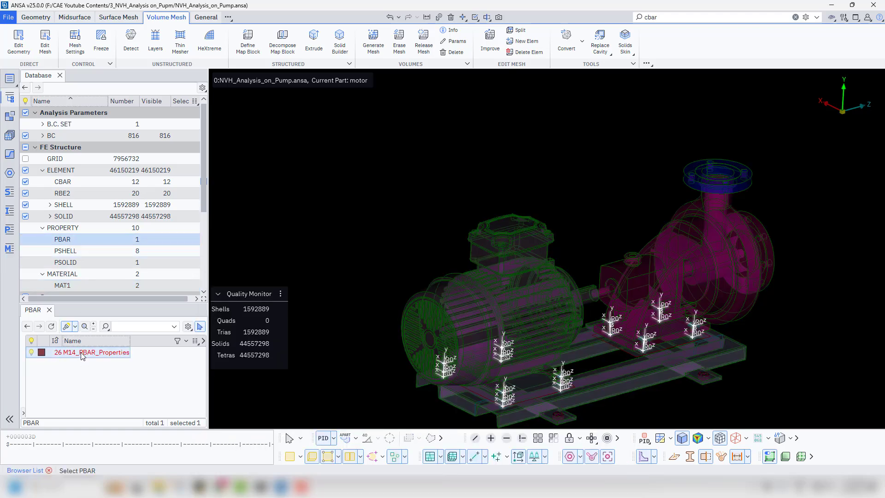
middle_click(90, 372)
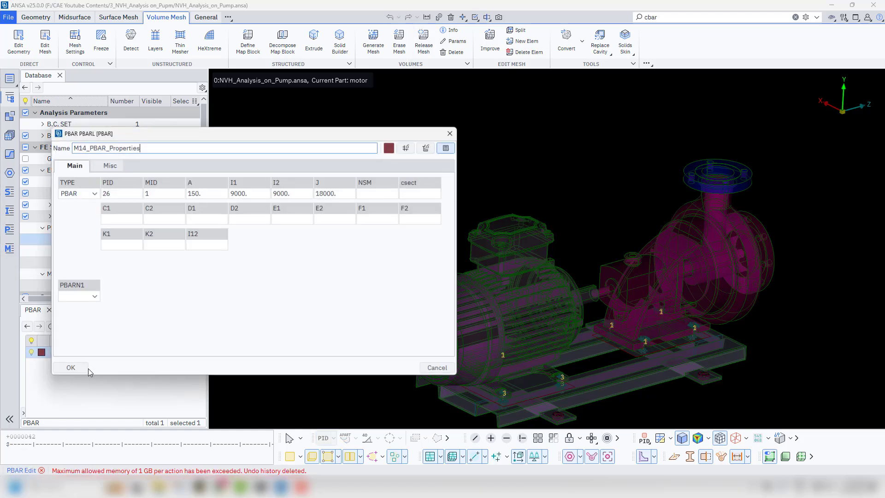
key(Tab)
key(BackSpace)
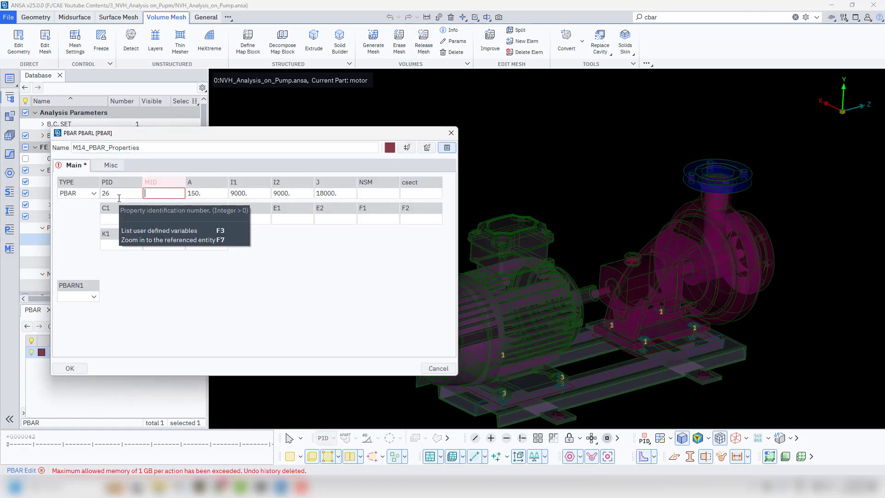
click(75, 368)
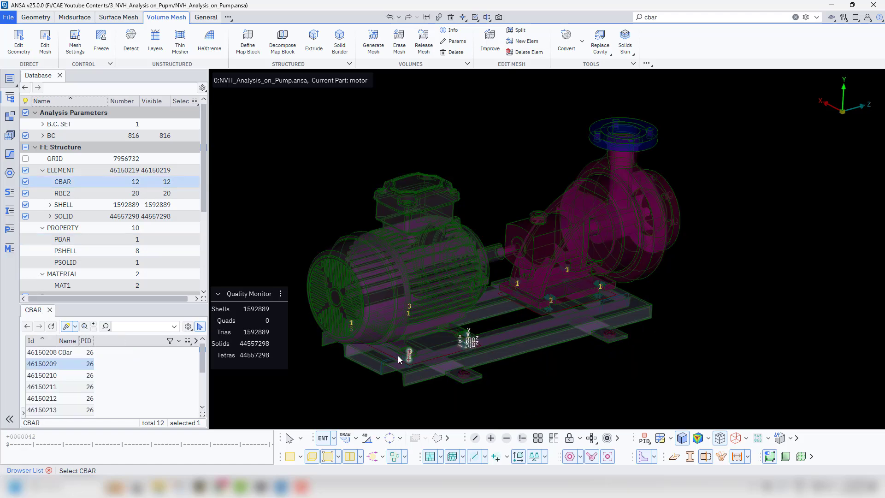
Clear the CBAR element selection and enable Beam Section Points in the Presentation Parameters
click(136, 384)
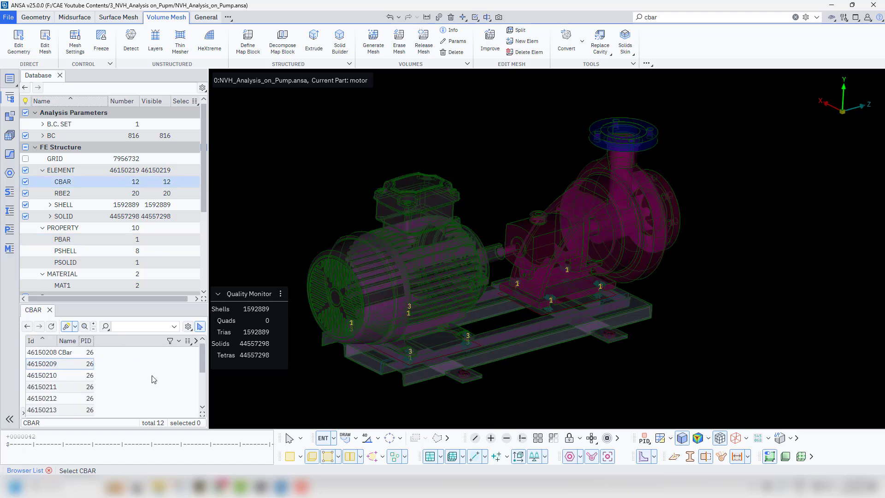
click(844, 17)
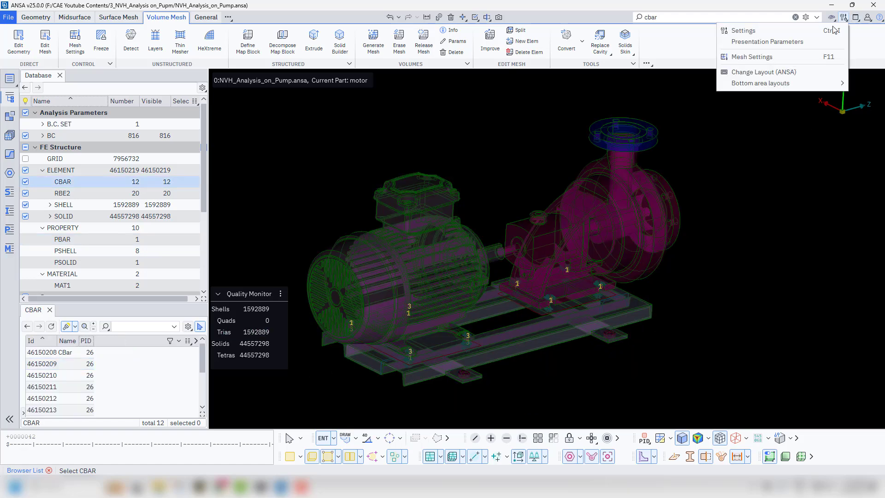
click(765, 41)
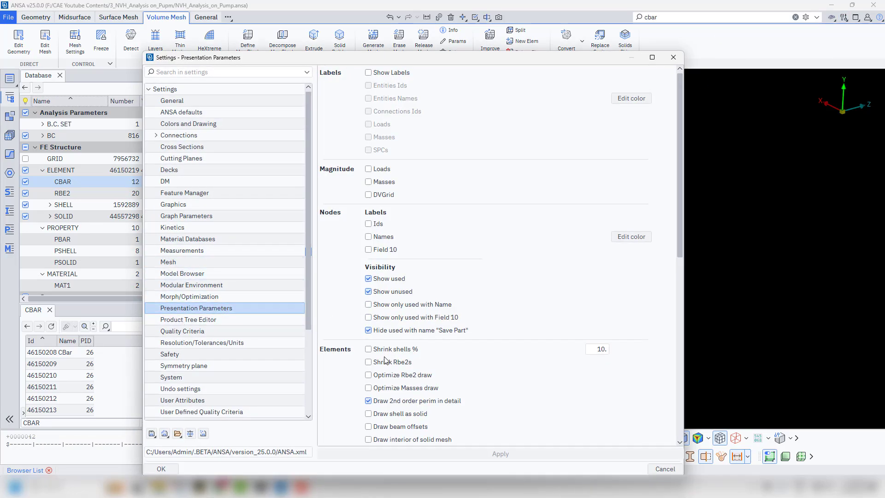
scroll(386, 363, down, 1)
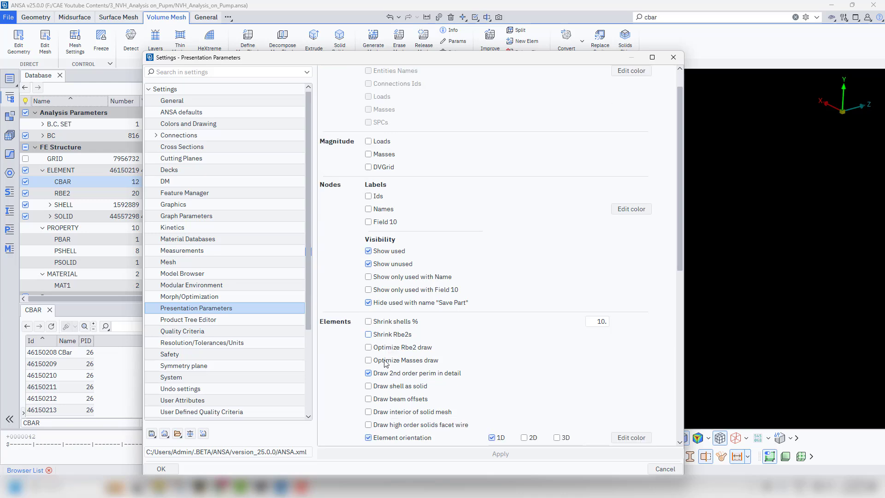
scroll(386, 364, down, 3)
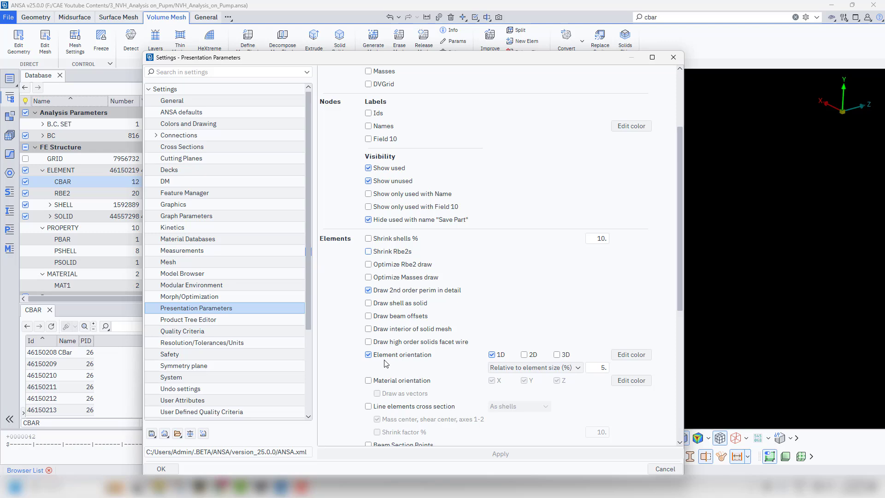
scroll(386, 364, down, 1)
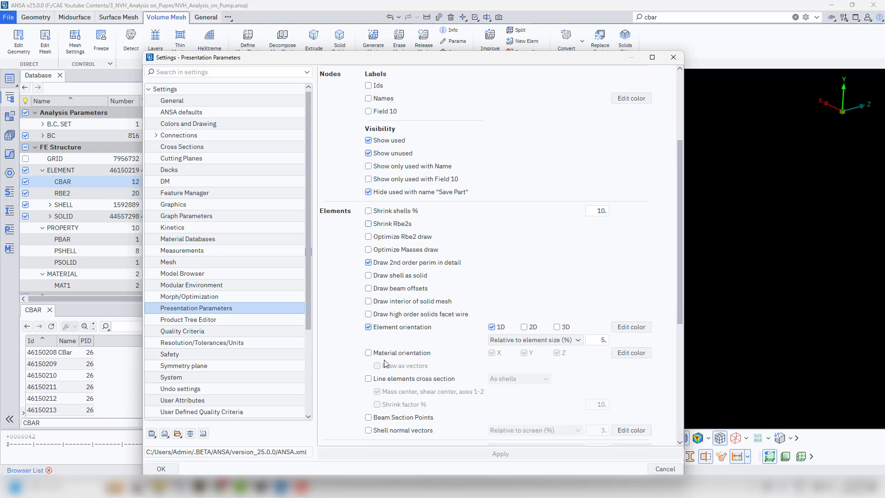
scroll(385, 364, down, 1)
click(379, 392)
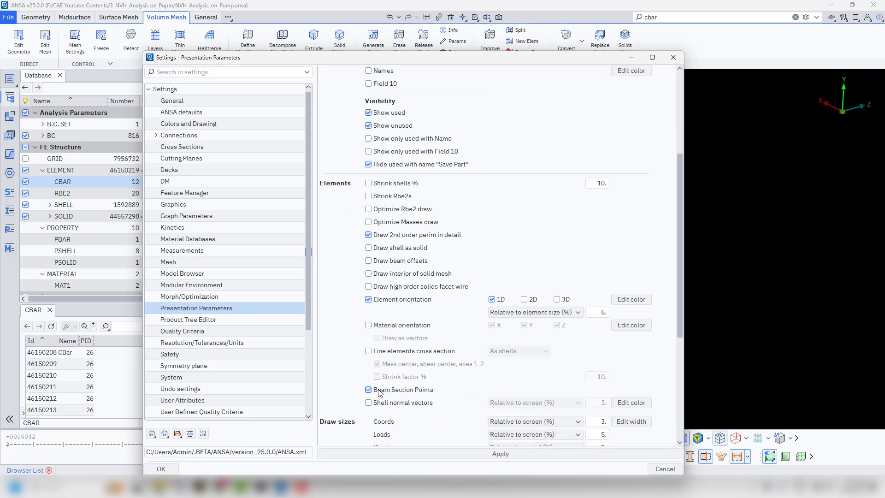
Enable Draw shell as solid and Draw beam offsets for elements, and apply the presentation settings
scroll(379, 392, down, 4)
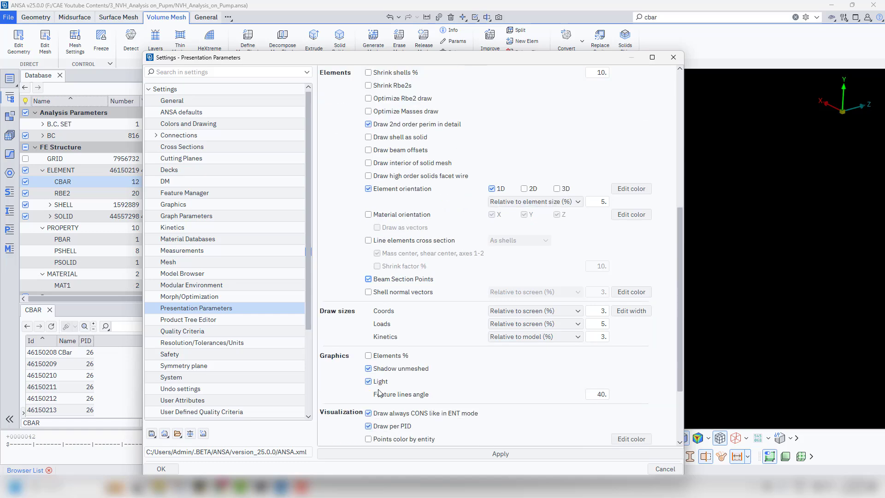
scroll(379, 392, down, 1)
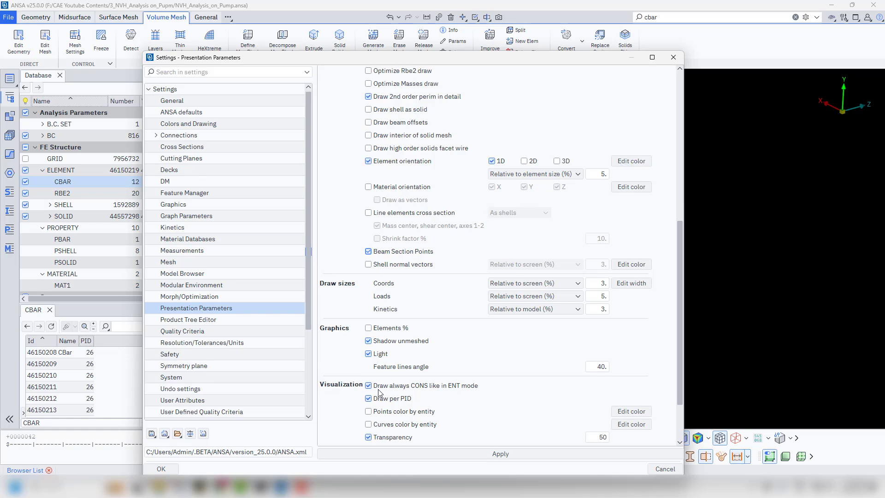
scroll(379, 393, down, 2)
scroll(379, 393, down, 1)
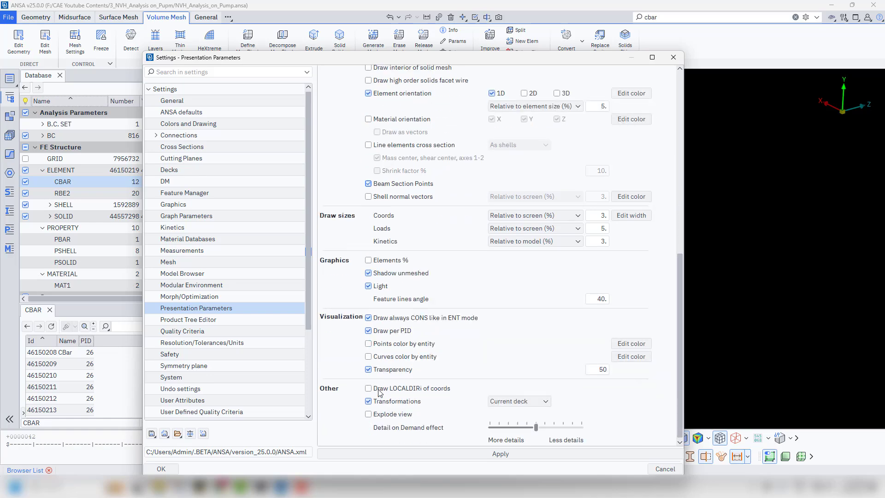
scroll(379, 392, up, 9)
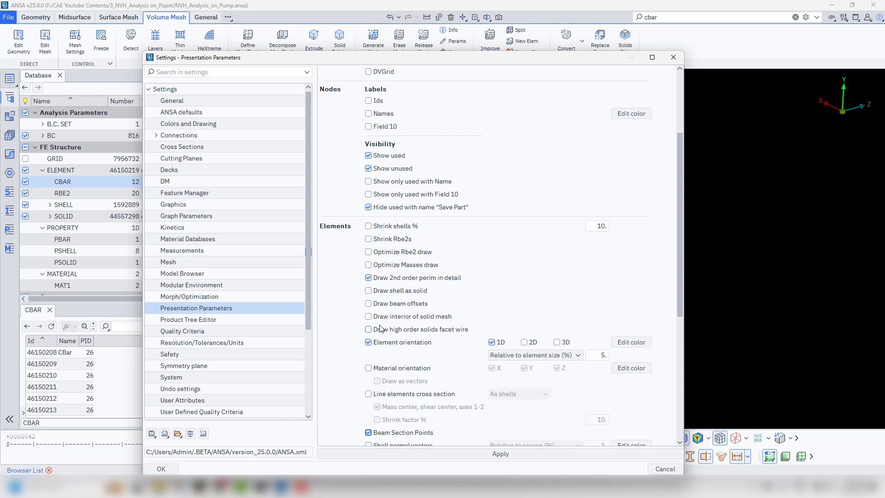
click(369, 291)
click(368, 304)
scroll(370, 306, up, 3)
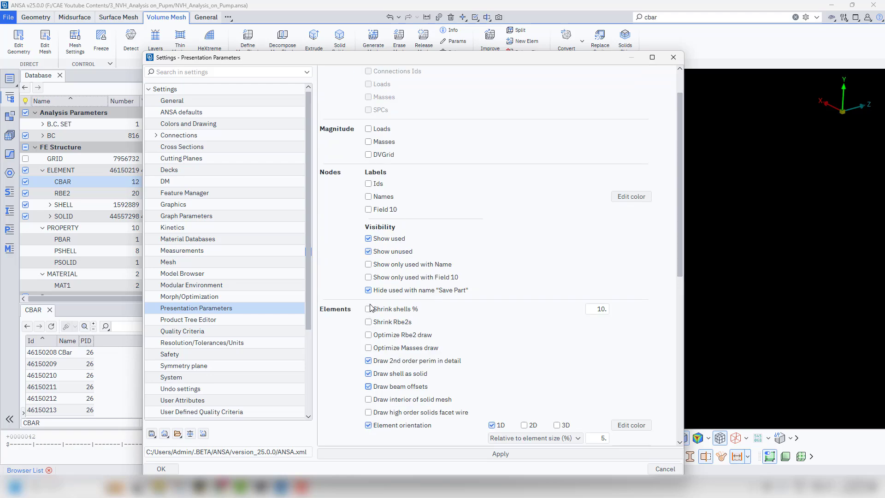
scroll(371, 307, up, 1)
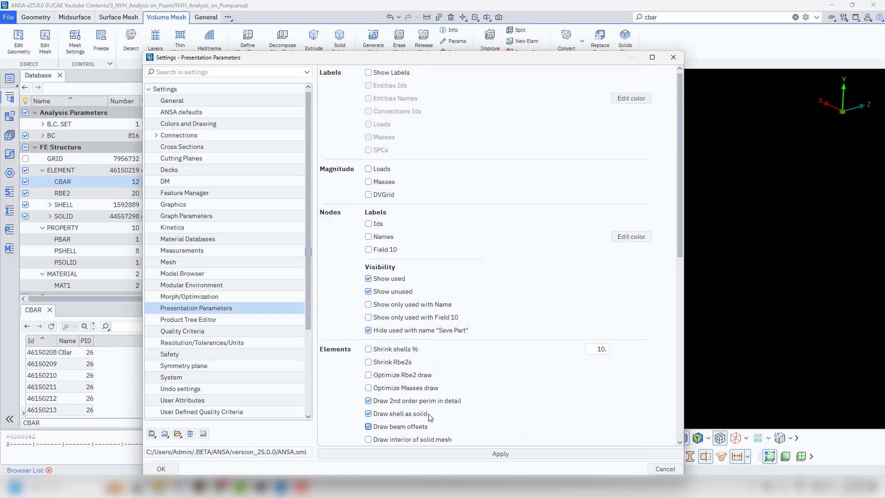
click(498, 454)
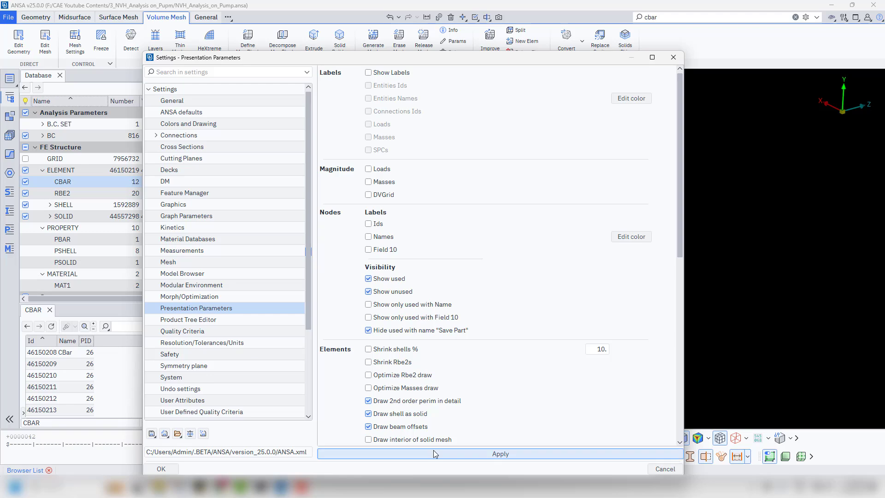
click(159, 468)
Inspect the bolt connections and shell thickness display around the motor feet on the base plate
scroll(417, 349, up, 10)
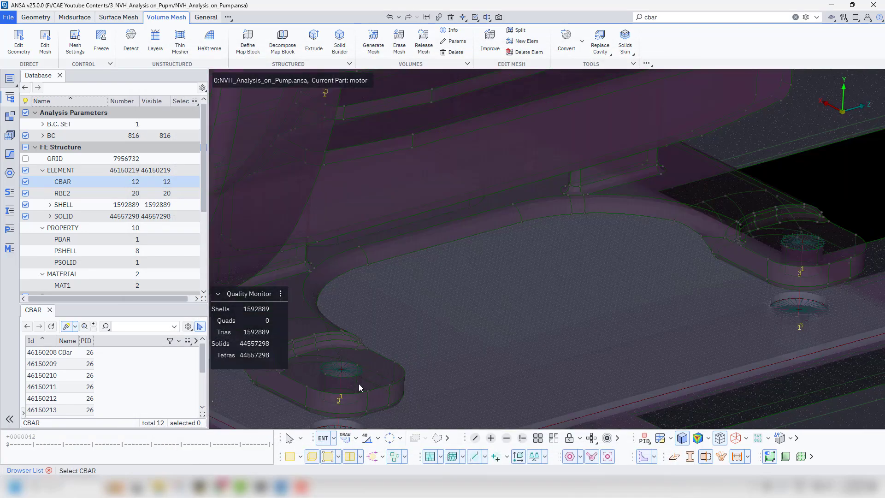
scroll(375, 379, down, 5)
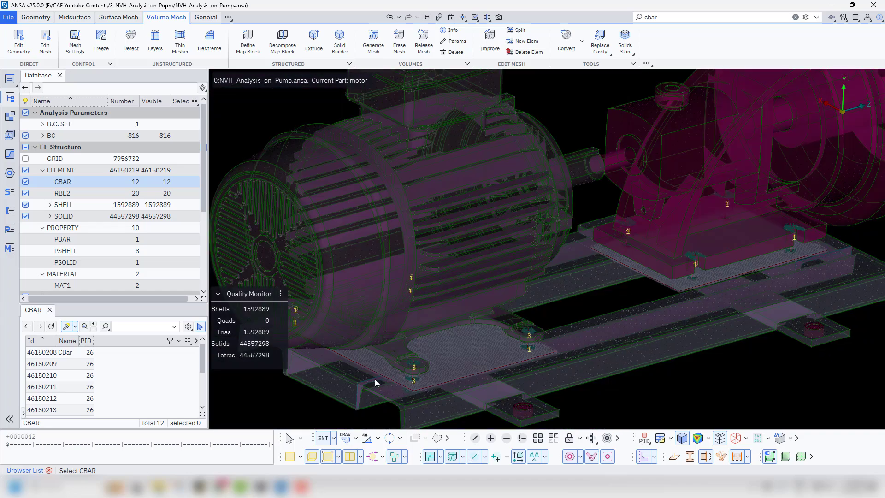
click(268, 407)
middle_click(268, 405)
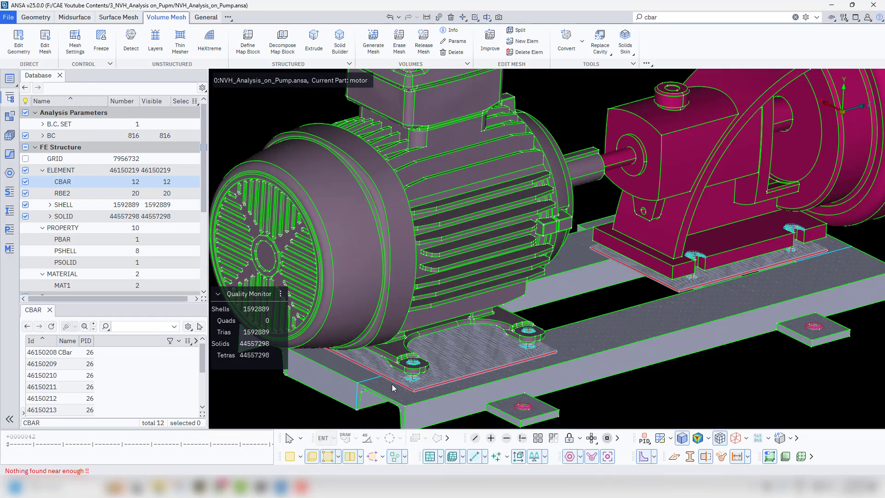
scroll(392, 384, up, 8)
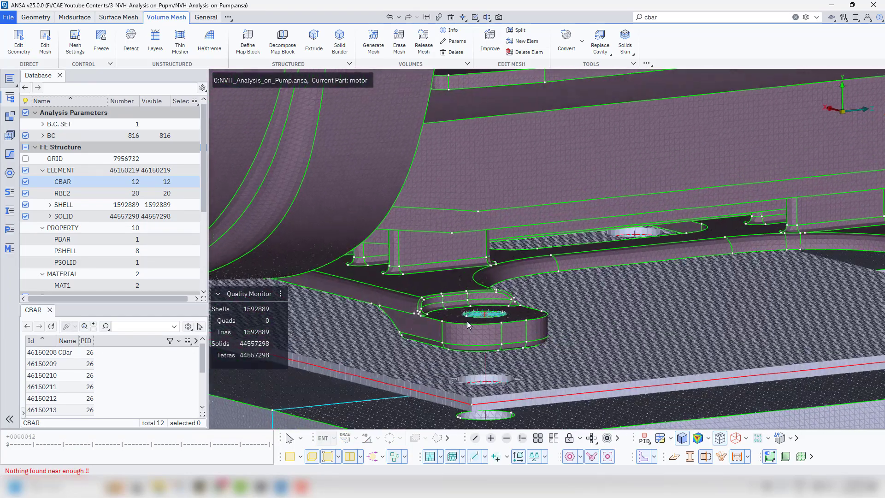
ctrl+drag(467, 321, 464, 370)
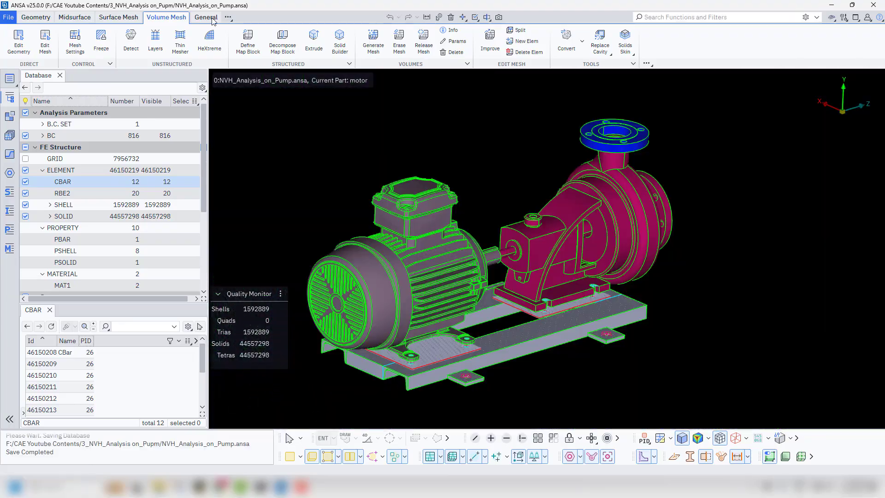
Add the Structural analysis toolset to the ribbon
click(212, 19)
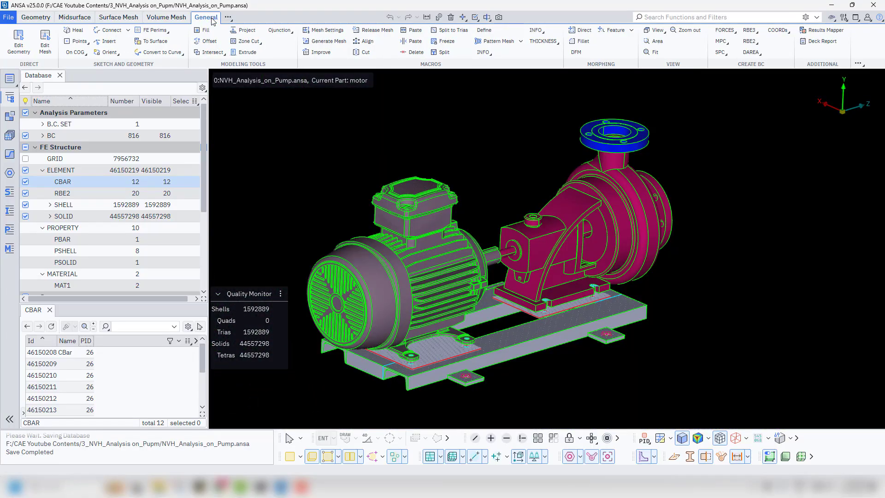
click(227, 17)
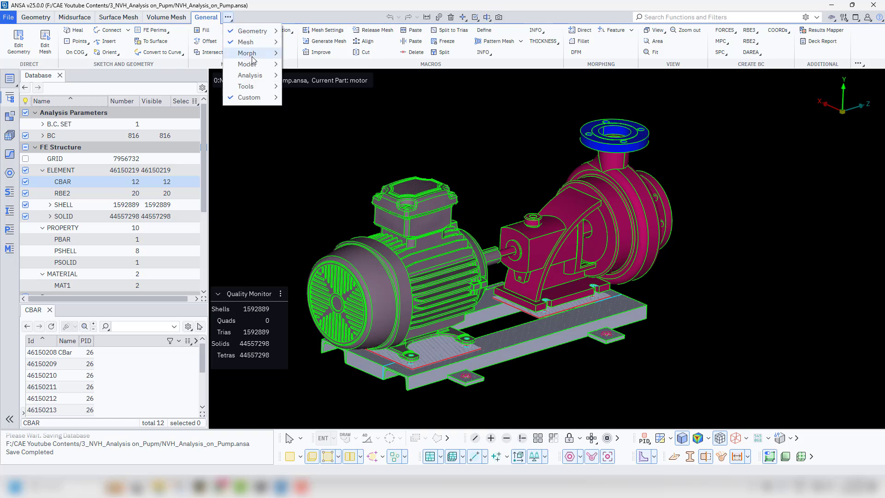
mouse_move(254, 82)
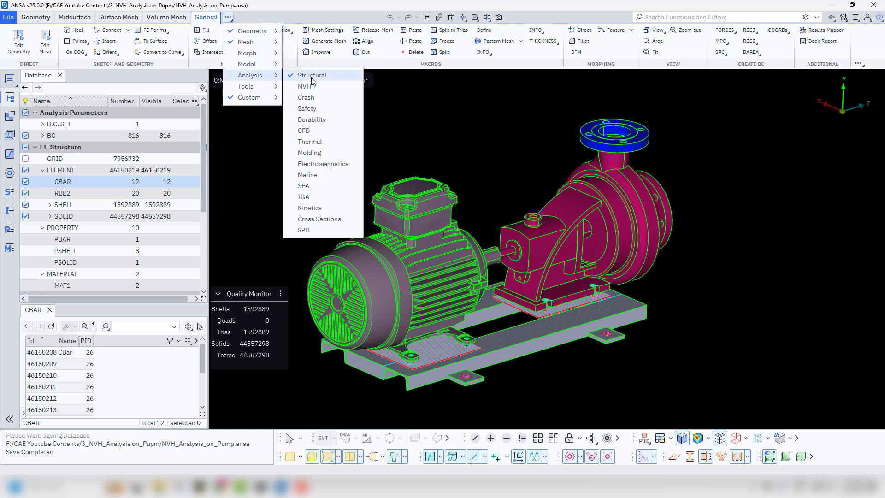
click(234, 76)
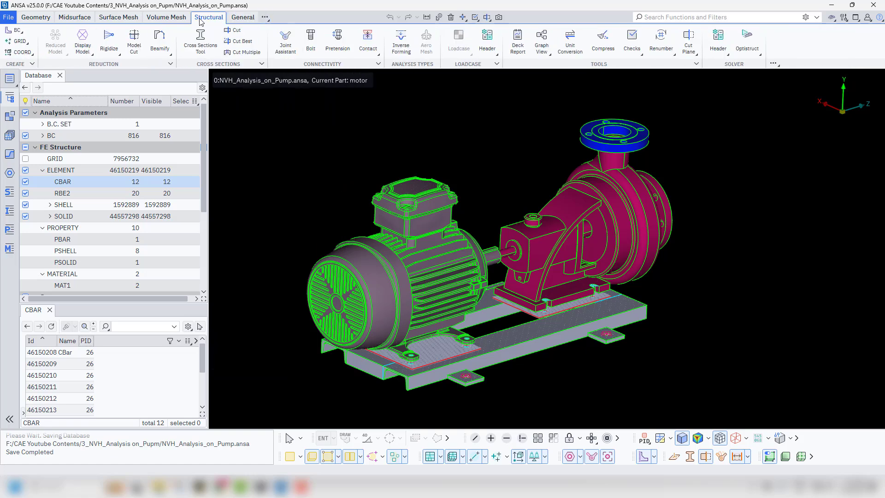
Create an Optistruct header for a Normal Modes analysis with the autofill commands and accept it
click(755, 53)
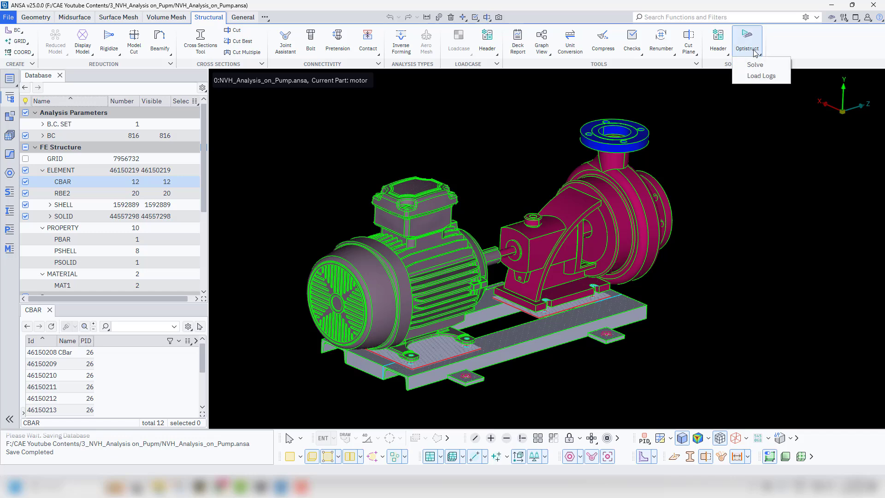
click(723, 50)
mouse_move(733, 76)
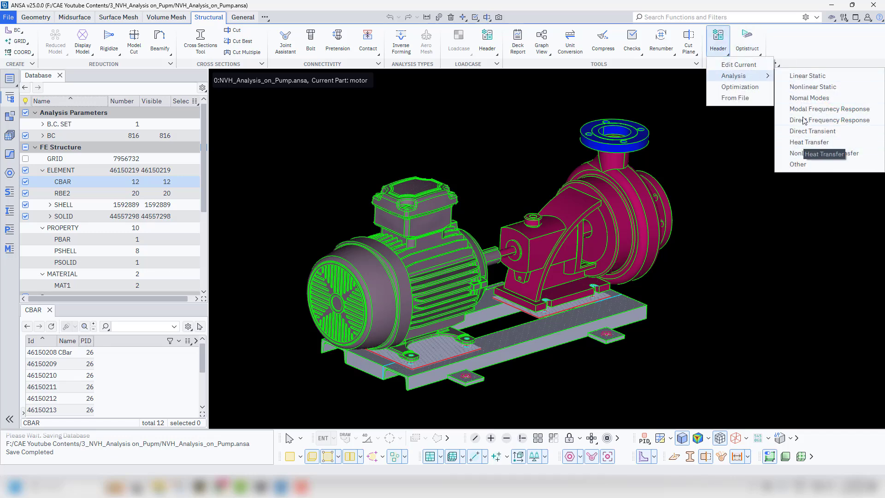
click(810, 98)
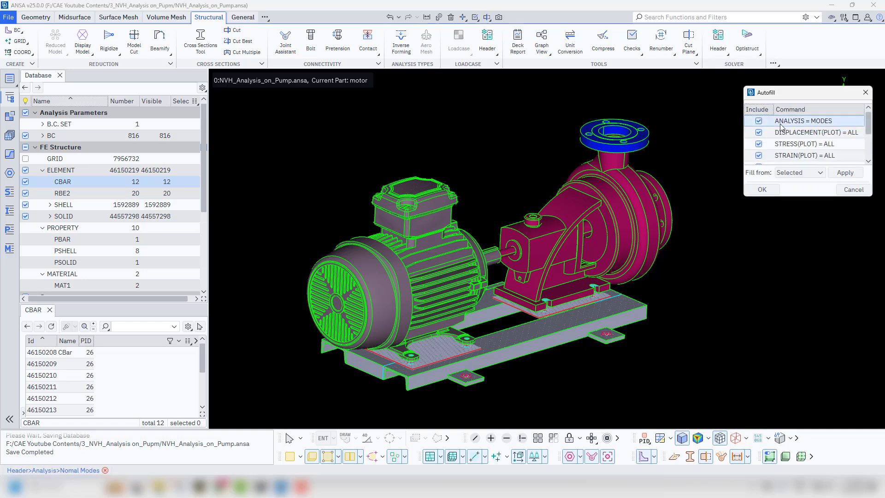
click(763, 189)
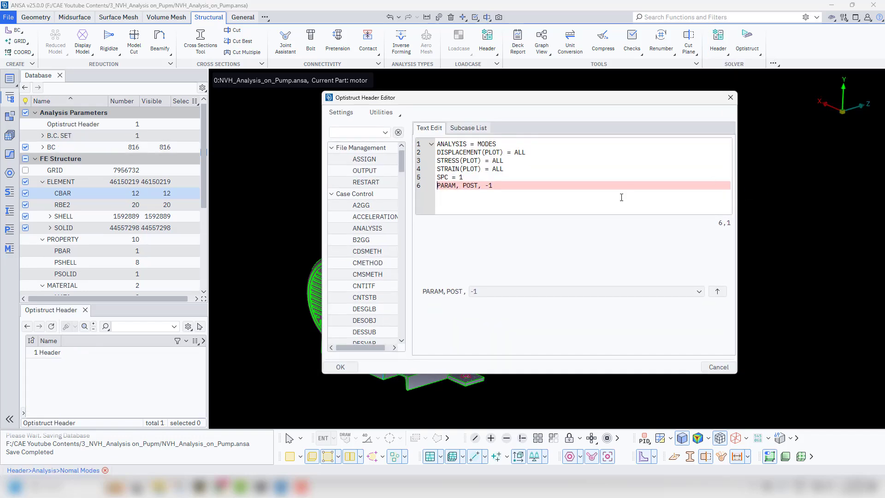
click(475, 178)
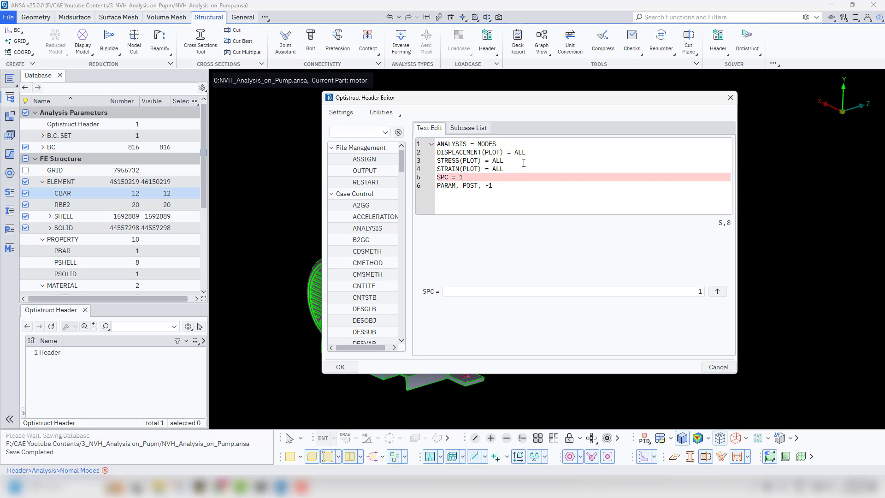
click(340, 367)
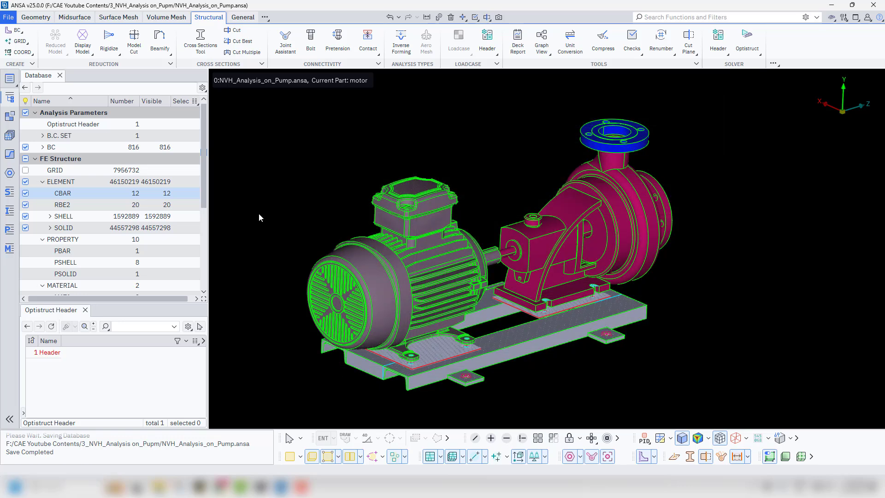
Replace the Optistruct header text with the lines copied from PARAM Cards.txt, from FORMAT H3D through PARAM,INREL,-2
double_click(52, 353)
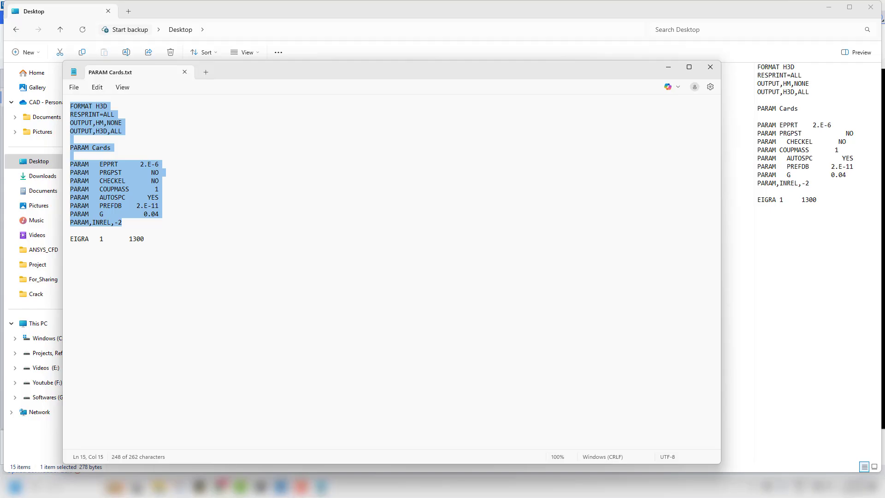
click(280, 487)
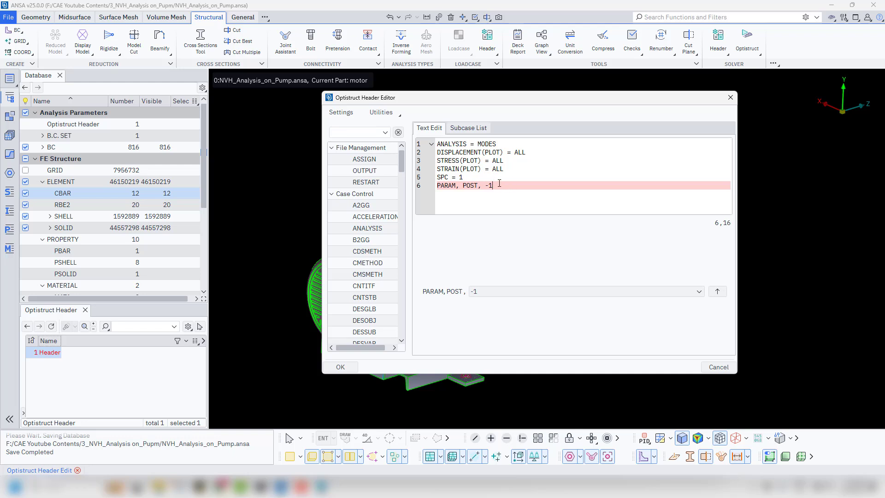
text(PARAM     EPPRT        2.E-6 PARAM     PRGPST          NO PARAM   CHECKEL       NO PARAM     COUPMASS       1 PARAM   AUTOSPC          YES PARAM   PREFDB        2.E-11 PARAM   G           0.04 PARAM,INREL,-2)
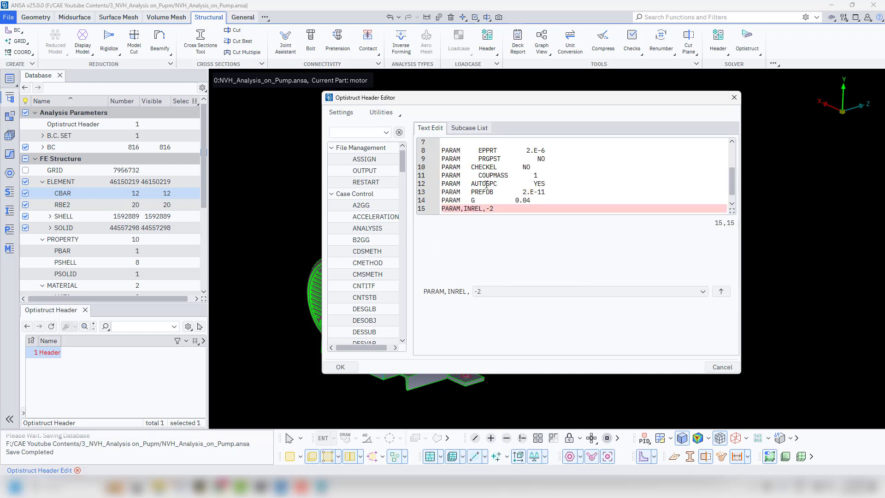
Remove the "PARAM Cards" title and the surplus blank lines from the header text, keeping one blank line before the parameters
scroll(461, 185, up, 2)
click(422, 185)
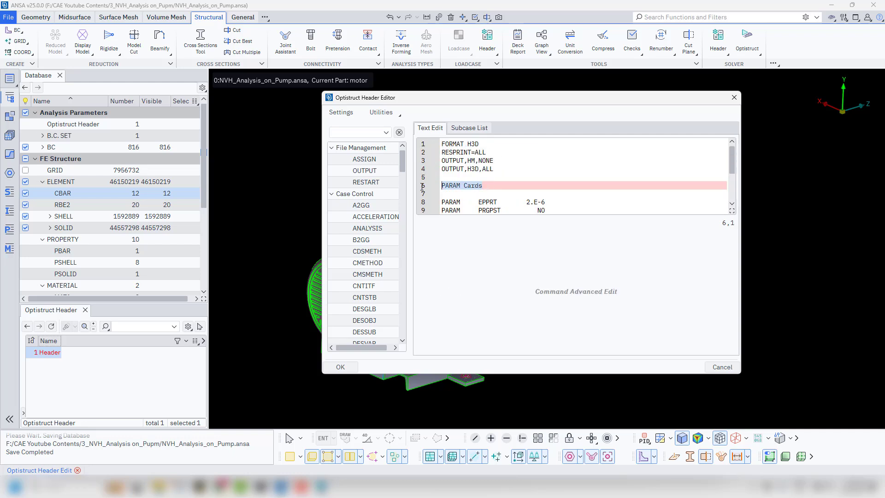
key(BackSpace)
key(BackSpace)
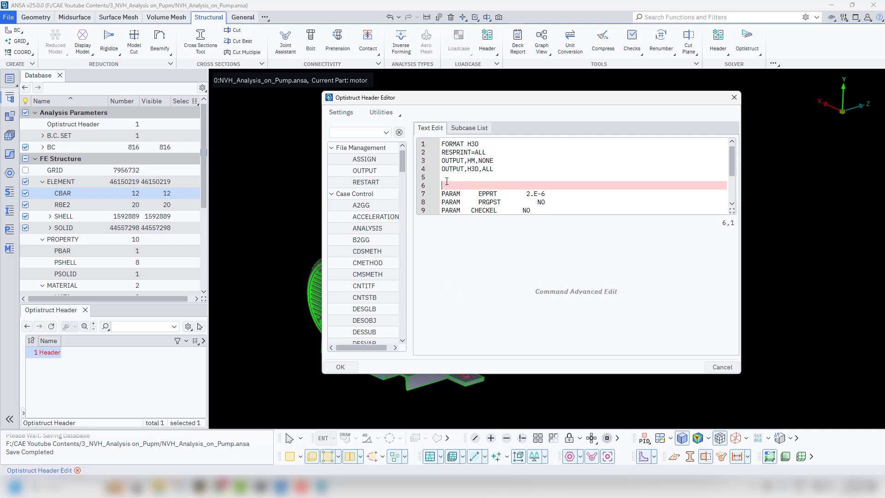
key(Delete)
scroll(464, 180, down, 2)
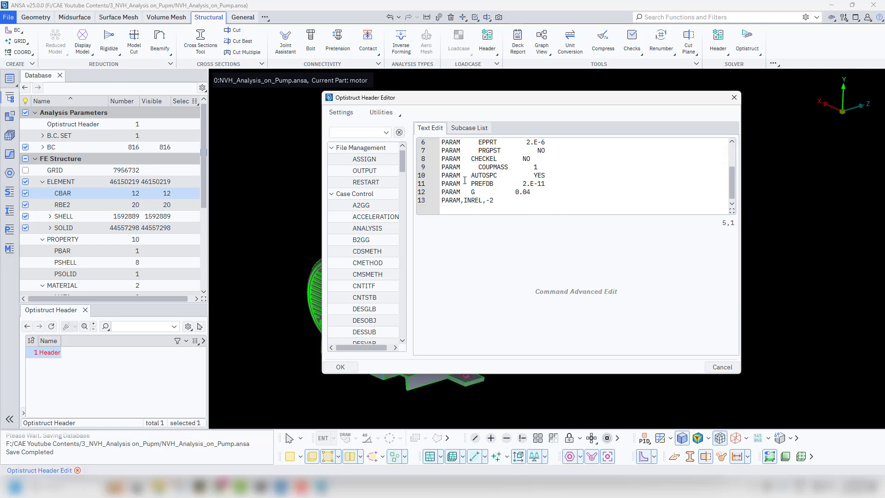
Create an EIGRL real eigenvalue extraction card with ND set to 15 and list it under METHOD
click(652, 17)
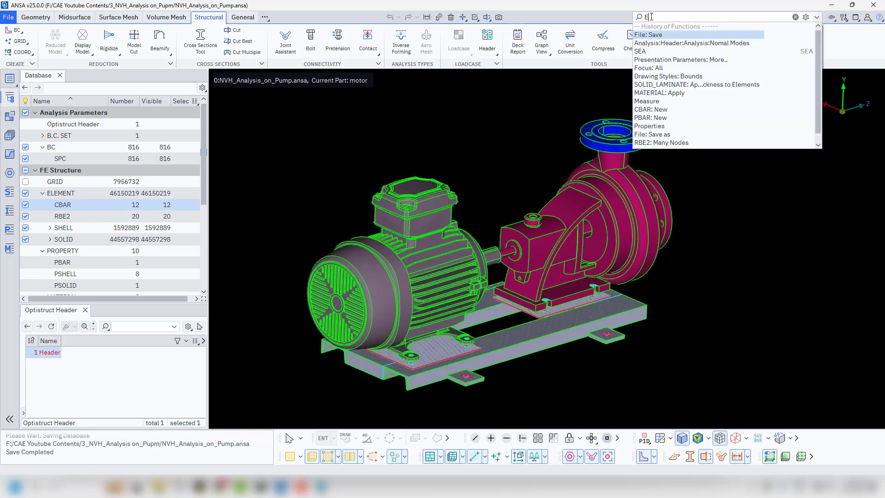
text(EIGRL)
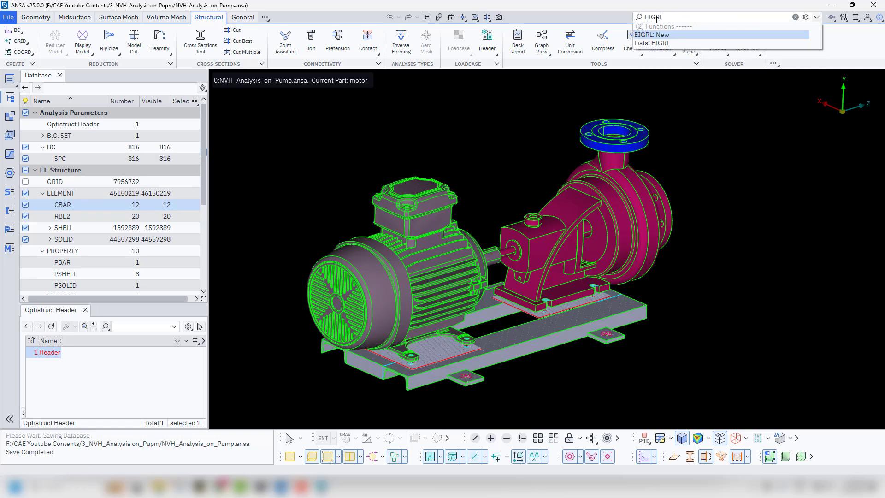
key(Return)
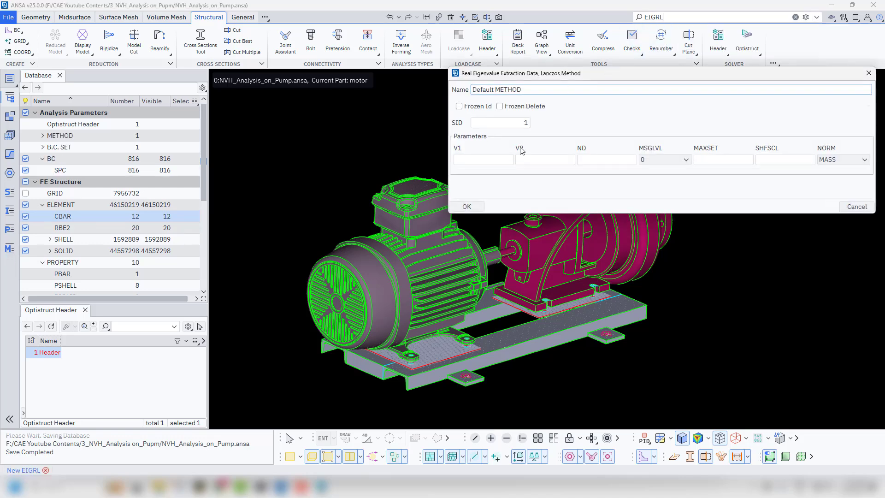
click(497, 160)
click(592, 159)
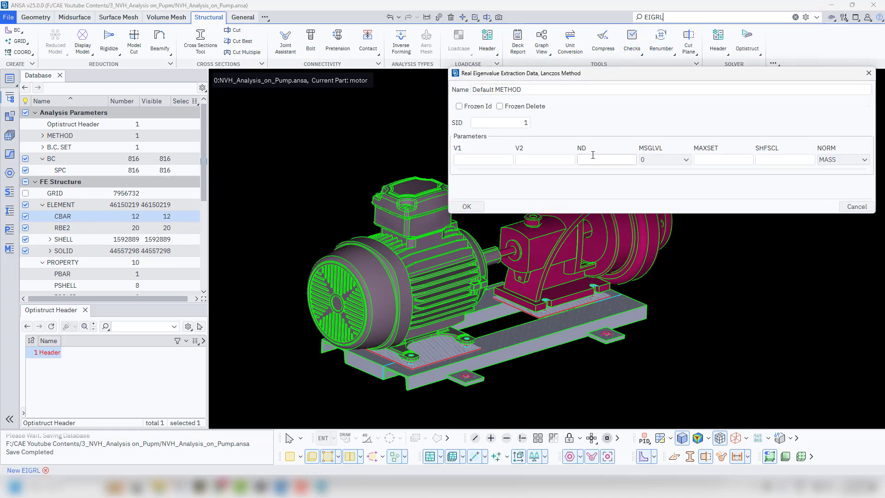
text(15)
click(467, 207)
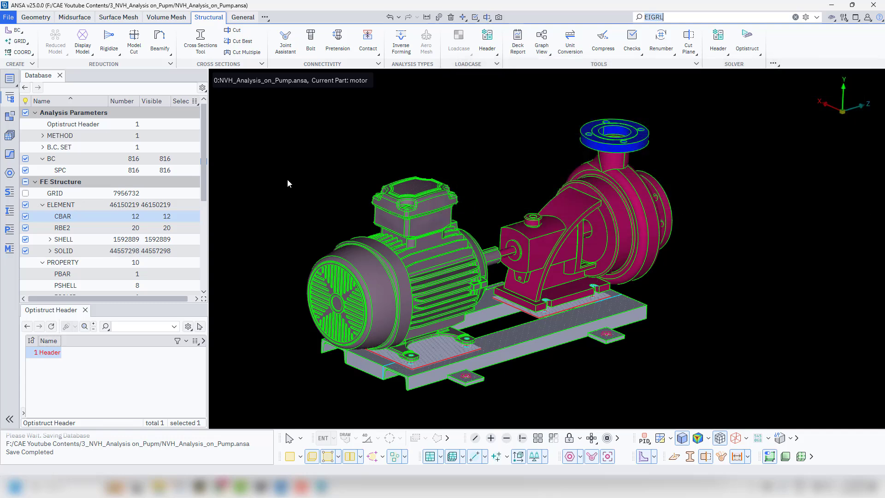
click(42, 136)
click(69, 149)
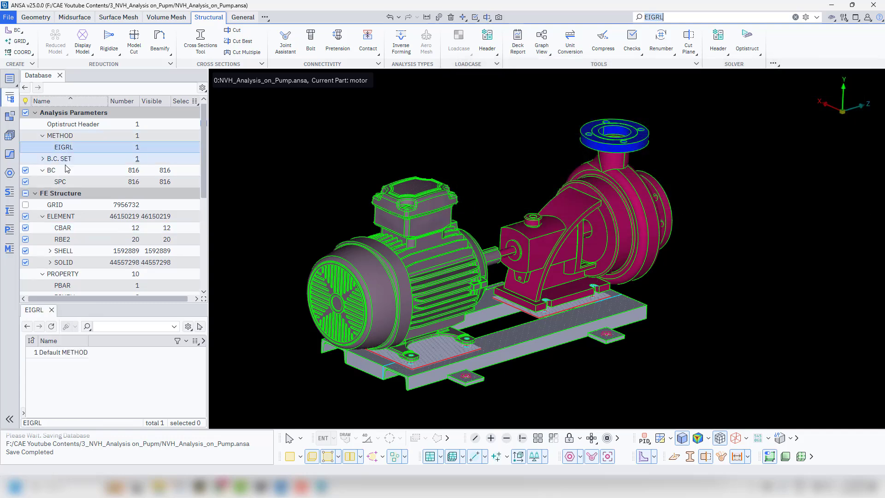
Reopen the Optistruct header and add a "Subcase 1" line between the output requests and the PARAM cards
click(91, 126)
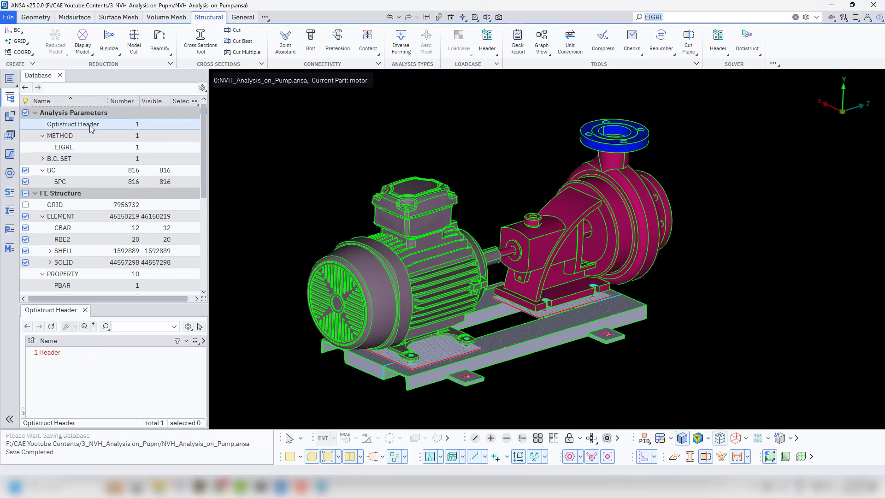
double_click(47, 353)
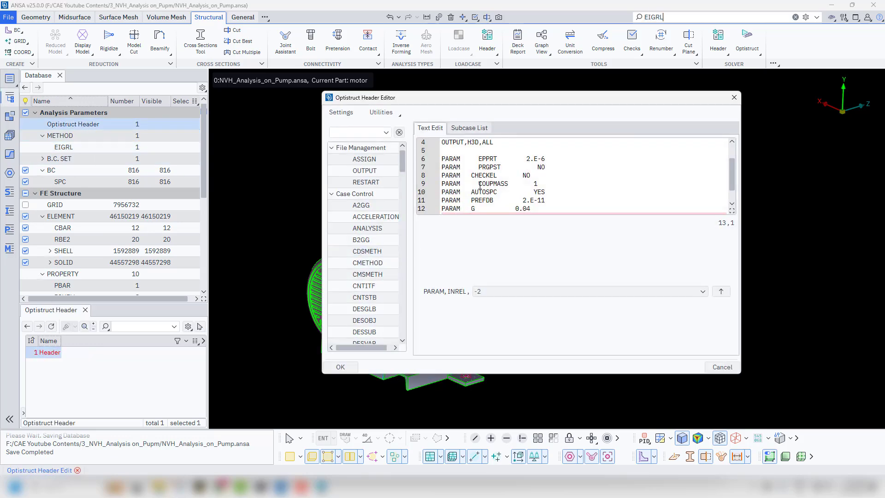
scroll(480, 184, up, 1)
scroll(481, 184, down, 2)
click(539, 201)
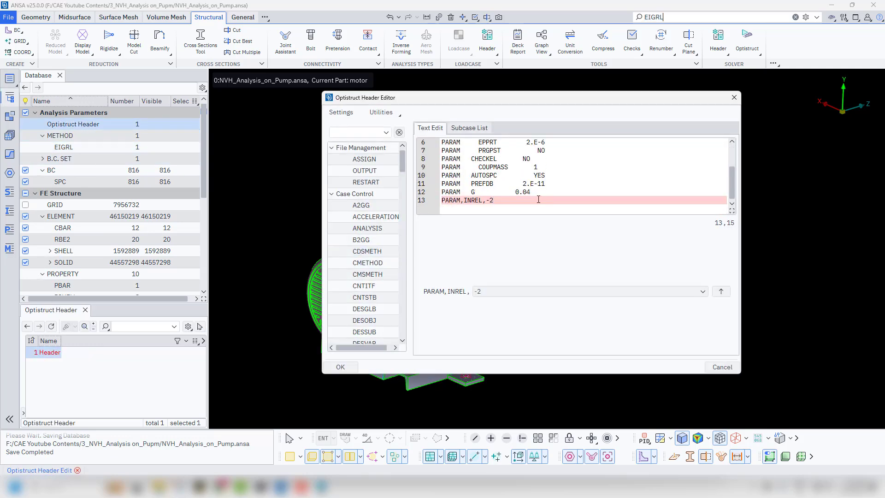
scroll(507, 189, up, 2)
click(480, 178)
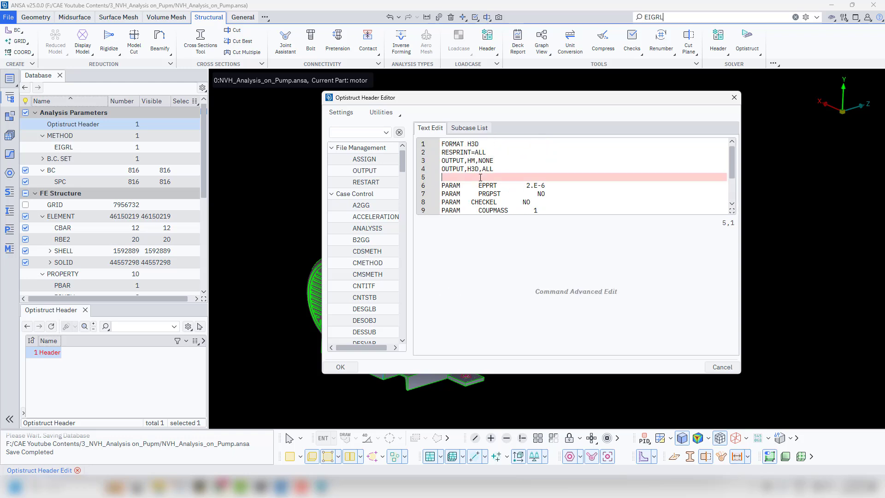
key(Return)
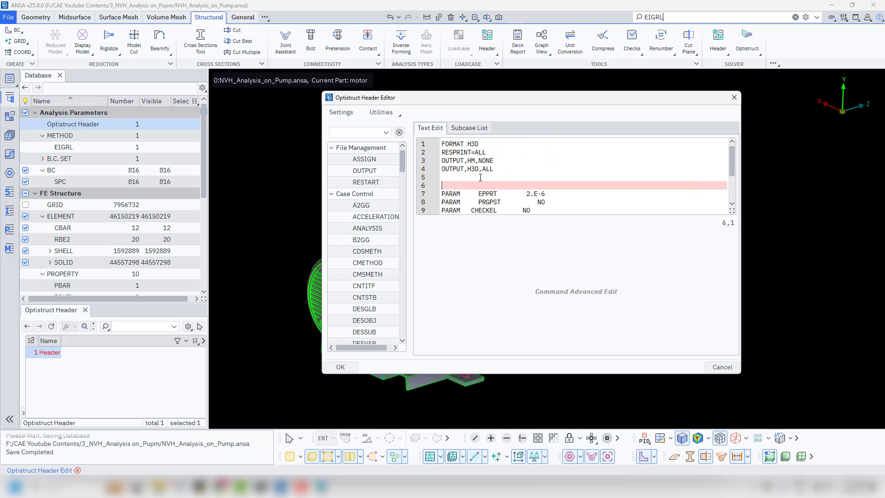
text(Subcase)
key(Return)
text(1)
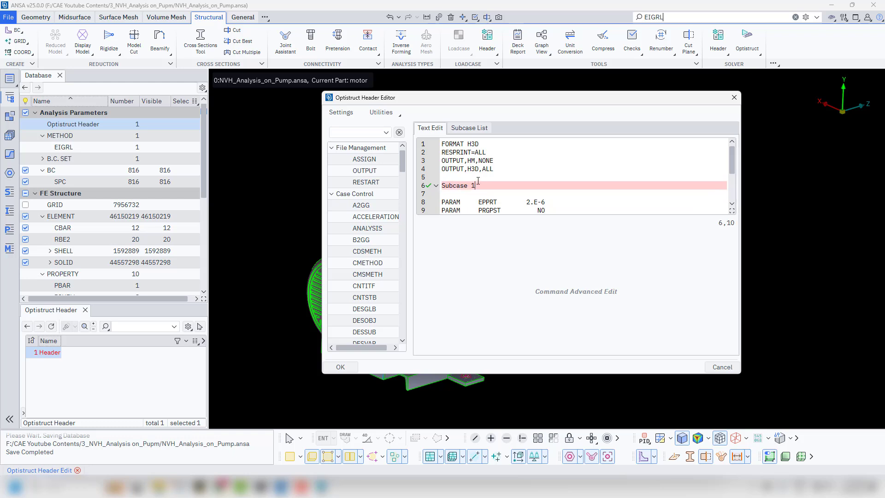
Add the line METHOD = 1 under Subcase 1 in the header
key(Return)
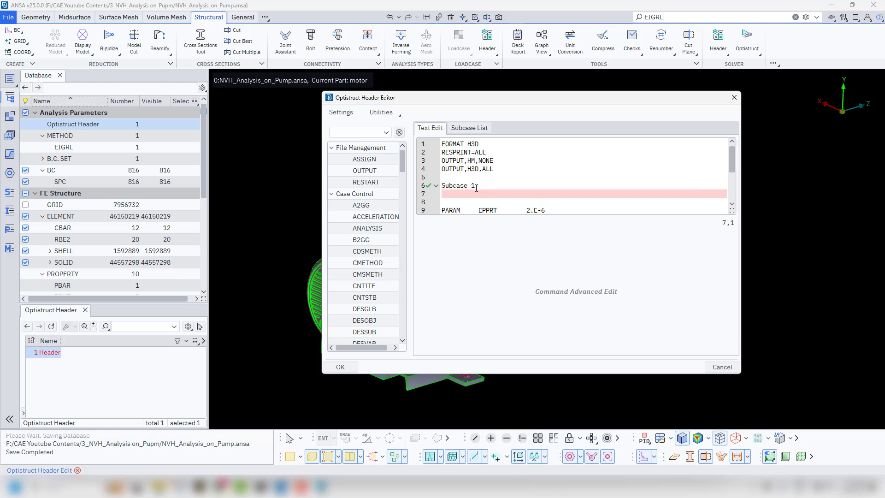
text(METHODS)
key(BackSpace)
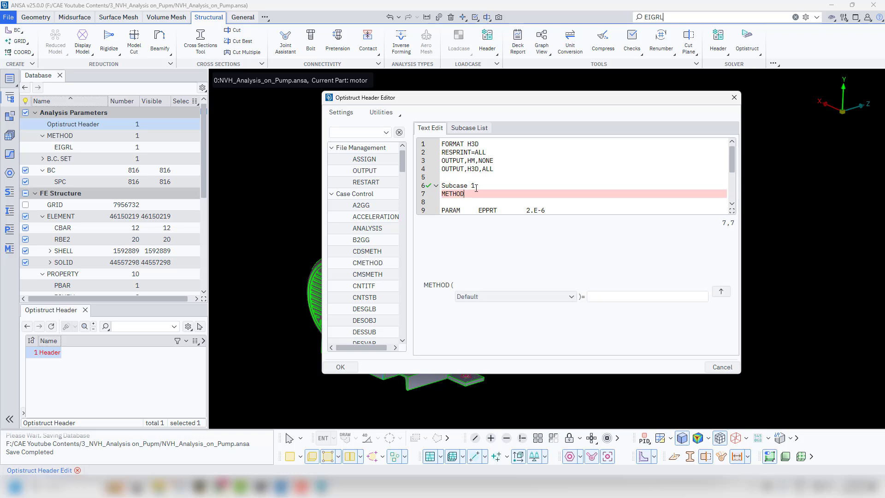
text(= 1)
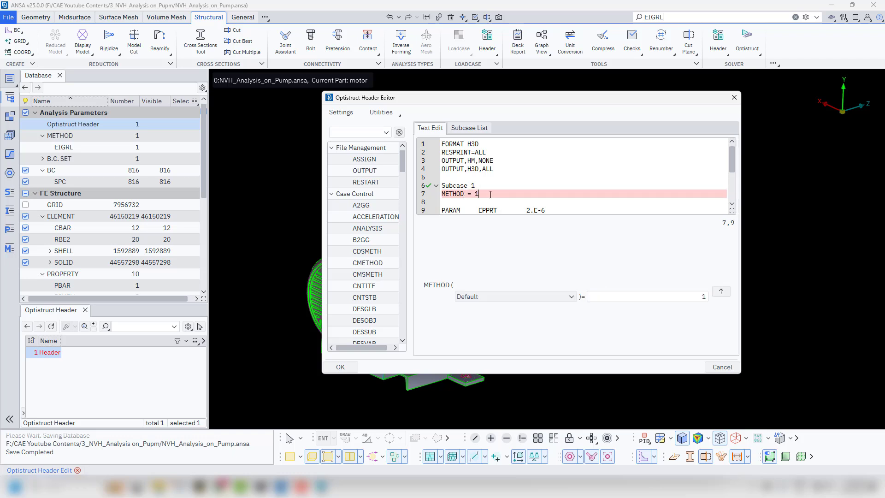
Add an ANALYSIS command set to MODES below the METHOD line of Subcase 1
key(Return)
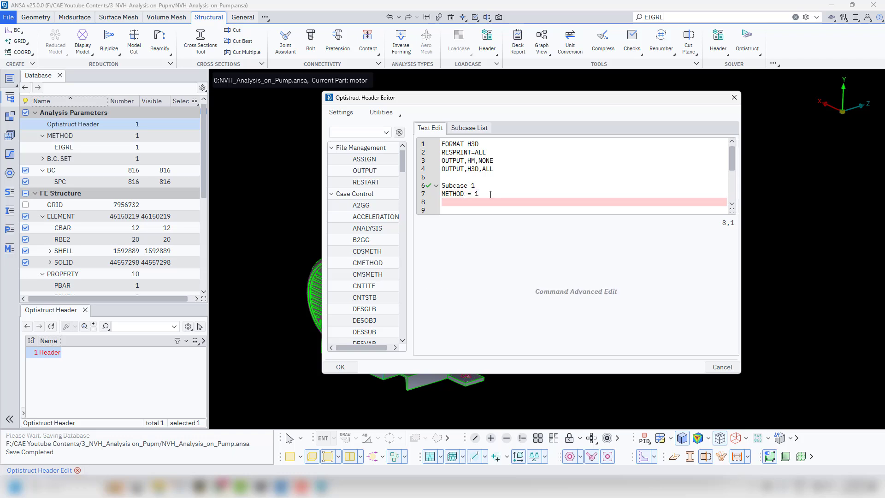
text(ANALYSIS =)
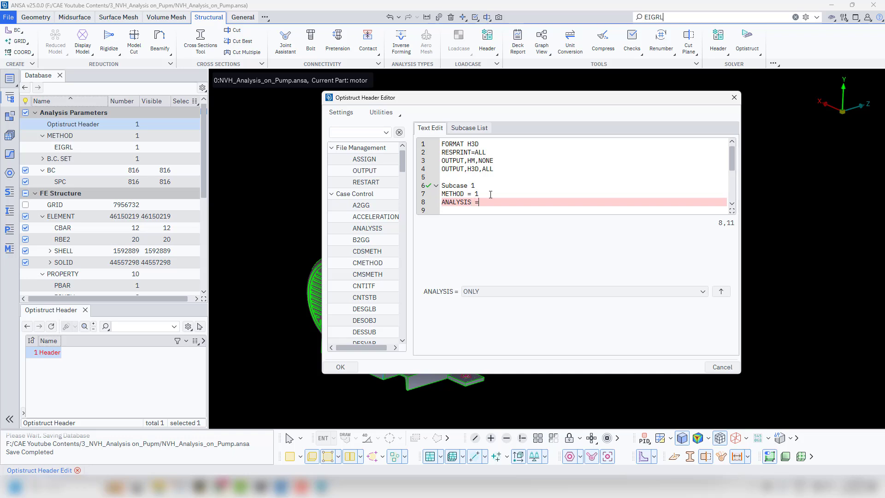
click(506, 291)
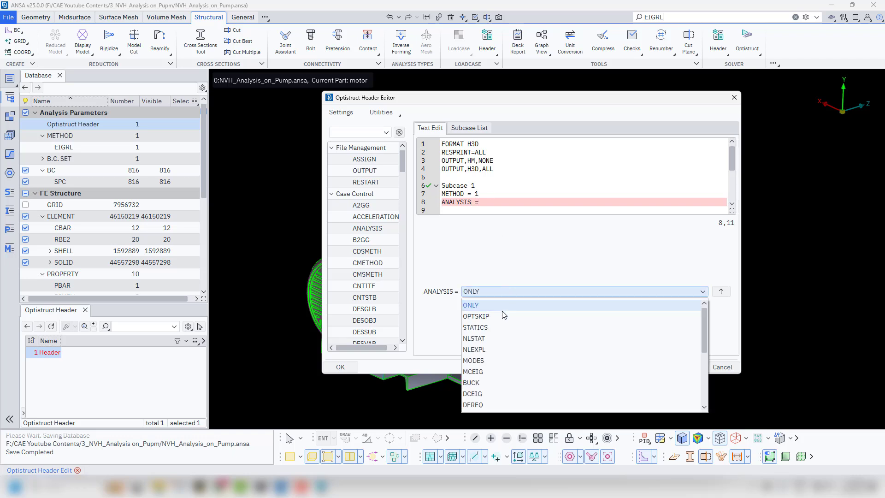
click(507, 361)
click(722, 292)
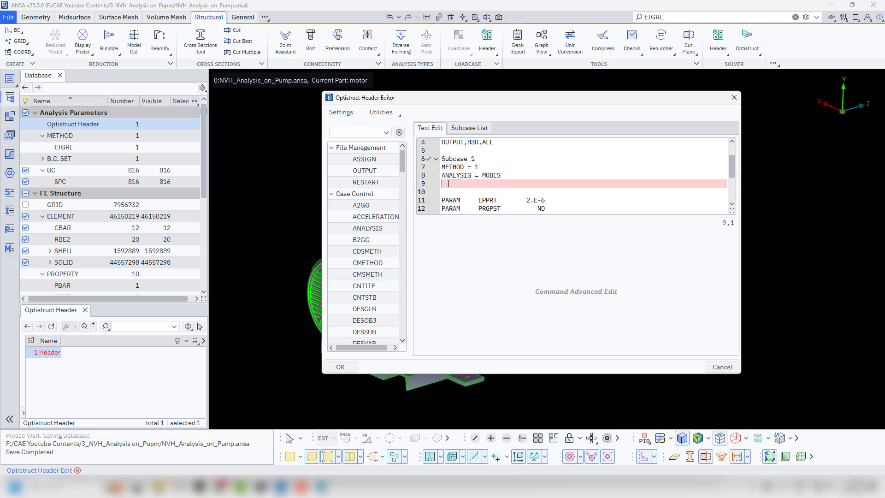
Add output requests Displacement = all, Strain= all and Stress= all below the ANALYSIS line of Subcase 1 and save the header
text(Displacement = )
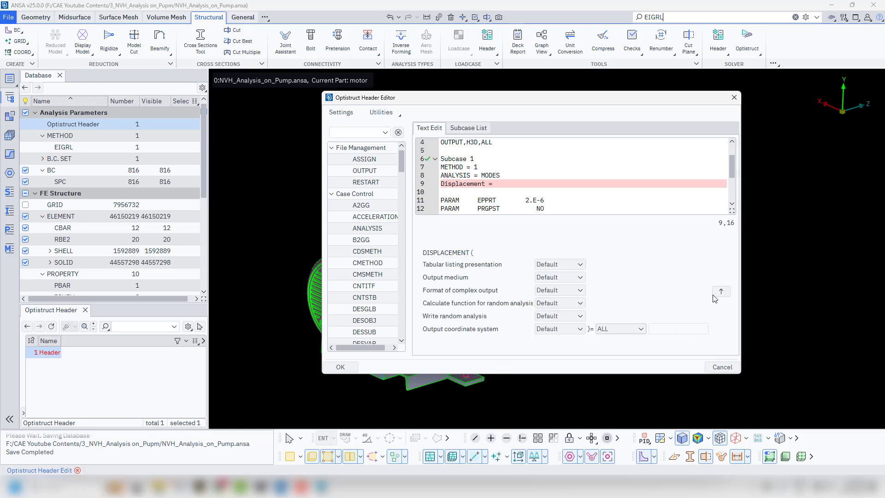
text(all)
key(Return)
text(Strain= all)
key(Return)
text(Stress= all)
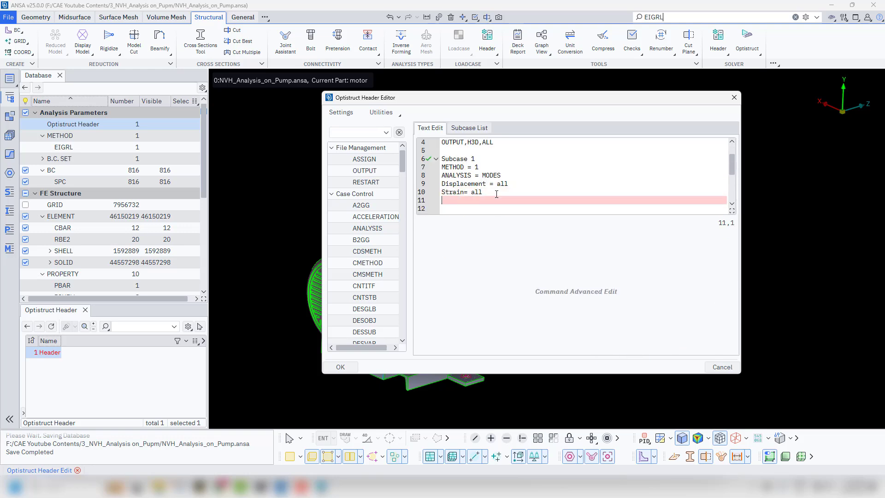
click(341, 367)
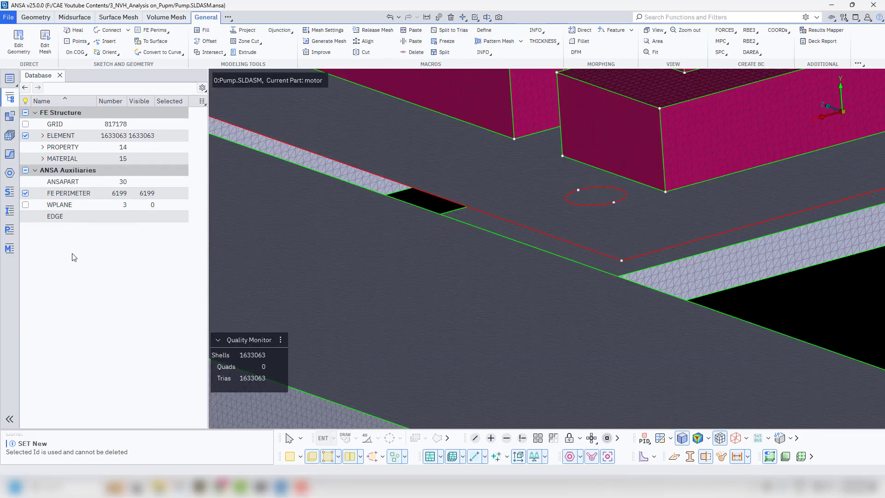
Start a new set in the Pump.SLDASM model and switch node picking to entities' nodes with the Poly Line method
right_click(74, 255)
mouse_move(95, 262)
mouse_move(219, 332)
click(284, 330)
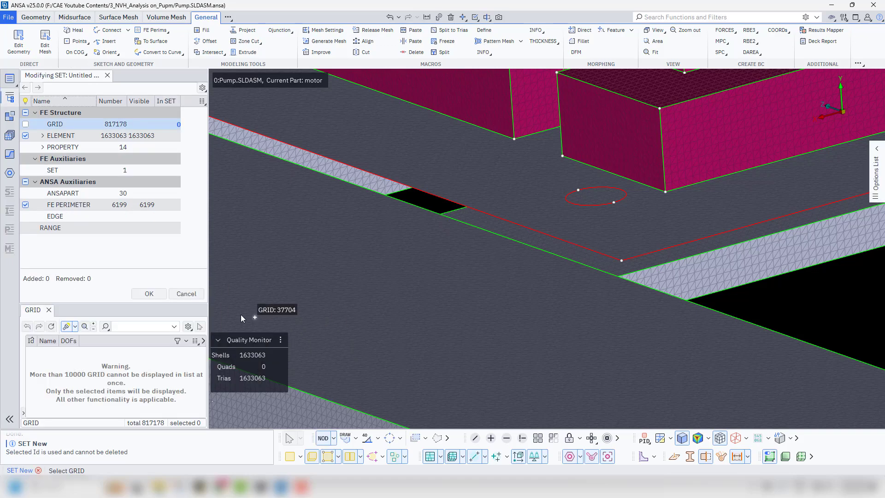
mouse_move(537, 276)
ctrl+mouse_down()
mouse_move(507, 255)
mouse_move(523, 279)
ctrl+mouse_up()
click(400, 439)
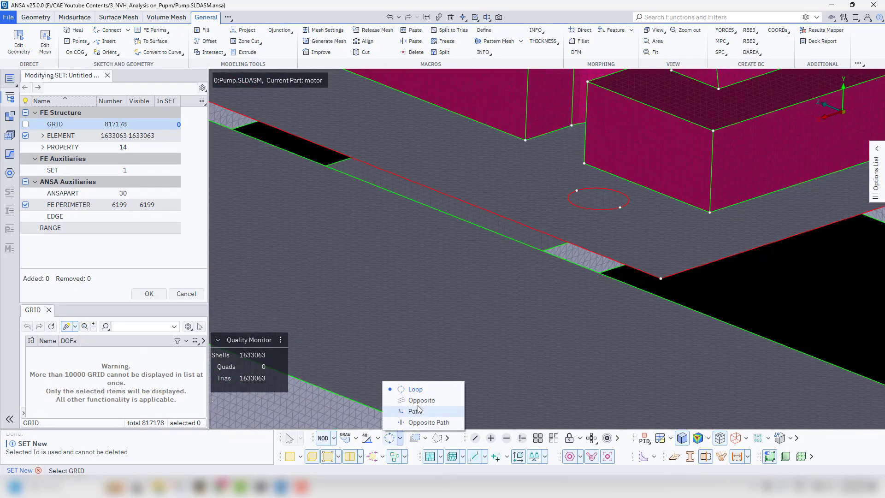
click(335, 440)
click(400, 438)
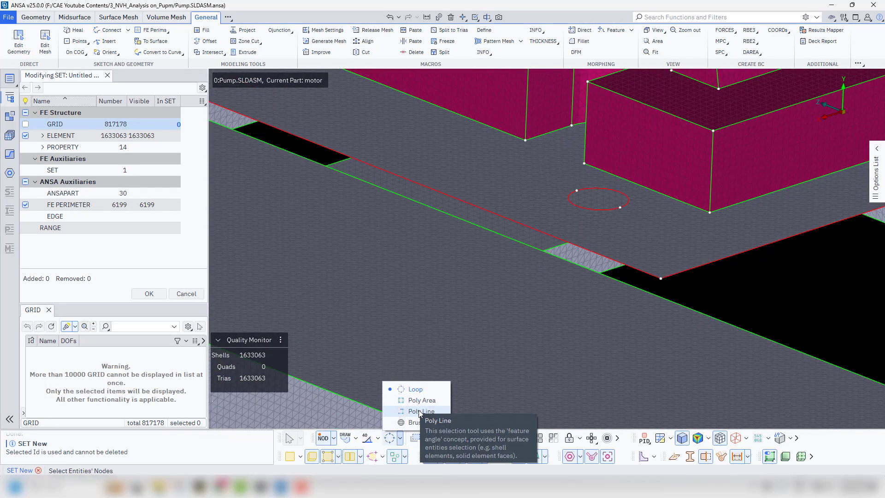
click(421, 410)
Trace an outline around the base frame nodes beside the pump foot's corner and add them to the new set
scroll(550, 254, up, 3)
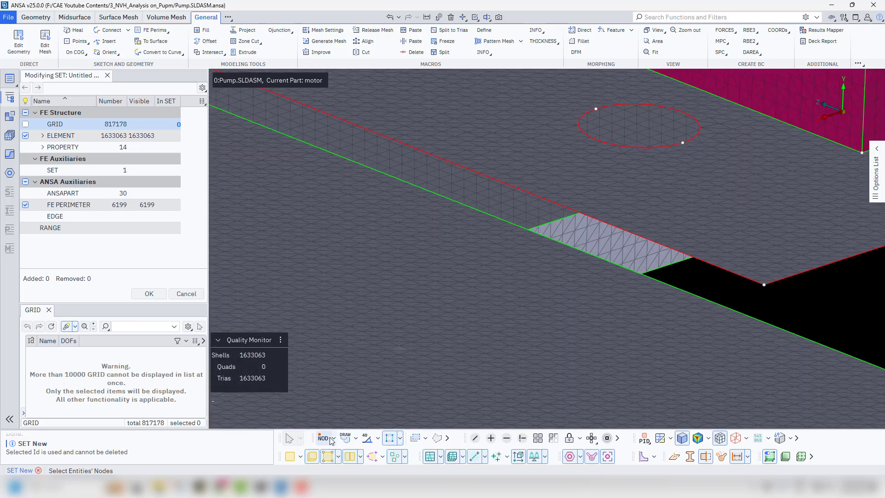
scroll(522, 323, up, 3)
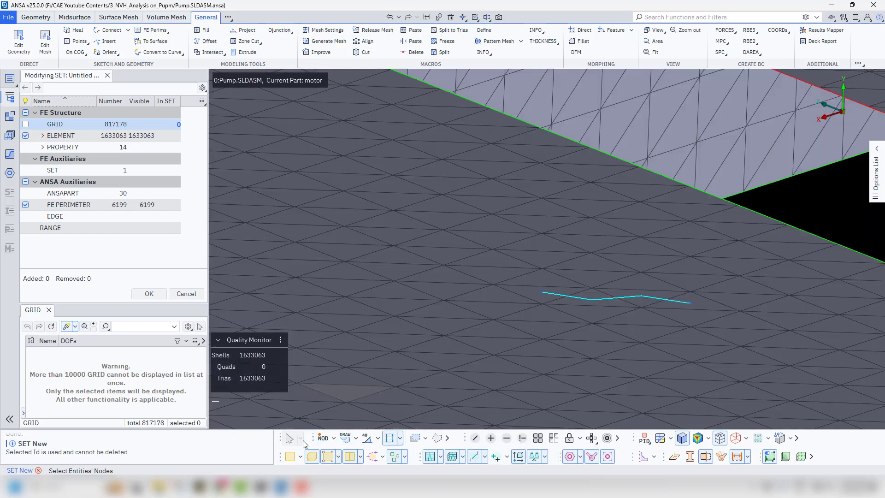
scroll(565, 309, down, 5)
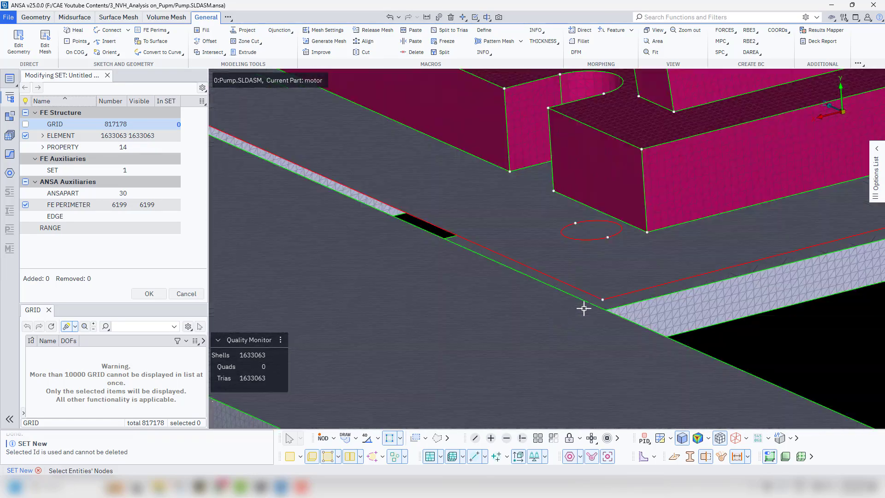
scroll(584, 308, up, 3)
scroll(530, 351, down, 4)
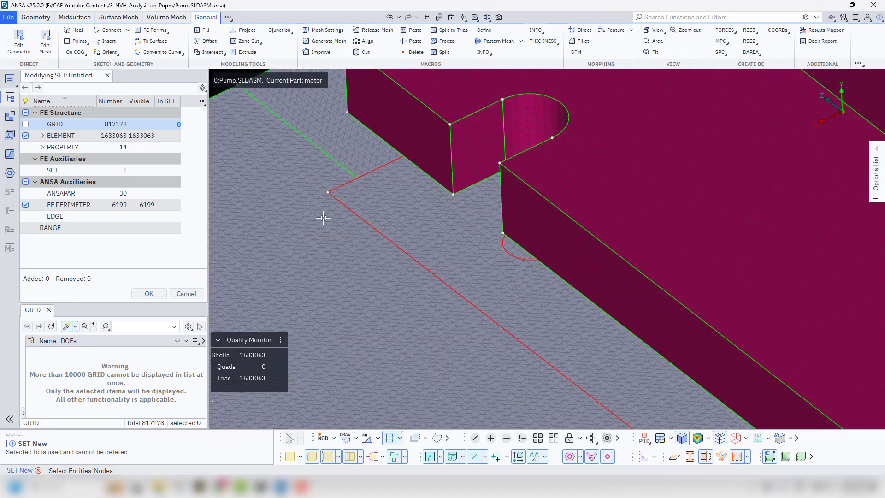
ctrl+drag(322, 217, 367, 238)
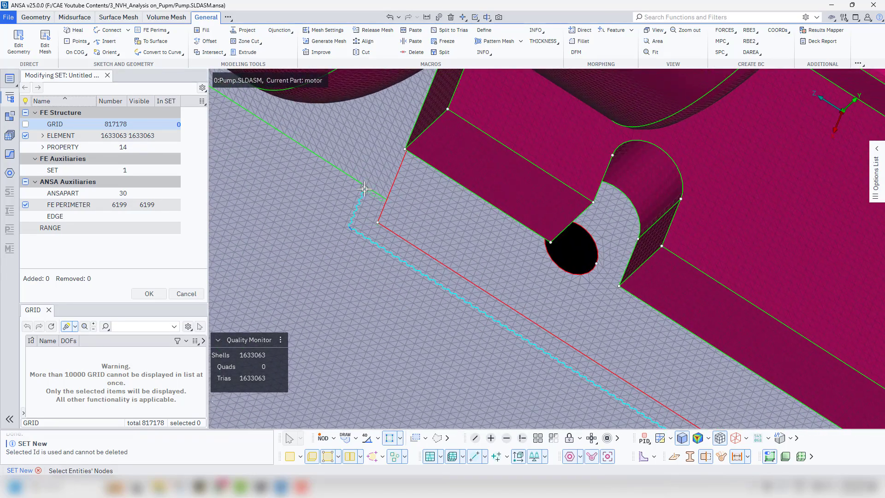
click(365, 192)
middle_click(364, 209)
Save the node selection as an Optistruct set named Base with output type GRID
click(252, 313)
click(204, 348)
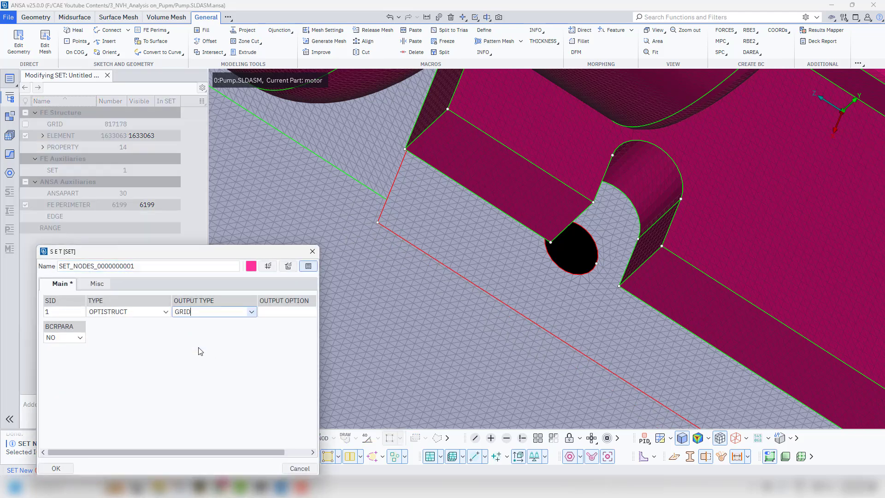
key(Return)
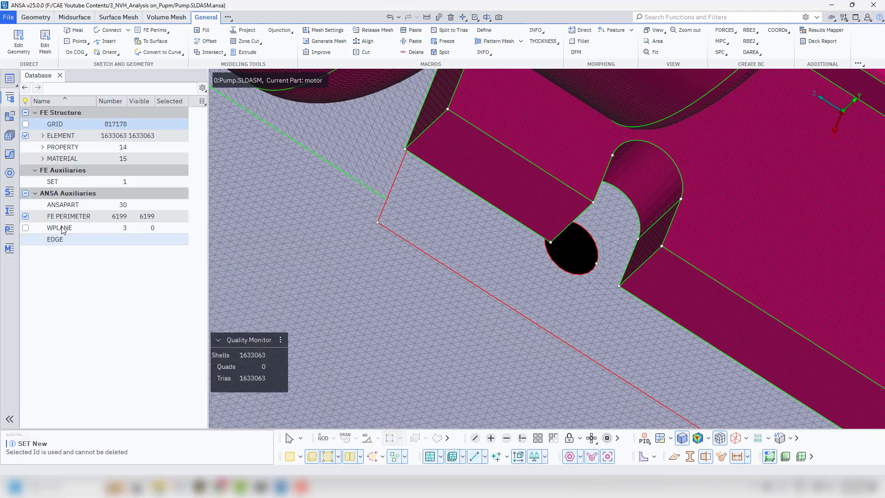
Open the list of sets and start a second set with picking restricted to entities' nodes
double_click(58, 181)
right_click(54, 379)
click(139, 264)
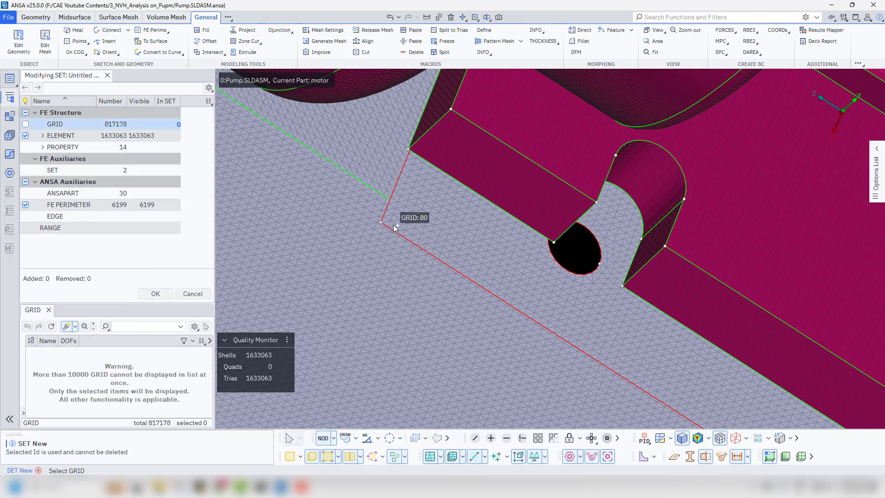
click(326, 438)
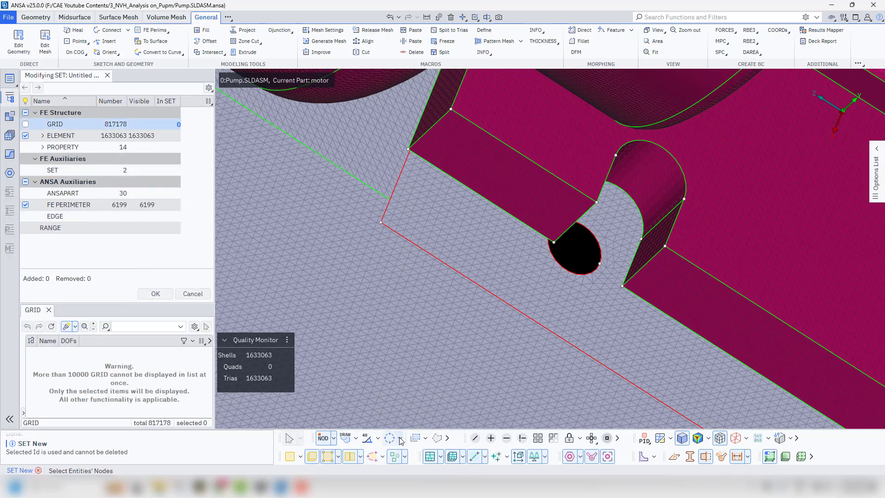
Outline the strip of plate nodes along the pump foot's long edge and add them to the second set
ctrl+drag(410, 224, 391, 170)
scroll(388, 167, up, 5)
click(385, 225)
scroll(436, 221, down, 5)
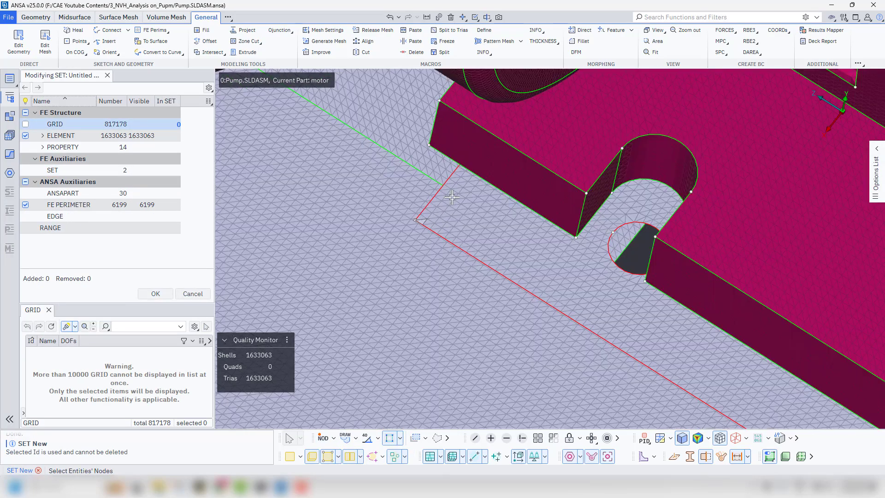
ctrl+drag(438, 143, 450, 176)
scroll(450, 176, down, 5)
scroll(687, 365, up, 7)
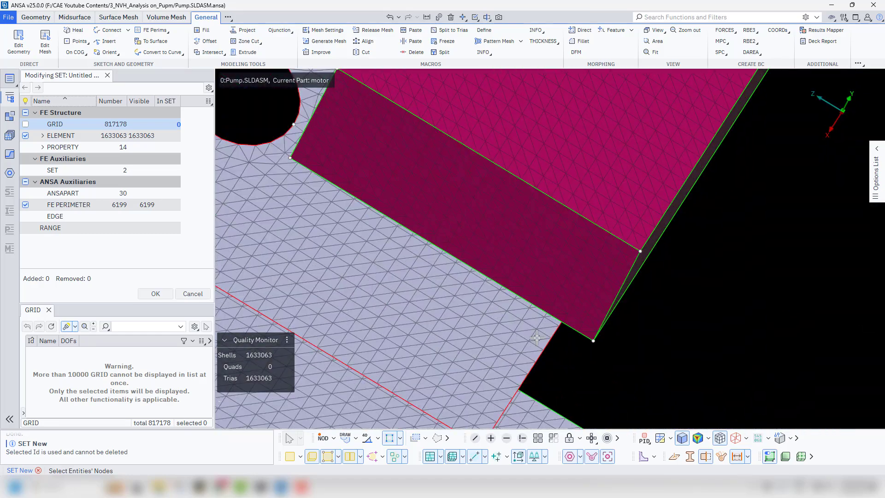
scroll(537, 338, down, 2)
scroll(509, 387, up, 2)
click(512, 386)
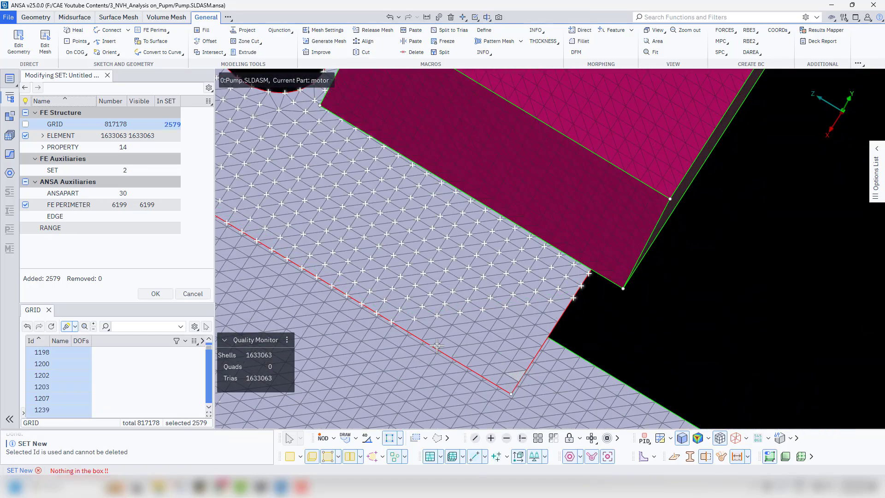
Add the missing nodes at the plate strip's corner and save the set as Plate
scroll(472, 347, down, 1)
scroll(501, 332, up, 1)
click(556, 307)
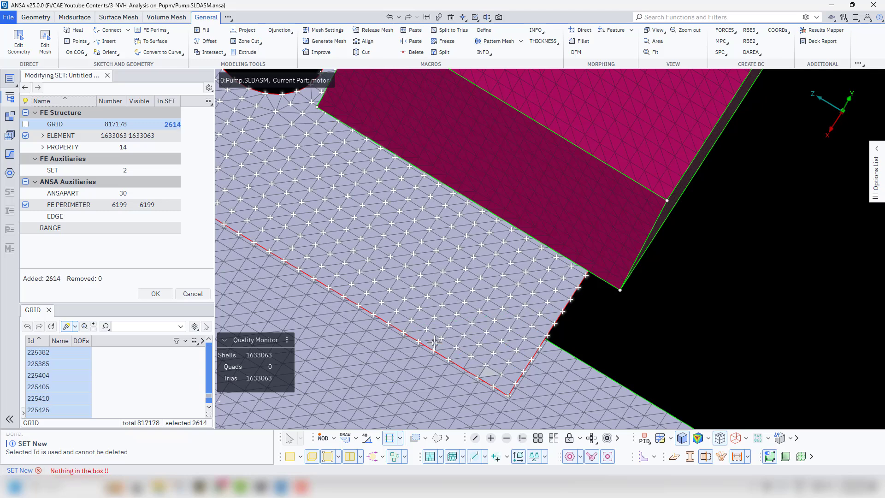
click(155, 294)
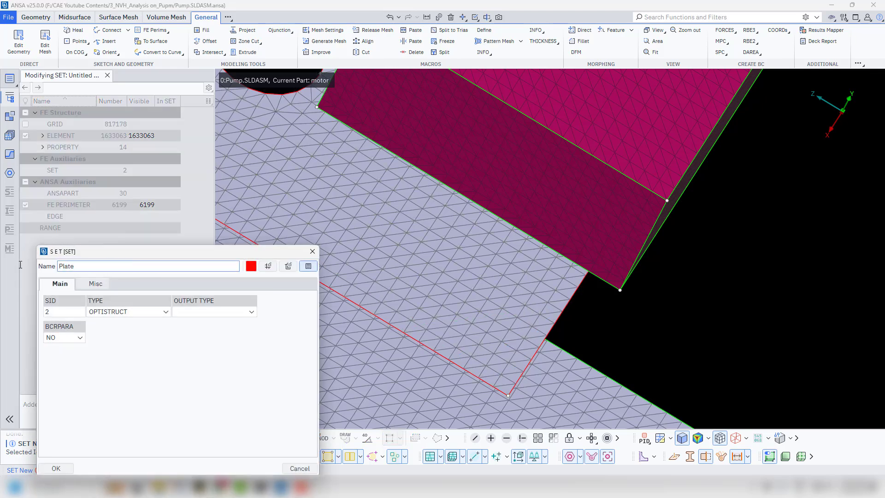
click(56, 468)
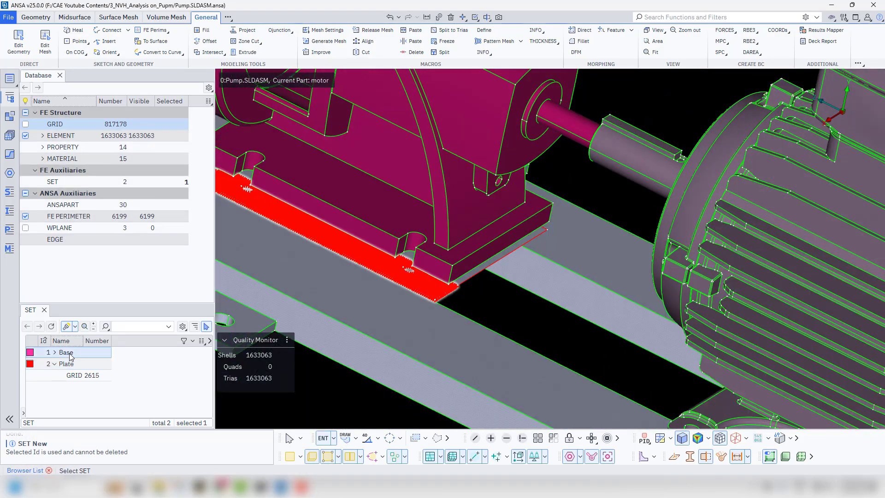
Create a new contact and set its type to TIE
click(55, 364)
right_click(57, 285)
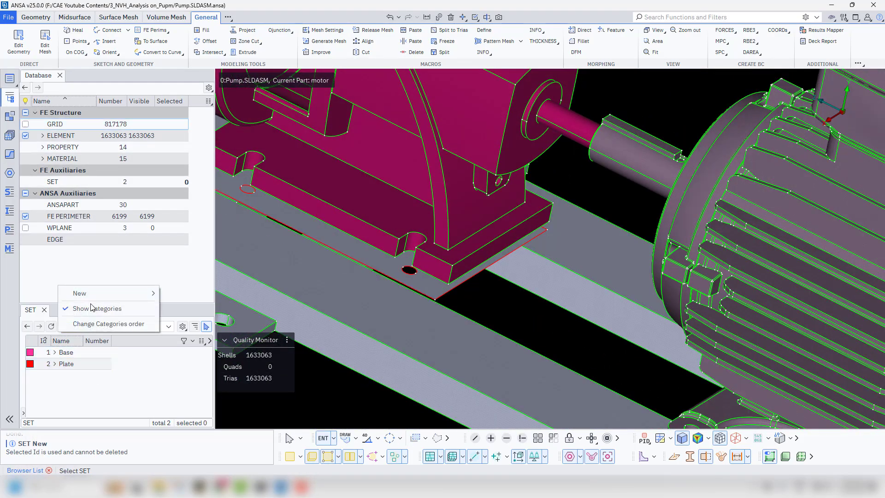
mouse_move(106, 297)
mouse_move(226, 376)
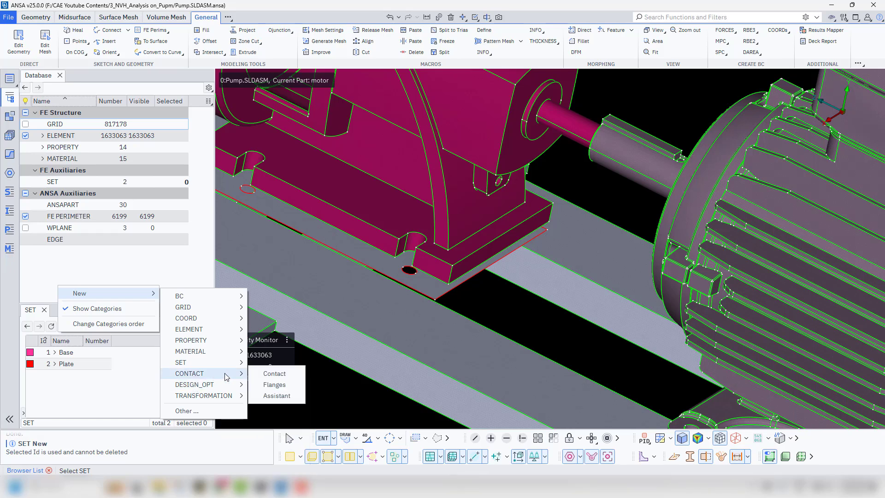
click(260, 375)
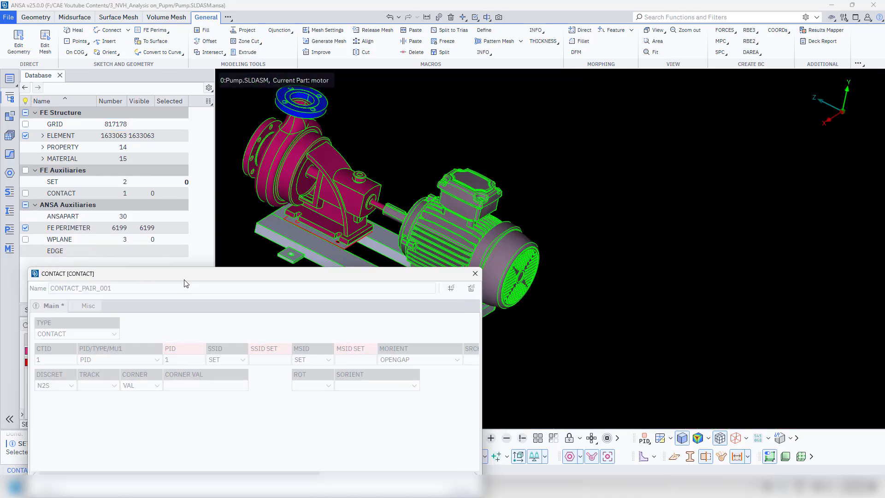
drag(219, 273, 556, 190)
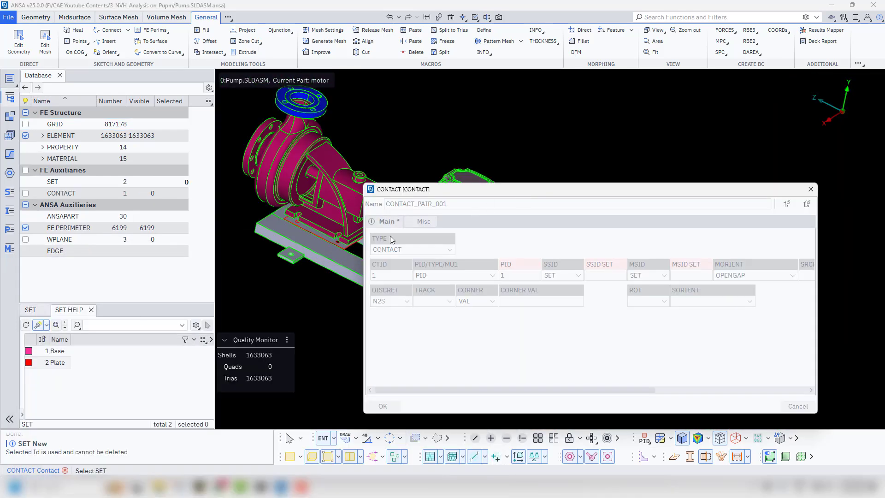
click(450, 249)
click(391, 260)
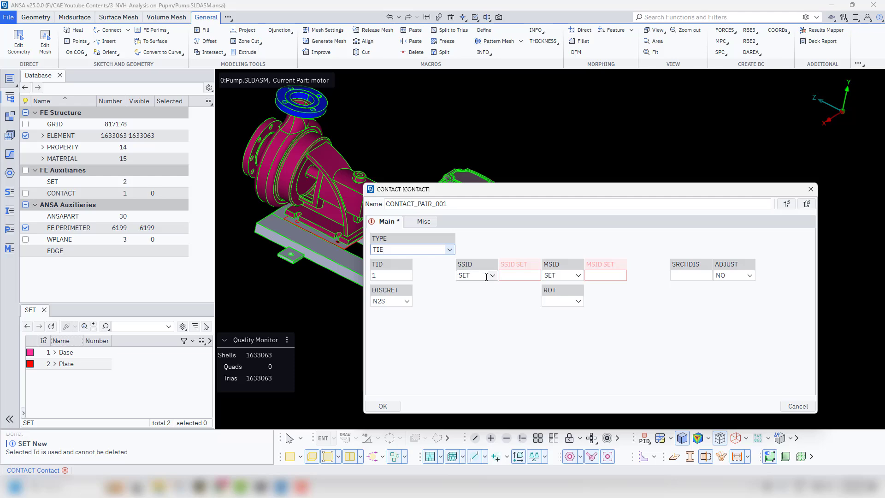
Assign the Plate set as the tie contact's SSID set and the Base set as its MSID set
double_click(519, 276)
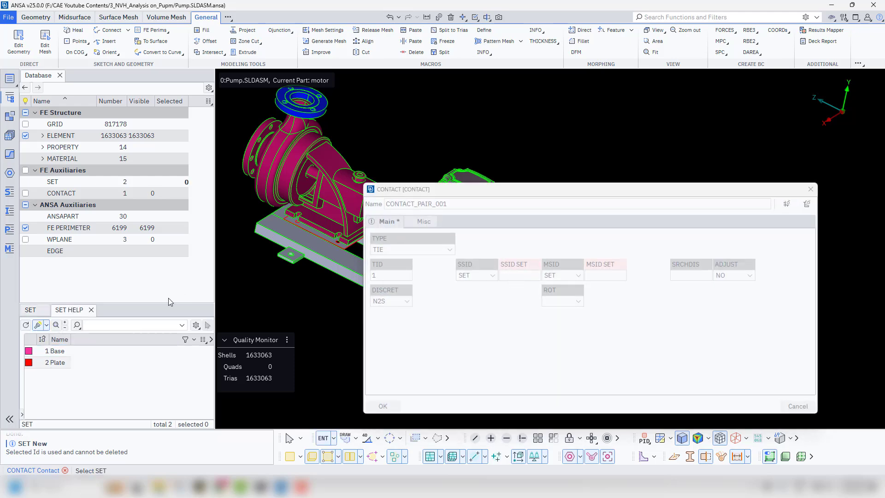
double_click(54, 362)
click(606, 276)
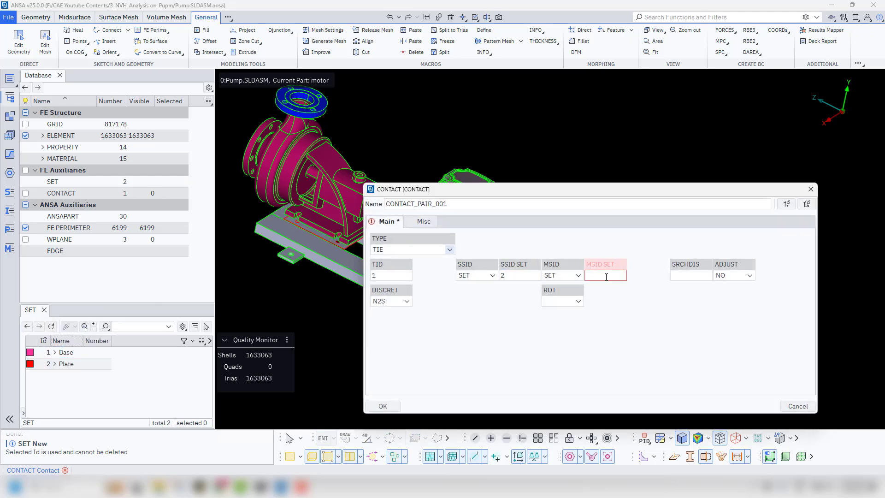
double_click(606, 276)
double_click(67, 353)
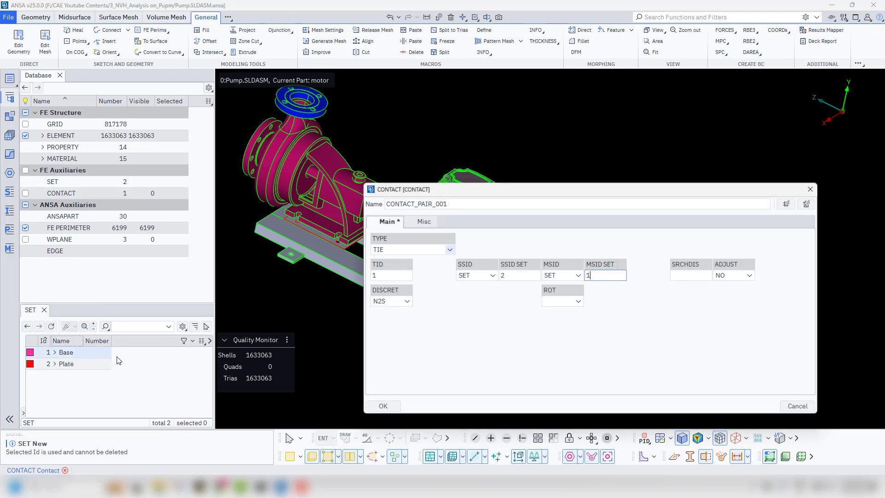
Set the tie contact's ADJUST to AUTO and DISCRET to S2S, and save the contact
click(750, 276)
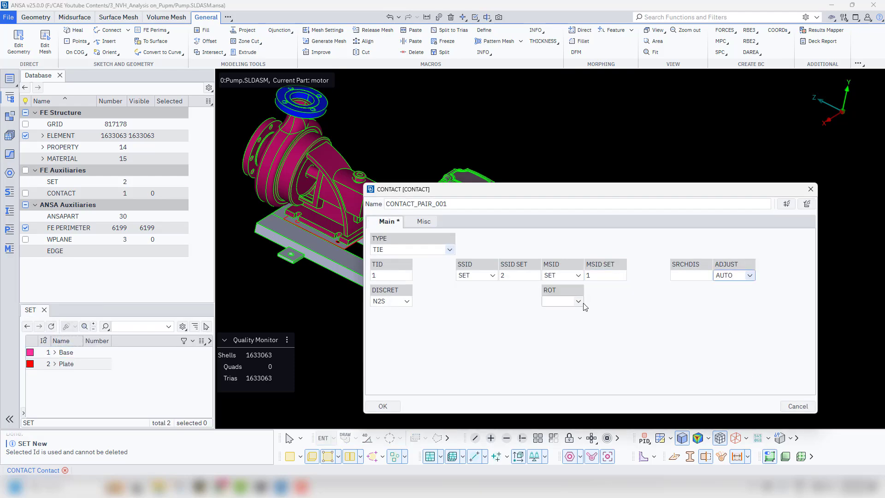
click(634, 305)
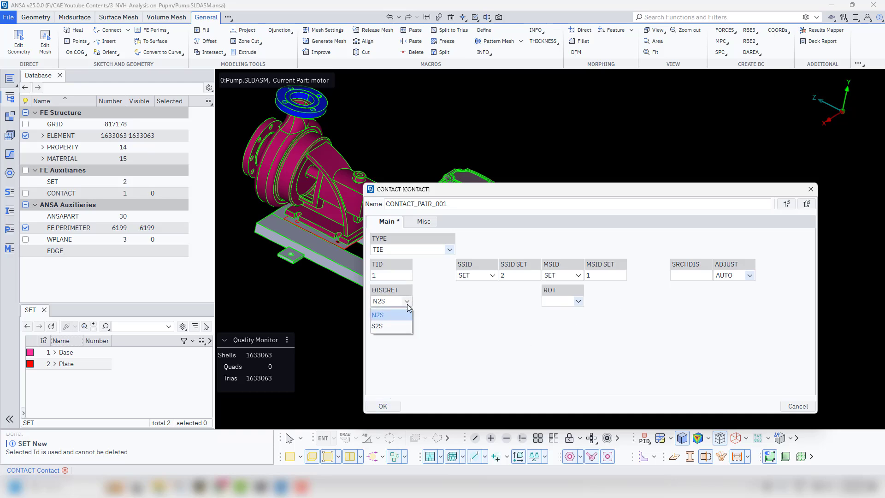
click(378, 326)
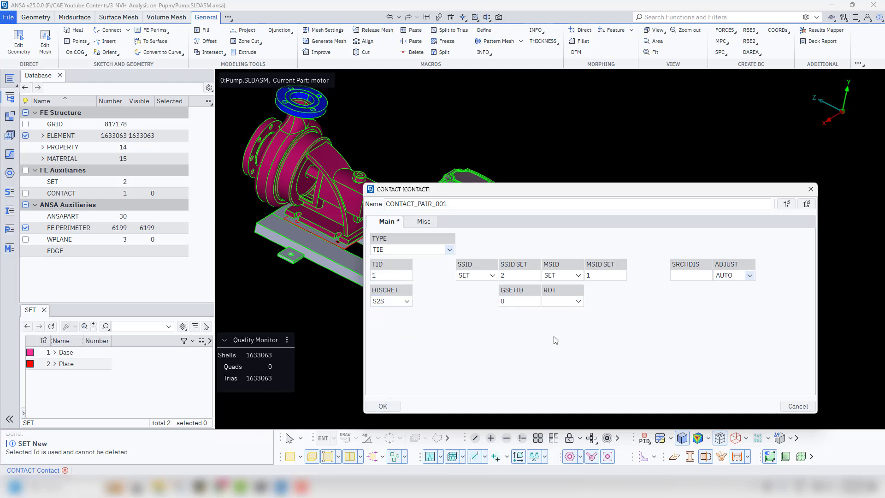
click(384, 407)
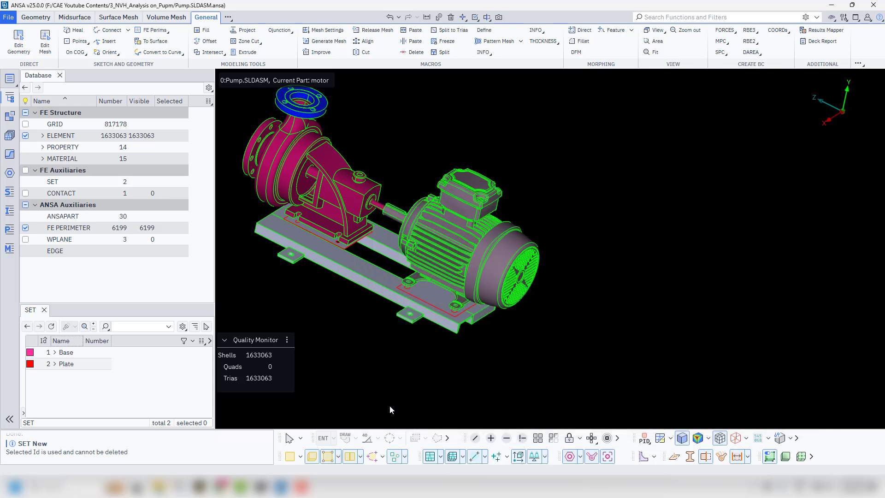
Show the contact and add the strip of nodes on the adjacent base rail alongside the pump plate to the Base set
click(27, 194)
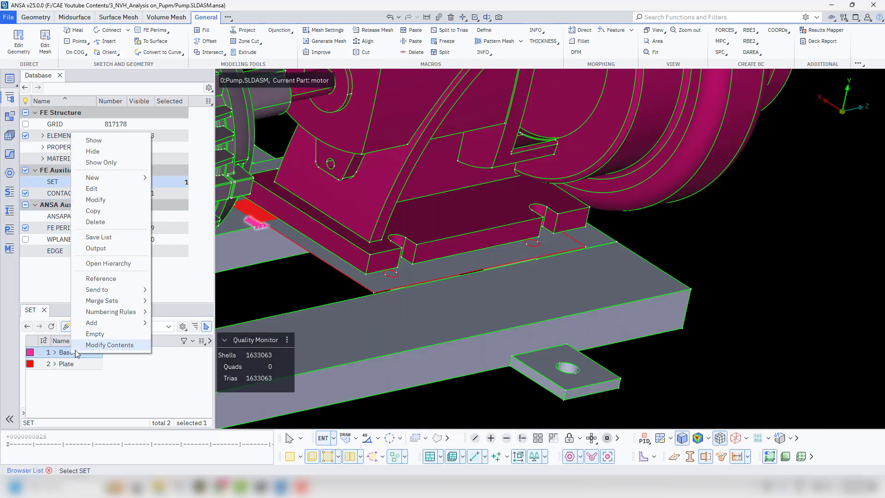
click(100, 402)
scroll(384, 299, up, 5)
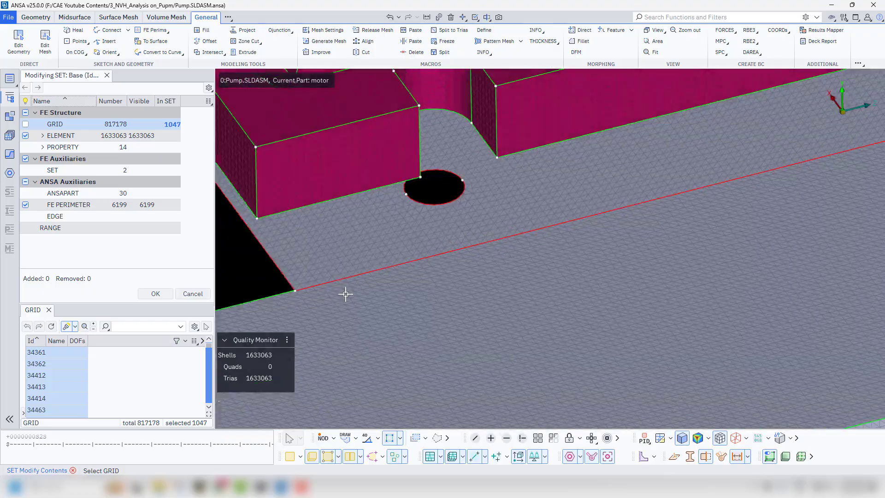
ctrl+drag(345, 293, 356, 318)
scroll(375, 280, up, 3)
scroll(376, 279, down, 5)
ctrl+drag(415, 276, 462, 263)
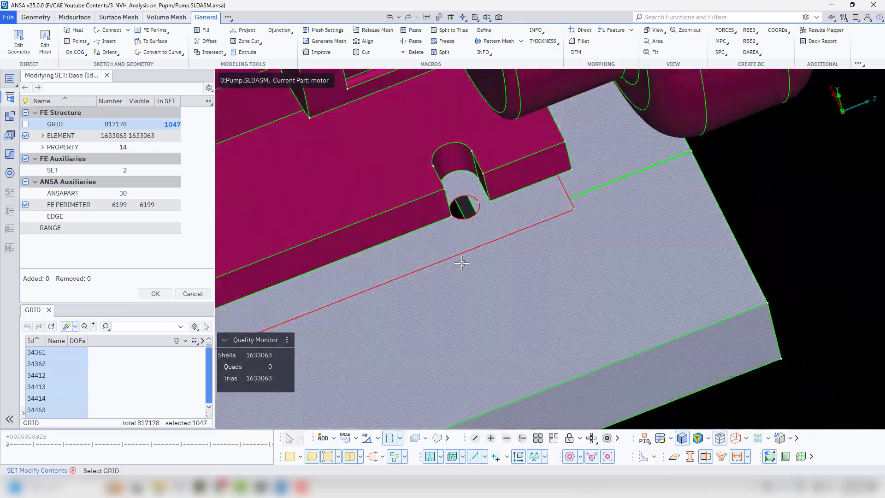
scroll(530, 240, up, 5)
mouse_move(544, 254)
ctrl+mouse_down()
mouse_move(595, 269)
mouse_move(593, 251)
mouse_move(741, 253)
mouse_move(777, 280)
mouse_move(783, 267)
ctrl+mouse_up()
scroll(692, 281, down, 6)
scroll(565, 244, up, 4)
ctrl+drag(563, 241, 707, 253)
scroll(565, 379, up, 5)
scroll(566, 380, down, 8)
drag(593, 322, 567, 391)
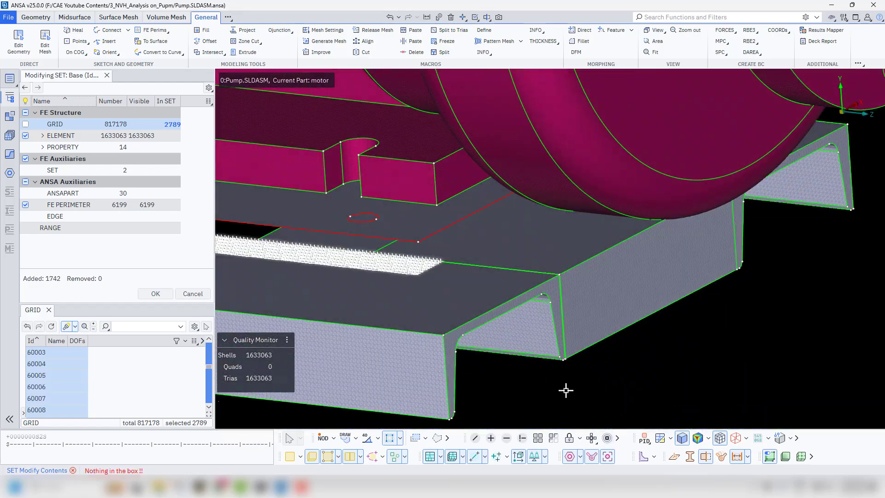
scroll(566, 391, down, 8)
middle_click(566, 391)
scroll(530, 364, up, 5)
ctrl+drag(566, 351, 655, 359)
double_click(85, 364)
scroll(403, 340, up, 5)
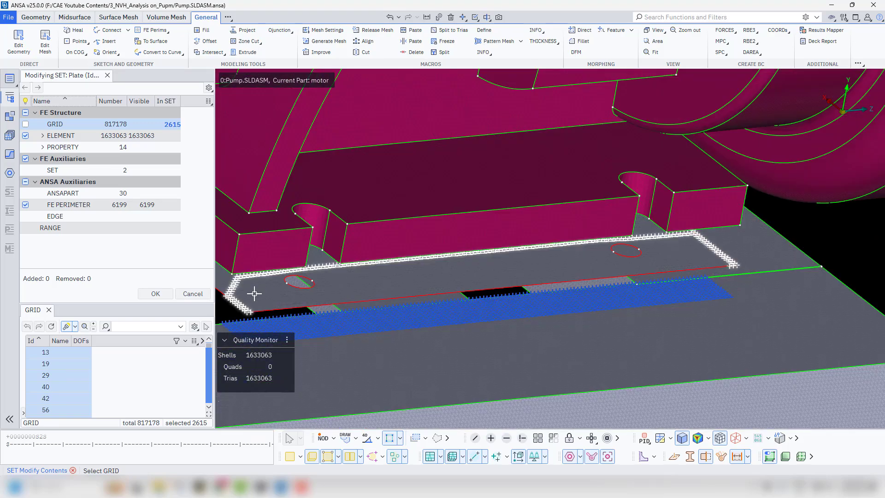
middle_click(325, 300)
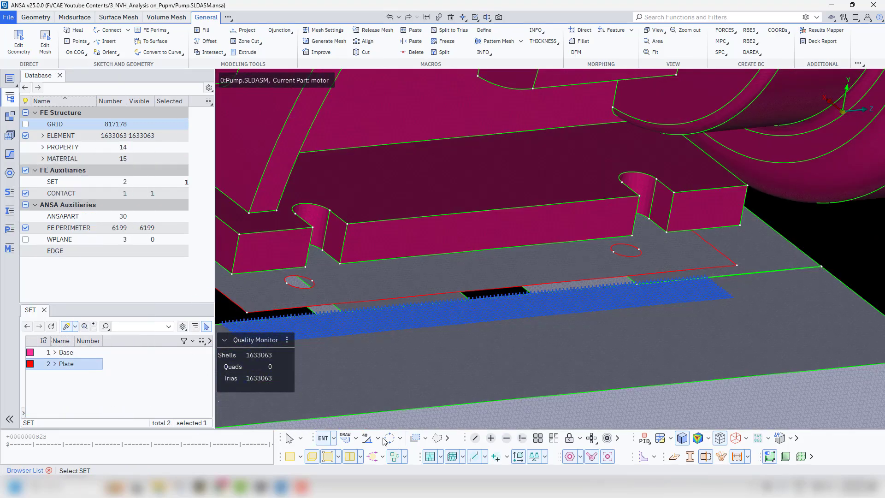
Add the strip of nodes along the pump plate's open long edge to the Plate set using box selection
double_click(66, 364)
click(401, 438)
click(423, 400)
scroll(256, 307, up, 6)
ctrl+middle_drag(261, 290, 392, 274)
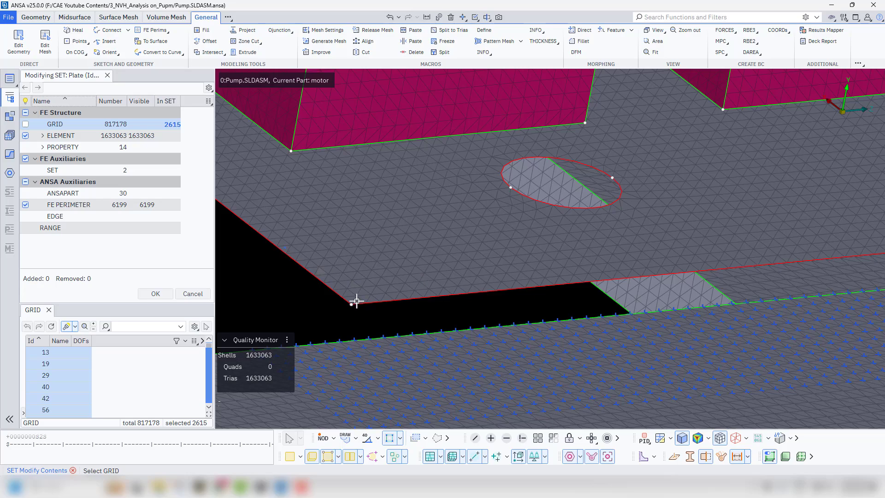
scroll(356, 301, down, 4)
click(324, 318)
scroll(324, 318, down, 5)
click(442, 354)
scroll(443, 354, down, 4)
scroll(373, 356, up, 8)
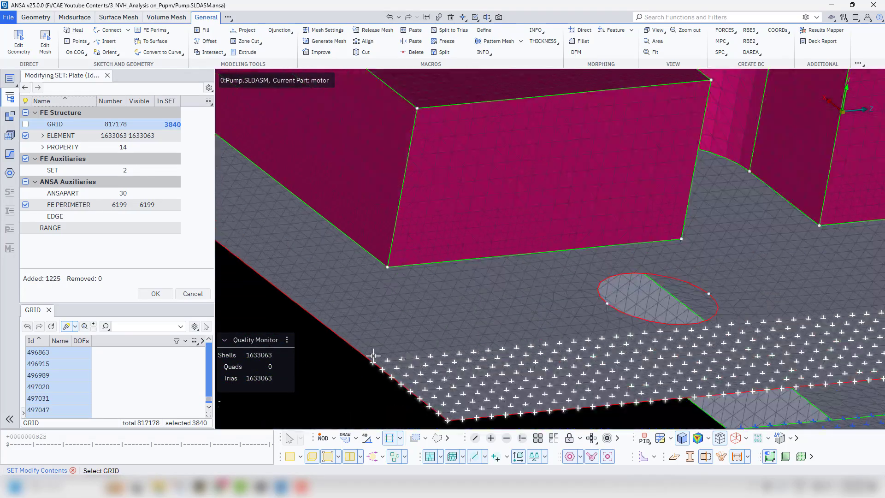
Add the missing nodes beside the plate's bolt holes and save the Plate set
scroll(647, 321, up, 4)
click(808, 314)
scroll(808, 314, down, 8)
ctrl+middle_drag(811, 316, 448, 364)
scroll(447, 364, up, 4)
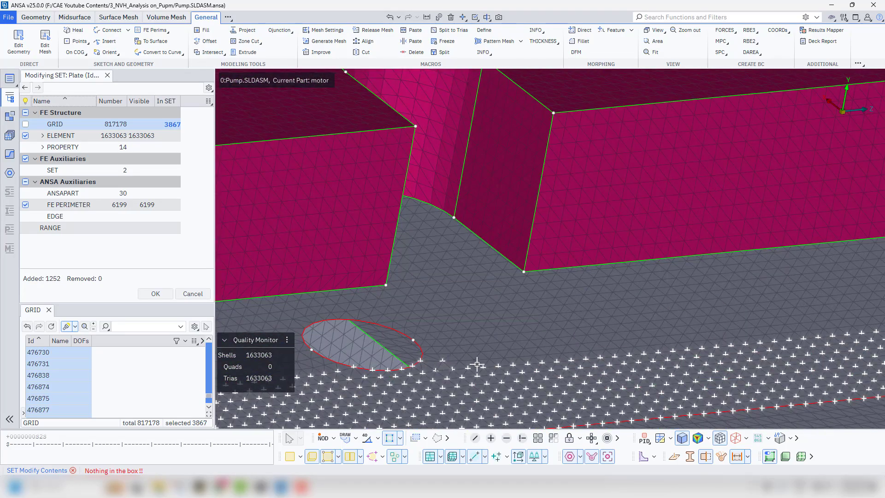
scroll(494, 362, down, 4)
scroll(555, 353, up, 6)
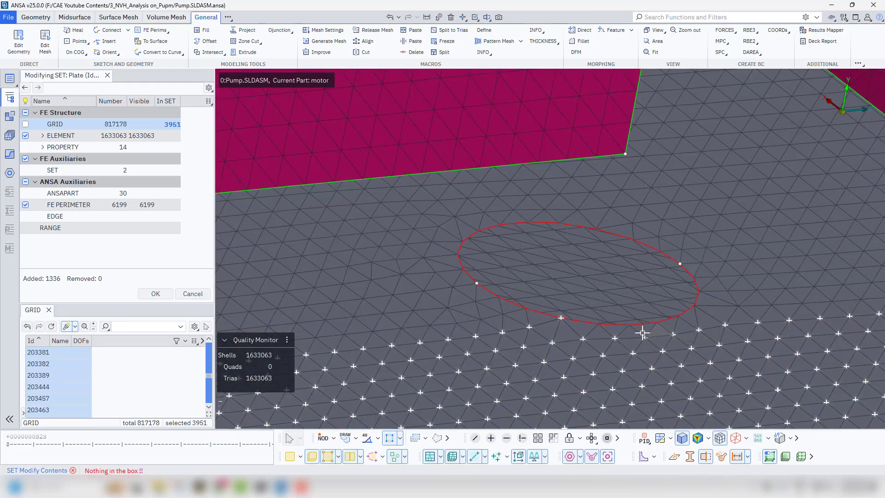
scroll(643, 333, down, 3)
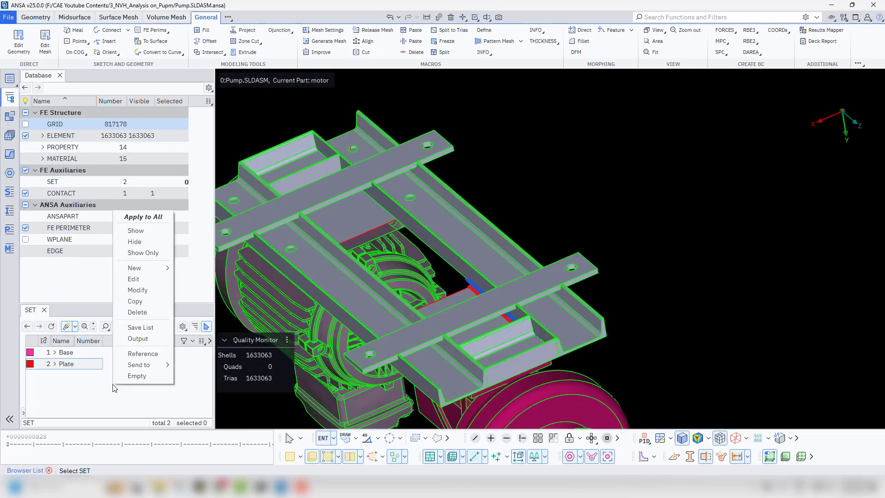
Create a new node set from the side-face nodes of the two mounting straps under the base frame
click(184, 265)
scroll(381, 330, up, 4)
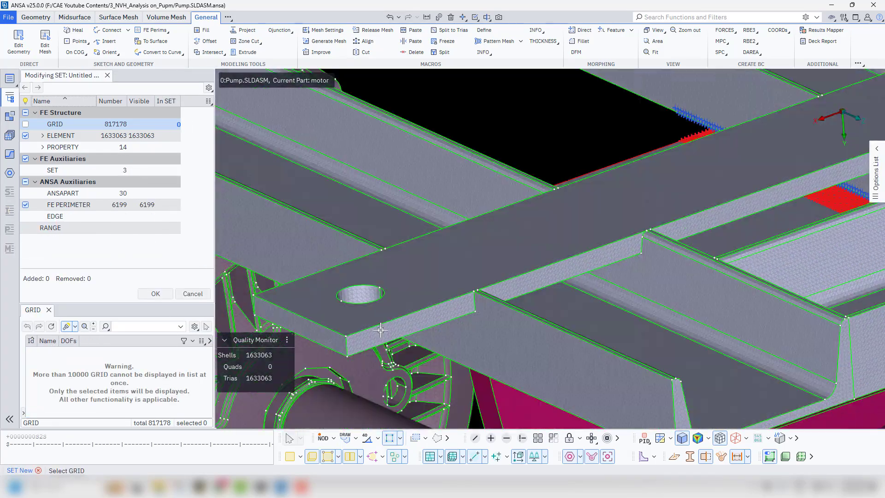
click(381, 330)
scroll(461, 318, down, 5)
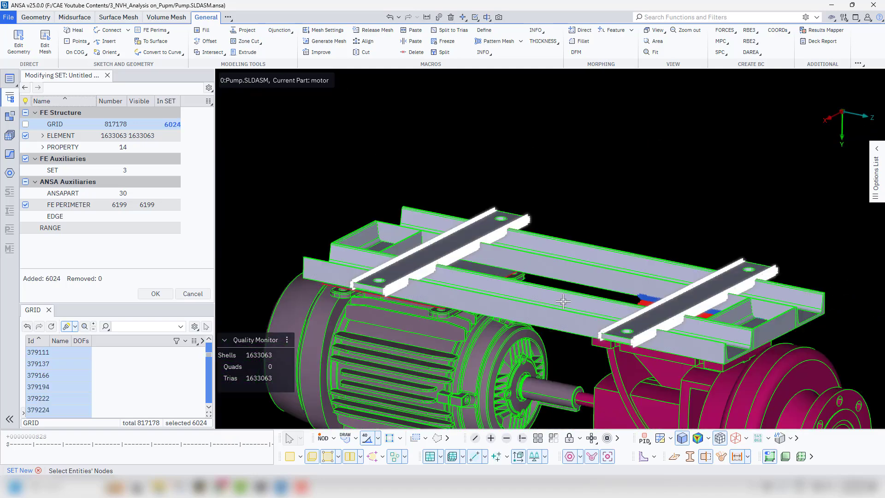
ctrl+drag(563, 302, 526, 262)
middle_click(502, 191)
Name the strap node set Master, set its output type to GRID and save it
drag(181, 268, 34, 270)
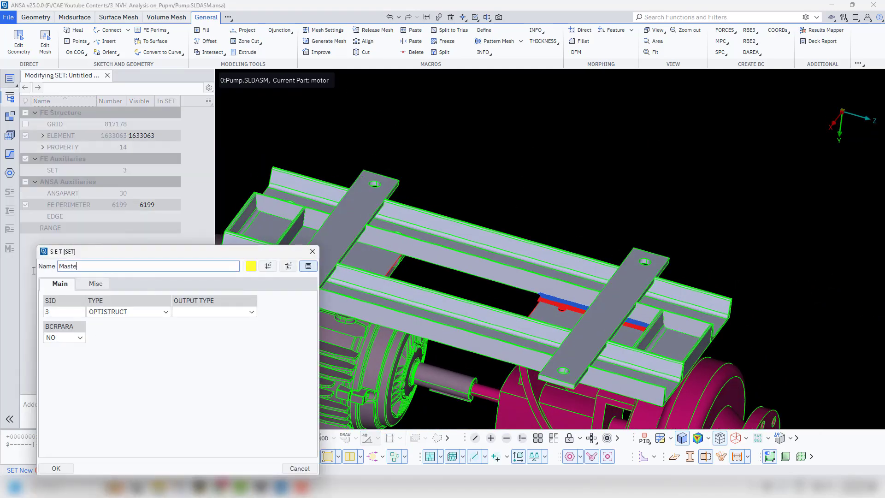
text(Master)
click(214, 312)
click(208, 344)
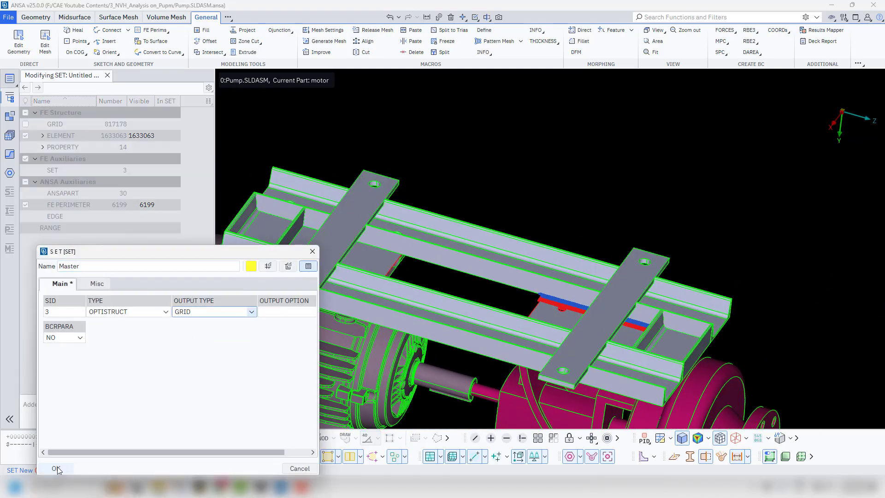
click(287, 311)
click(168, 338)
click(56, 468)
Start another node set and hide the two mounting straps under the base frame
right_click(71, 402)
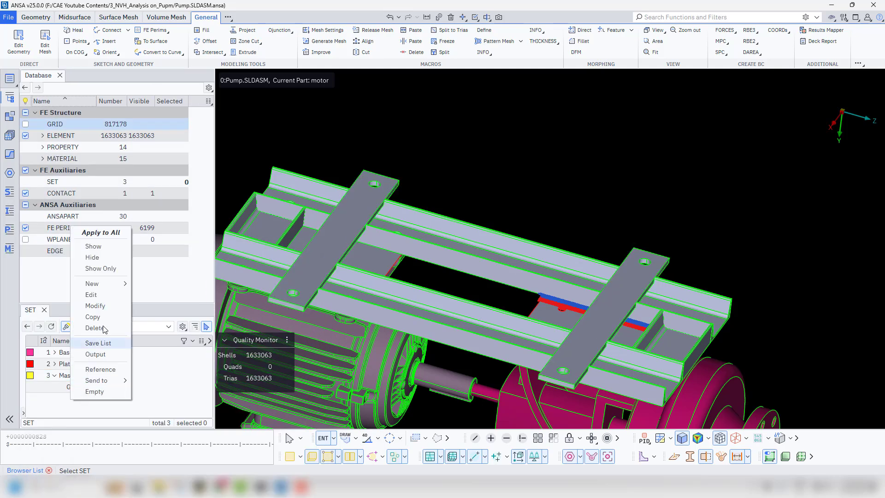
mouse_move(95, 282)
click(154, 283)
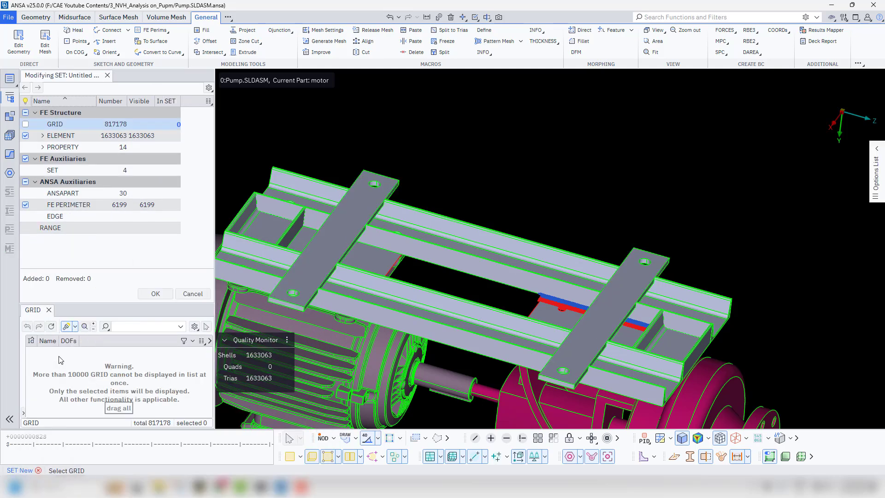
scroll(337, 280, up, 4)
click(507, 438)
click(277, 280)
scroll(277, 280, down, 7)
click(423, 299)
middle_click(422, 300)
Add the nodes on the first strap notch faces of the base rails to the new set
scroll(423, 301, up, 4)
ctrl+drag(423, 304, 364, 323)
middle_click(417, 339)
scroll(429, 314, up, 5)
click(426, 315)
scroll(425, 317, down, 3)
scroll(351, 309, up, 3)
click(365, 308)
click(383, 320)
scroll(384, 319, down, 3)
click(351, 390)
click(551, 395)
scroll(382, 399, down, 4)
click(374, 347)
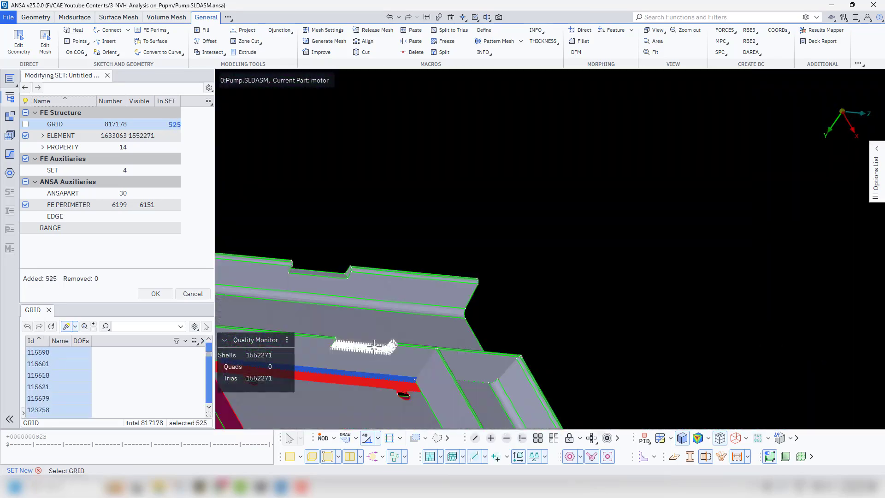
Add the nodes on the seat and side faces of the next rail notch to the set
click(336, 343)
scroll(295, 276, up, 5)
click(385, 233)
ctrl+drag(386, 233, 535, 241)
scroll(545, 241, down, 4)
click(403, 246)
click(378, 257)
ctrl+drag(392, 258, 366, 249)
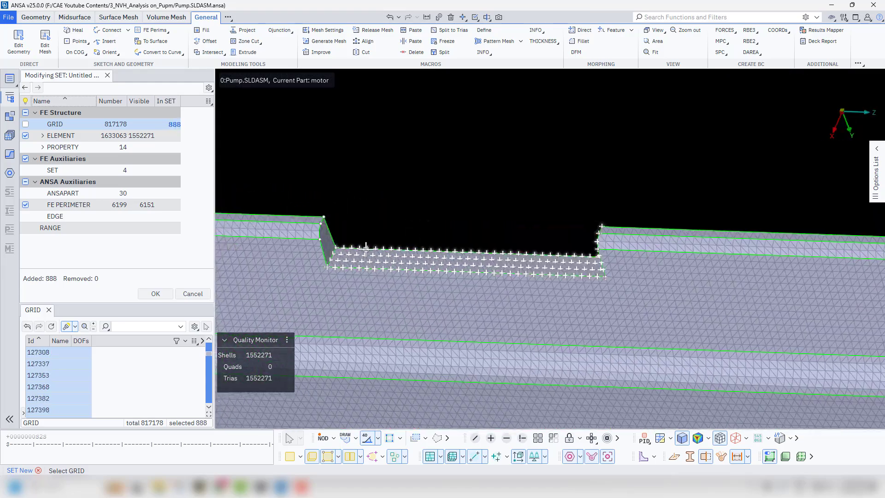
Add the remaining rail notch face nodes and confirm the node selection
scroll(366, 250, down, 4)
click(408, 251)
click(535, 261)
scroll(543, 277, down, 5)
scroll(530, 265, up, 5)
click(518, 259)
scroll(515, 265, down, 4)
middle_click(515, 264)
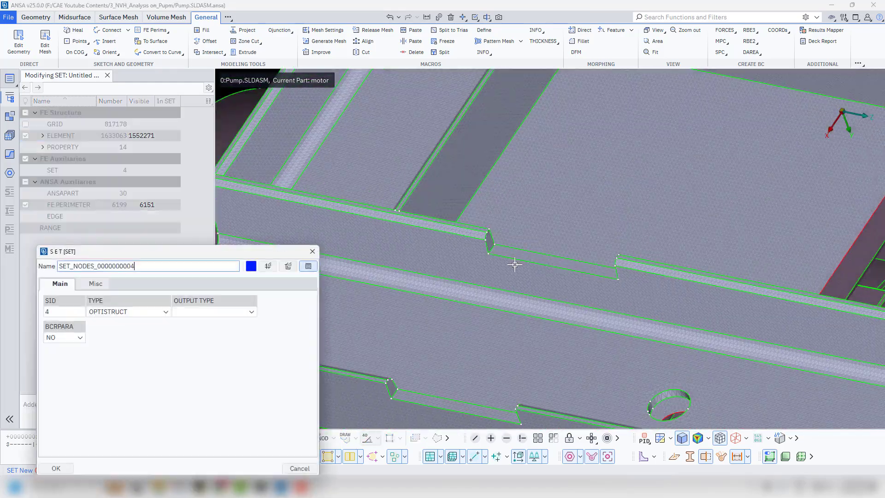
Set the rail notch set's output type to GRID, name it Slave and save it
click(217, 311)
click(234, 337)
double_click(94, 264)
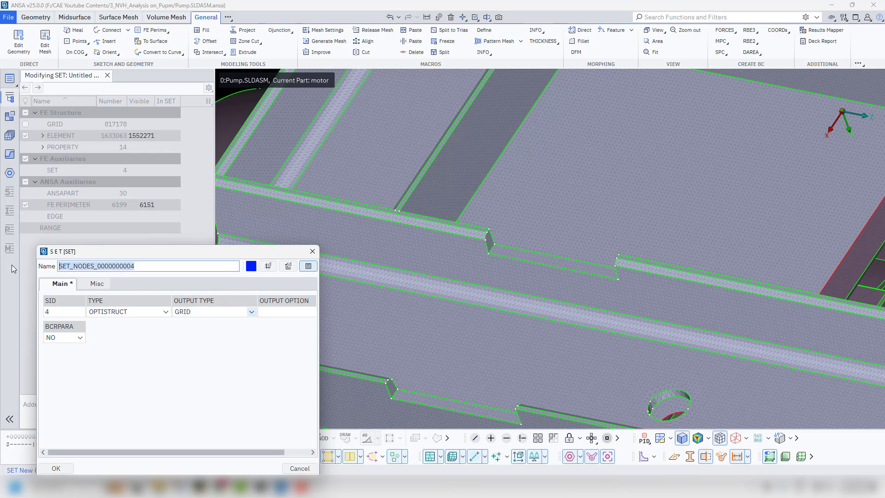
text(Slave)
click(66, 470)
Show all elements again and add the flat-face nodes of both mounting straps to the Master set
click(72, 376)
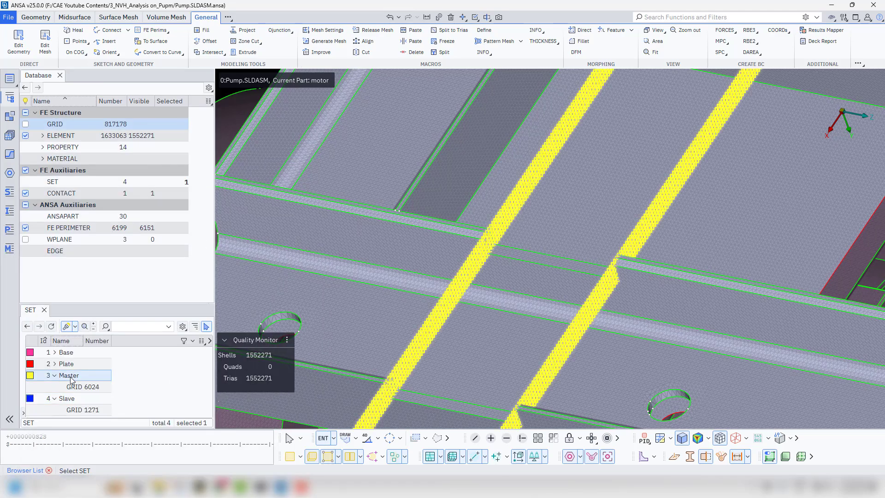
right_click(72, 377)
click(100, 173)
ctrl+drag(500, 249, 638, 270)
scroll(639, 270, down, 5)
click(538, 438)
ctrl+drag(516, 277, 544, 313)
scroll(544, 313, down, 5)
click(617, 303)
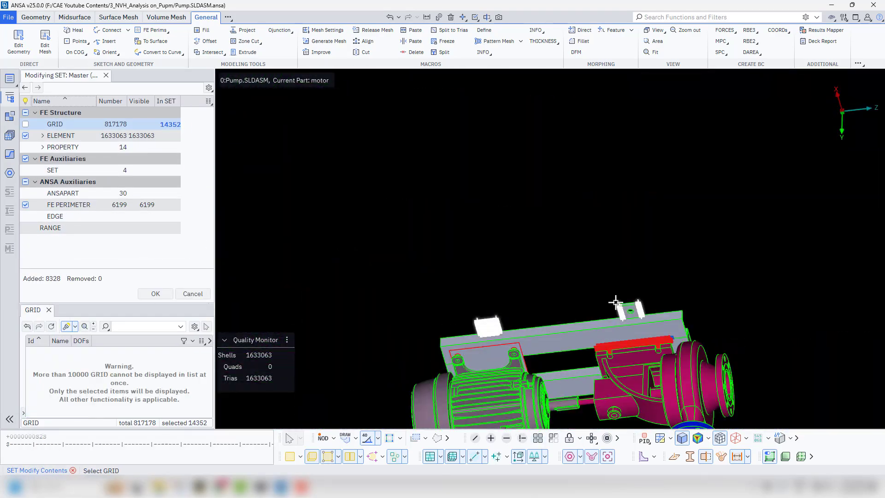
click(474, 332)
middle_click(391, 318)
ctrl+drag(391, 319, 453, 338)
click(69, 375)
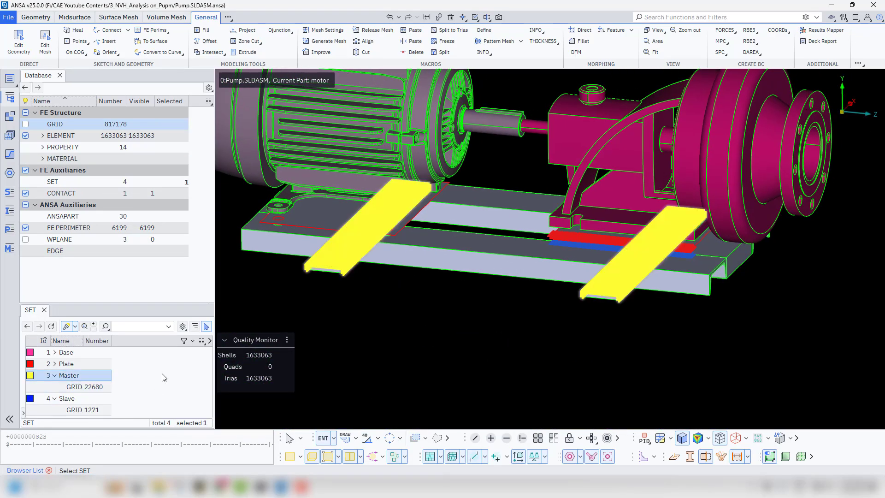
Rename the existing Pump_To_Plate contact as Base_To_Plate
click(61, 193)
click(77, 355)
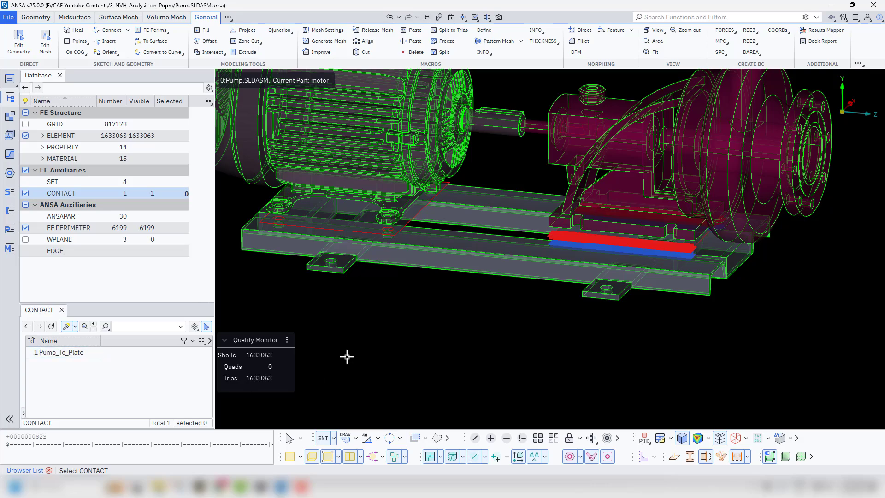
ctrl+drag(346, 356, 389, 356)
click(61, 354)
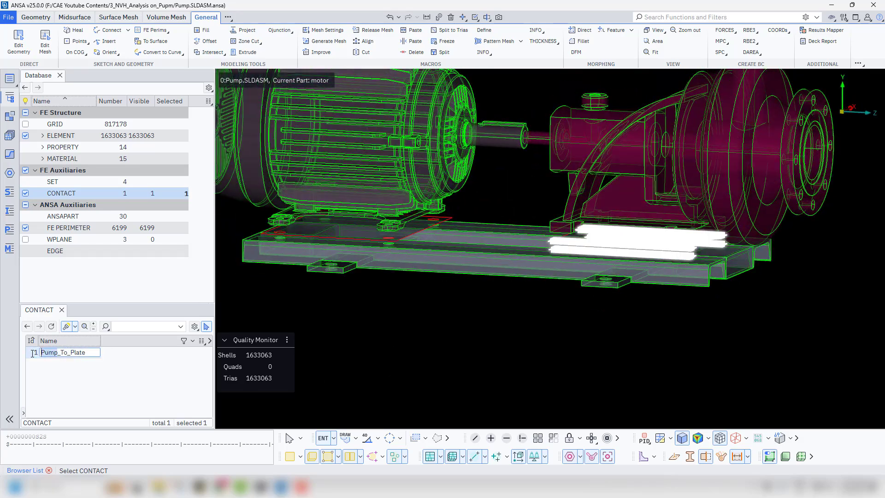
Create a second contact with type TIE and DISCRET set to S2S
right_click(64, 375)
click(93, 190)
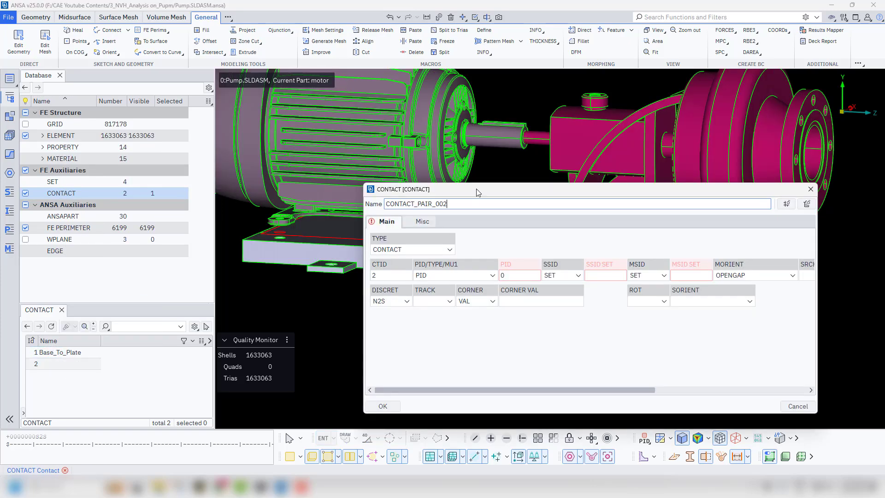
drag(478, 190, 491, 203)
click(432, 262)
click(428, 276)
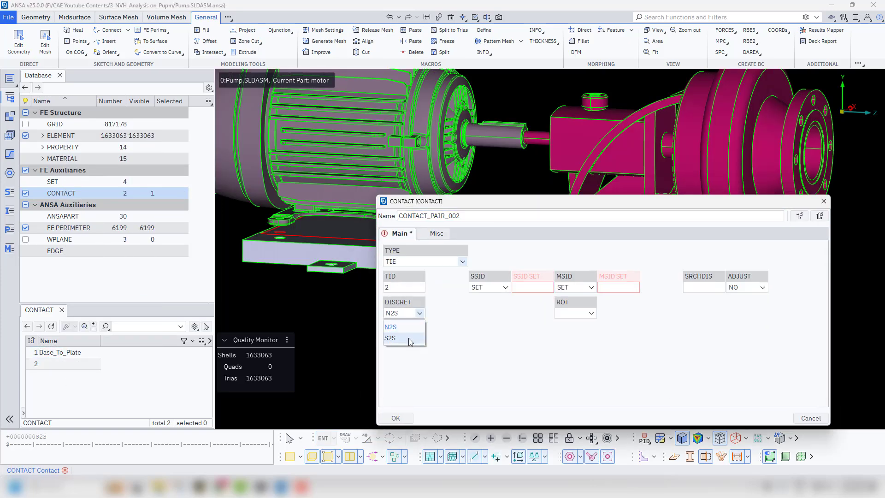
click(409, 341)
Assign the Slave set as the contact's SSID set and the Master set as its MSID set, and save the contact
ctrl+drag(323, 276, 277, 350)
click(55, 386)
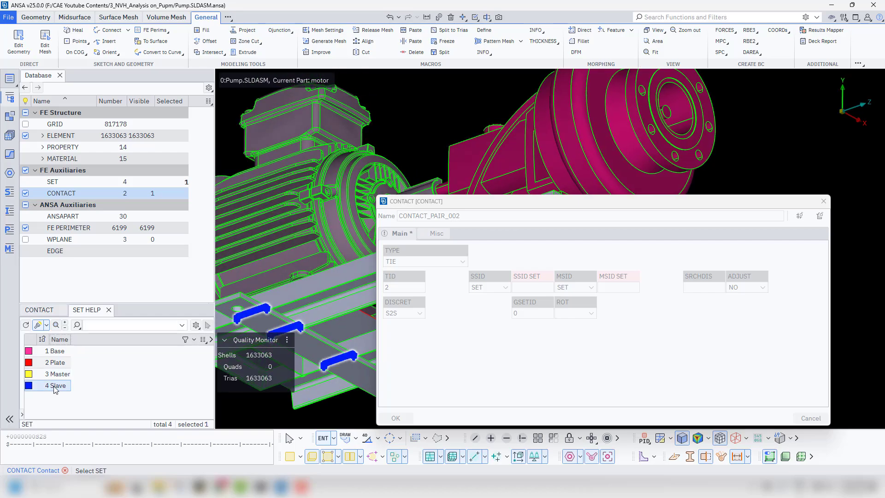
middle_click(56, 388)
click(618, 288)
key(F1)
click(65, 376)
middle_click(65, 375)
click(396, 418)
Create a new node set from the pump's outlet neck beneath the blue flange and save it as Pump_Master
scroll(344, 307, down, 4)
ctrl+drag(344, 307, 285, 354)
scroll(392, 345, up, 8)
scroll(399, 344, down, 6)
ctrl+drag(400, 344, 467, 410)
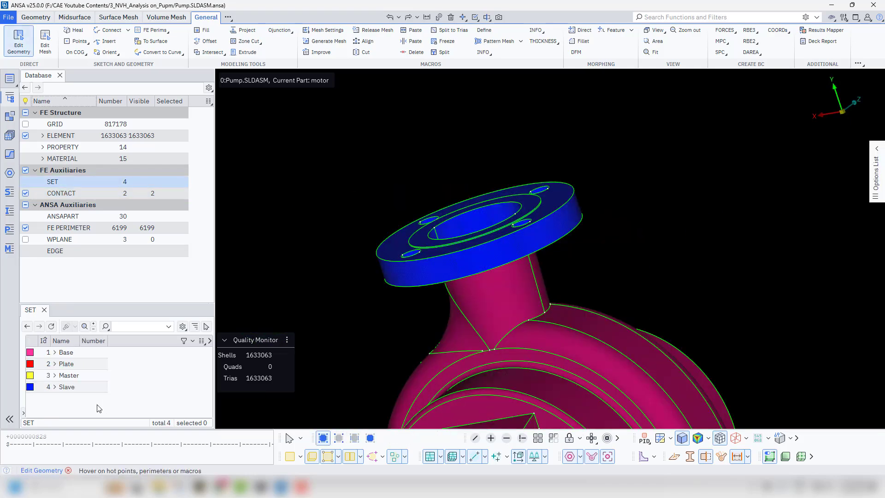
right_click(98, 231)
mouse_move(121, 290)
click(180, 290)
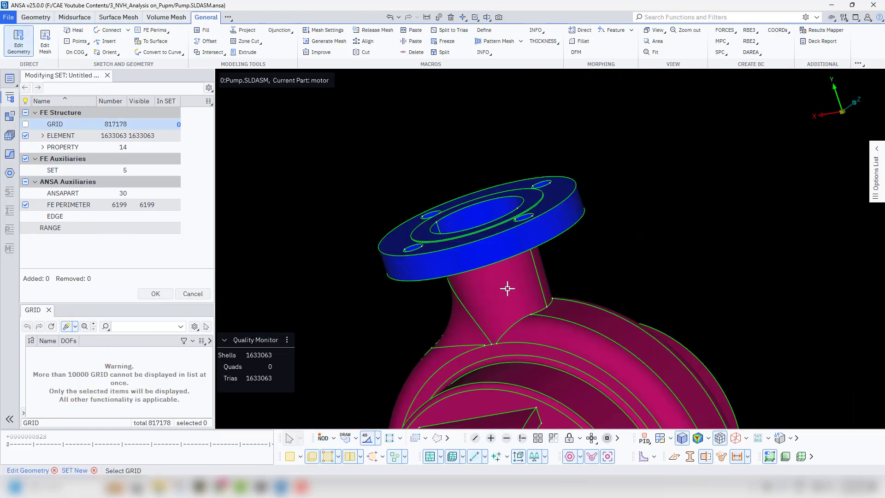
ctrl+drag(507, 289, 509, 312)
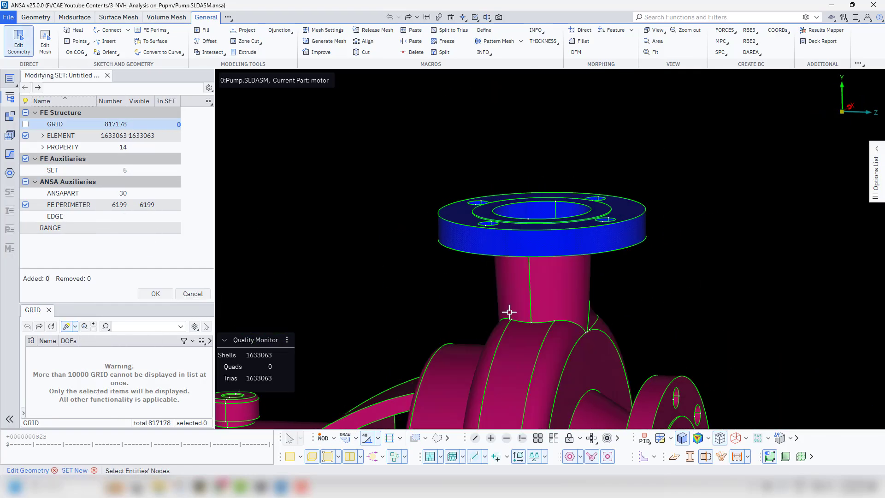
click(570, 290)
ctrl+drag(570, 290, 642, 277)
click(156, 293)
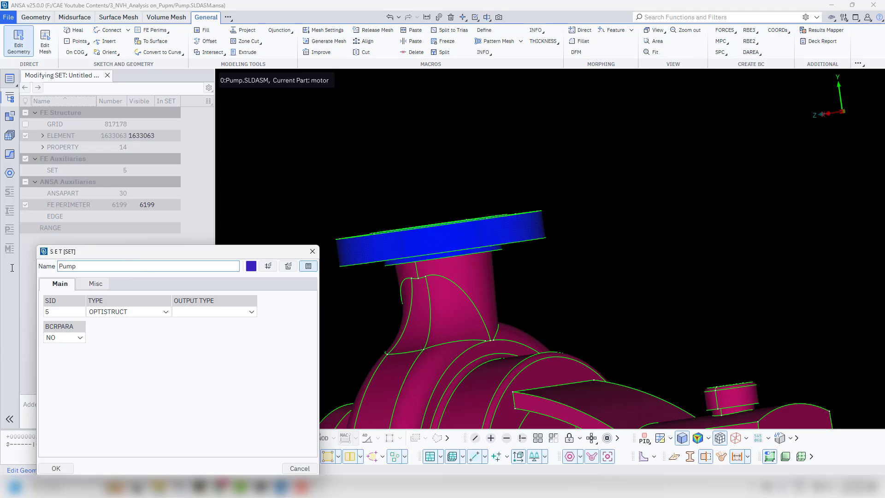
click(56, 469)
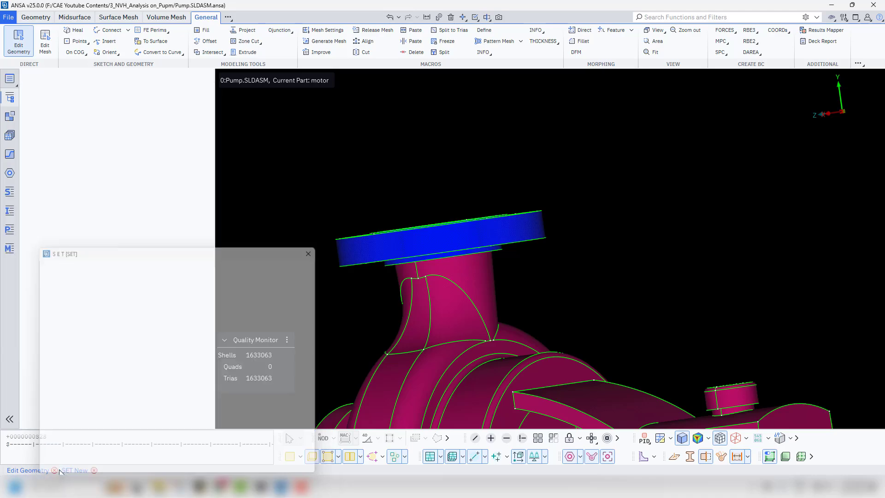
right_click(153, 223)
mouse_move(193, 279)
click(253, 282)
ctrl+drag(406, 143, 395, 191)
click(415, 179)
scroll(388, 209, up, 5)
click(409, 172)
scroll(409, 172, down, 5)
click(356, 195)
right_click(395, 190)
click(625, 305)
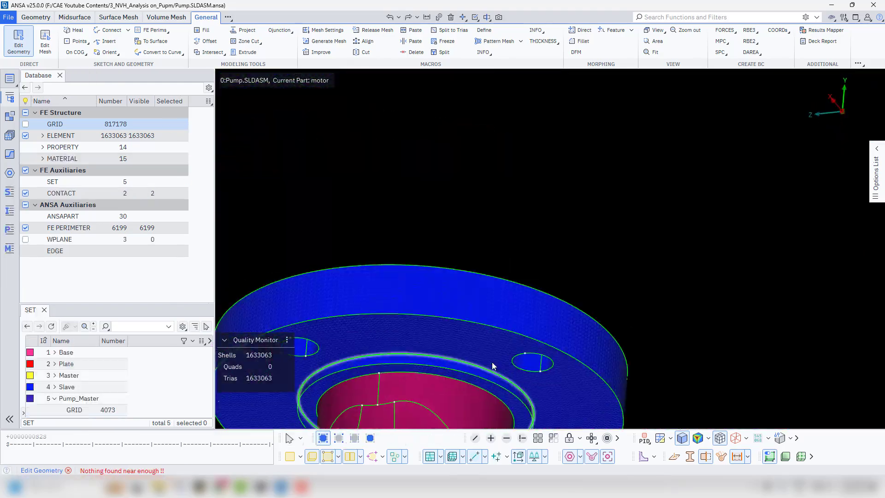
Create a new node set from the blue flange's inner bore and save it as Connector_Plate_Slave
scroll(604, 360, up, 10)
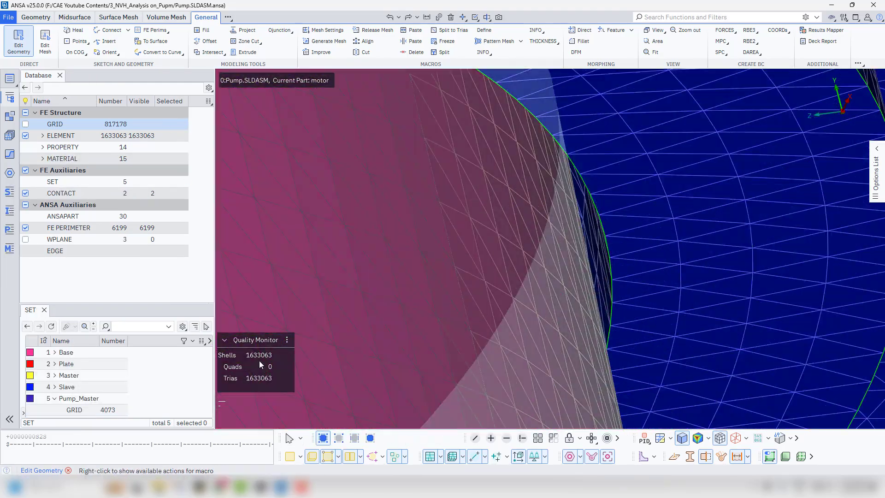
right_click(156, 398)
click(184, 277)
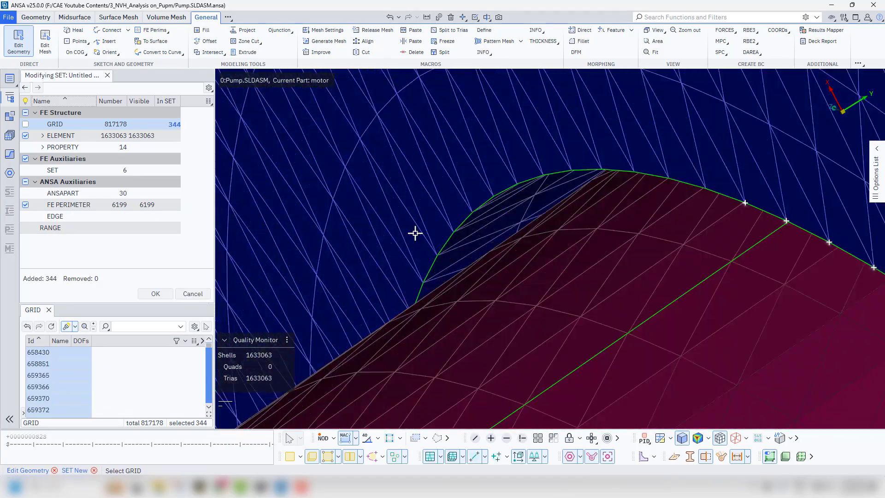
scroll(458, 242, down, 8)
middle_click(458, 241)
drag(148, 267, 50, 267)
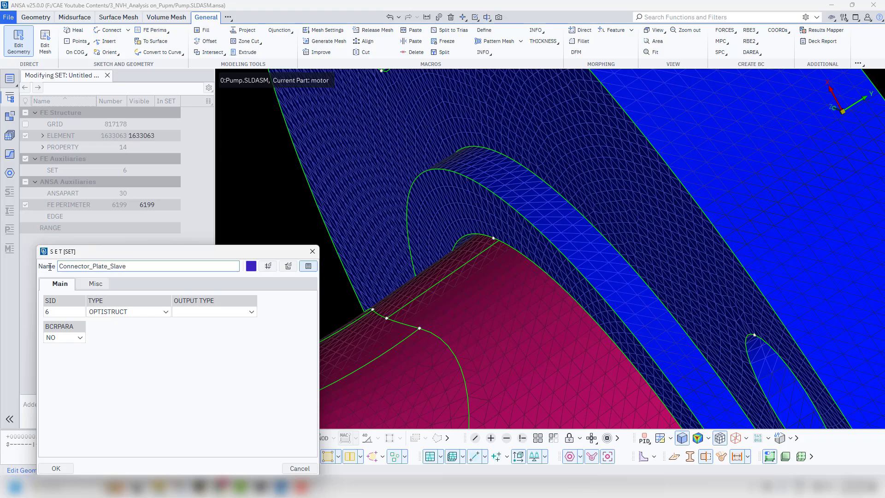
click(212, 312)
click(209, 349)
middle_click(216, 355)
Create a third contact with type TIE and DISCRET set to S2S
scroll(272, 241, down, 10)
ctrl+drag(272, 241, 106, 283)
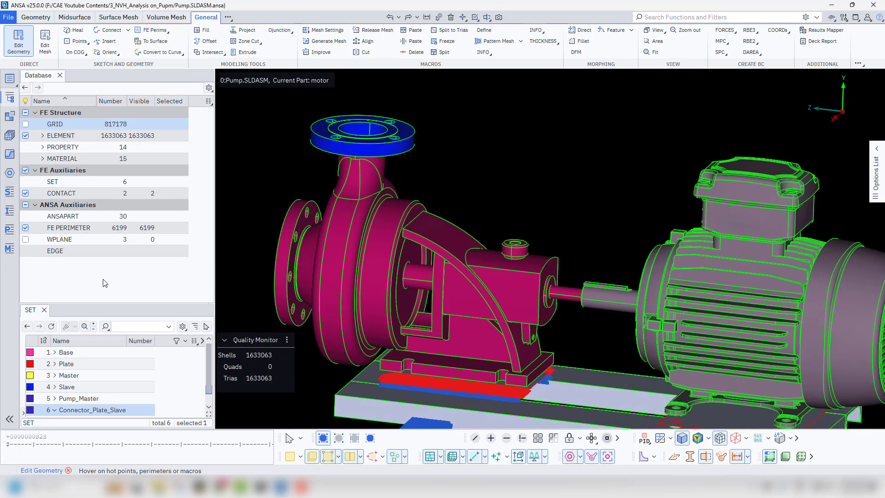
right_click(69, 193)
mouse_move(184, 209)
click(251, 200)
click(405, 313)
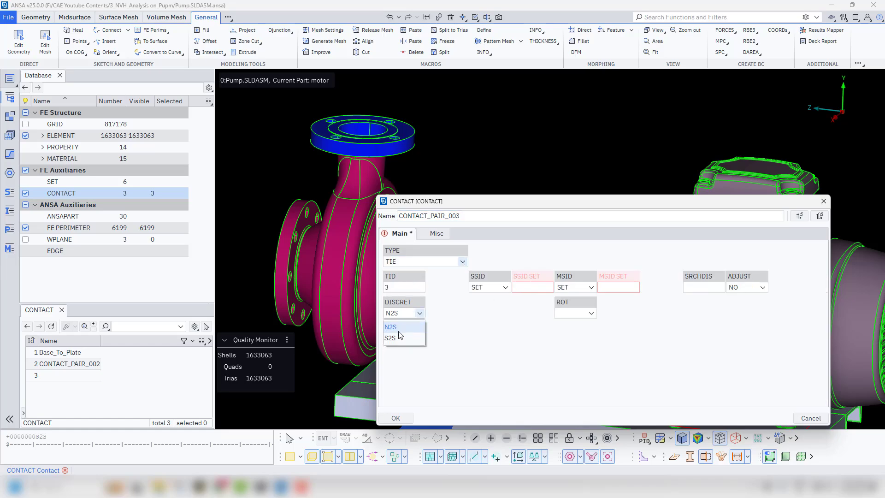
click(398, 338)
Assign Connector_Plate_Slave as the third contact's SSID set and Pump_Master as its MSID set, and save the contact
double_click(515, 289)
double_click(68, 409)
double_click(610, 288)
double_click(67, 399)
middle_click(265, 275)
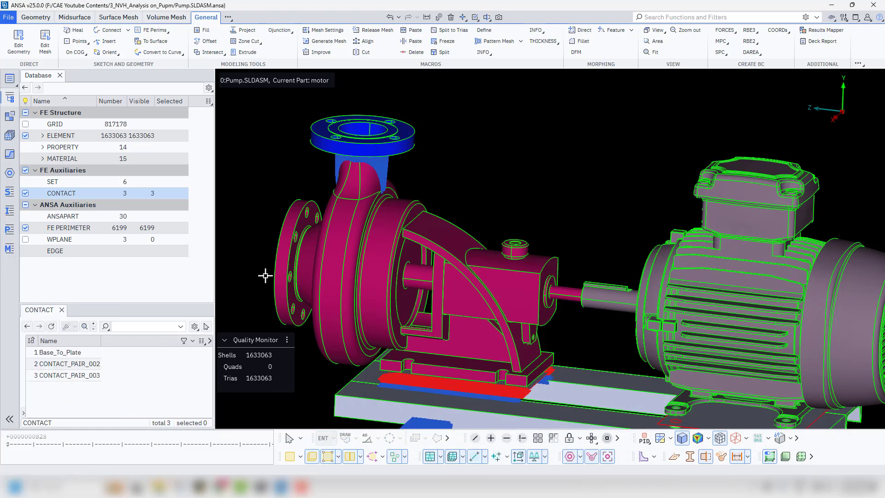
Hide the motor to examine the pump shaft, restore the motor, and inspect where the two shafts meet
ctrl+drag(265, 275, 307, 286)
scroll(385, 174, up, 8)
scroll(386, 174, down, 8)
scroll(457, 239, up, 10)
mouse_move(457, 239)
ctrl+mouse_down()
mouse_move(409, 231)
mouse_move(441, 242)
ctrl+mouse_up()
scroll(426, 234, down, 10)
click(514, 210)
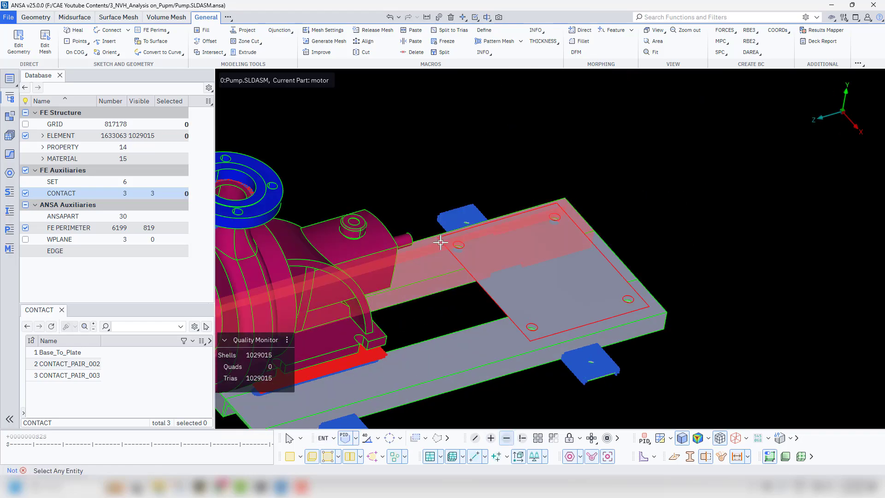
right_click(447, 317)
click(447, 318)
scroll(401, 239, up, 12)
ctrl+middle_drag(348, 319, 557, 268)
scroll(558, 268, down, 6)
ctrl+drag(507, 258, 509, 239)
scroll(517, 219, down, 6)
scroll(508, 239, up, 10)
Create a new node set from the motor shaft's end face and save it as Piston_Rod_M
double_click(73, 182)
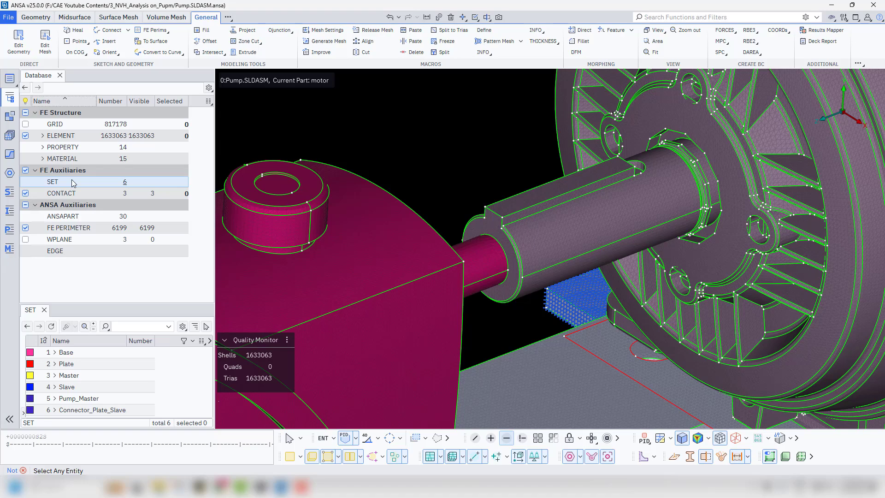
right_click(181, 396)
click(201, 226)
click(498, 252)
middle_click(494, 273)
scroll(489, 287, down, 5)
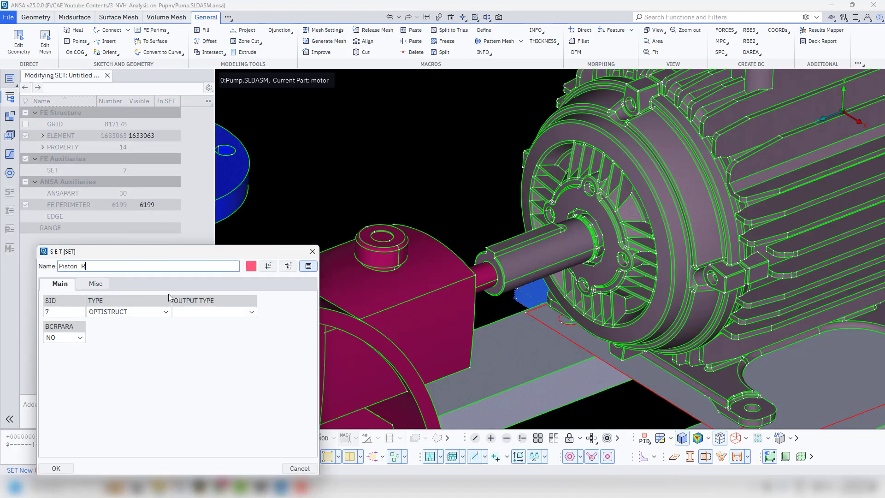
click(202, 312)
click(193, 331)
click(56, 469)
Hide the motor to expose the end of the pump shaft
scroll(415, 300, down, 6)
ctrl+drag(517, 296, 393, 308)
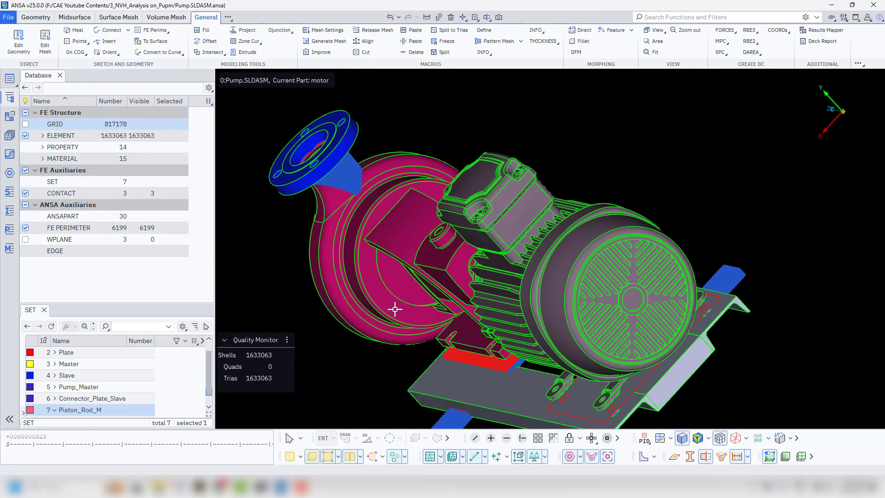
scroll(392, 314, up, 6)
click(506, 438)
click(567, 314)
middle_click(567, 326)
Create a new node set from the pump shaft's circular end face and save it as Rod_S
right_click(175, 216)
mouse_move(192, 272)
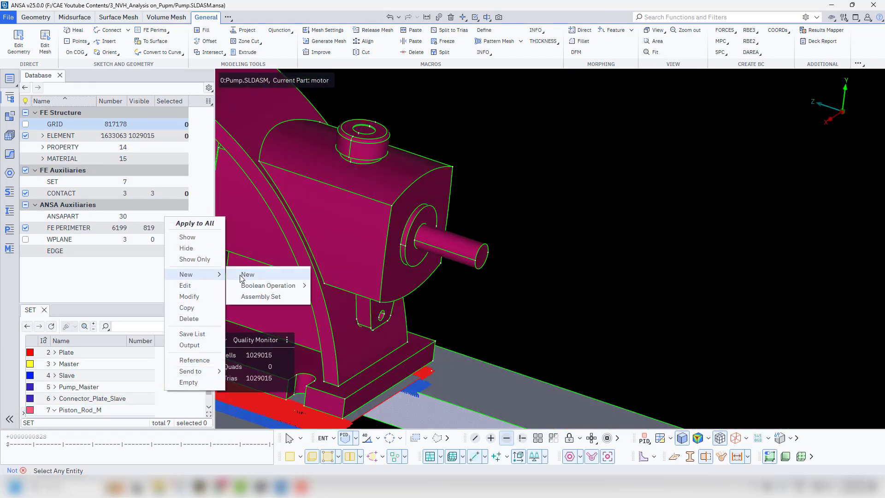
click(251, 273)
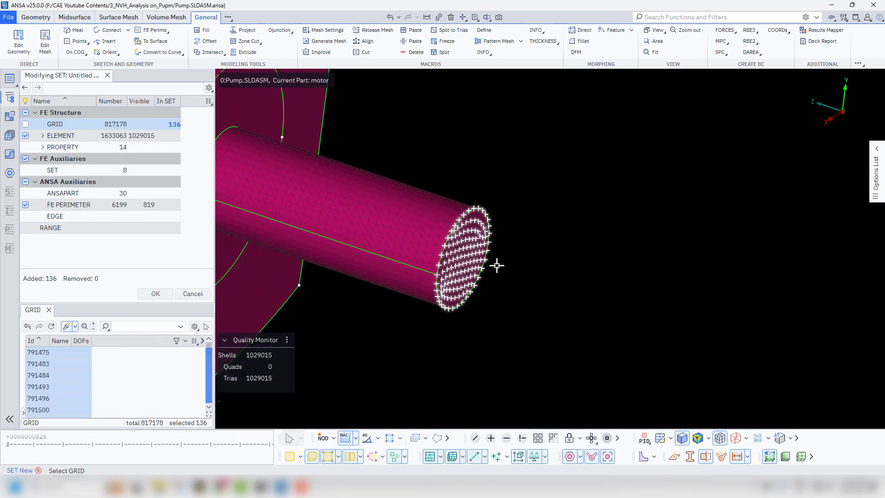
click(154, 292)
double_click(148, 267)
text(Rod)
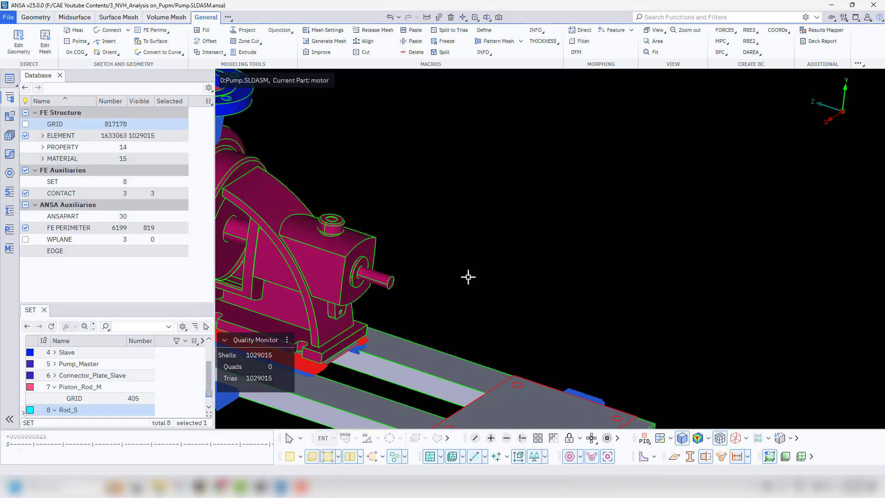
Create a fourth contact of type TIE with Rod_S as the SSID set and Piston_Rod_M as the MSID set
click(61, 193)
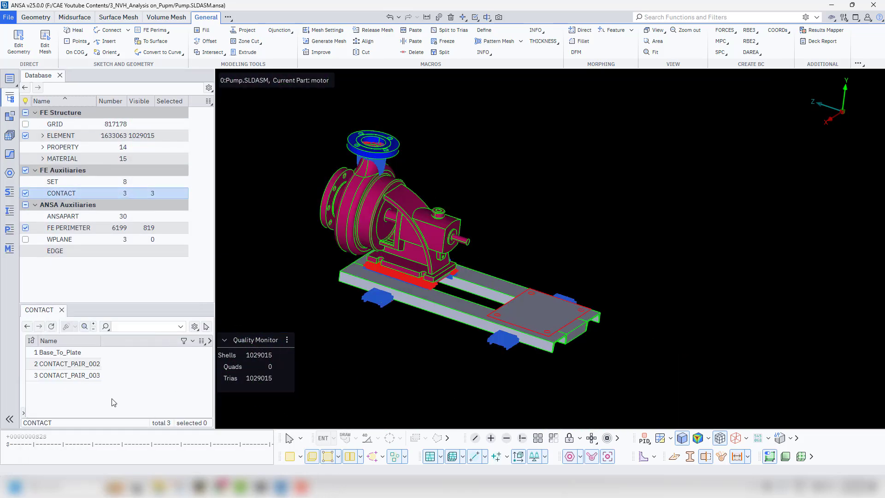
right_click(113, 400)
mouse_move(139, 212)
click(222, 212)
click(424, 261)
click(389, 270)
click(530, 287)
click(69, 408)
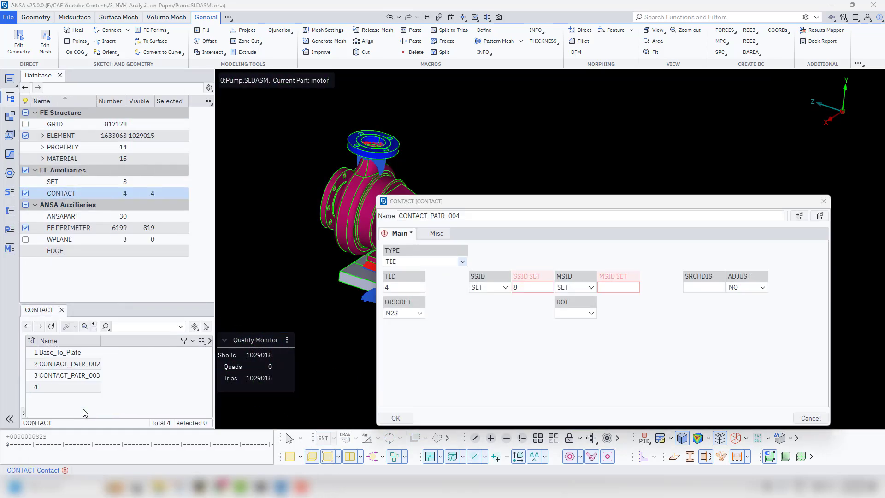
click(85, 398)
click(396, 418)
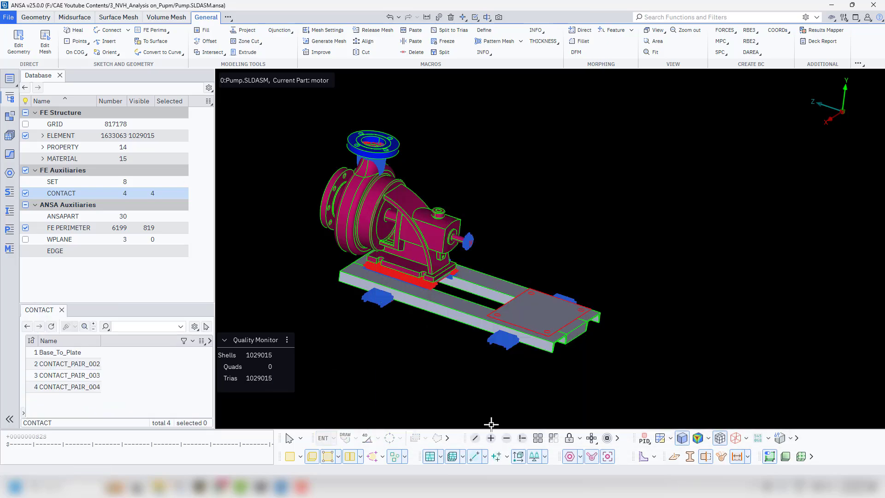
Redisplay the hidden motor and examine the straps and holes on the underside of the base frame
scroll(555, 223, up, 8)
scroll(632, 224, down, 5)
ctrl+drag(535, 217, 513, 213)
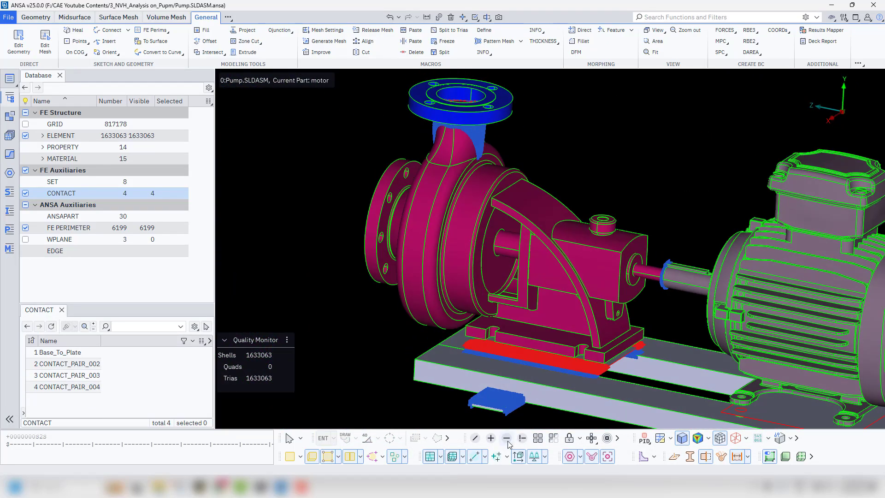
click(507, 438)
scroll(579, 272, up, 5)
scroll(592, 251, down, 6)
ctrl+drag(466, 349, 484, 263)
middle_click(504, 272)
scroll(504, 273, up, 8)
scroll(503, 273, down, 8)
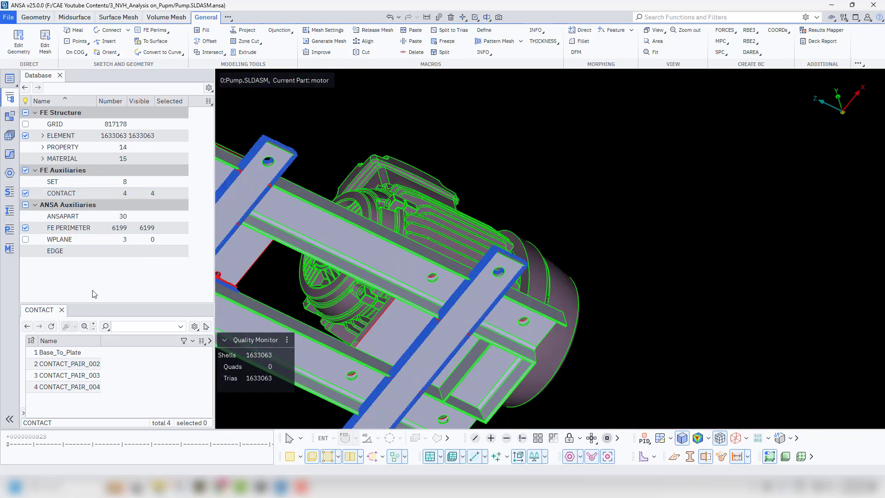
Start a nodal SPC boundary condition and set its node selection to Nodes from entities
right_click(91, 271)
mouse_move(115, 275)
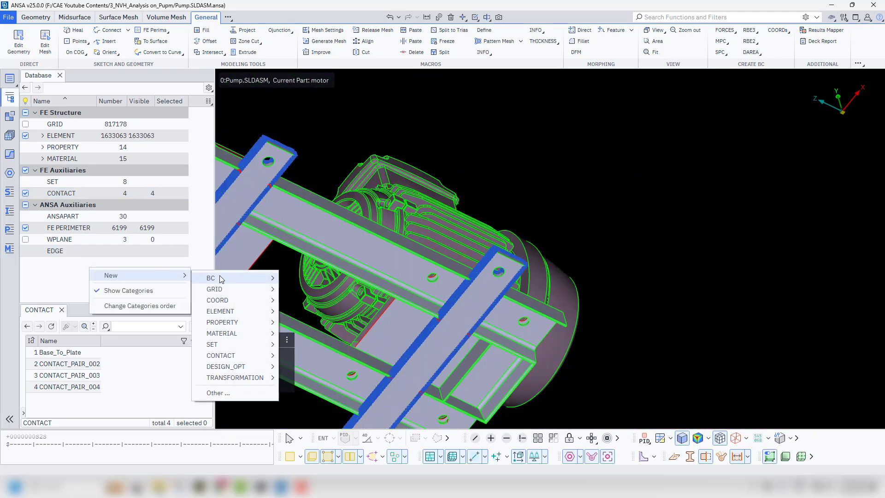
mouse_move(222, 278)
mouse_move(306, 292)
click(362, 290)
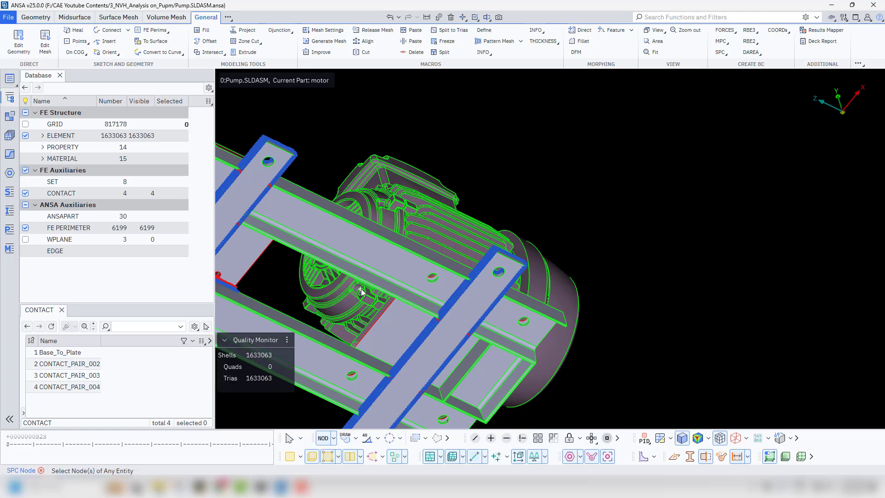
scroll(425, 295, up, 8)
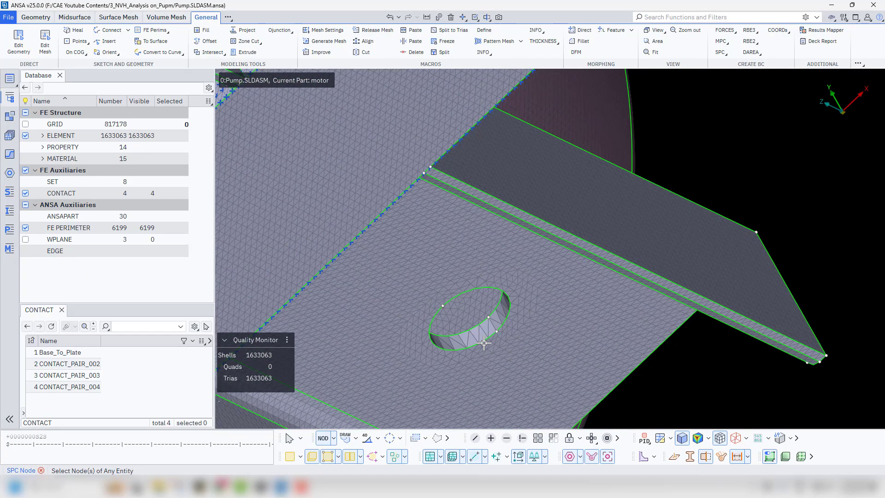
click(334, 441)
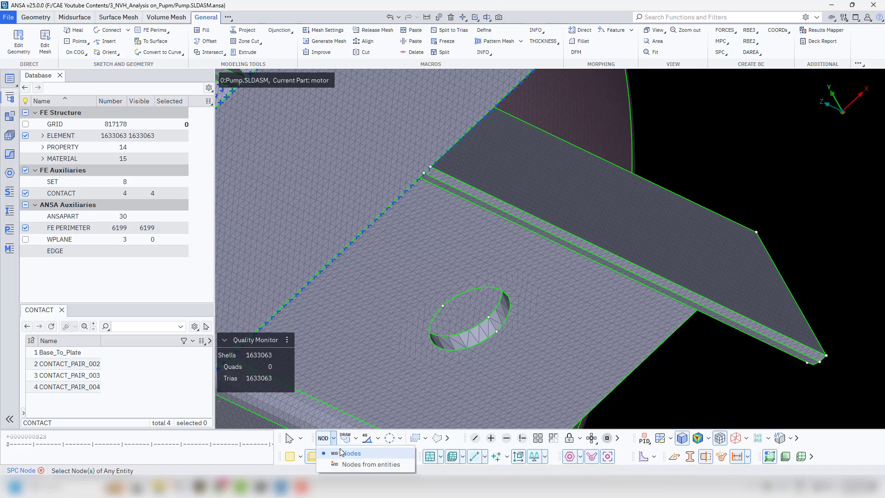
click(357, 463)
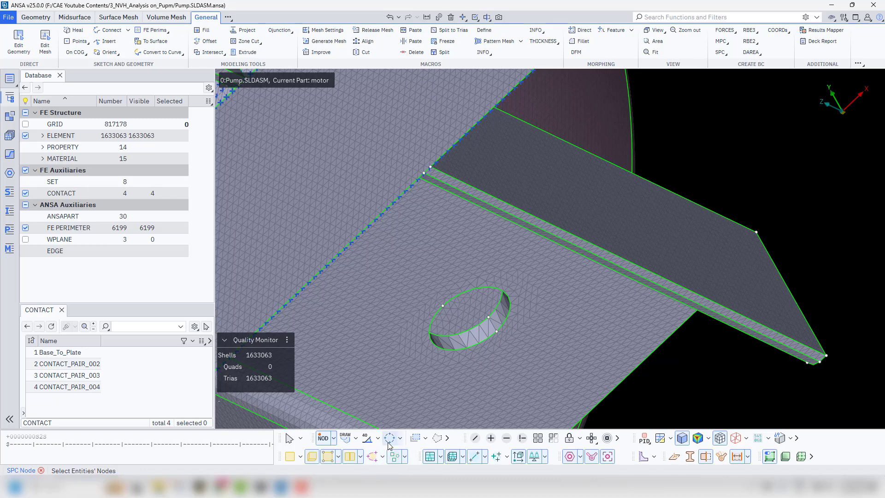
click(473, 342)
scroll(475, 340, up, 3)
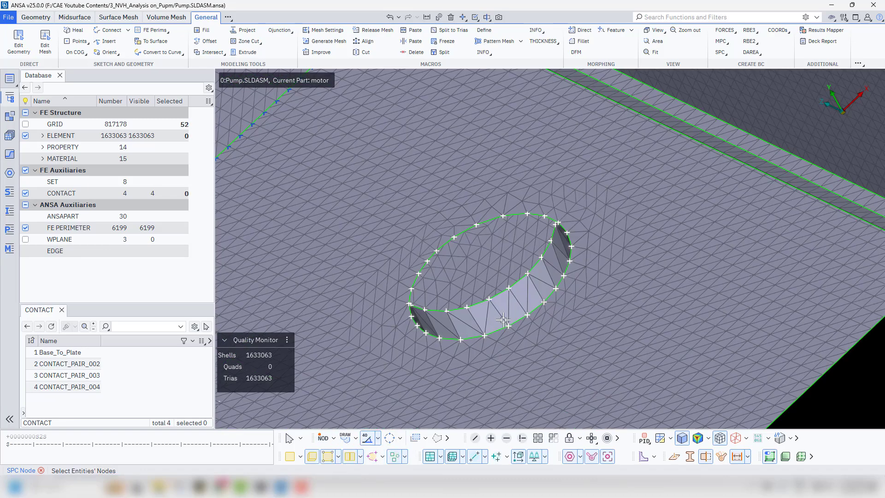
scroll(478, 352, down, 6)
scroll(474, 341, up, 2)
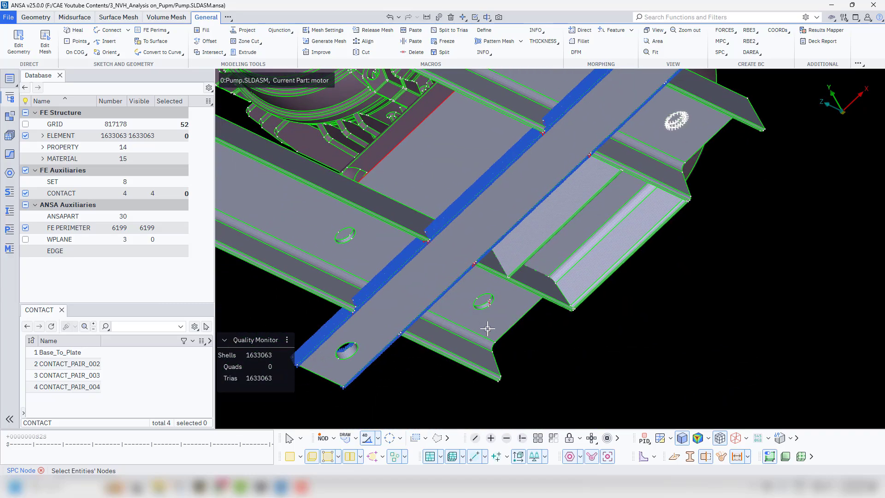
scroll(488, 329, down, 4)
ctrl+drag(503, 321, 460, 329)
scroll(527, 265, up, 5)
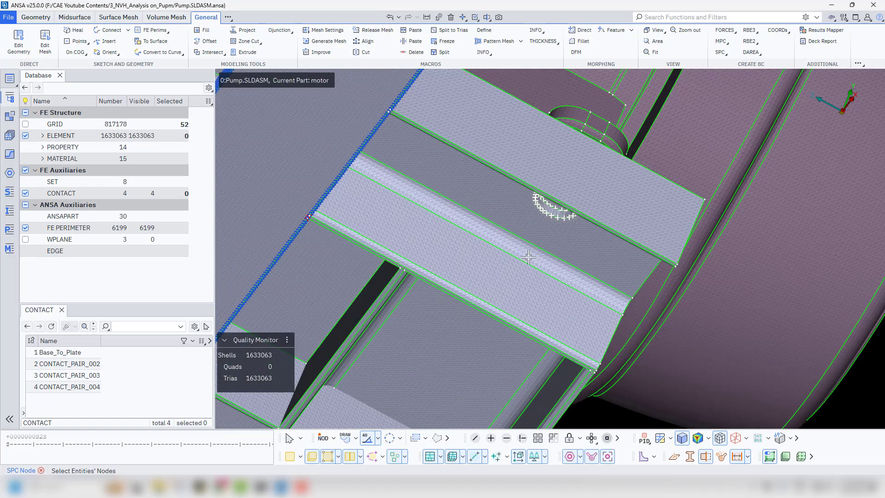
scroll(512, 291, down, 3)
scroll(516, 203, up, 1)
drag(515, 196, 609, 312)
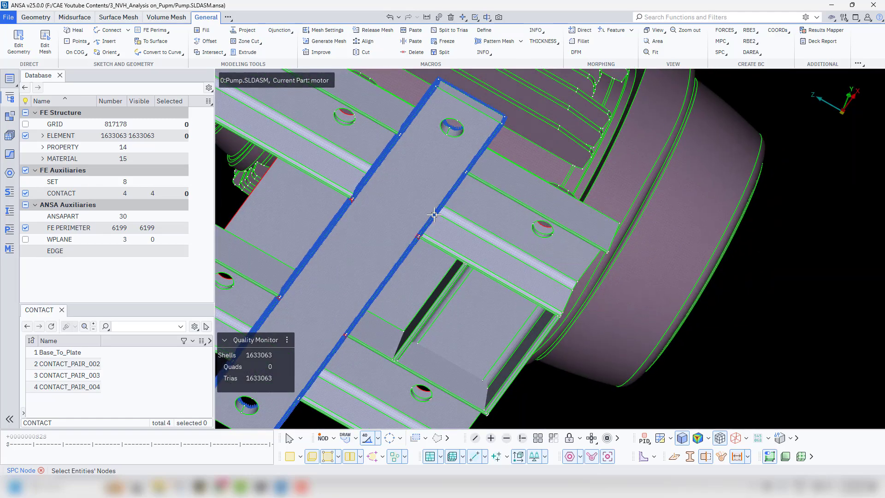
Select the nodes on the walls of both holes in the strap beneath the motor for the SPC
scroll(479, 240, up, 4)
scroll(475, 241, down, 3)
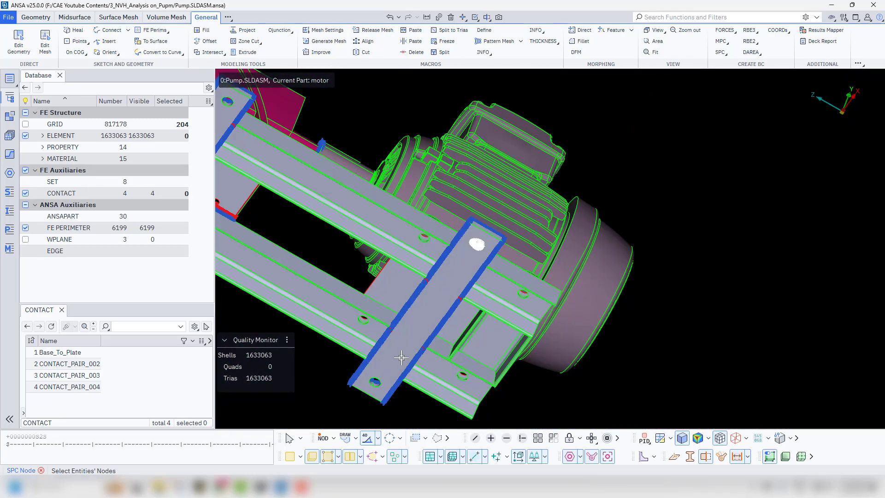
scroll(392, 364, up, 5)
click(425, 343)
click(425, 343)
scroll(400, 331, down, 3)
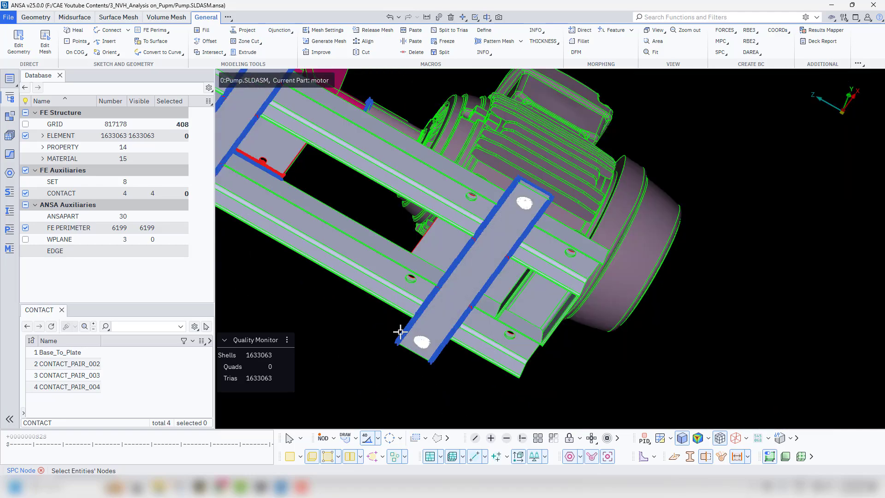
Add the nodes on the walls of both holes in the strap beneath the pump to the SPC selection
scroll(553, 359, down, 4)
scroll(448, 316, up, 6)
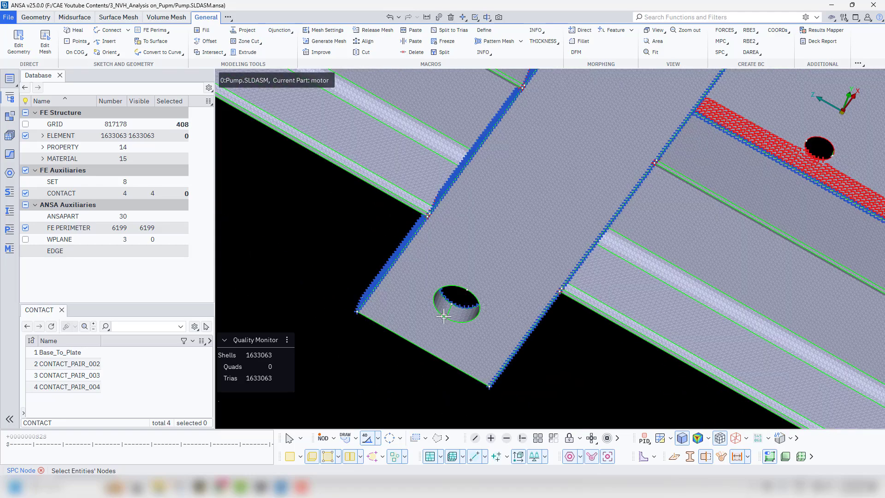
click(448, 317)
scroll(480, 265, down, 5)
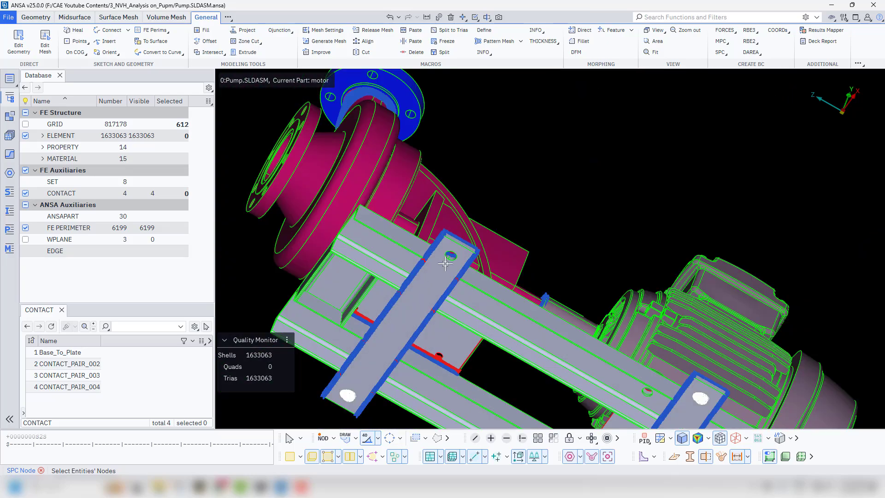
scroll(448, 260, up, 5)
click(454, 262)
scroll(455, 263, down, 5)
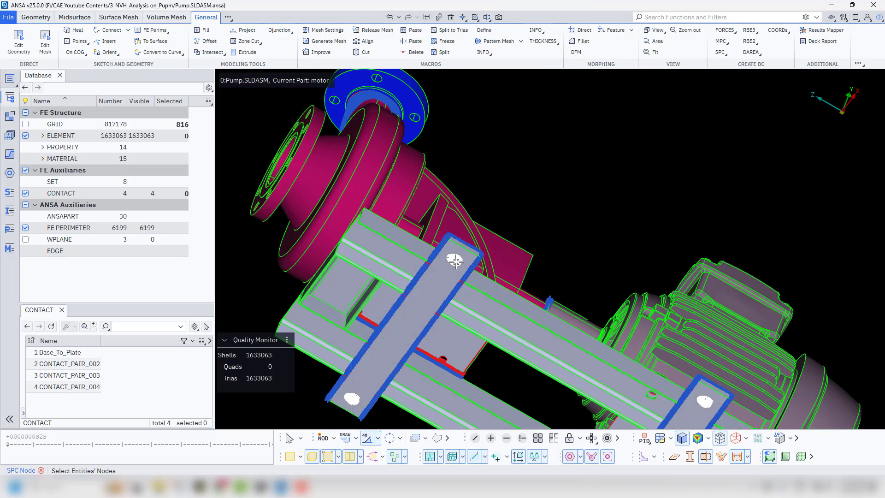
ctrl+drag(479, 281, 467, 338)
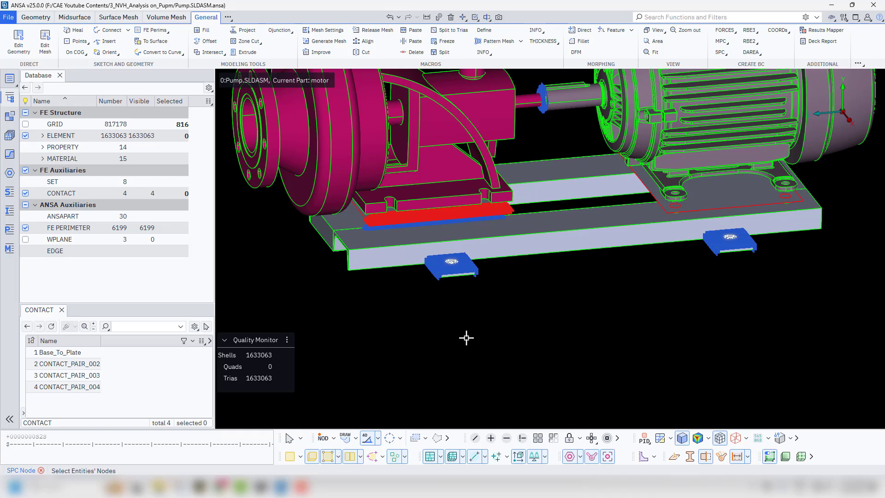
mouse_move(467, 338)
ctrl+mouse_down()
mouse_move(467, 329)
mouse_move(476, 336)
ctrl+mouse_up()
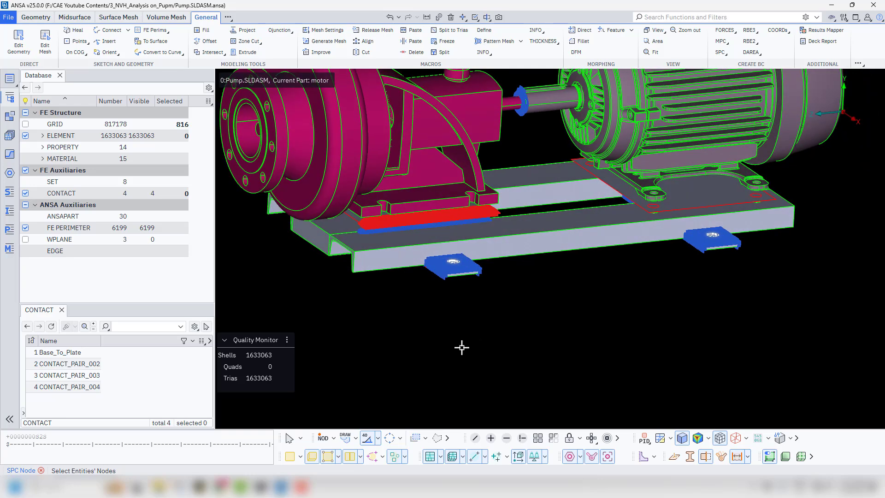
Confirm the strap hole node selection and create the SPC by node with all degrees of freedom (123456) constrained
scroll(459, 341, down, 3)
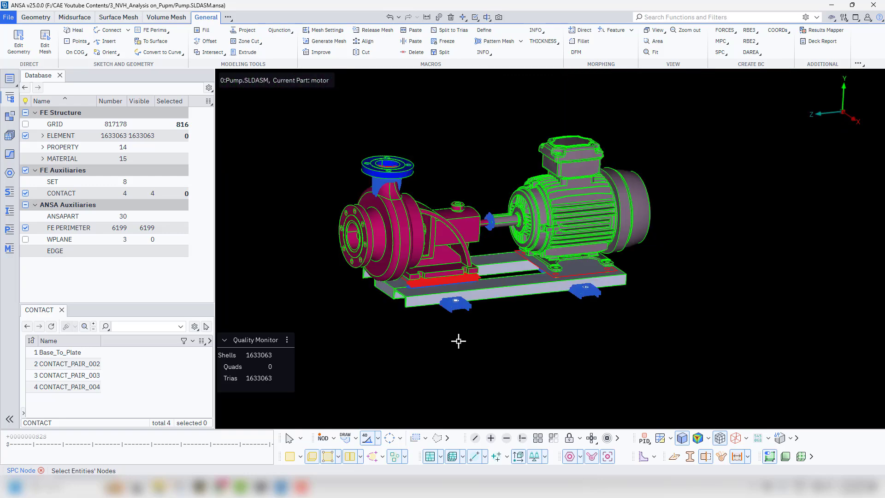
ctrl+drag(450, 323, 463, 336)
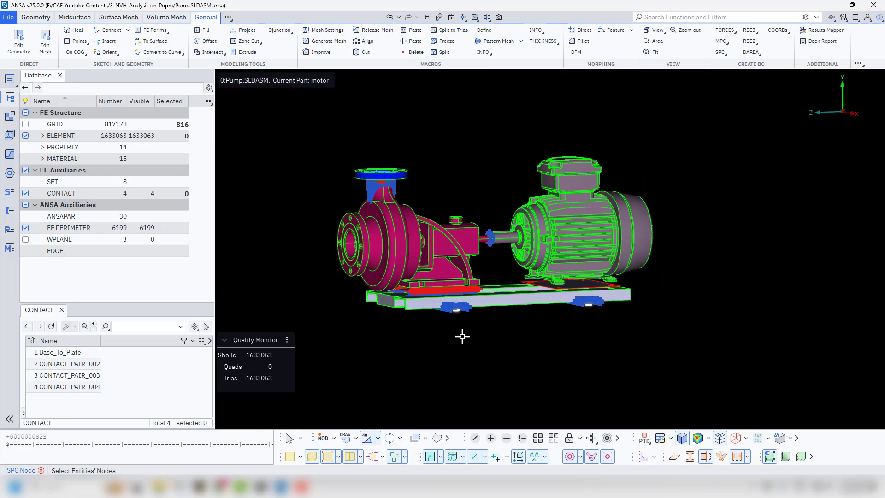
middle_click(475, 346)
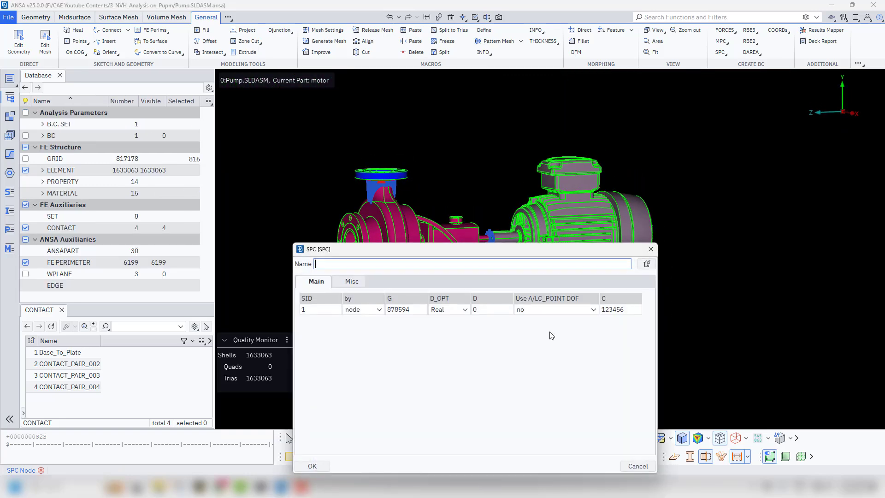
click(316, 467)
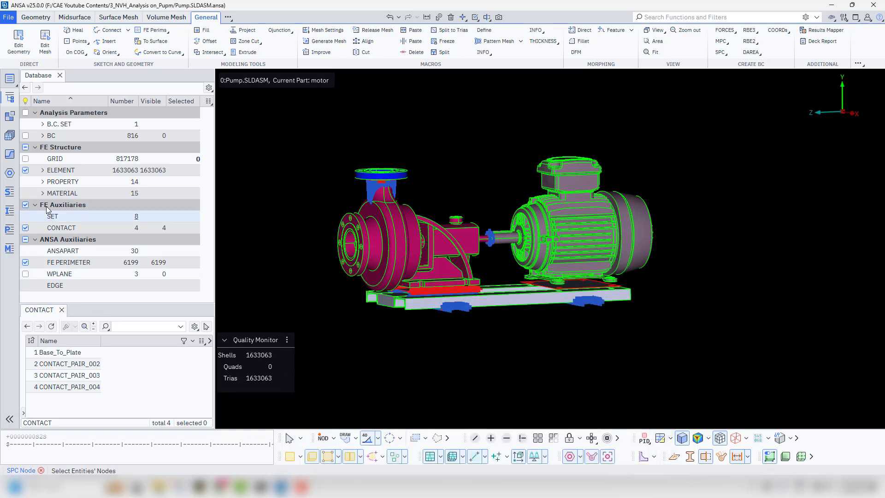
Display the boundary conditions and inspect the base frame straps from several angles
click(26, 136)
ctrl+drag(429, 365, 537, 367)
scroll(475, 308, up, 4)
scroll(404, 343, up, 4)
scroll(404, 344, down, 4)
scroll(534, 381, down, 8)
scroll(534, 377, up, 6)
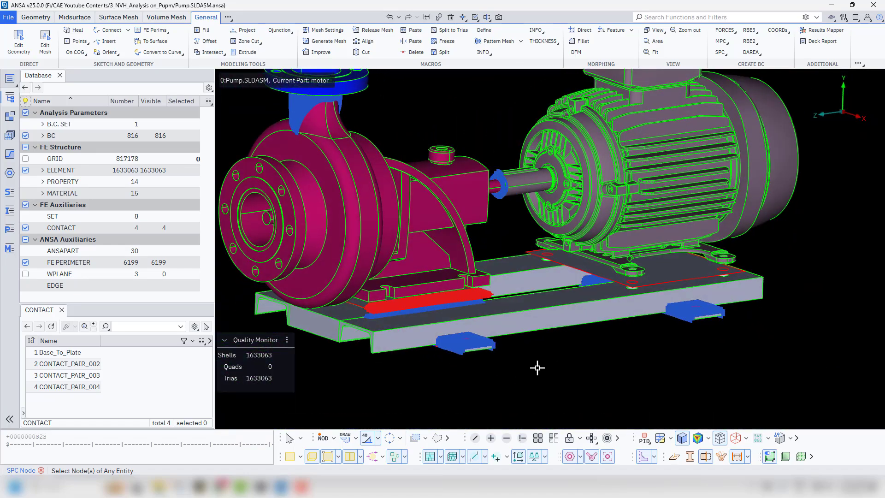
Detect volumes from Faces/FE Shells, creating a new property and a new ANSA part per volume
click(155, 22)
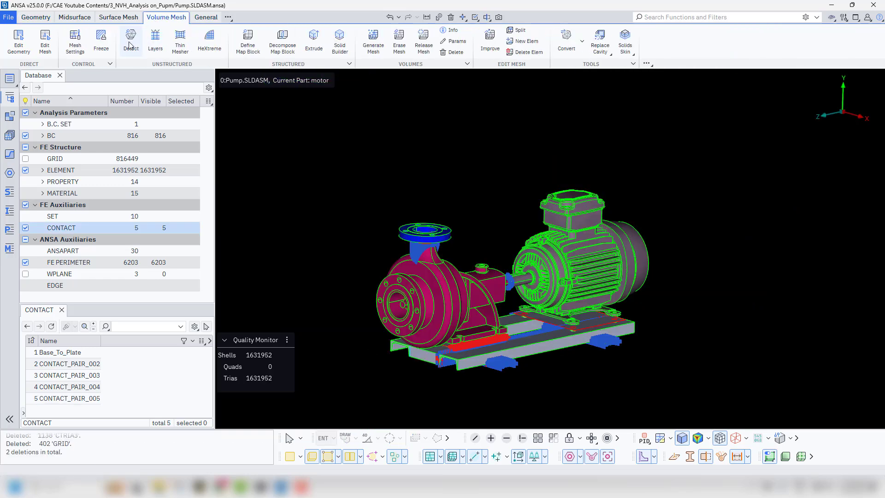
click(130, 41)
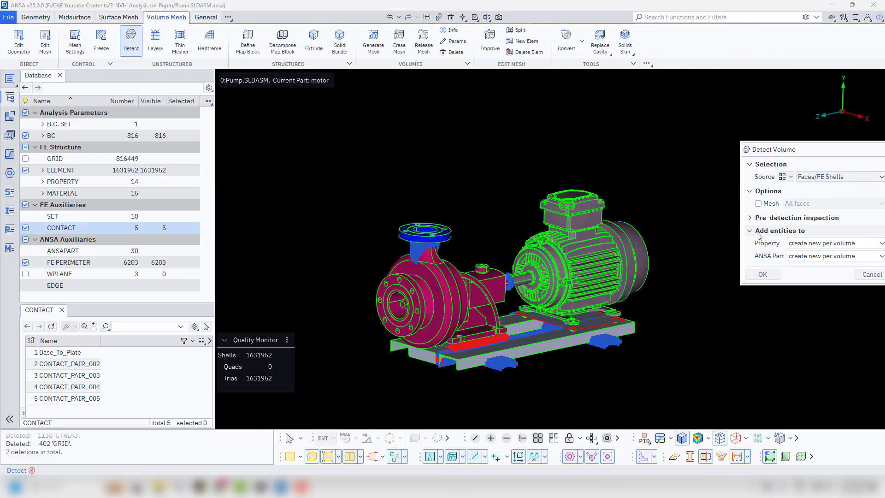
click(764, 274)
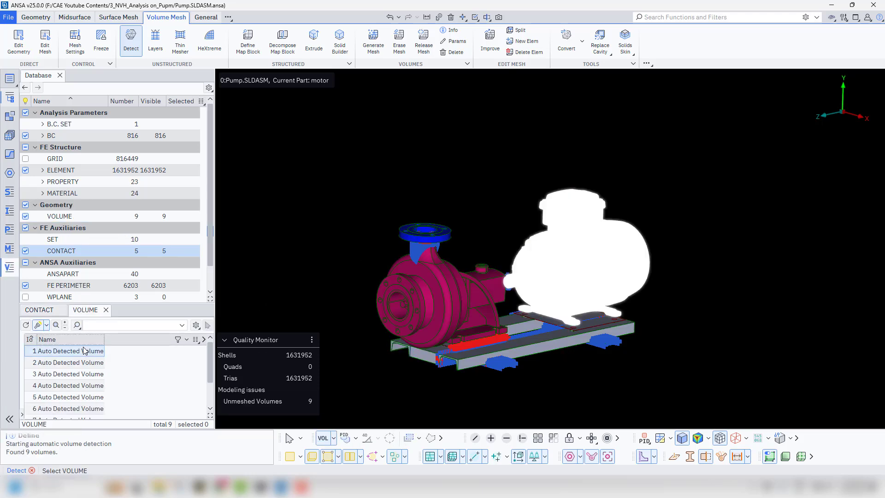
Review detected volumes 2 through 7 one by one to identify which part each one represents
click(88, 363)
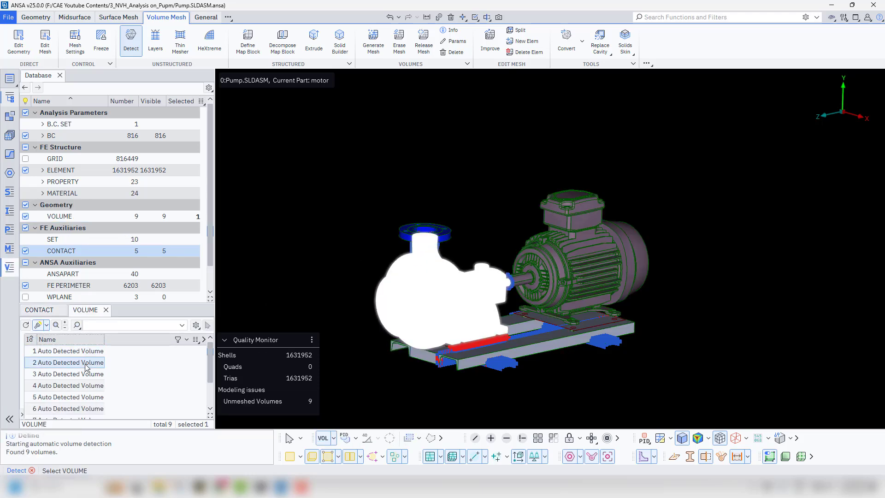
click(89, 375)
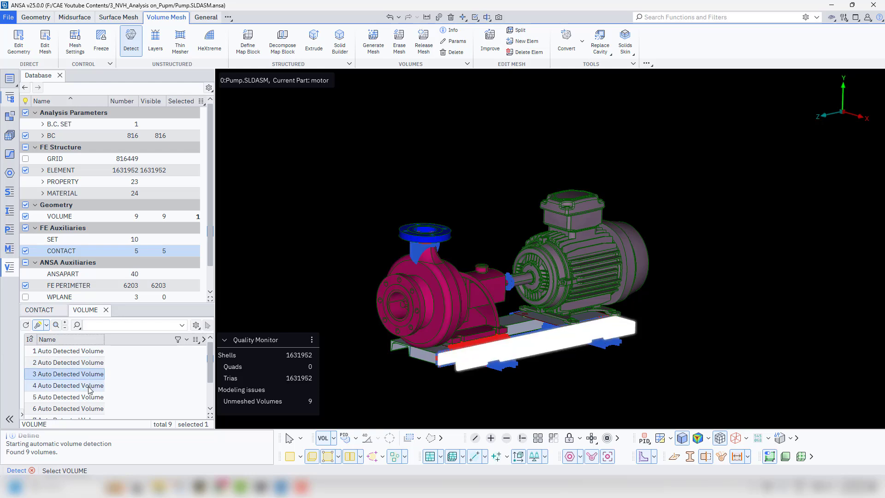
click(89, 385)
click(89, 398)
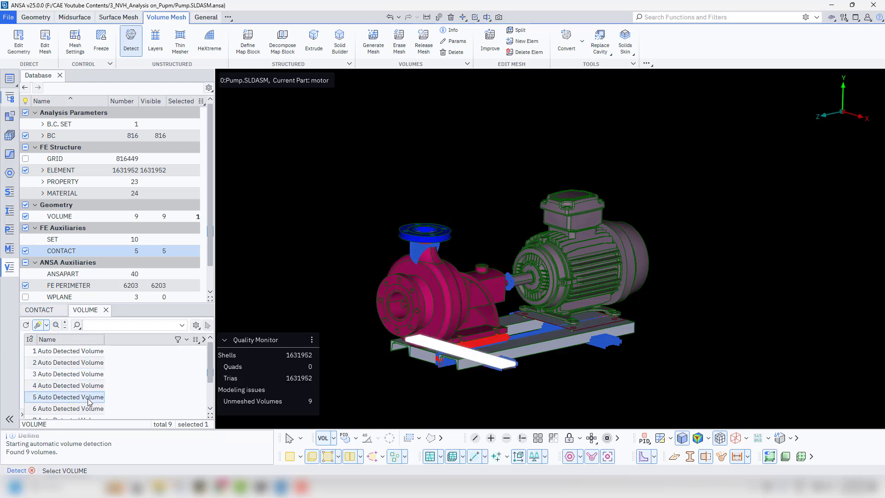
click(69, 409)
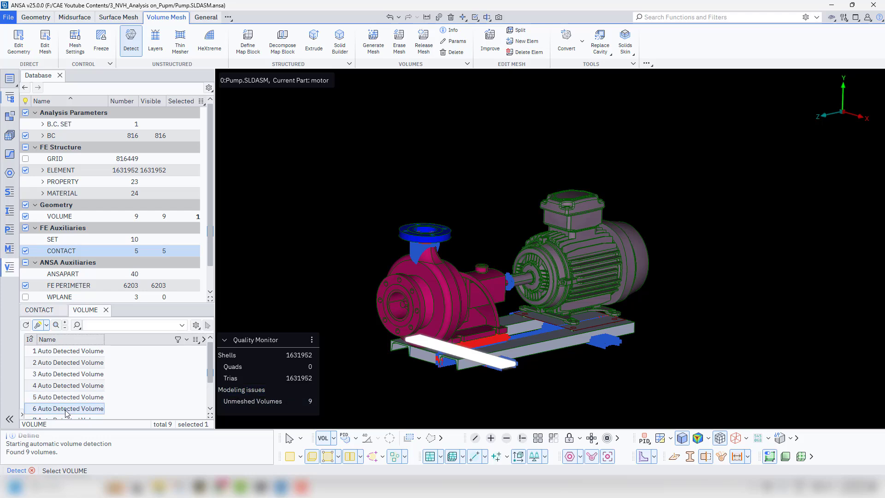
scroll(68, 406, down, 1)
click(67, 386)
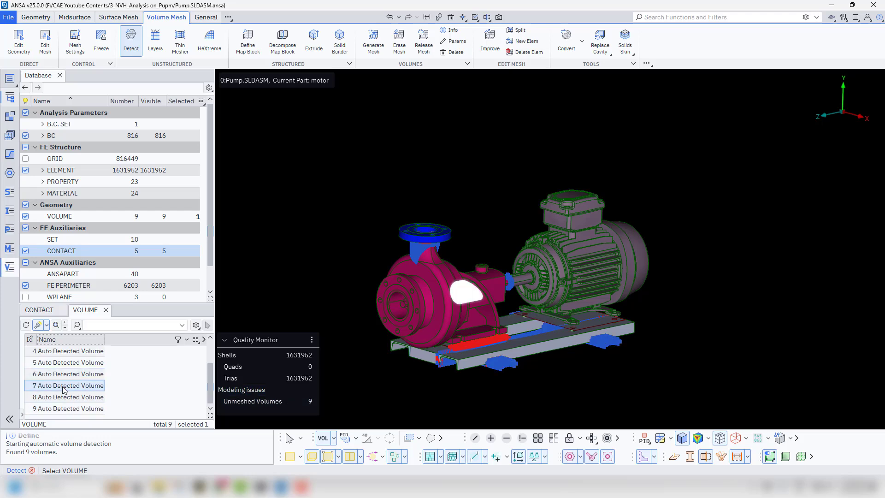
Examine where detected volume 7 lies within the pump behind the curved support rib
scroll(480, 283, up, 5)
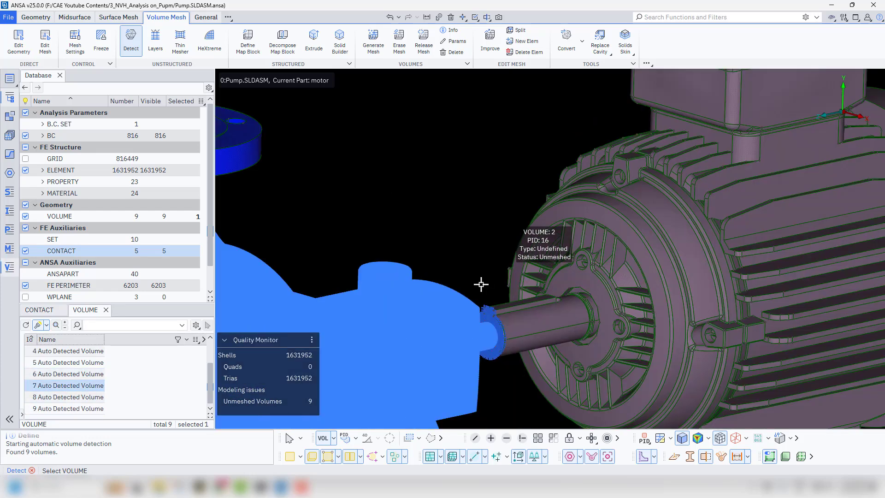
scroll(500, 257, down, 5)
ctrl+drag(500, 256, 456, 216)
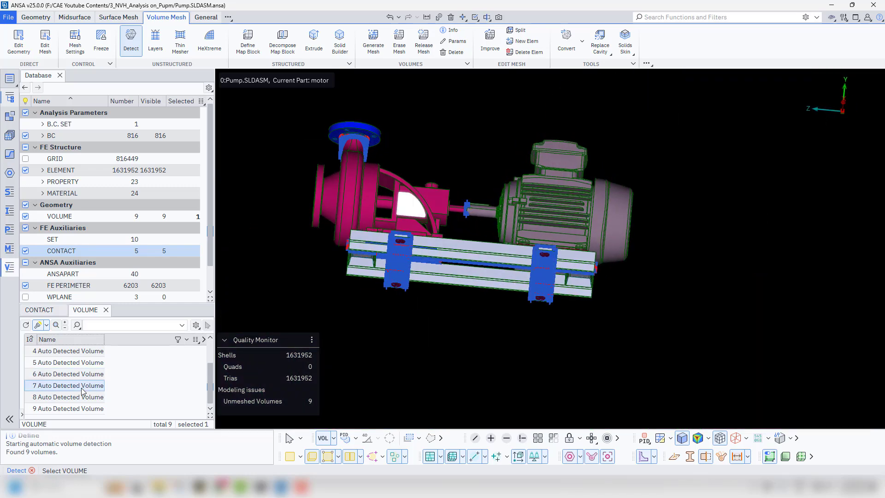
scroll(440, 220, up, 5)
ctrl+drag(450, 225, 348, 262)
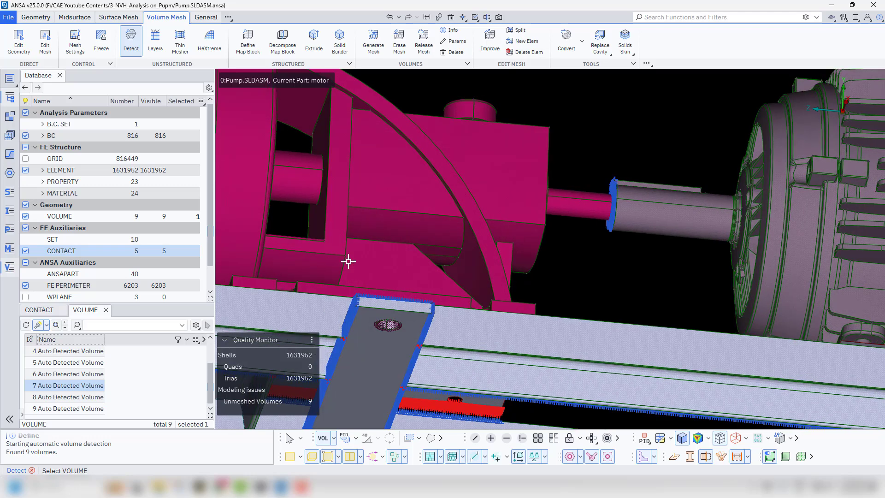
double_click(58, 386)
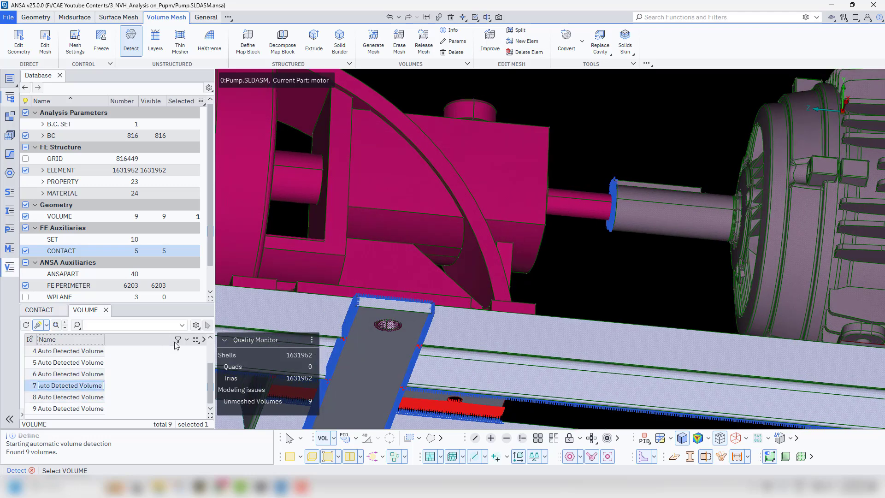
click(208, 327)
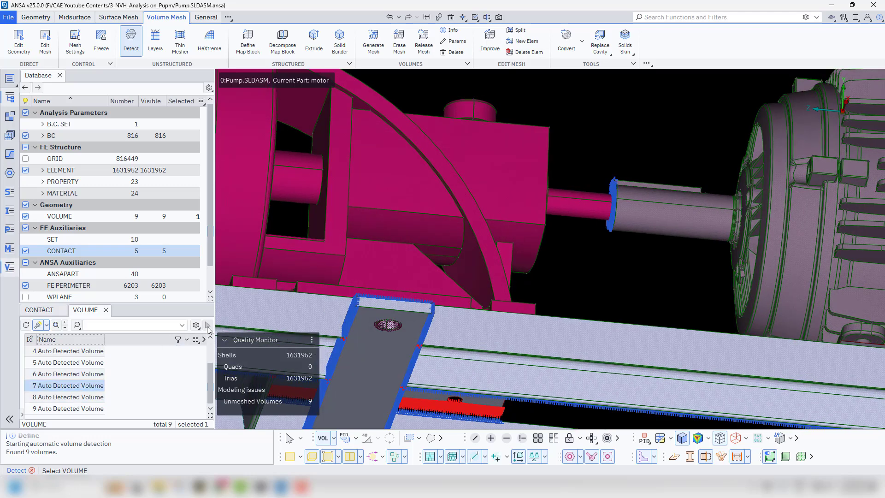
click(87, 385)
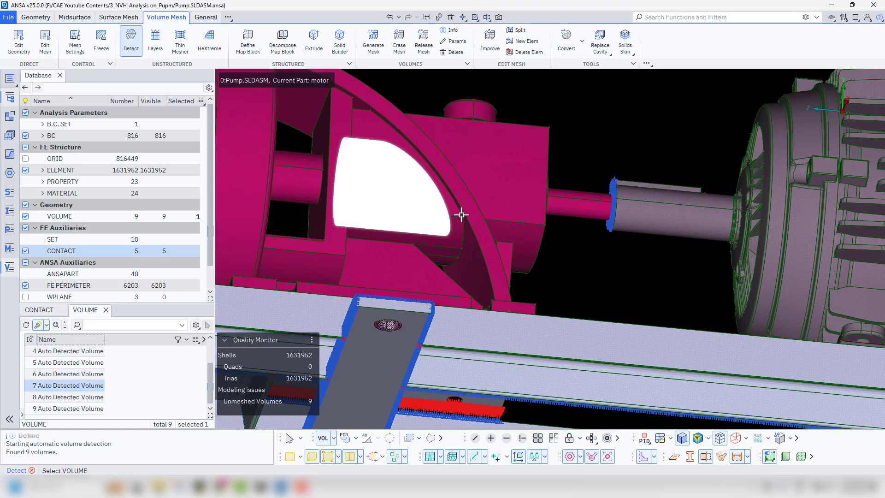
ctrl+drag(532, 243, 461, 272)
scroll(471, 238, down, 5)
Hide the elements in a band across the pump's bearing housing and shaft to expose the interior
click(508, 439)
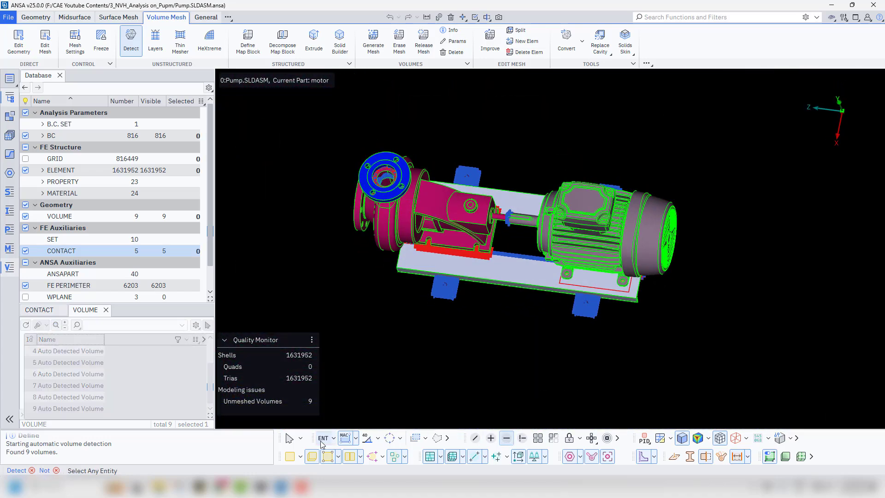
ctrl+drag(498, 339, 481, 259)
drag(467, 143, 533, 371)
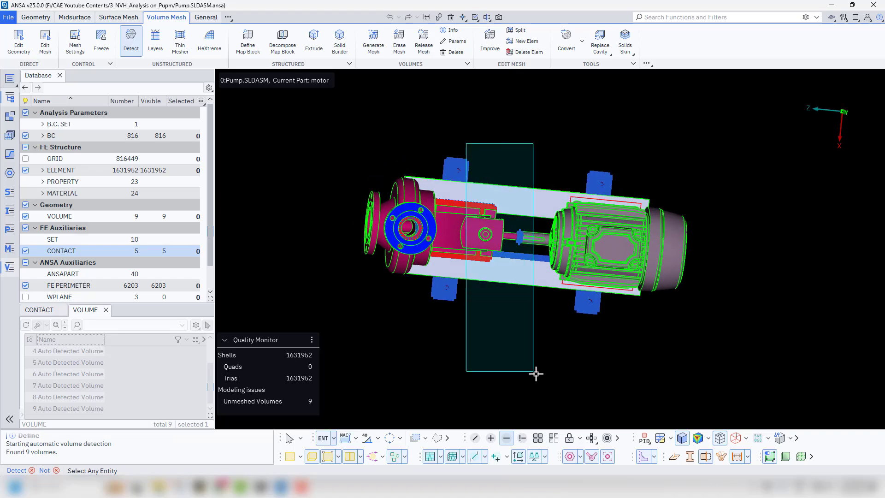
ctrl+drag(516, 320, 472, 272)
scroll(456, 235, up, 5)
scroll(467, 267, up, 5)
scroll(472, 272, down, 5)
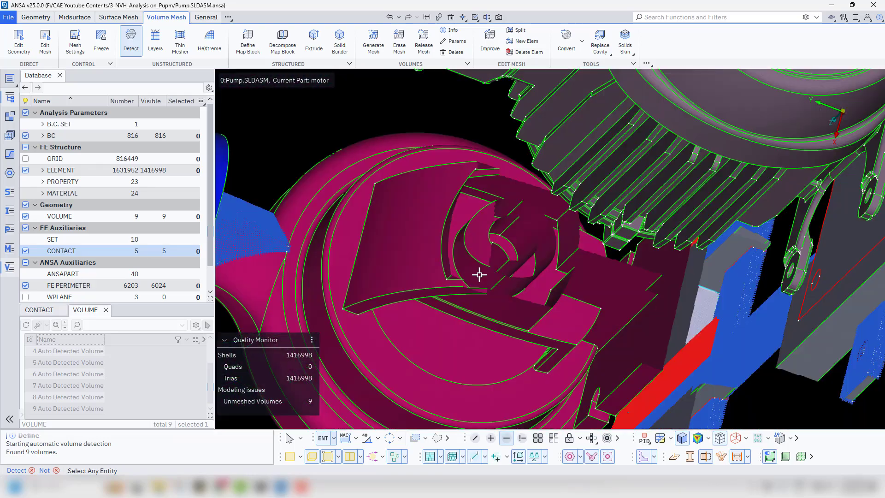
Isolate the shells of detected volume 7 inside the pump so that only they are displayed
click(522, 438)
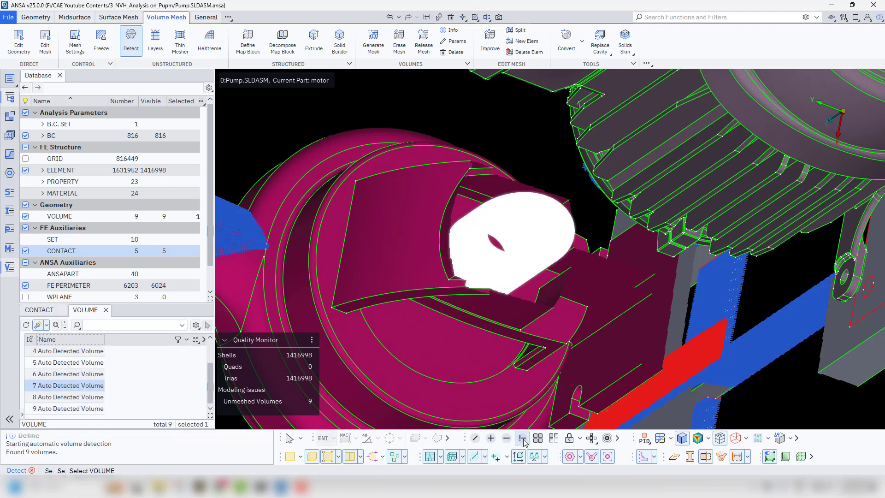
click(475, 250)
scroll(472, 266, up, 4)
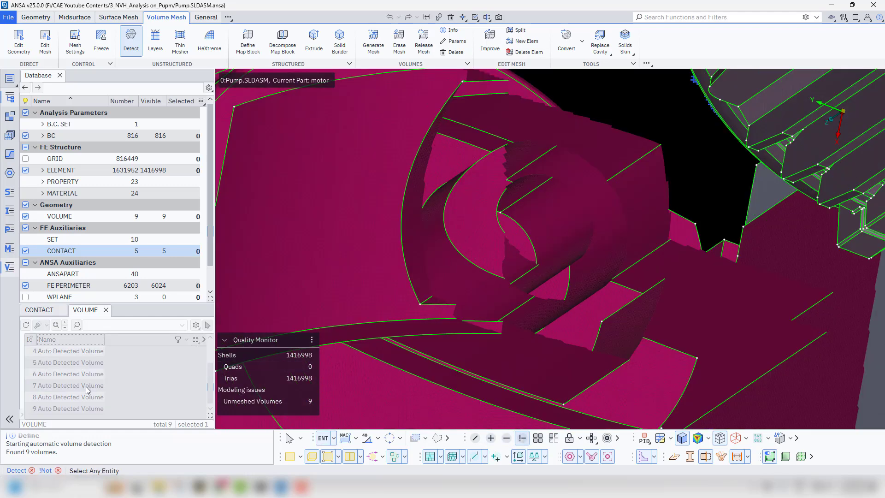
click(356, 442)
click(365, 412)
click(477, 249)
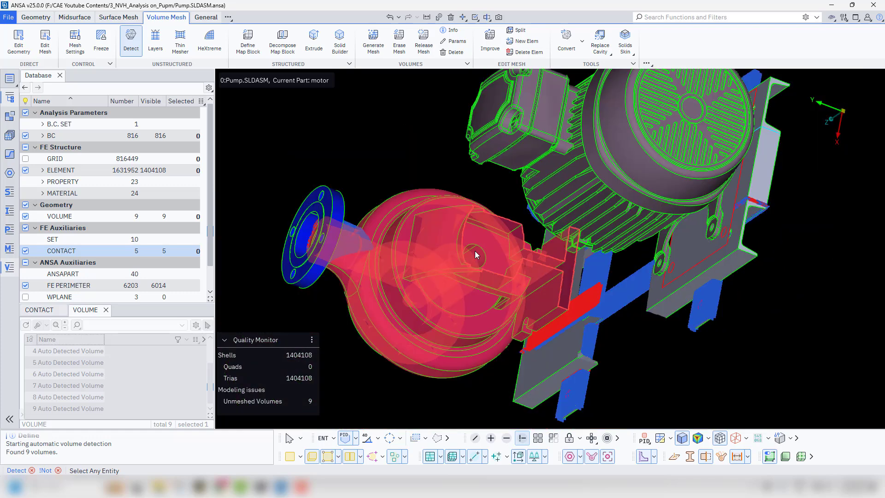
click(475, 252)
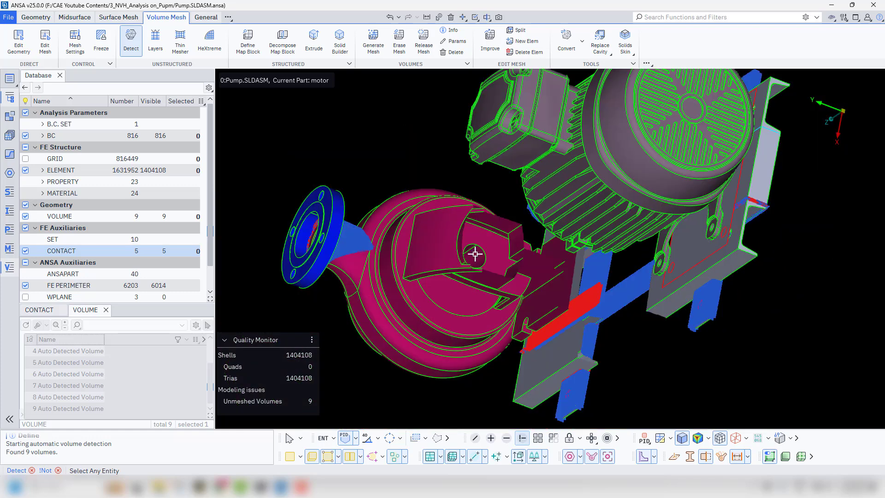
scroll(474, 314, up, 3)
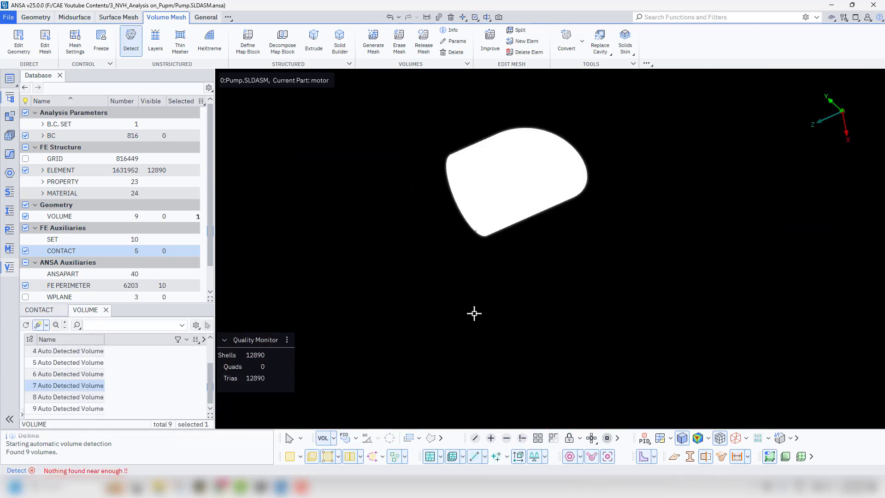
Deselect the volume and extend the display to all neighbours of the isolated shells
click(174, 368)
ctrl+drag(446, 332, 459, 326)
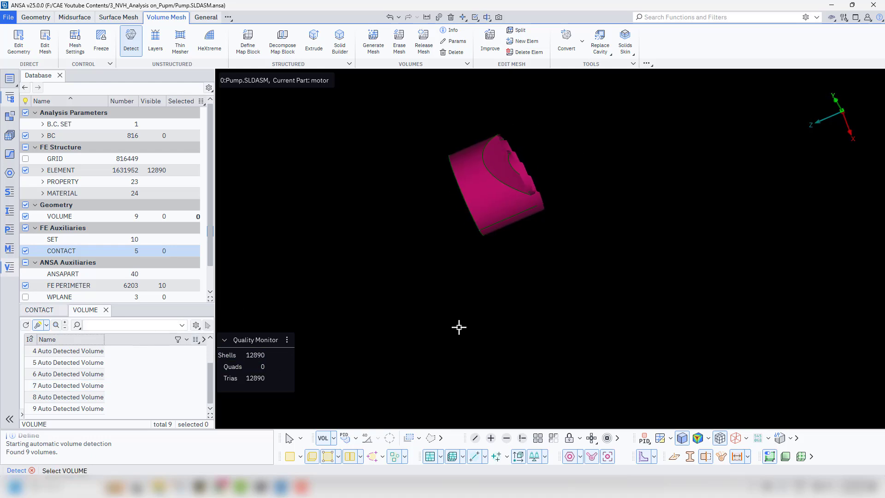
click(592, 438)
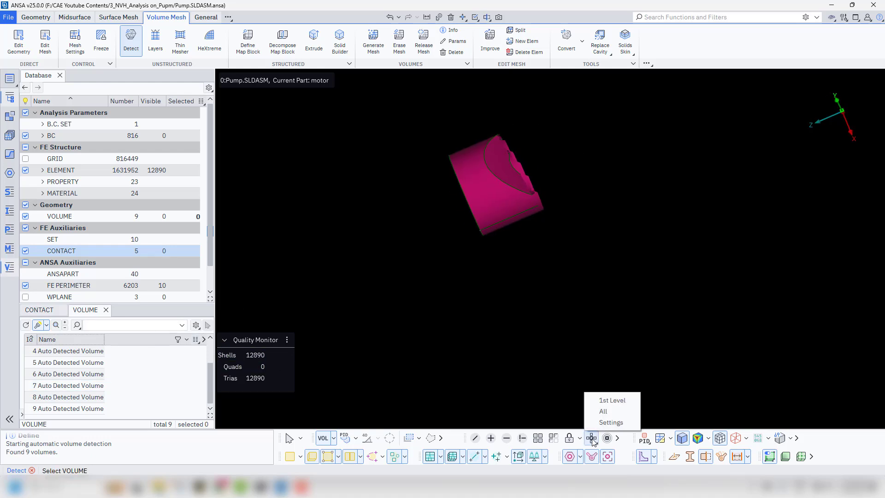
click(603, 415)
scroll(492, 306, down, 4)
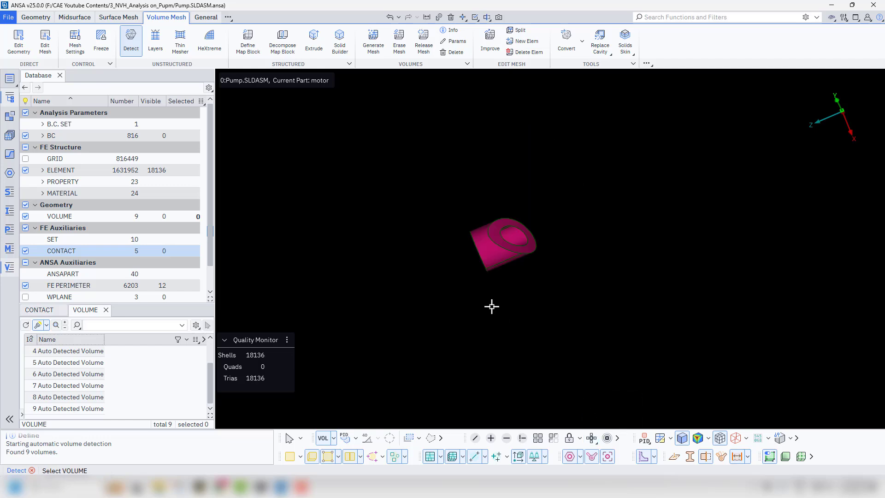
Delete all shells of the isolated body and redisplay the rest of the motor-pump model
mouse_move(492, 306)
ctrl+mouse_down()
mouse_move(522, 287)
mouse_move(569, 281)
mouse_move(661, 345)
mouse_move(486, 300)
mouse_move(488, 291)
mouse_move(508, 312)
ctrl+mouse_up()
click(451, 17)
drag(389, 182, 518, 275)
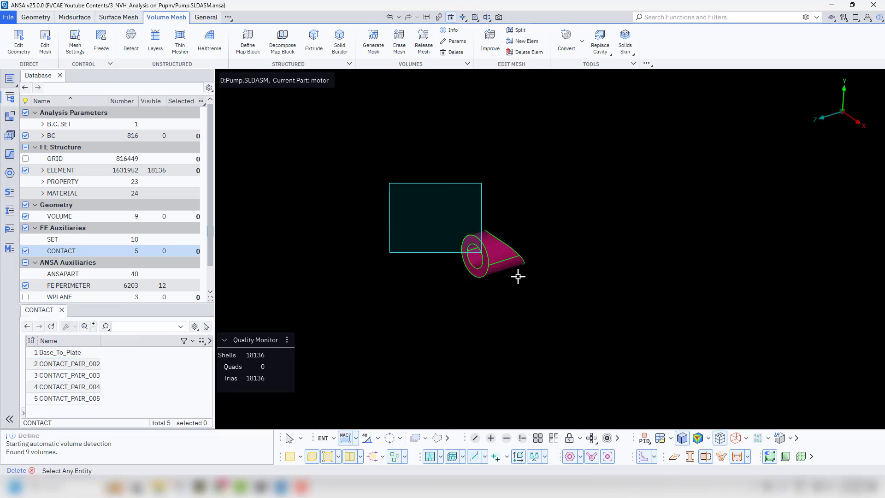
middle_click(539, 338)
click(391, 399)
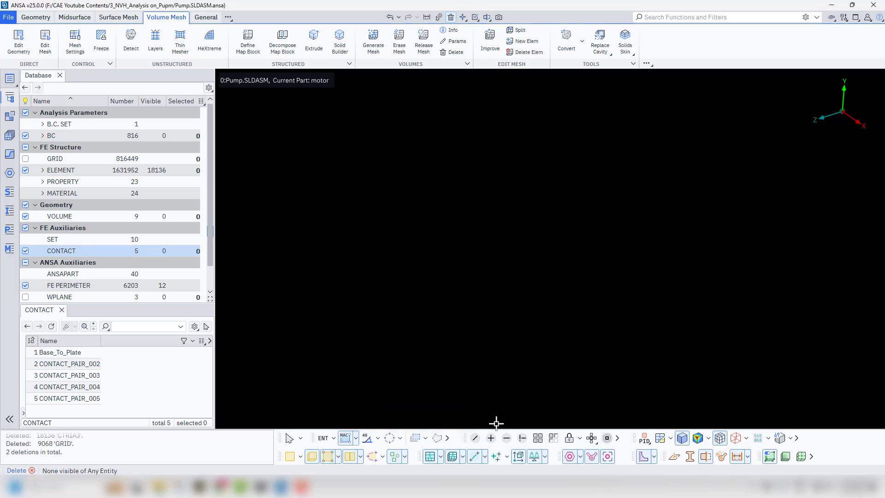
click(537, 438)
scroll(470, 328, up, 5)
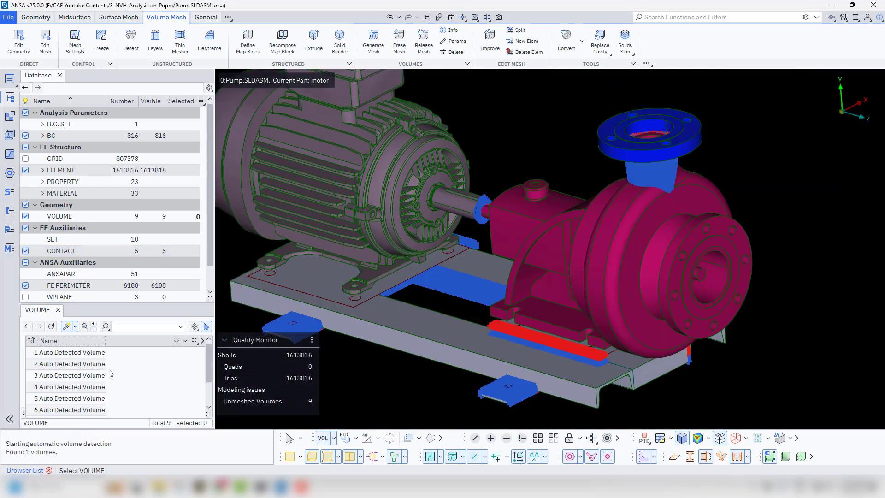
Select all nine detected volumes for editing and set volume 1 to Tetra FEM meshing with a maximum growth rate of 1
click(94, 376)
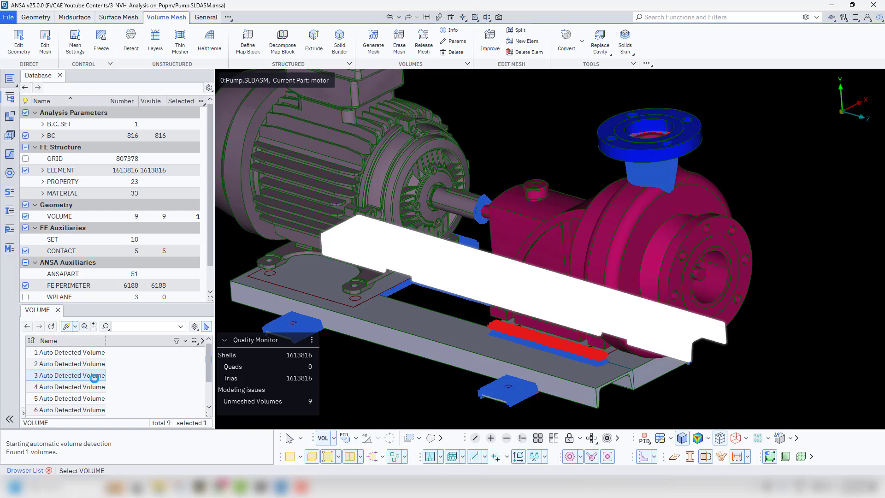
key(ctrl+a)
right_click(95, 379)
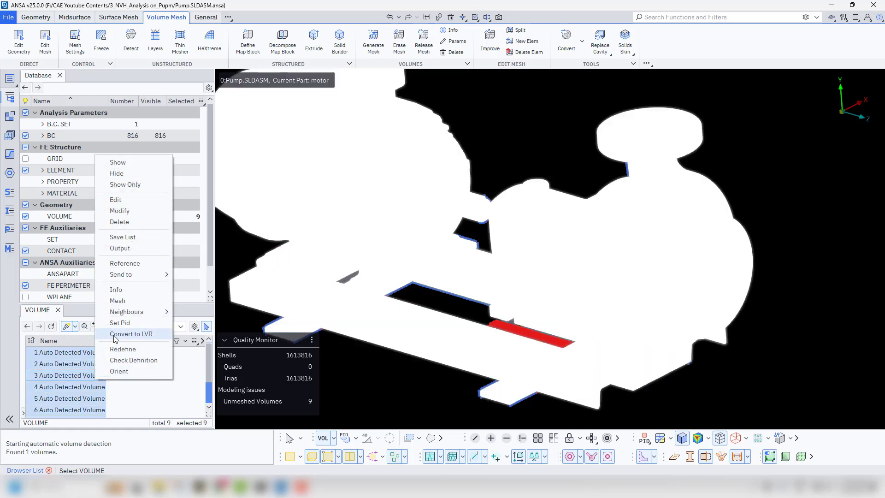
click(125, 201)
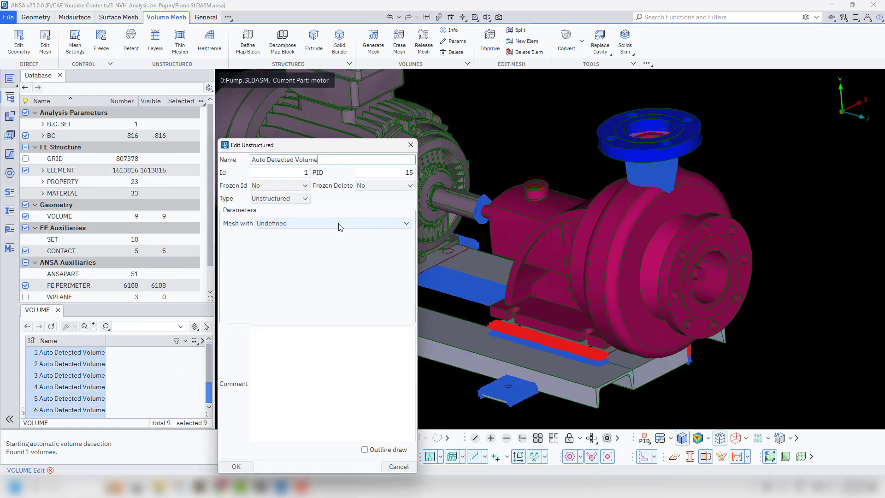
click(340, 225)
click(387, 243)
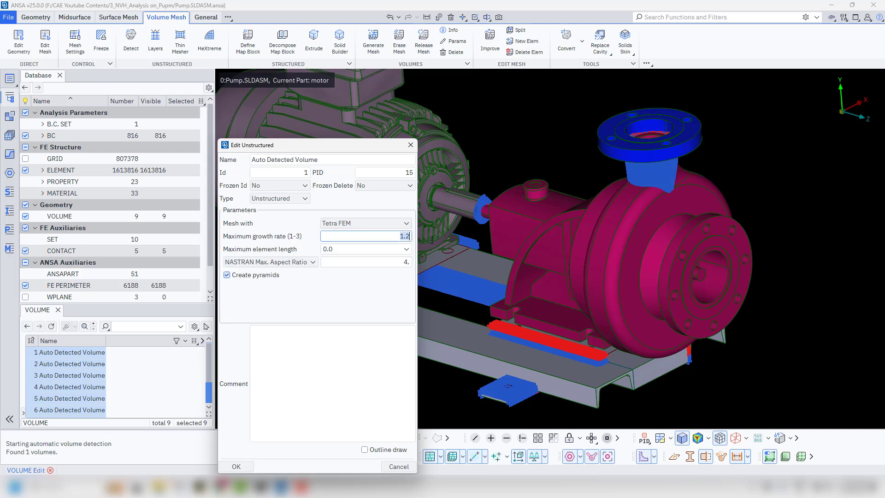
text(1)
click(236, 467)
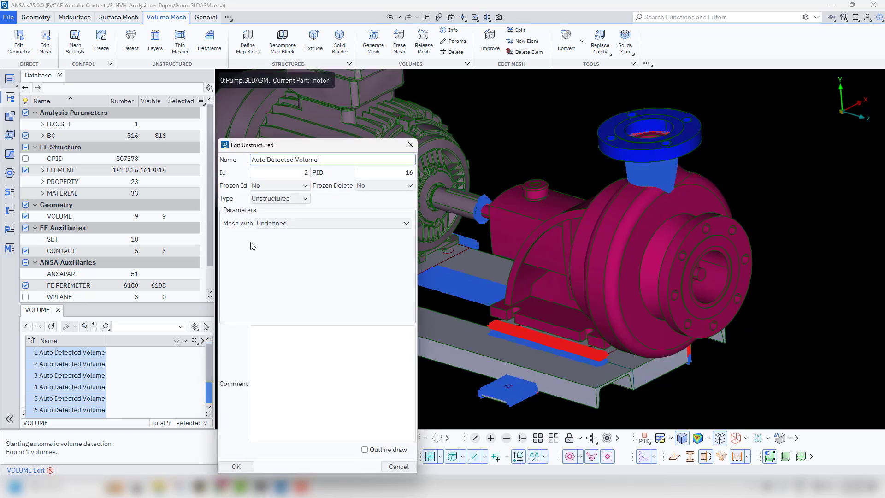
Set detected volumes 2 and 3 to Tetra FEM meshing with a maximum growth rate of 1
click(276, 225)
click(284, 249)
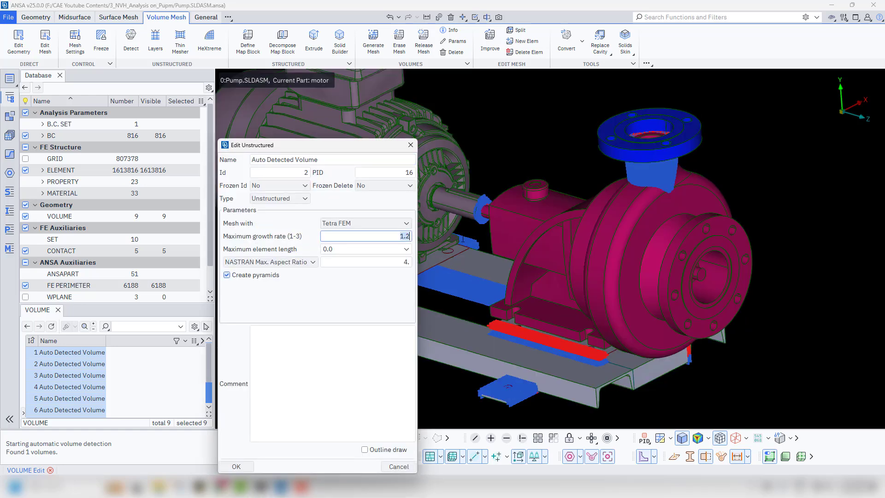
text(1)
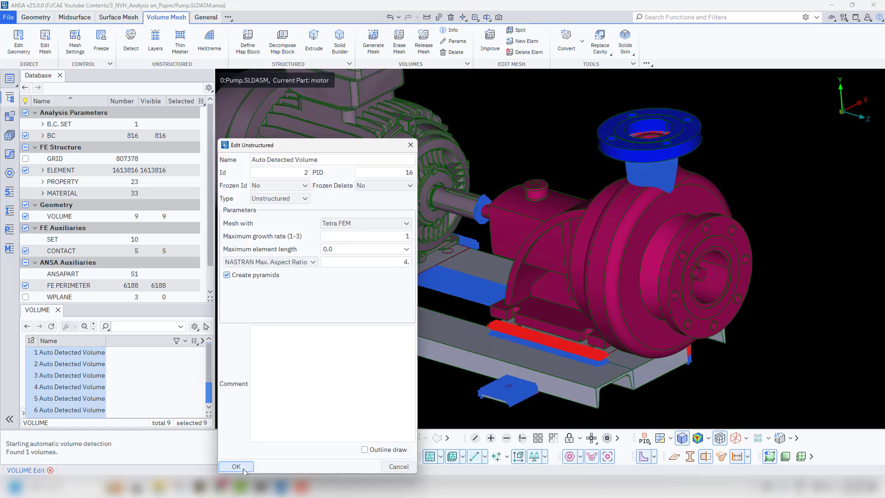
click(242, 467)
click(284, 225)
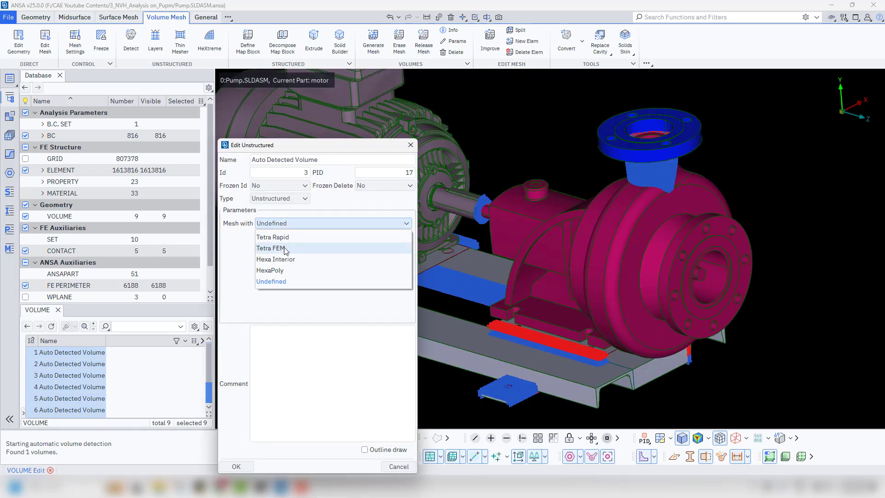
click(284, 248)
text(1)
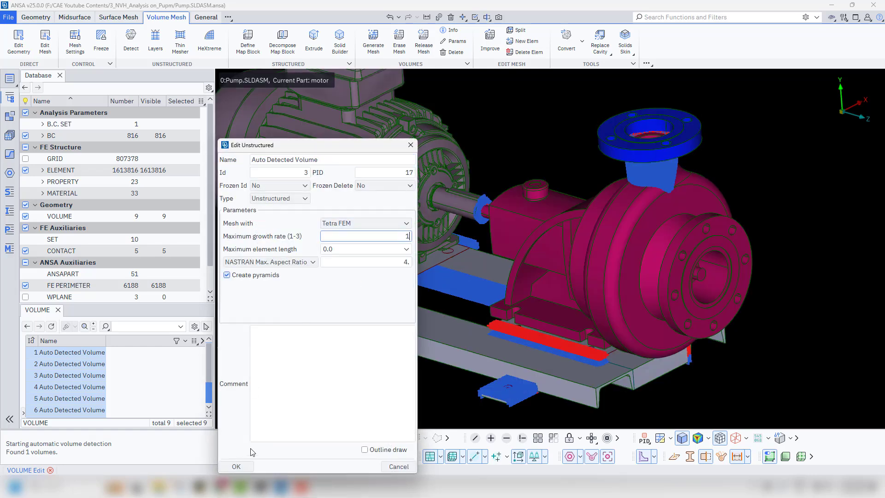
click(243, 467)
Set detected volumes 4 and 5 to Tetra FEM meshing with a maximum growth rate of 1
click(292, 222)
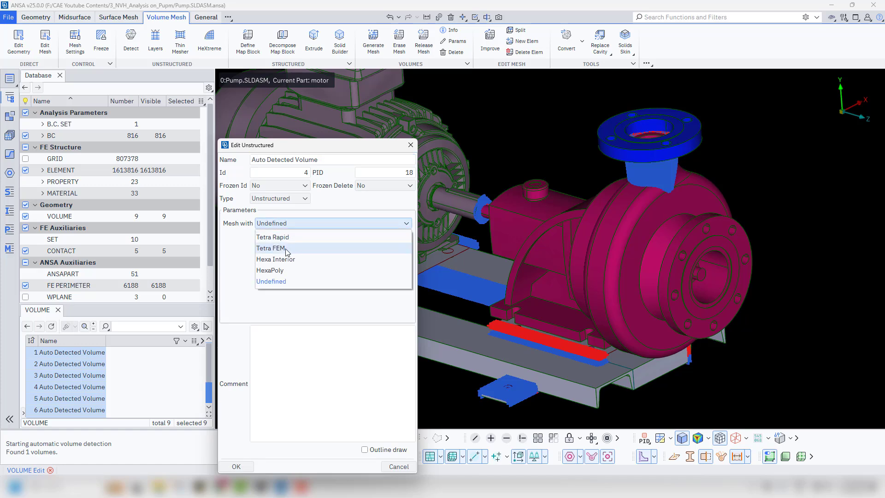
click(357, 248)
key(Tab)
text(1)
click(235, 466)
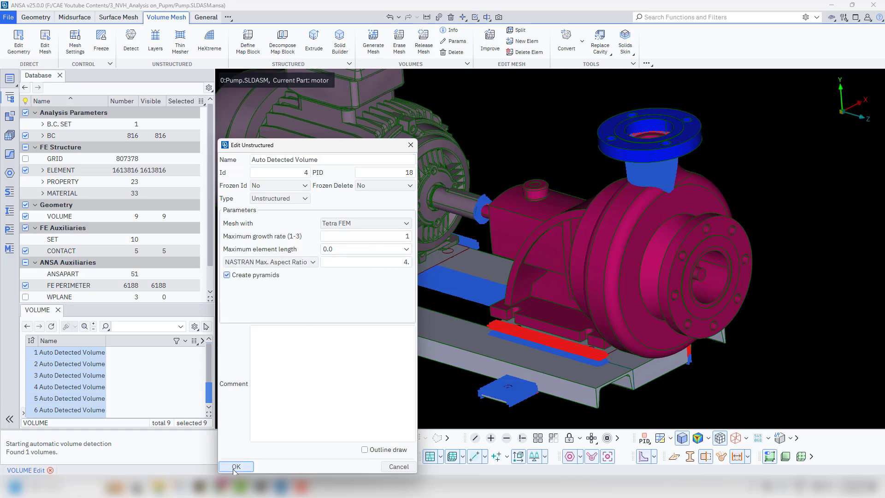
click(306, 224)
click(299, 249)
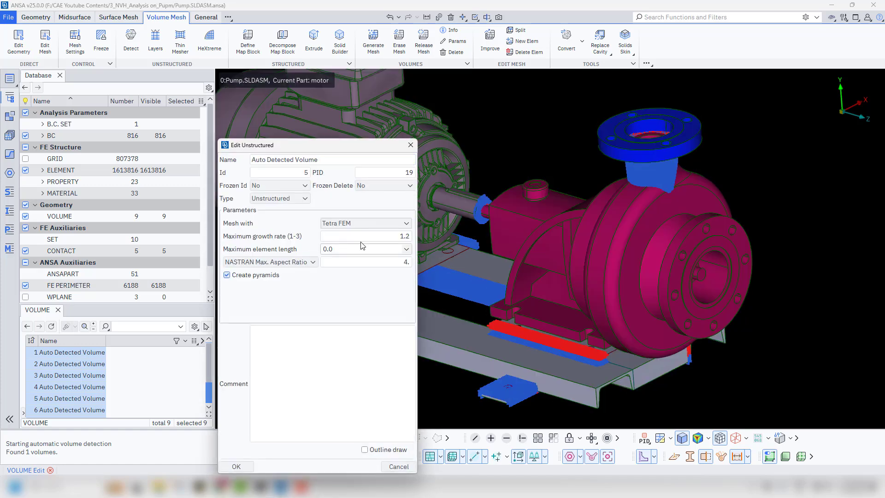
key(Tab)
click(236, 467)
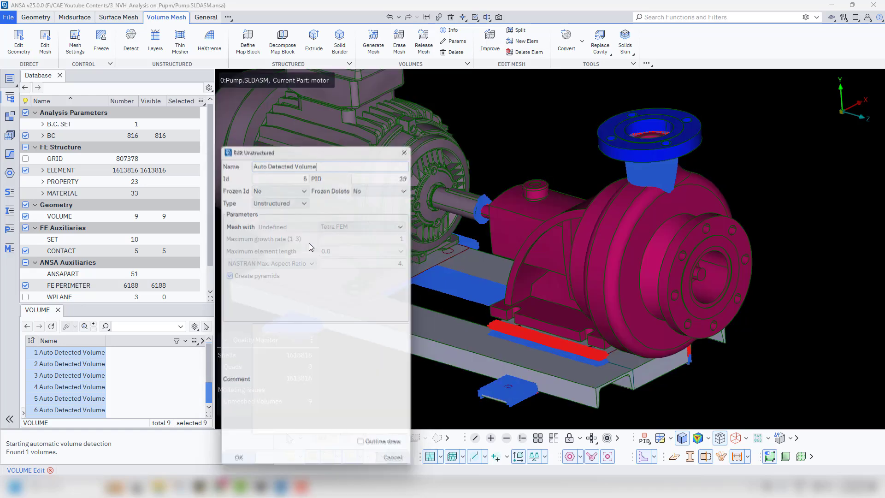
Set detected volume 6 to Tetra FEM meshing with a maximum growth rate of 1
click(351, 223)
click(360, 244)
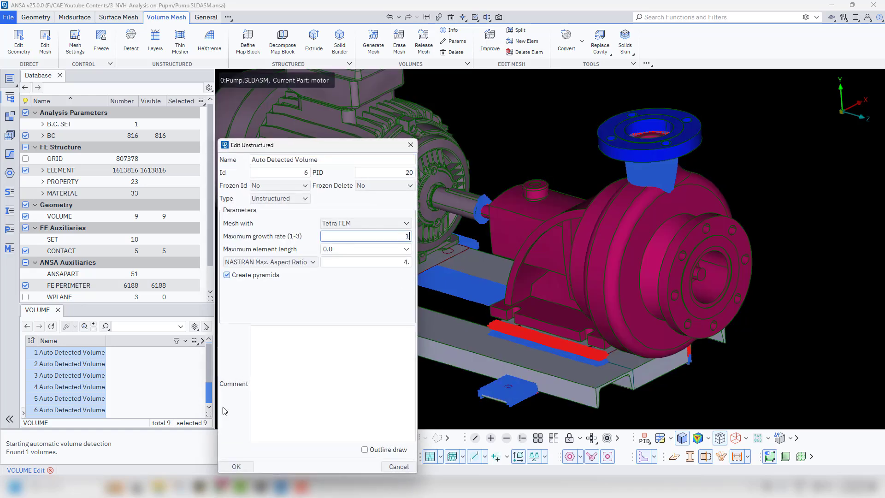
click(236, 467)
Set detected volumes 7 and 8 to Tetra FEM meshing
click(287, 223)
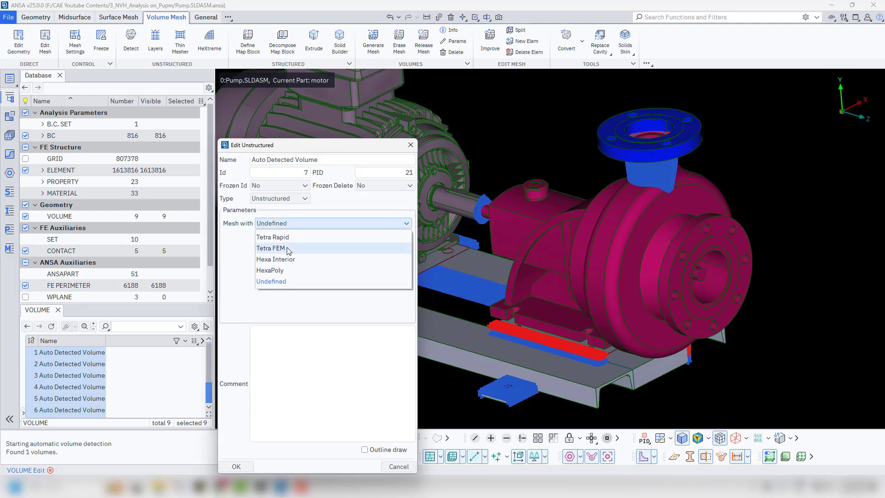
click(289, 248)
click(225, 469)
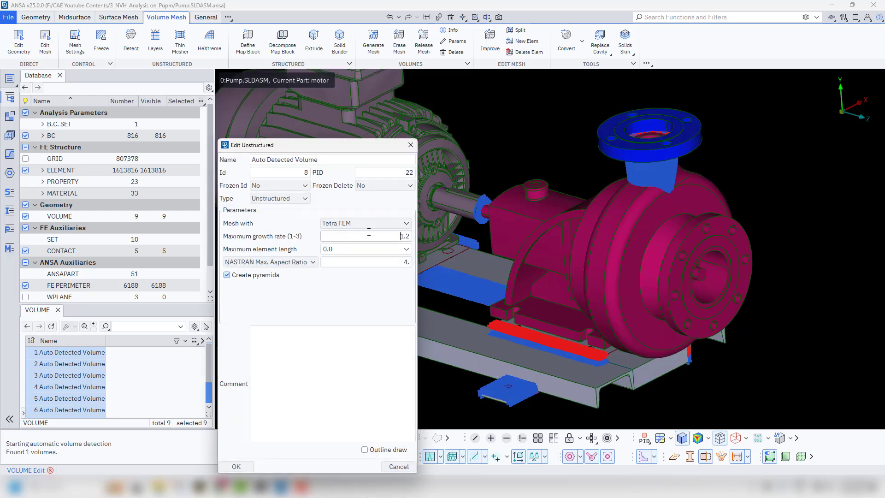
click(236, 467)
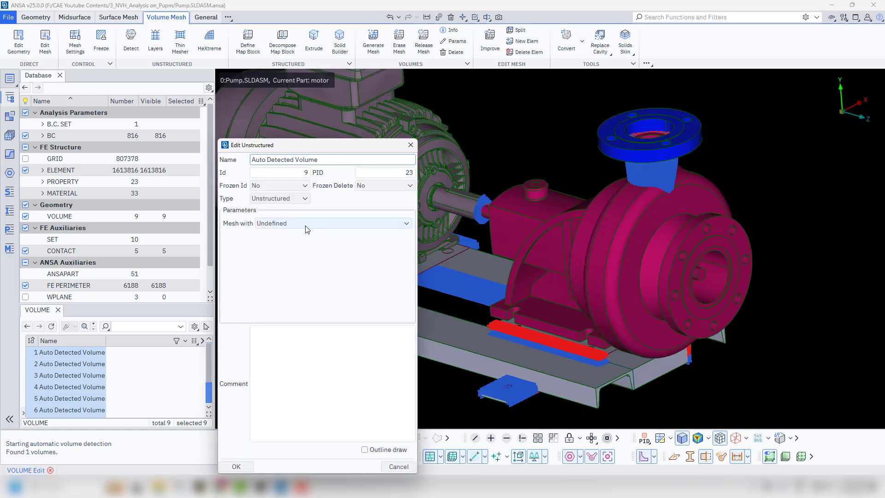
Set detected volume 9 to Tetra FEM meshing with a maximum growth rate of 1
click(364, 223)
click(337, 249)
double_click(357, 234)
text(1)
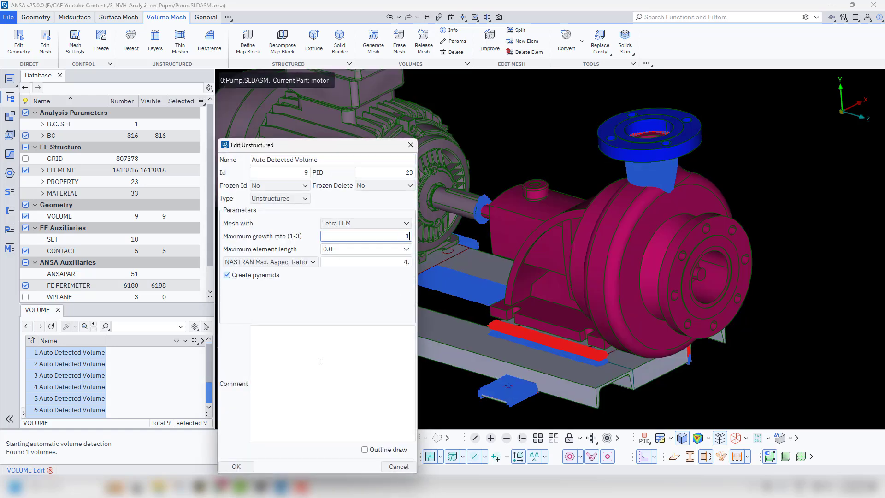
click(253, 466)
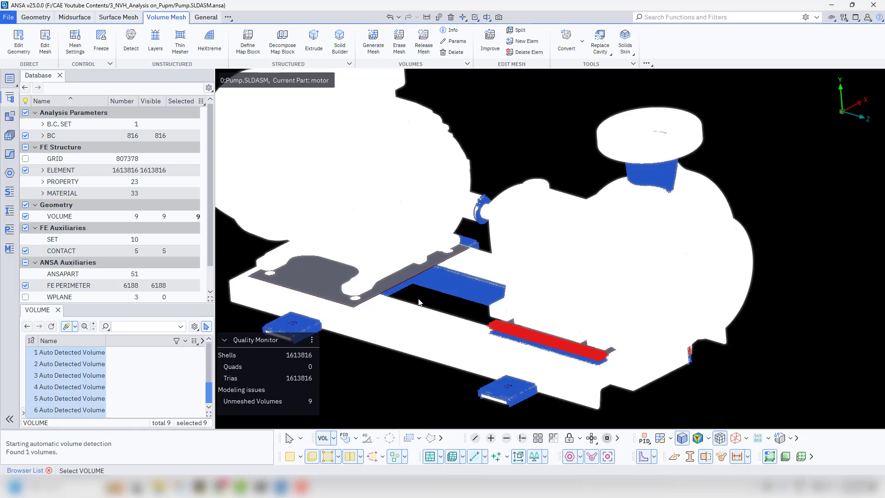
Mesh all nine selected volumes with solid elements
scroll(419, 302, down, 4)
right_click(84, 354)
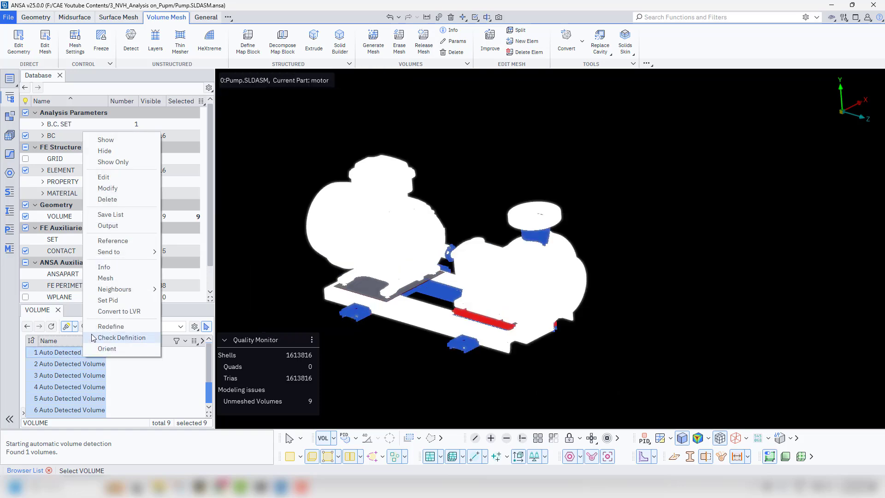
click(106, 278)
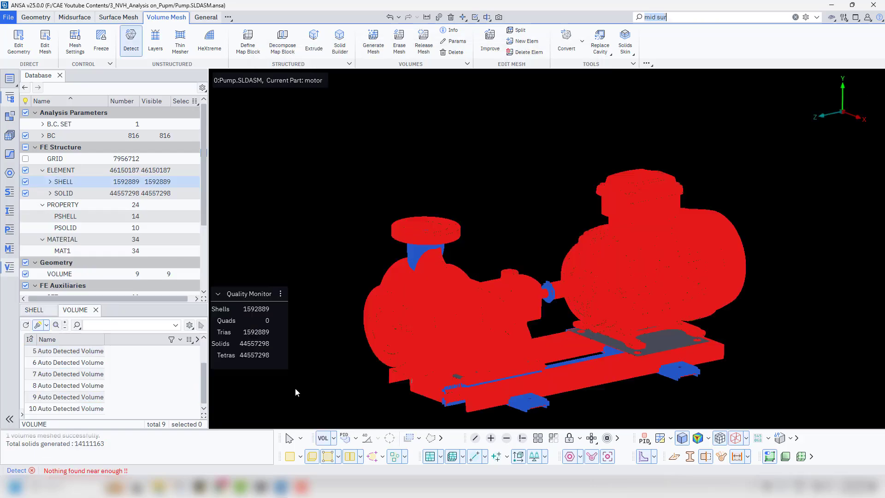
scroll(388, 371, up, 5)
scroll(355, 356, down, 3)
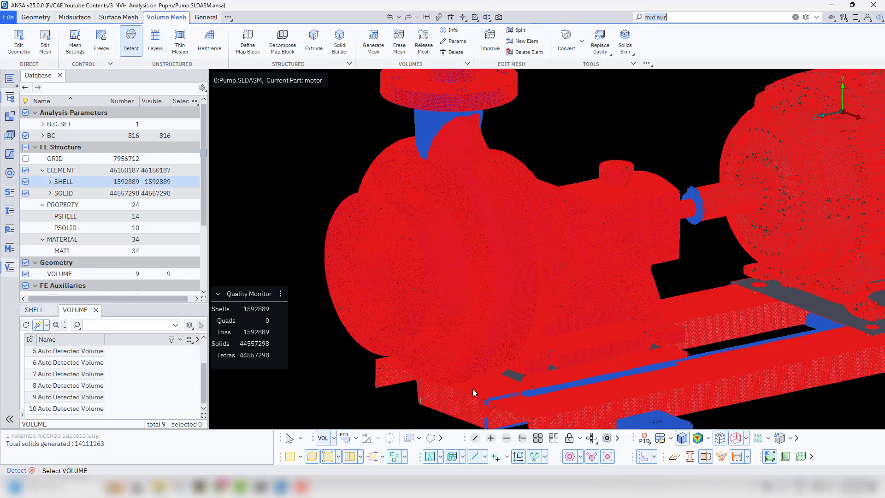
scroll(482, 369, up, 2)
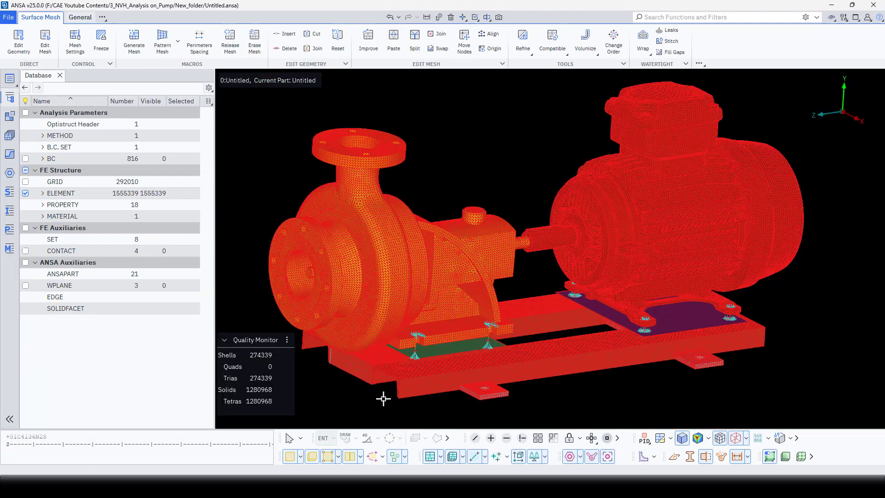
scroll(368, 385, down, 3)
scroll(361, 371, up, 3)
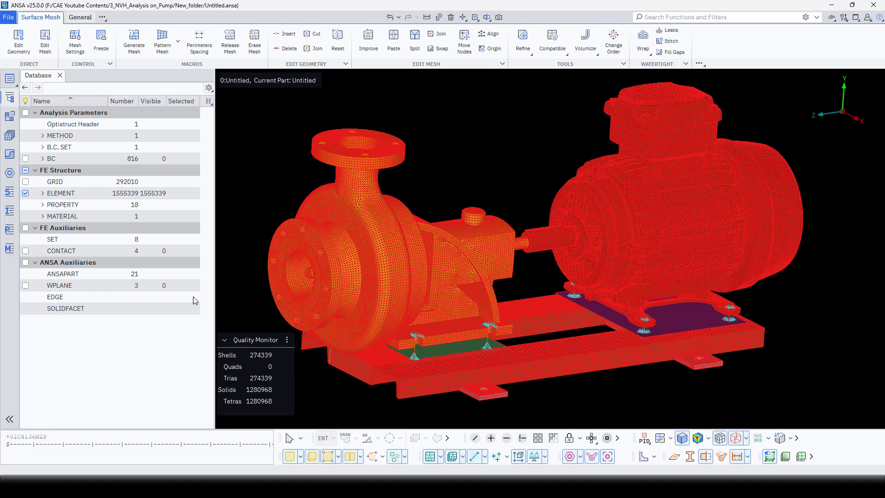
List the model's sets and examine the location of set 1 and the grids of set 2 on the base frame
double_click(87, 240)
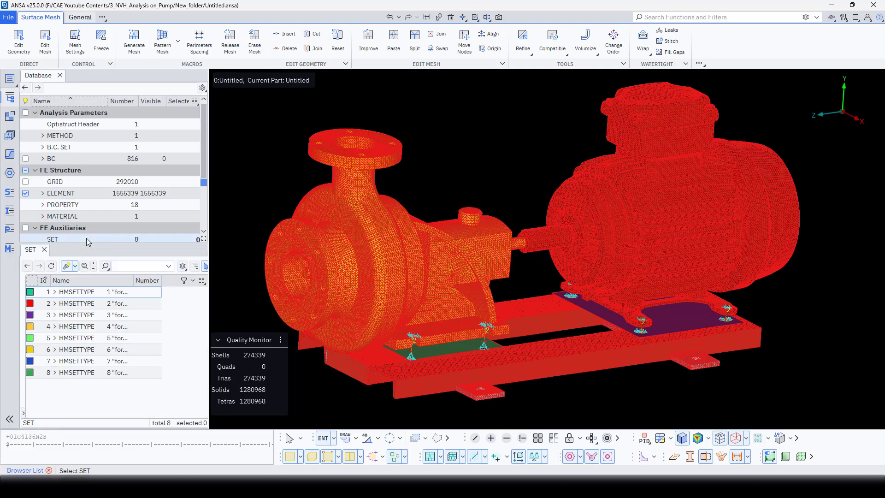
click(55, 292)
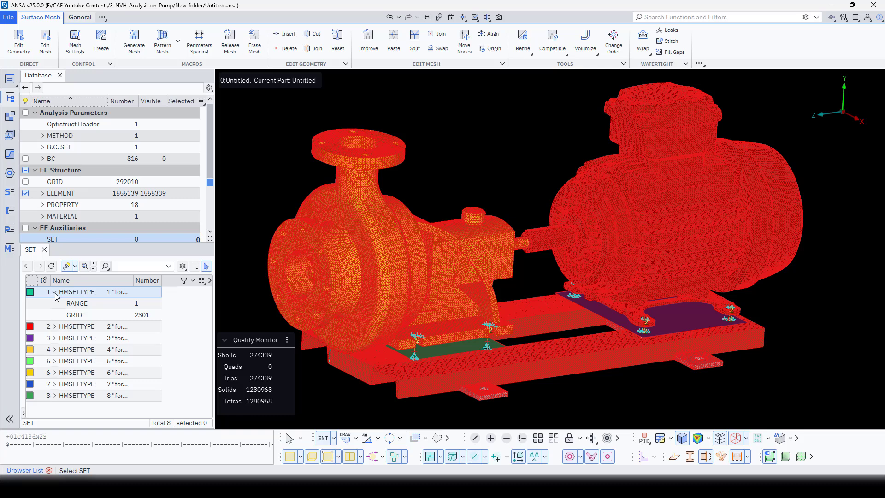
click(79, 294)
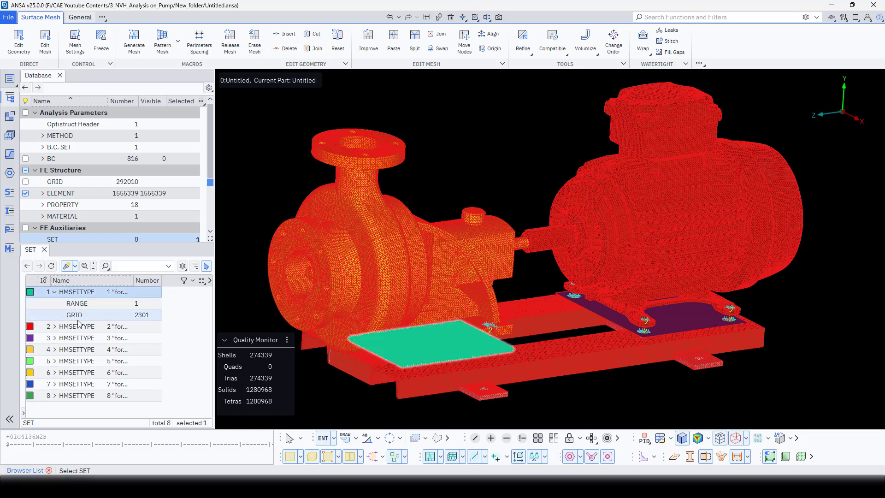
click(55, 327)
click(74, 340)
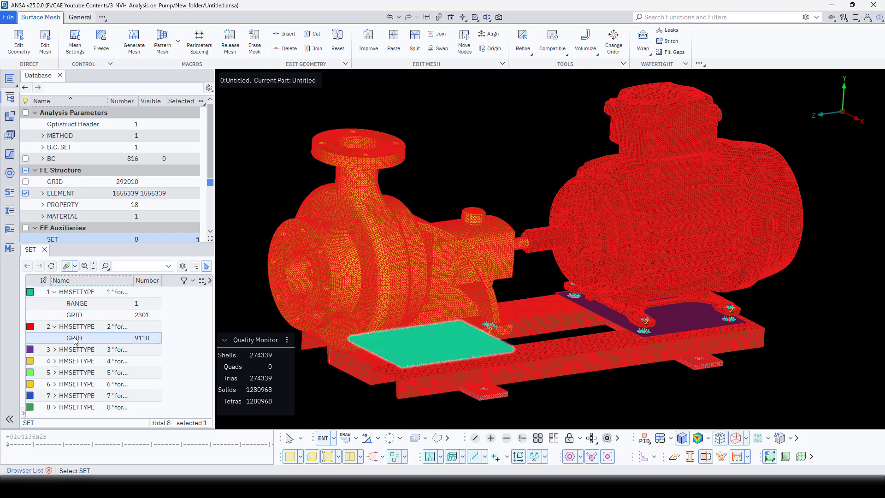
scroll(400, 371, up, 5)
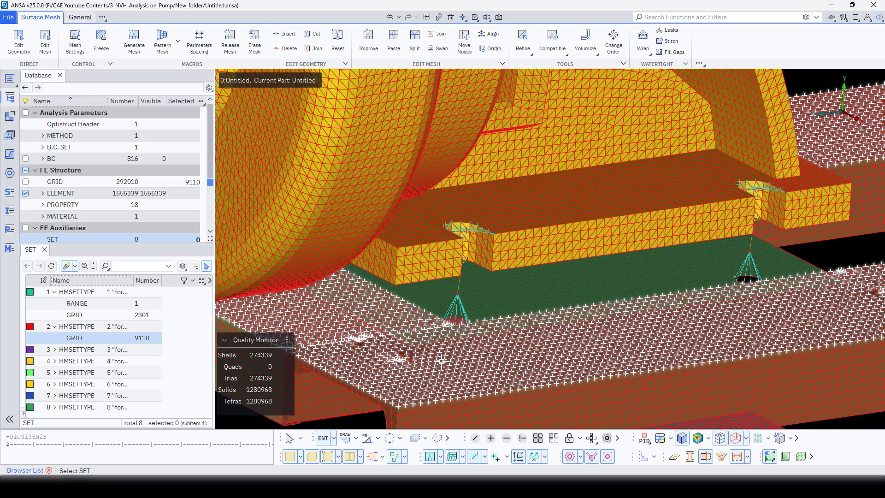
scroll(442, 361, down, 5)
Empty set 2, which holds the grids on the upper faces of the base frame
click(86, 329)
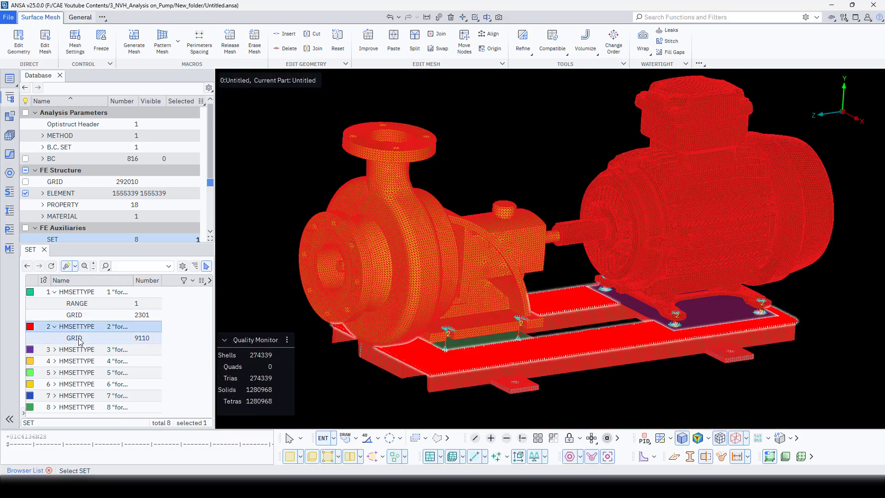
click(76, 339)
click(82, 327)
right_click(81, 329)
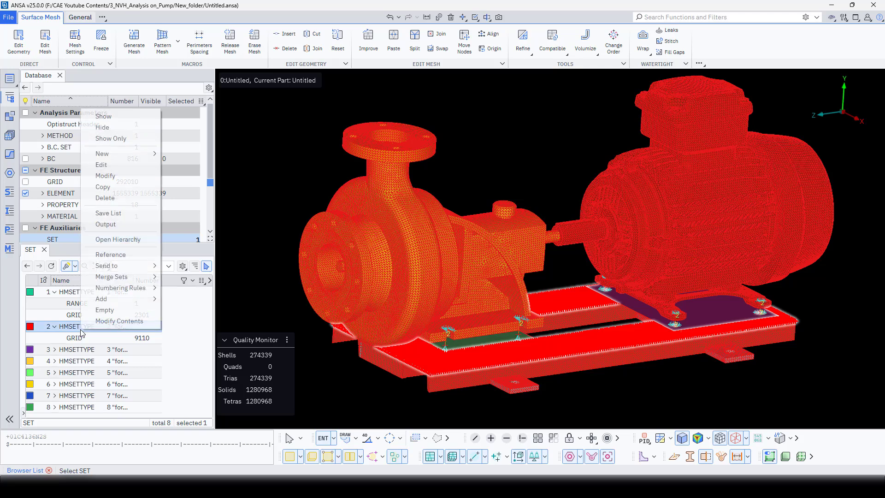
click(108, 315)
click(236, 342)
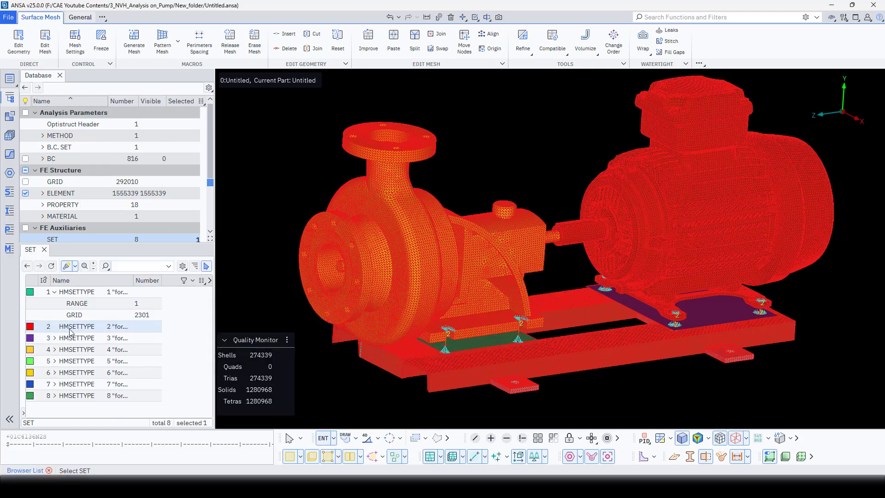
Modify the contents of set 2 to include the elements on the upper faces of both long base frame rails
double_click(72, 327)
right_click(72, 327)
click(180, 327)
right_click(97, 327)
click(118, 319)
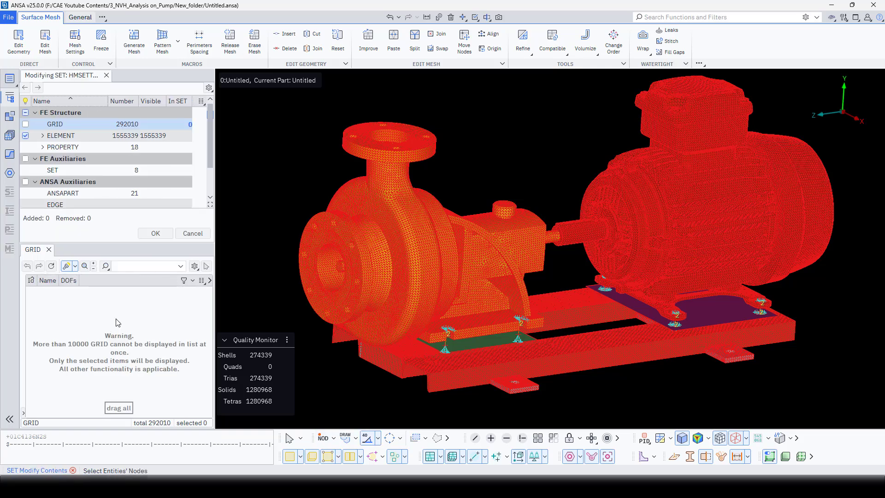
click(68, 137)
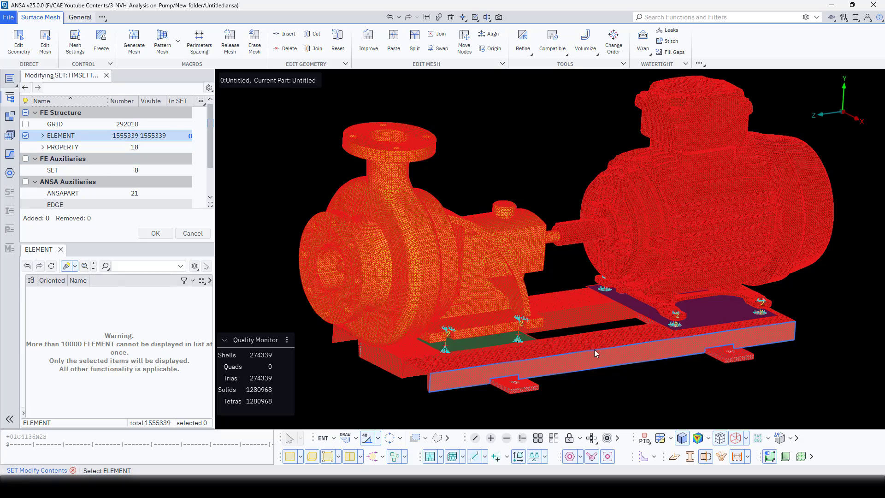
scroll(593, 350, up, 5)
click(574, 344)
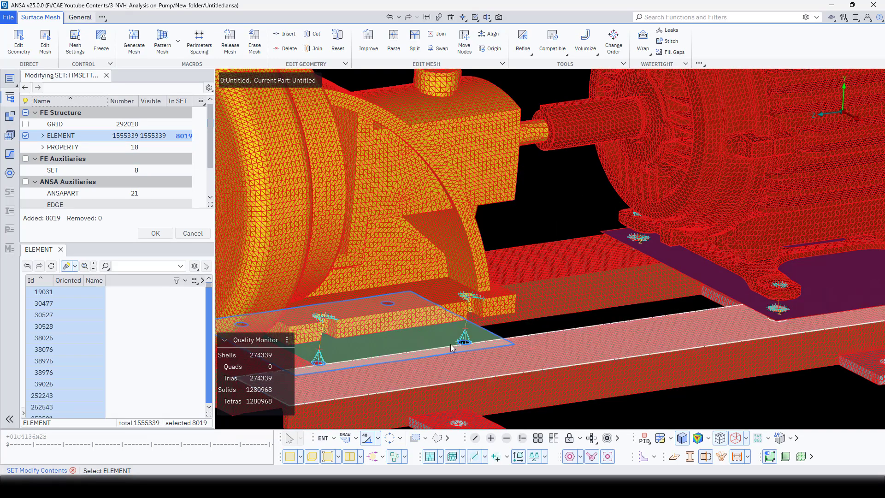
click(538, 270)
Add the elements on the upper face of the cross member below the pump to set 2 and apply the changes
scroll(538, 269, down, 5)
scroll(377, 313, up, 5)
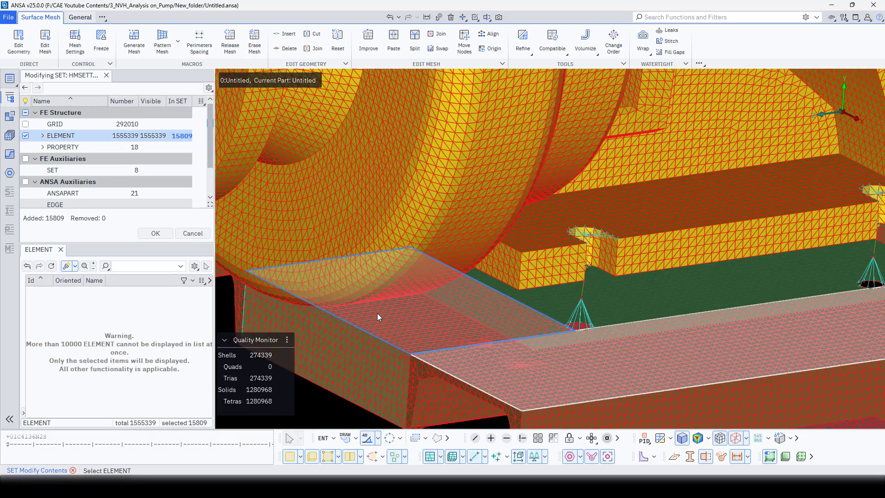
click(380, 320)
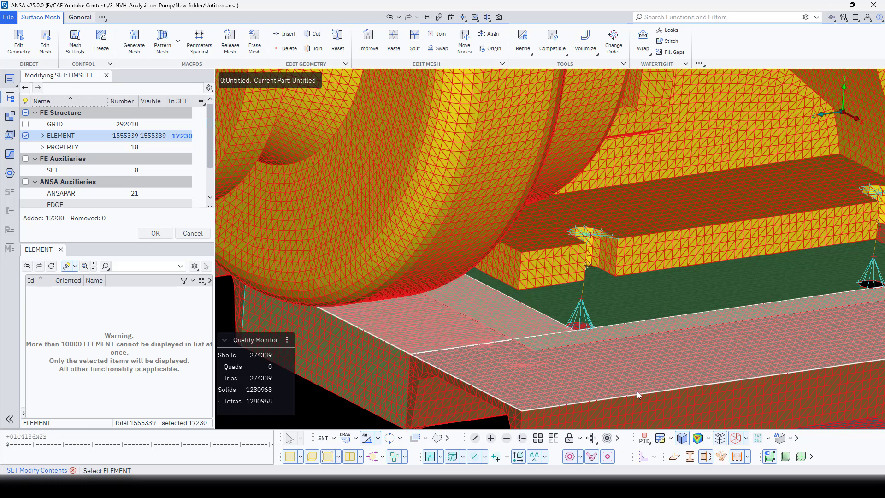
click(735, 437)
scroll(481, 345, down, 5)
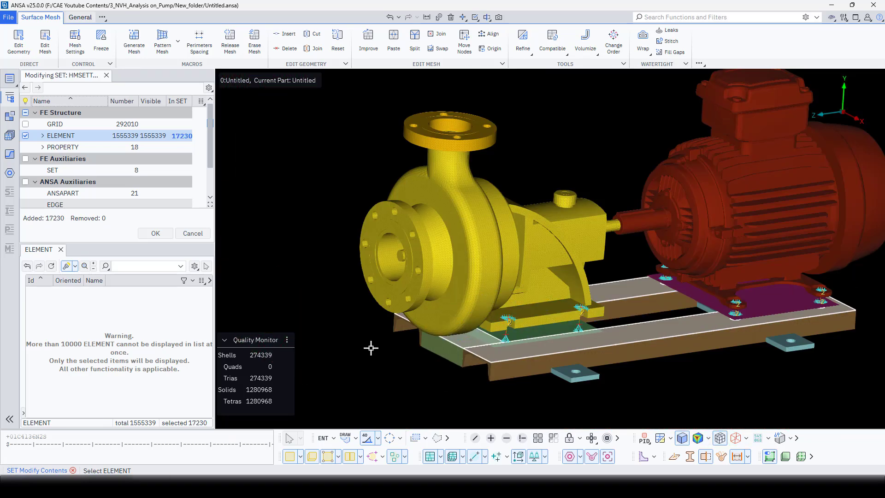
middle_click(315, 304)
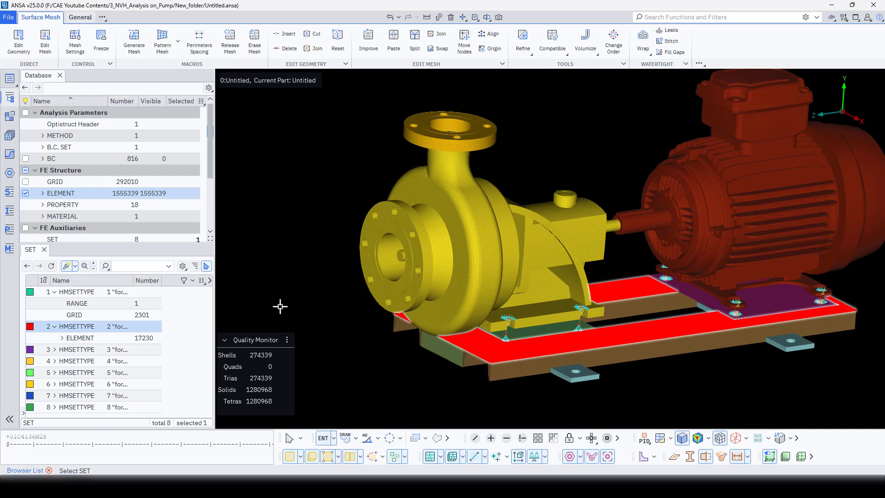
Set the output type of set 2 to ELEM
double_click(78, 327)
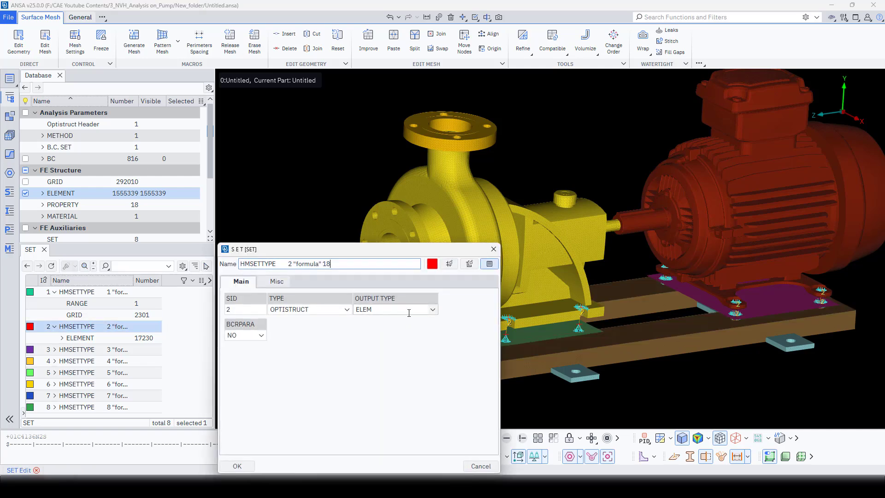
click(433, 310)
click(374, 331)
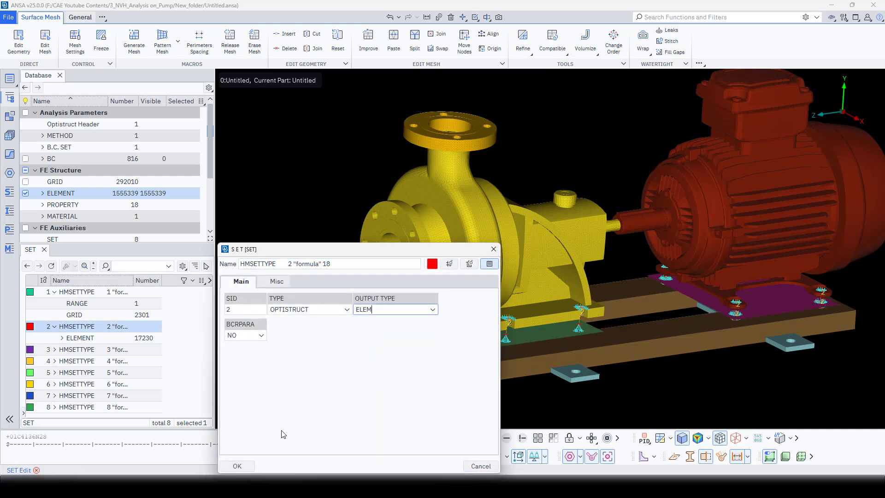
click(237, 466)
Check the output type of set 1 on the pump mounting plate
click(77, 293)
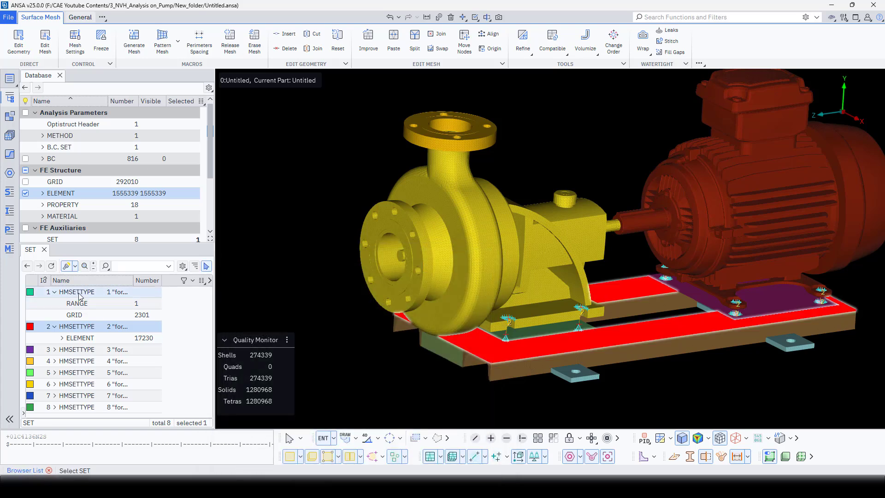
double_click(77, 292)
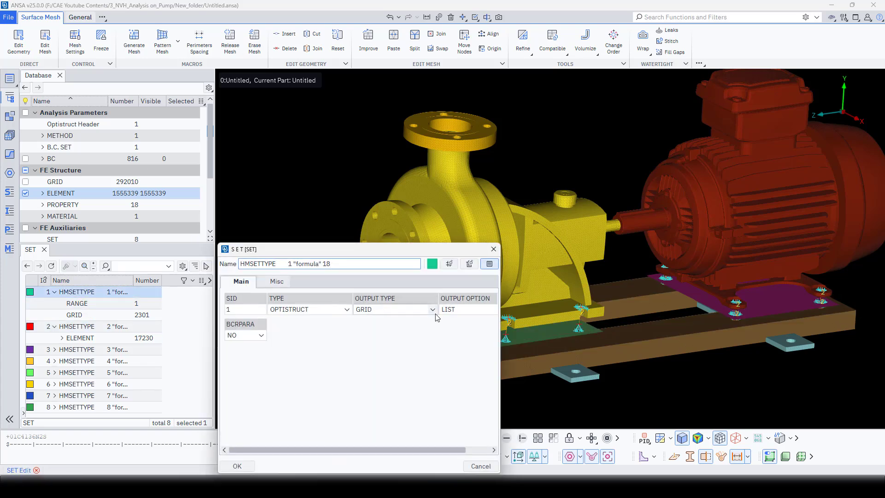
click(237, 467)
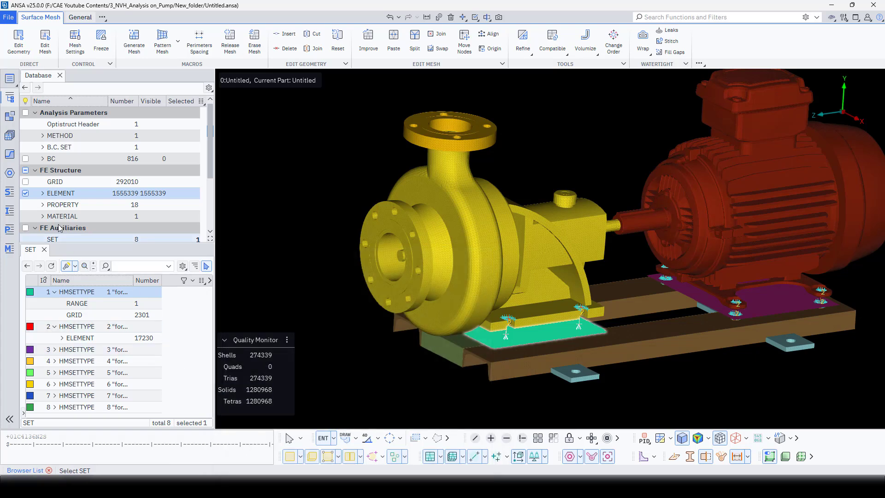
Open contact 1 and review which sets are assigned as its SSID and MSID
scroll(71, 200, down, 1)
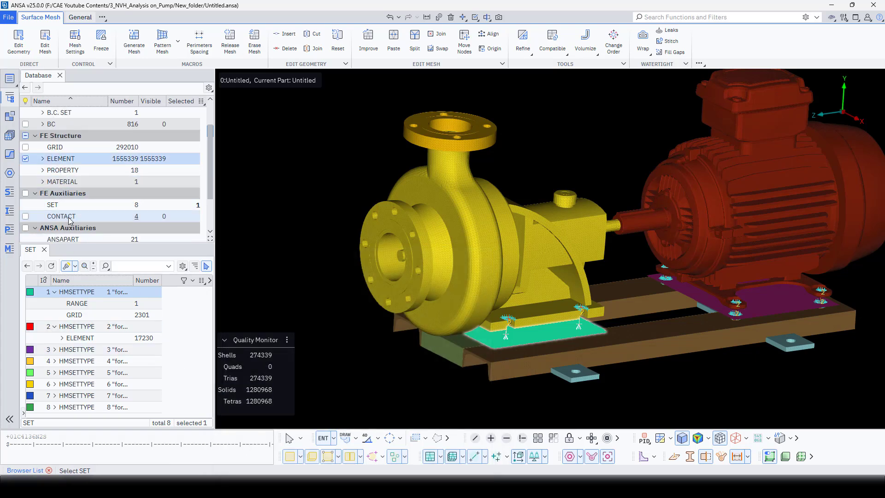
click(65, 217)
double_click(46, 291)
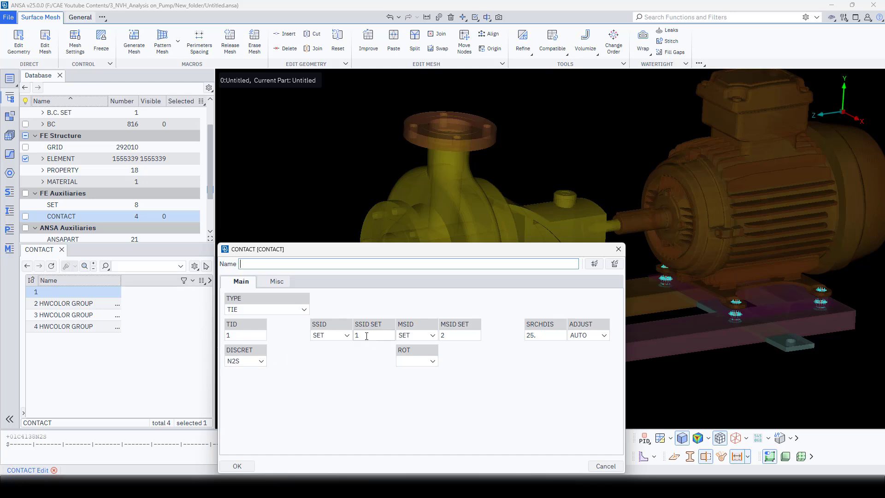
click(462, 337)
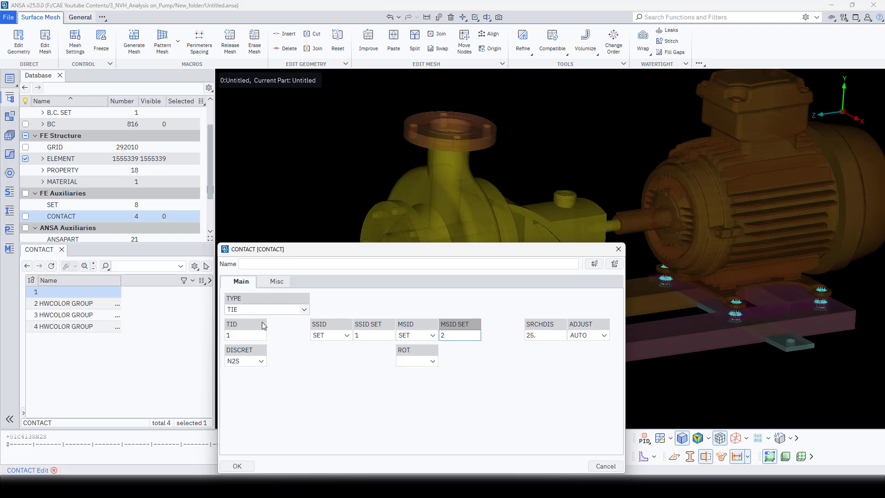
click(237, 467)
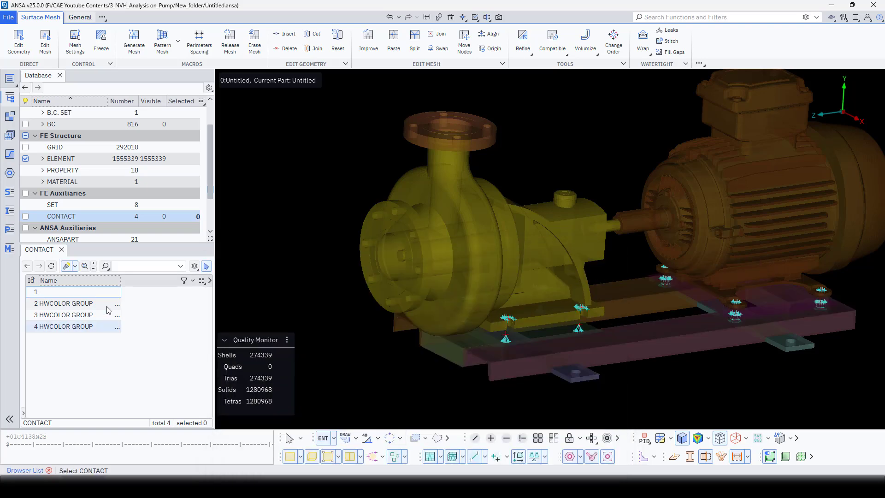
Export the model as an OptiStruct file, overwriting Modal_Analysis_on_Pump.fem in New_folder
click(8, 19)
mouse_move(27, 120)
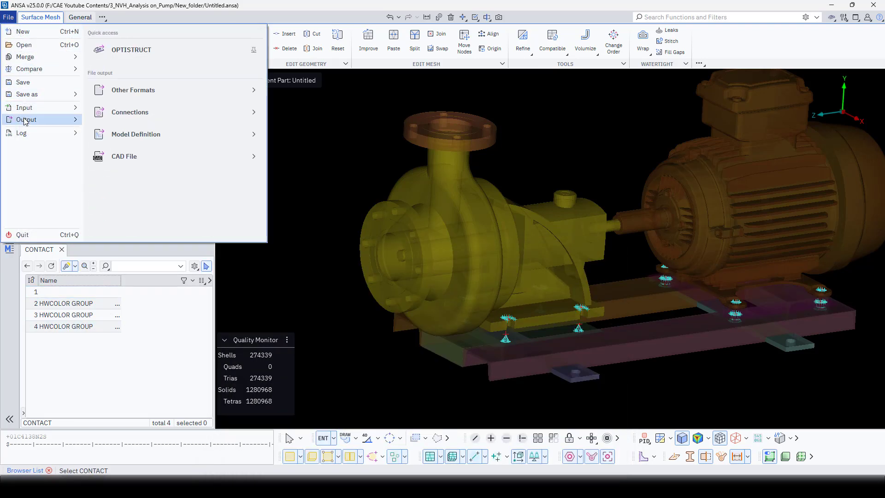
click(173, 54)
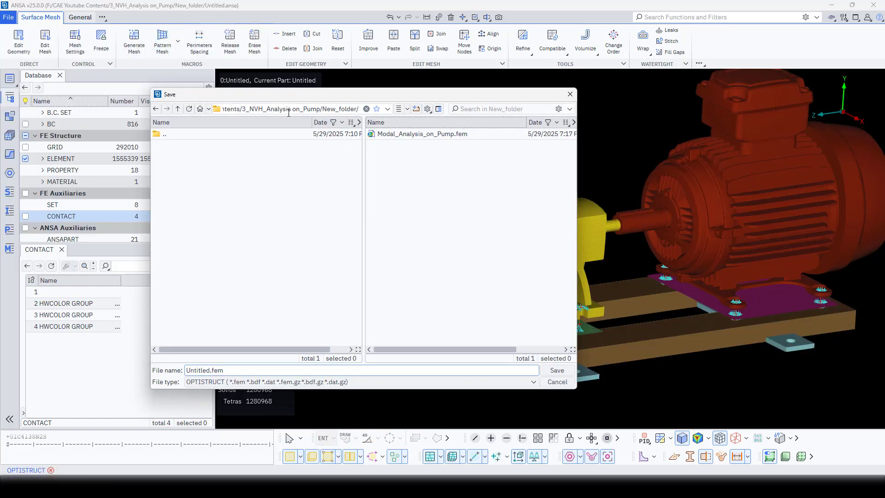
click(433, 135)
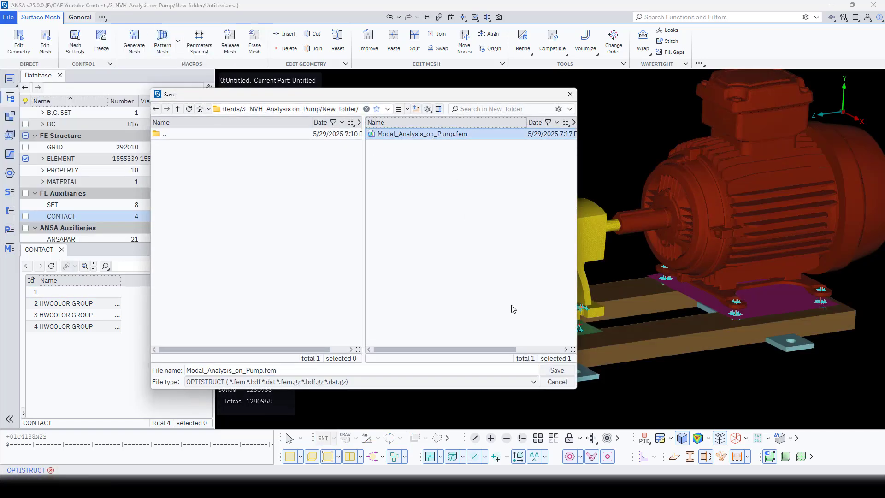
click(557, 371)
click(479, 468)
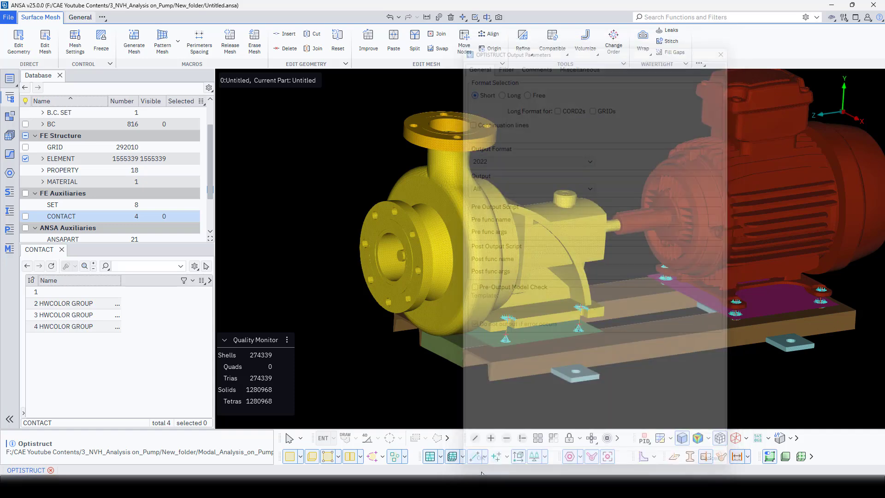
Switch to HyperWorks and import the OptiStruct file Modal_Analysis_on_Pump from the 3_NVH_Analysis on_Pump folder
click(314, 384)
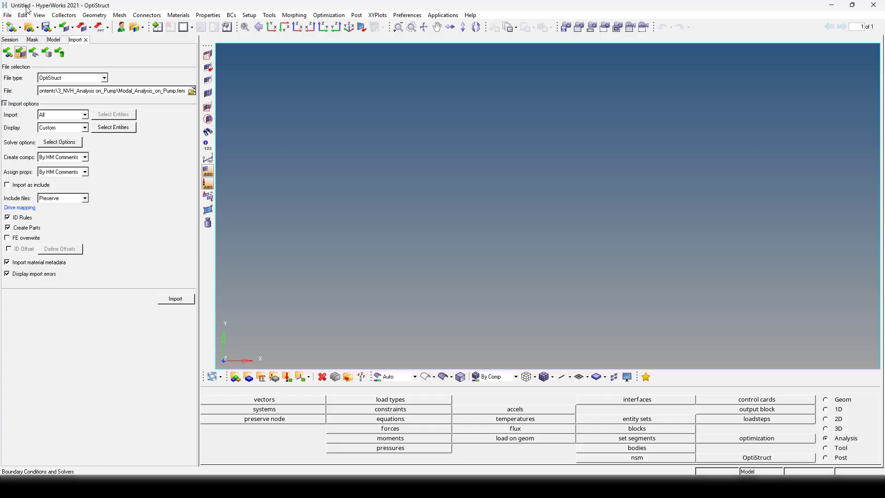
click(192, 90)
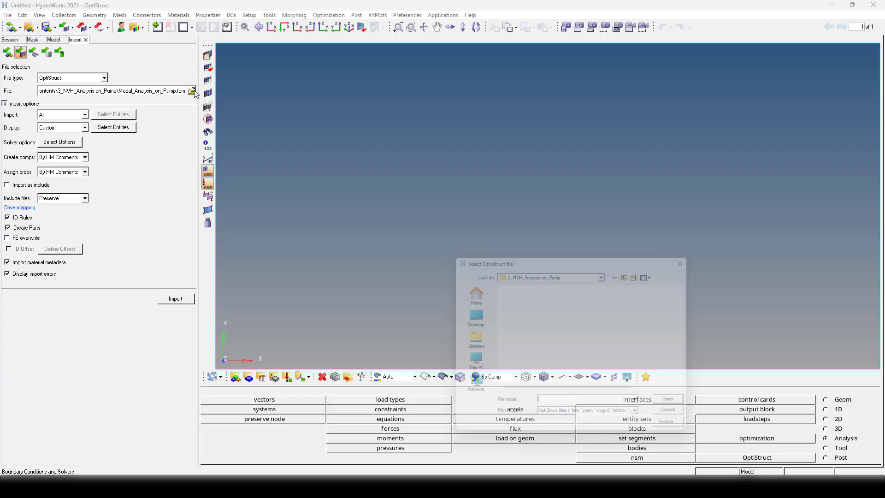
click(567, 297)
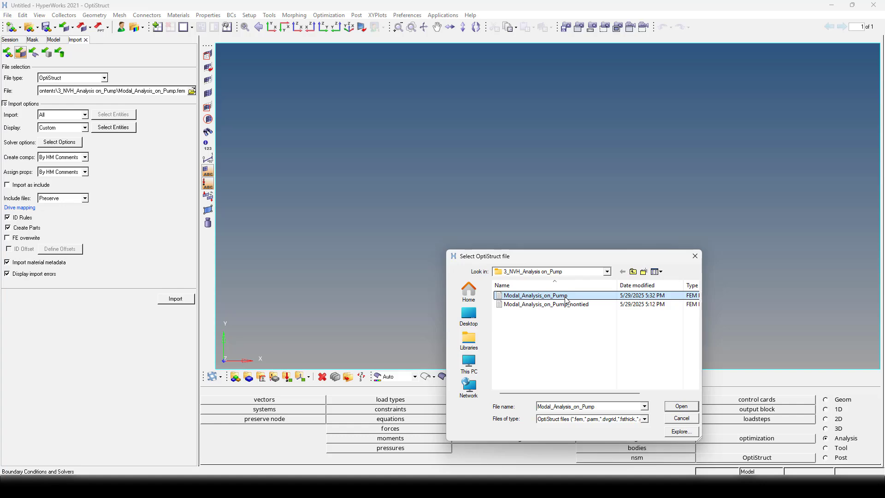
double_click(566, 298)
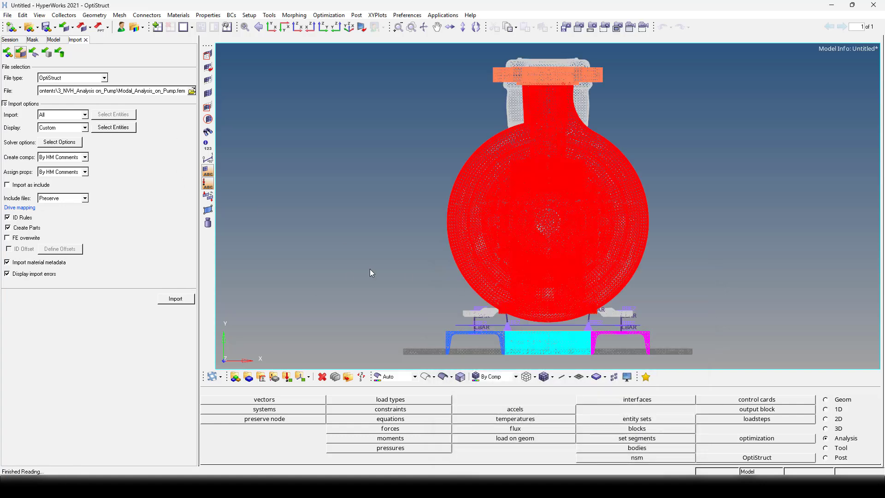
Display the imported elements shaded and examine the pump, motor and base frame mesh from several angles and distances
ctrl+drag(400, 272, 331, 352)
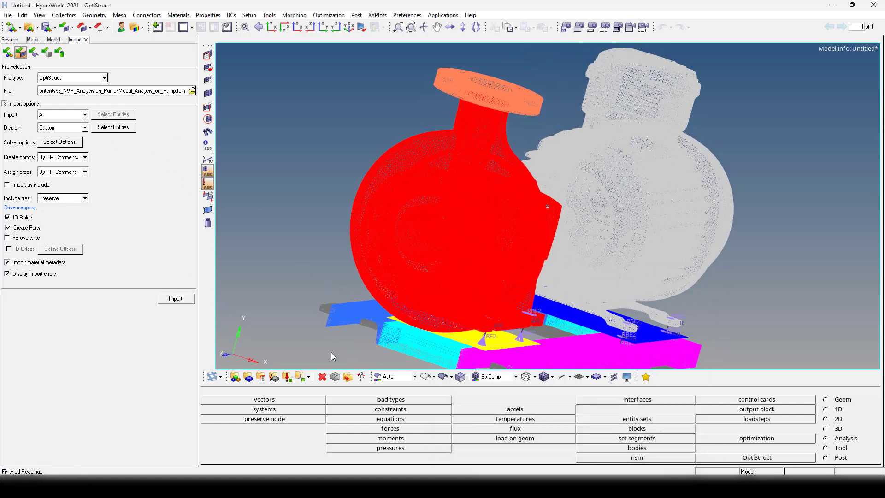
click(544, 377)
ctrl+drag(378, 270, 364, 318)
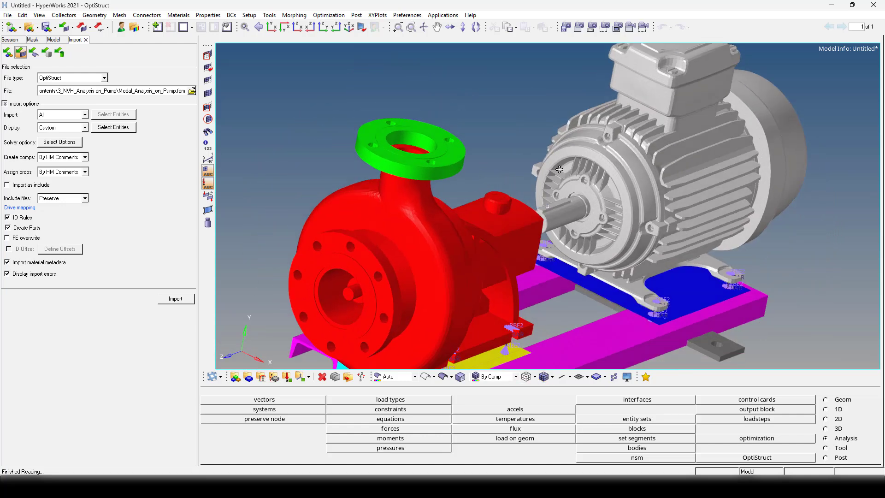
ctrl+drag(560, 170, 542, 160)
ctrl+scroll(541, 160, up, 3)
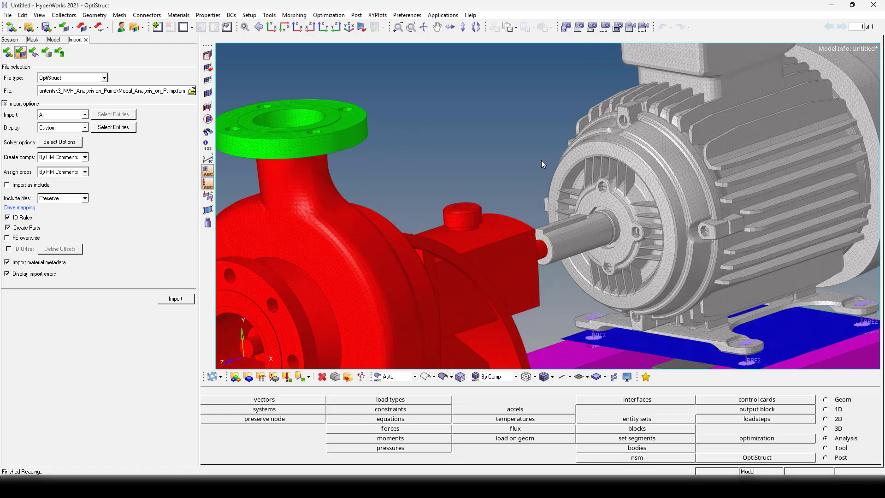
ctrl+scroll(542, 160, down, 5)
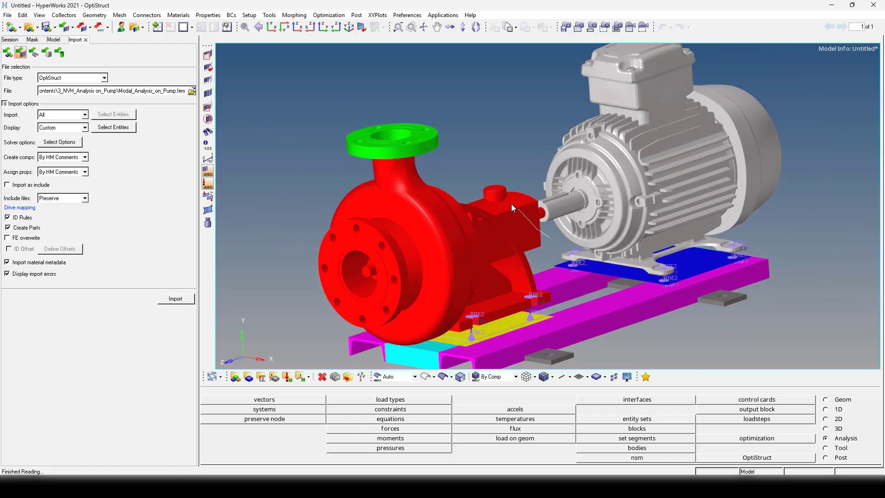
ctrl+middle_drag(550, 237, 511, 204)
ctrl+scroll(509, 172, down, 8)
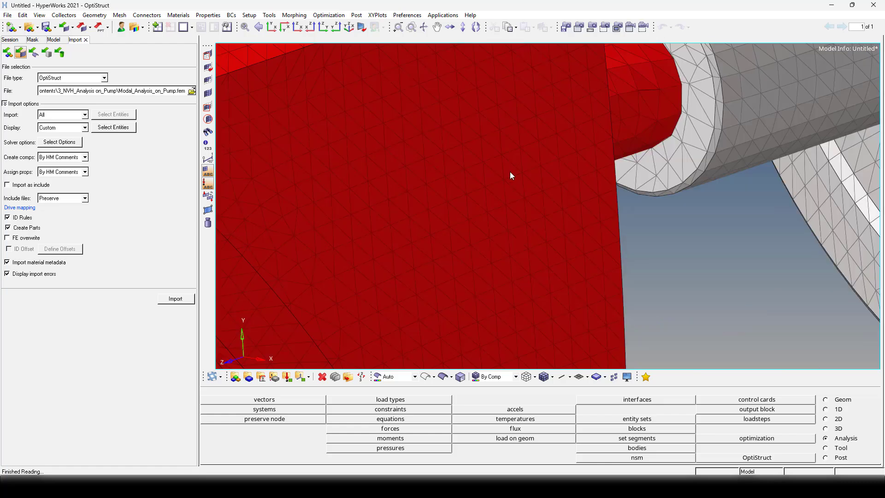
ctrl+scroll(518, 131, up, 5)
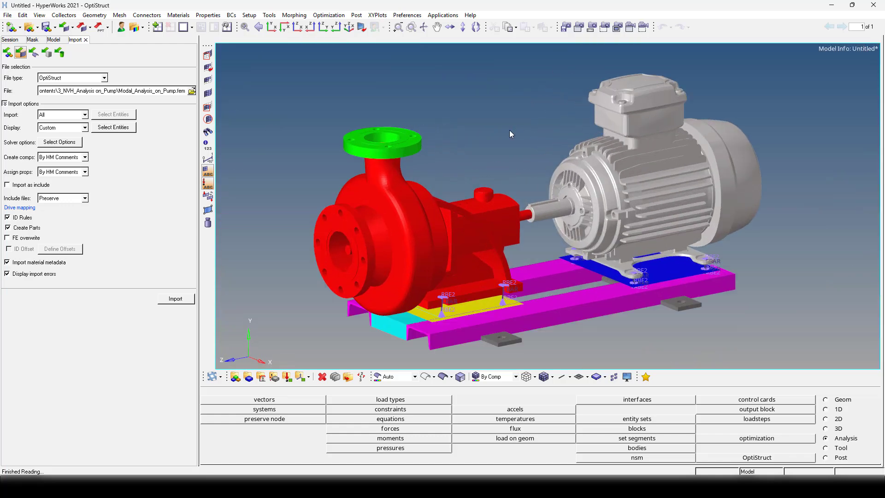
ctrl+drag(510, 130, 520, 131)
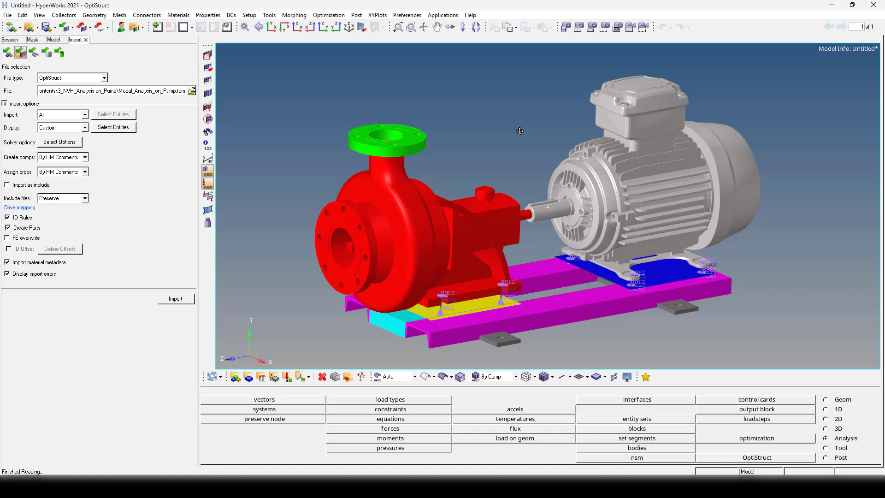
Run the OptiStruct analysis of Modal_Analysis_on_Pump.fem and enlarge the solver window to follow the run summary
click(758, 457)
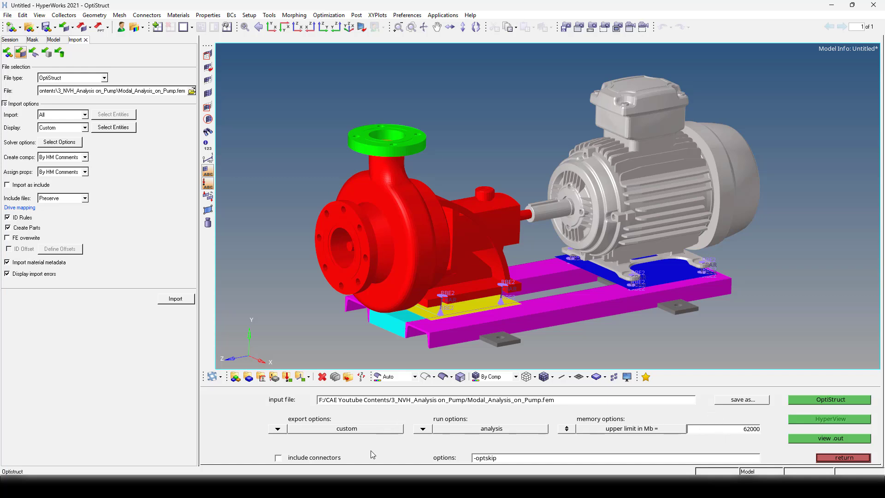
click(814, 399)
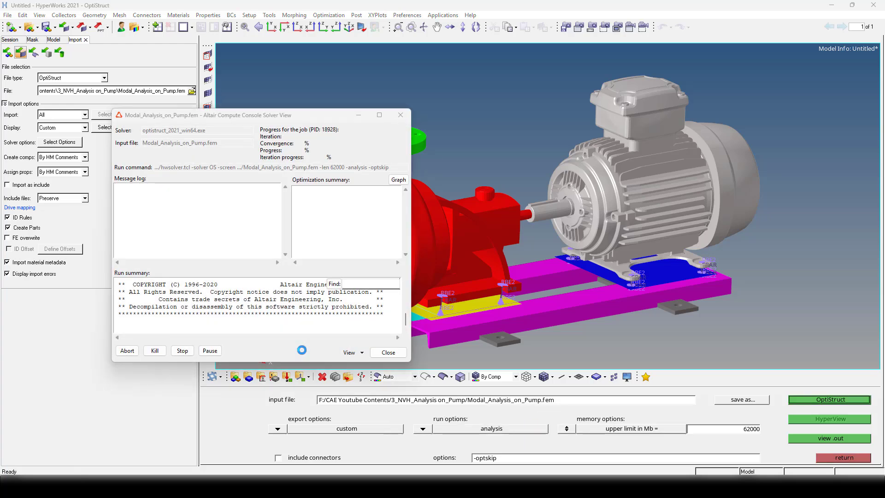
drag(276, 111, 168, 15)
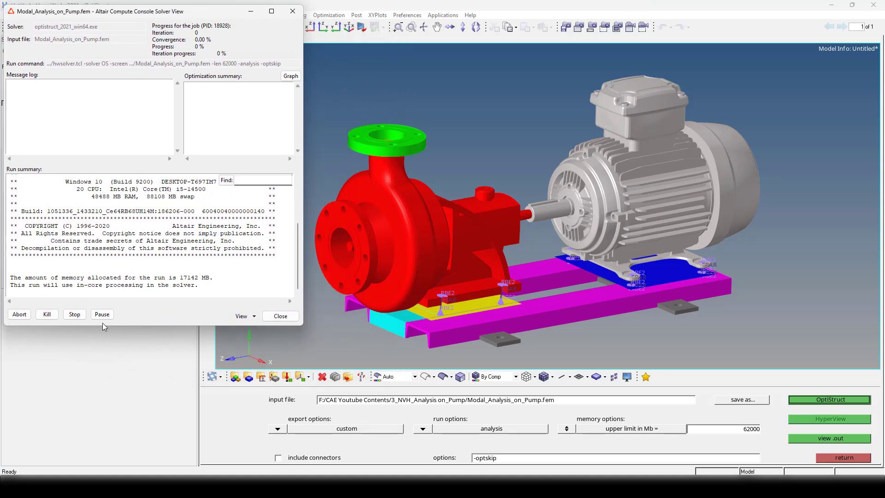
drag(141, 325, 139, 468)
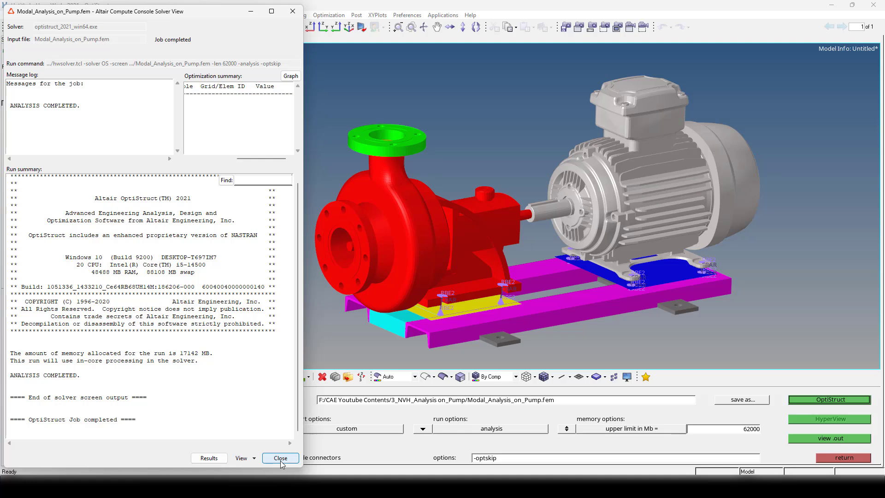
Load the solver results for post-processing, and review the first six mode frequencies in Modal_Analysis_on_Pump.out from the 3_NVH_Analysis on_Pump folder
click(208, 458)
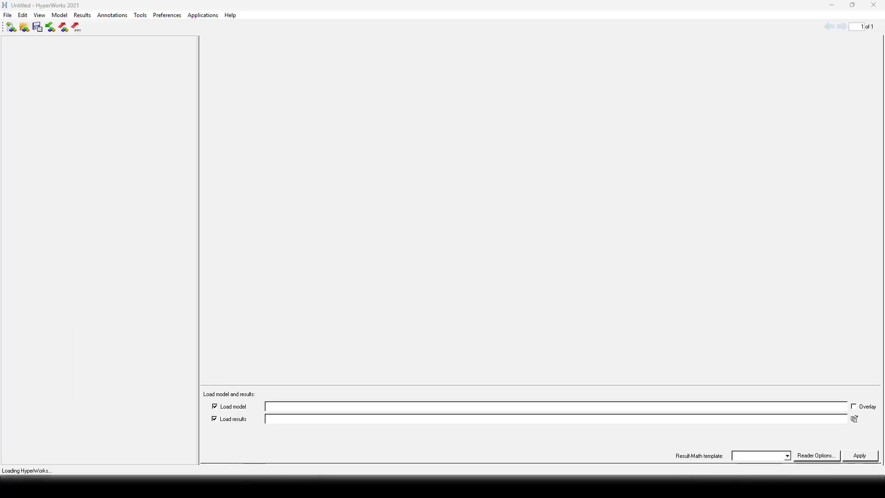
key(alt+Tab)
click(289, 122)
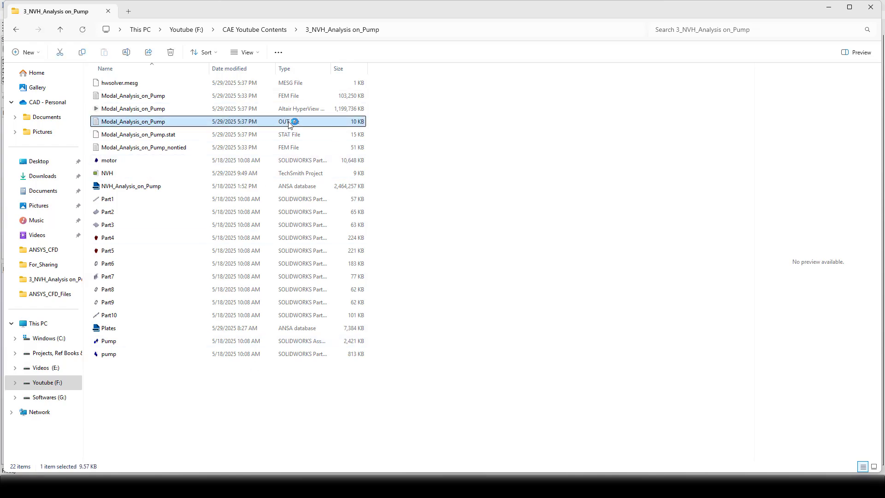
double_click(290, 122)
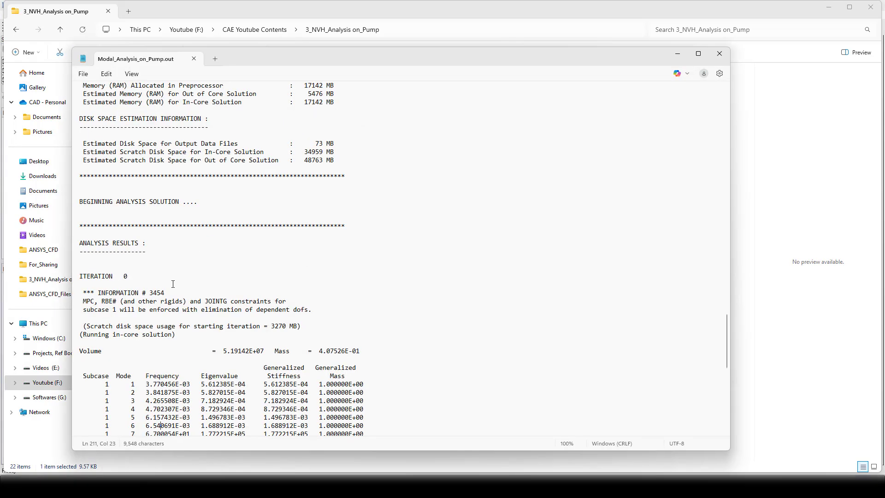
scroll(173, 284, down, 3)
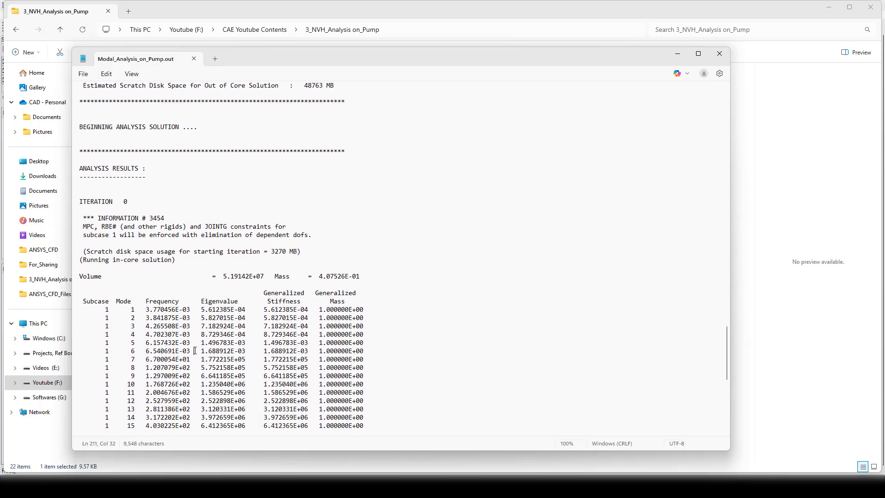
drag(193, 350, 133, 308)
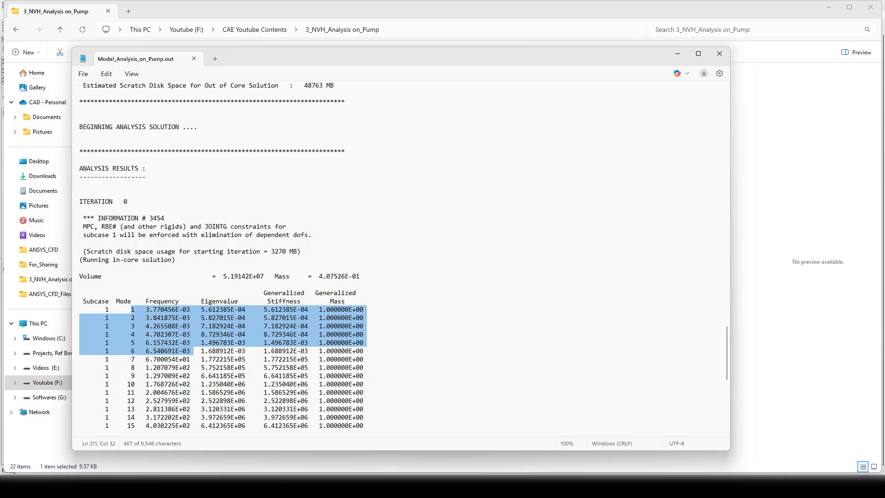
Switch to the loaded results in HyperWorks, contour the eigen mode magnitude and animate Mode 1 with a uniform scale factor of 25
click(382, 487)
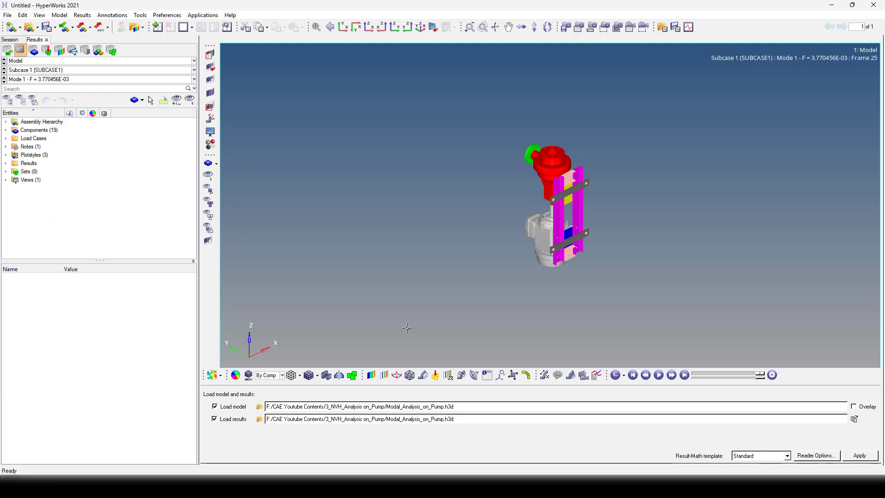
ctrl+drag(486, 228, 513, 201)
ctrl+drag(649, 134, 734, 153)
scroll(548, 184, up, 2)
scroll(549, 184, up, 3)
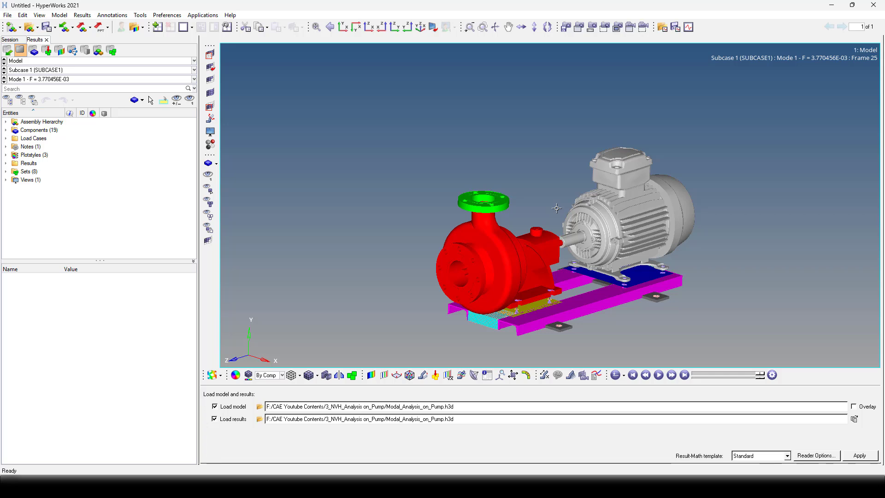
click(371, 375)
click(462, 455)
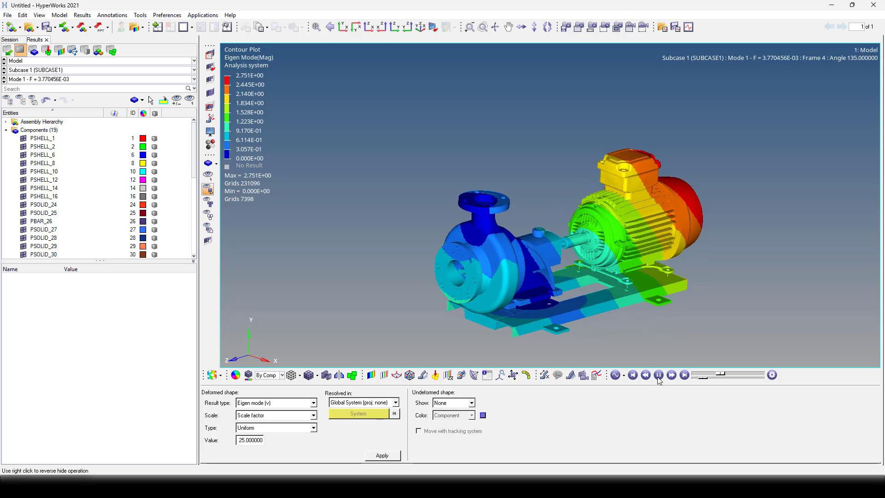
Step the animated contour through Modes 2 to 6 and examine the near-zero-frequency motion of the pump, motor and base frame
click(4, 81)
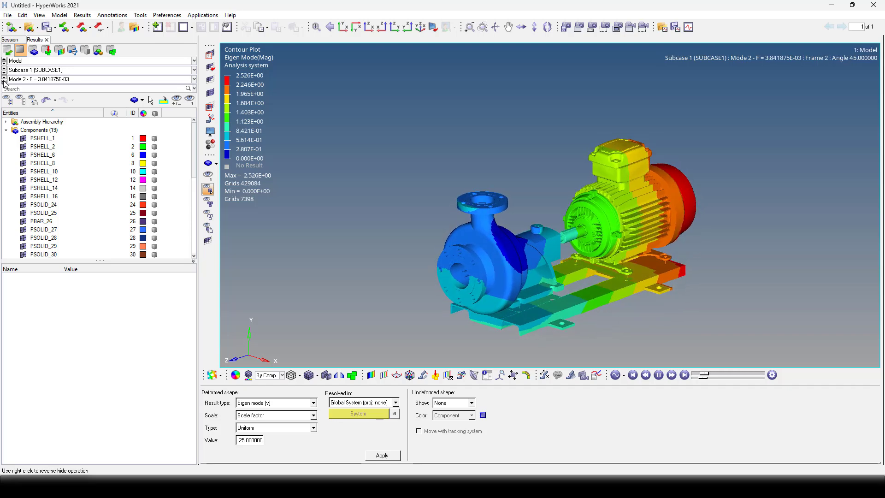
click(4, 81)
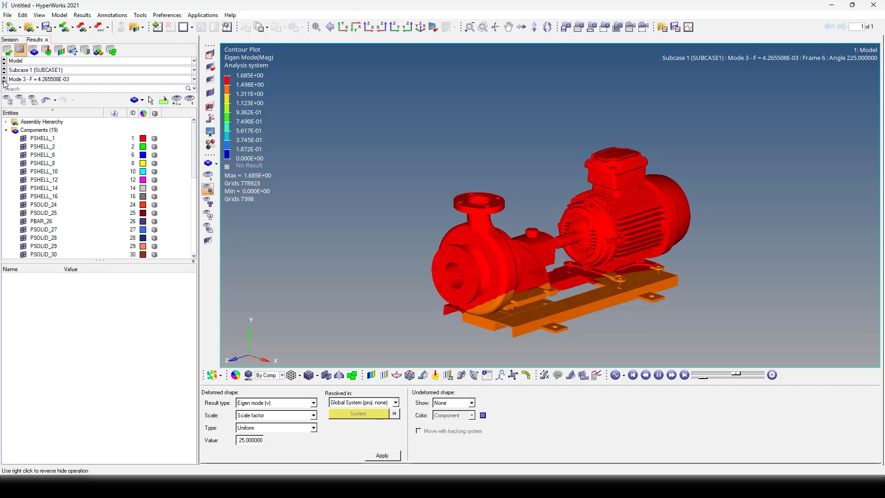
click(5, 81)
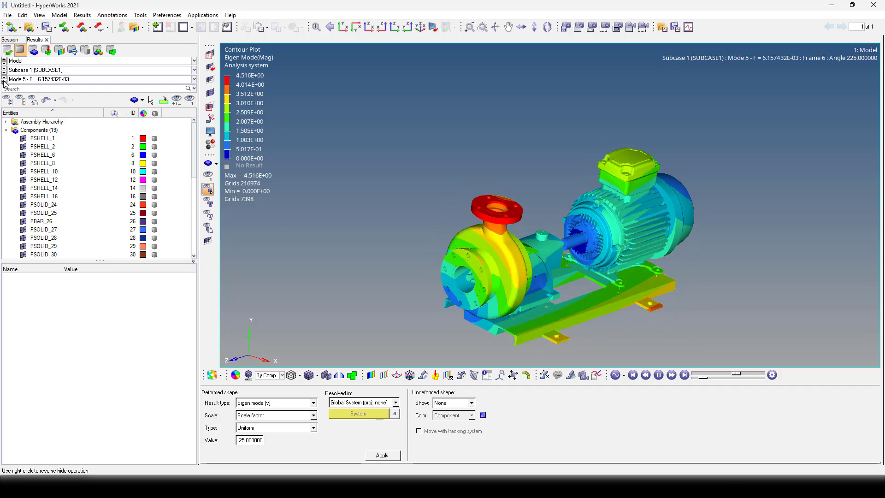
click(3, 81)
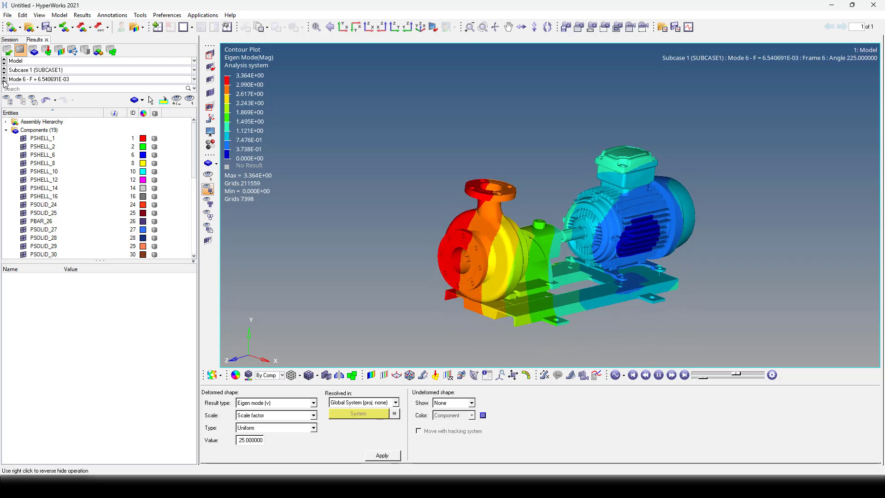
Step the animated contour through Modes 7 to 15 and examine each elastic mode shape of the pump assembly
click(3, 81)
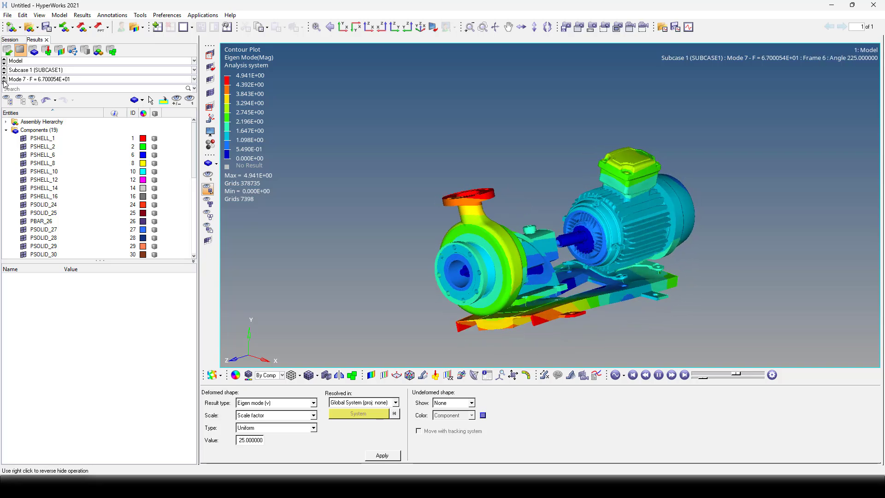
click(4, 81)
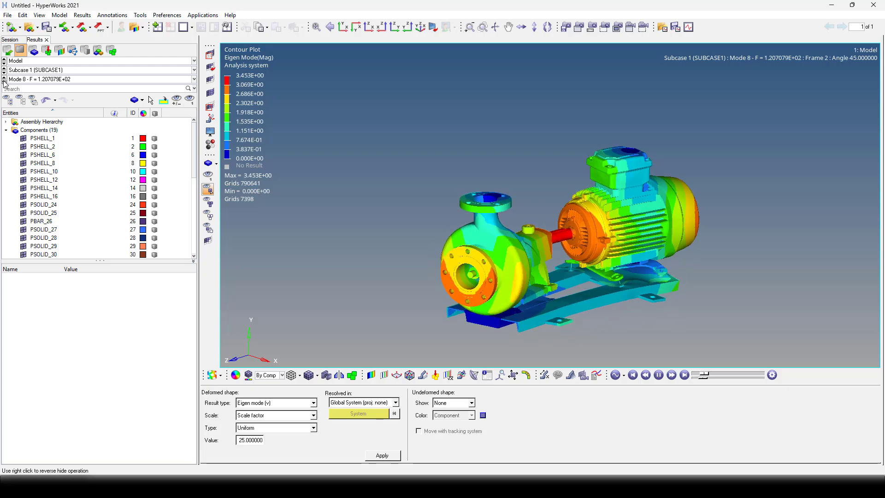
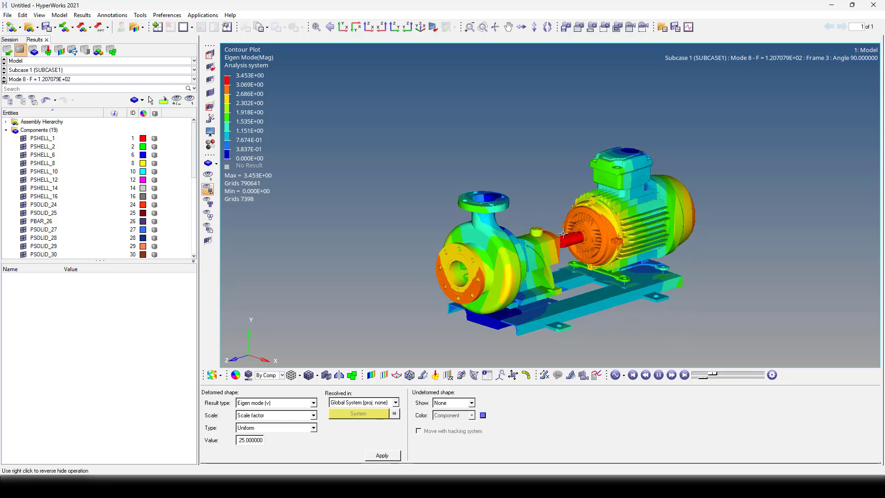
click(4, 81)
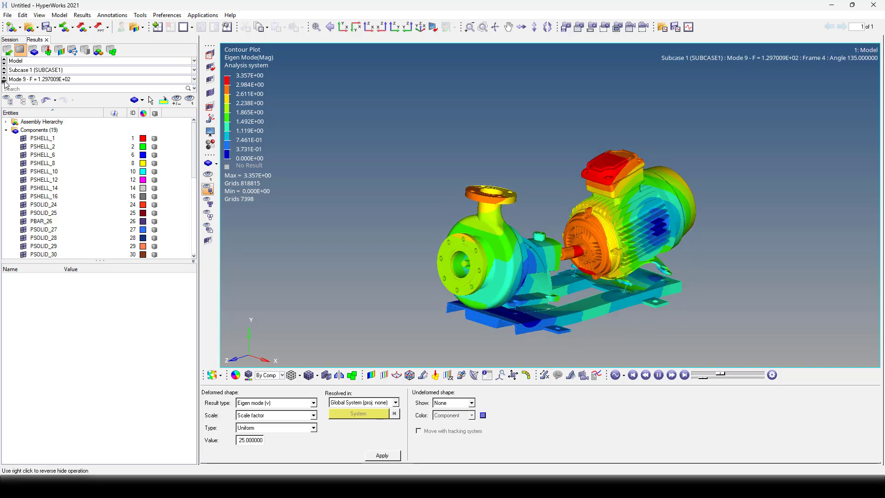
click(4, 81)
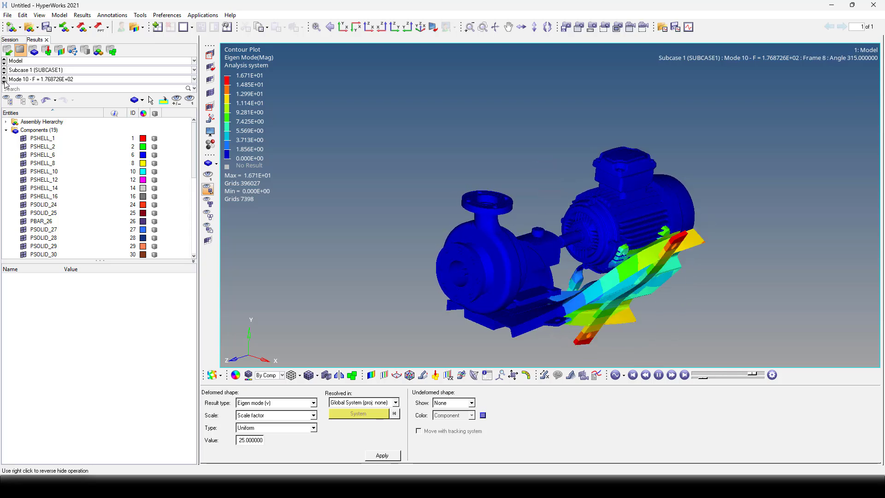
click(4, 81)
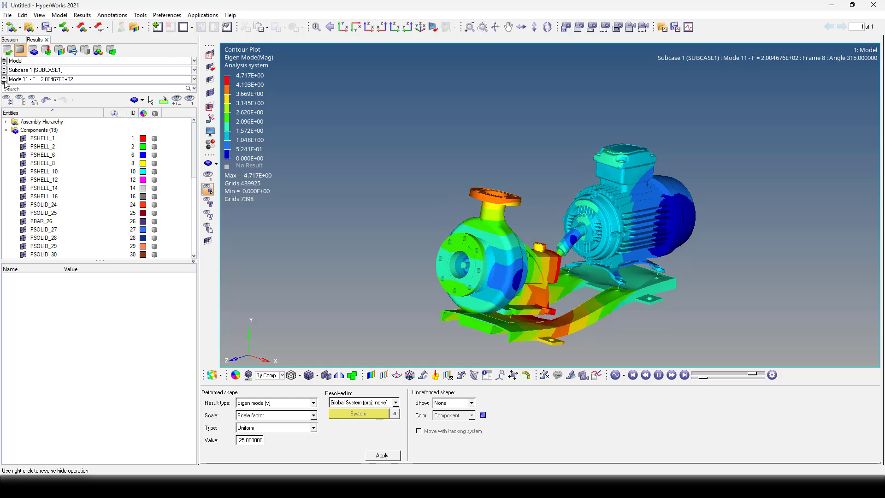
click(4, 81)
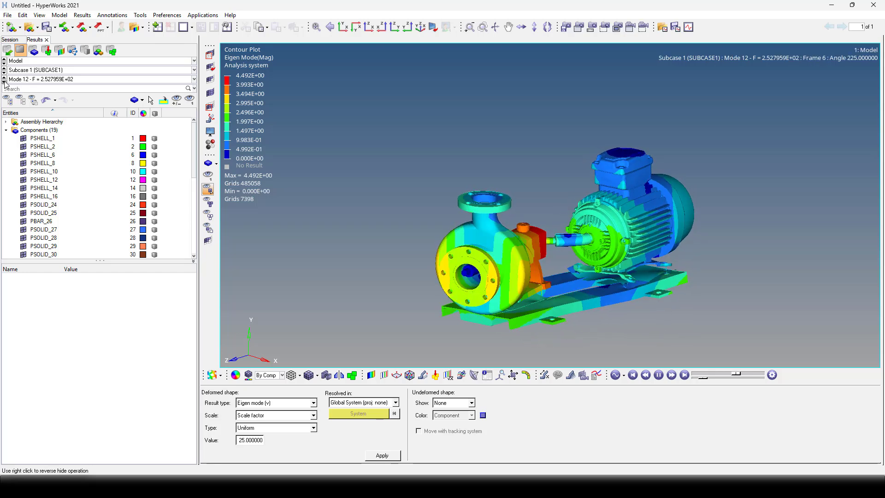
click(4, 81)
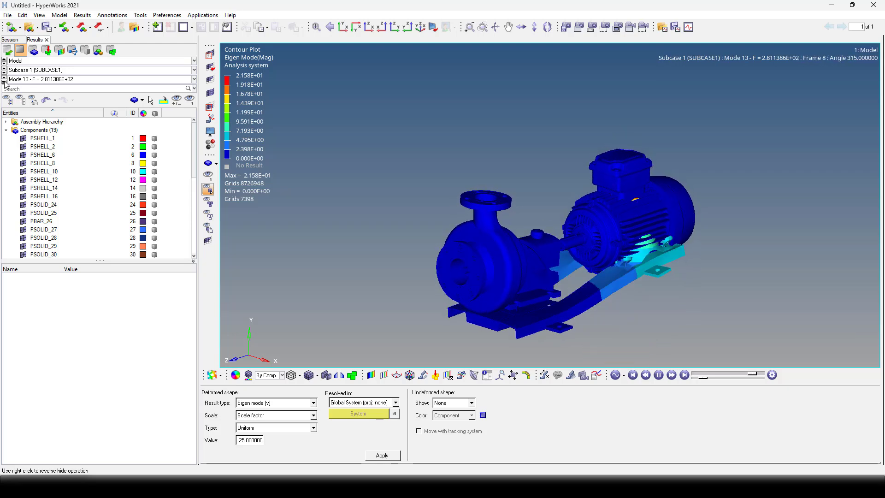
click(4, 81)
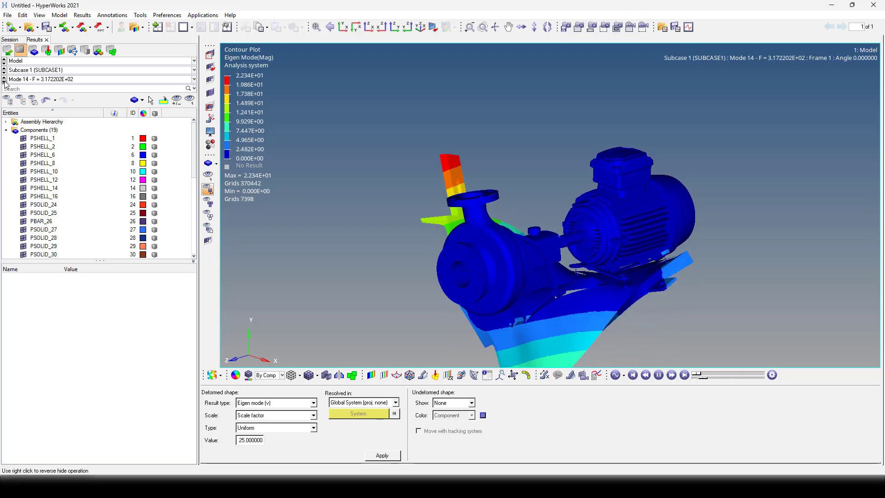
click(4, 81)
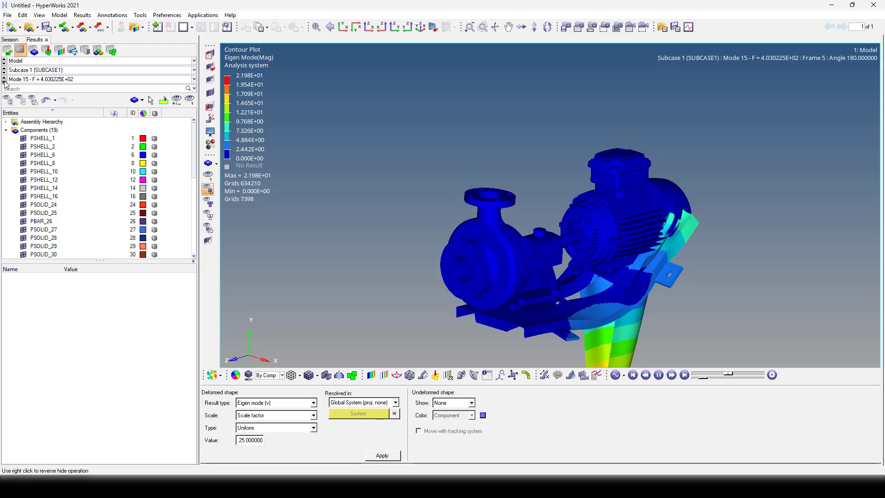
click(4, 81)
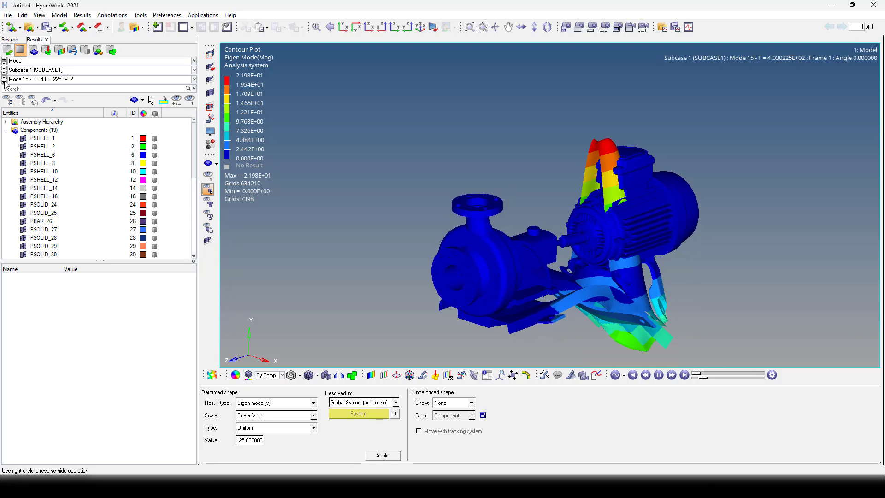